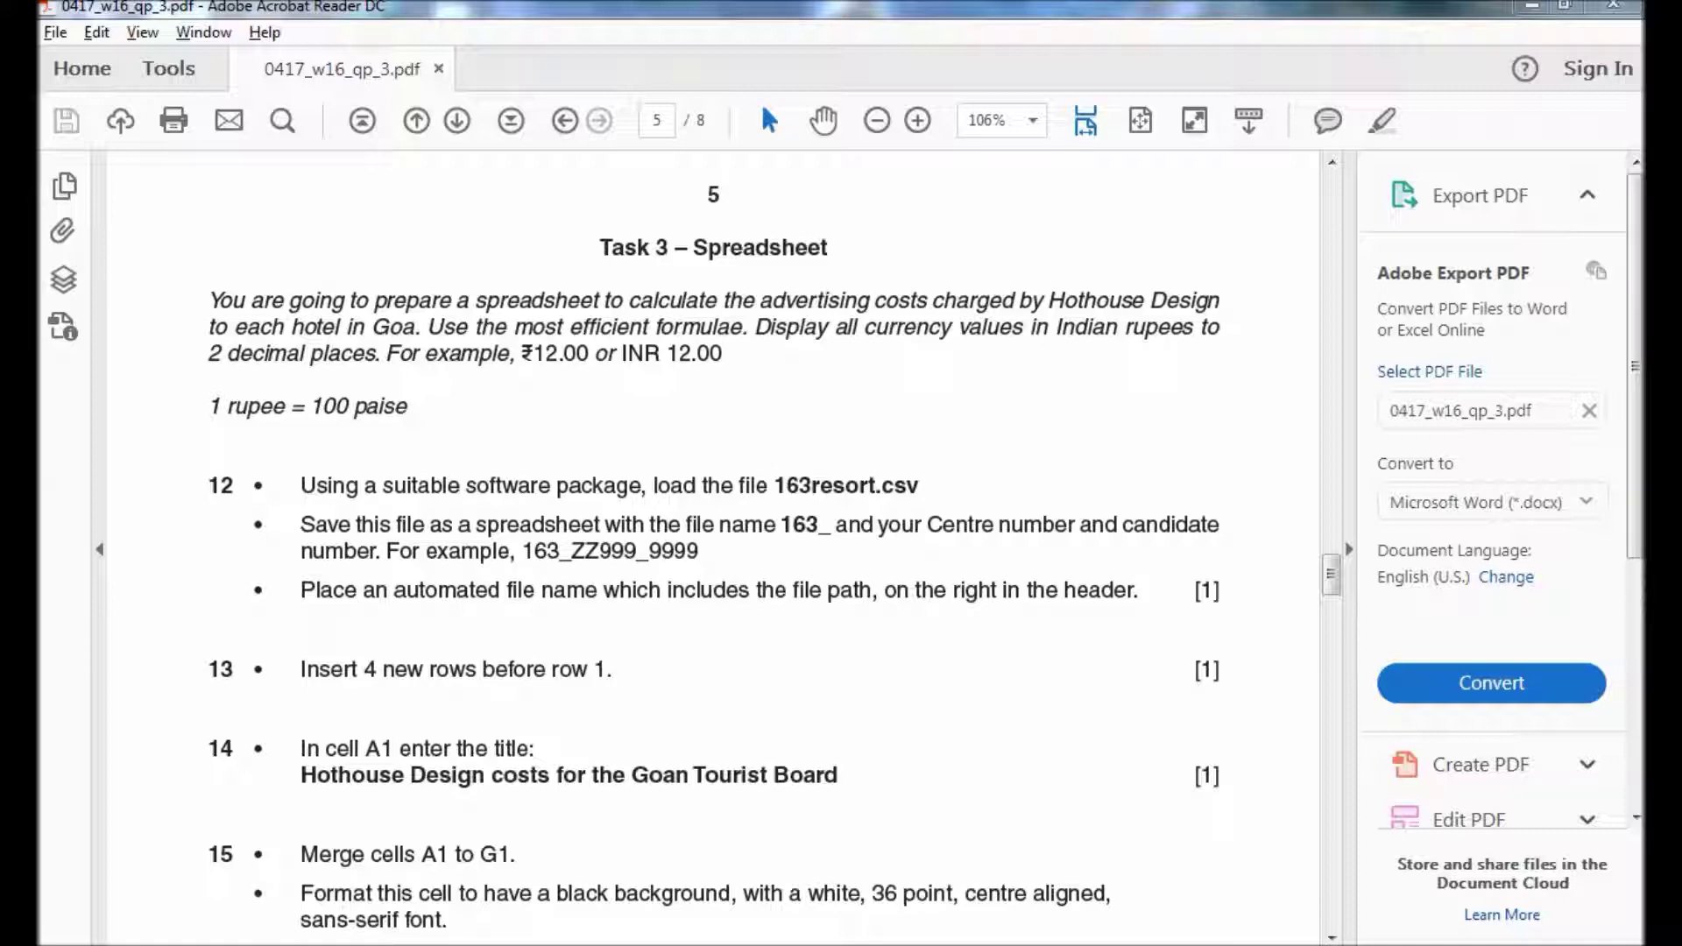
# - Highlight the currency requirements in the Task 3 PDF: Indian rupees, decimal places, rupee symbol, INR
pyautogui.moveTo(864, 327); pyautogui.dragTo(952, 327)
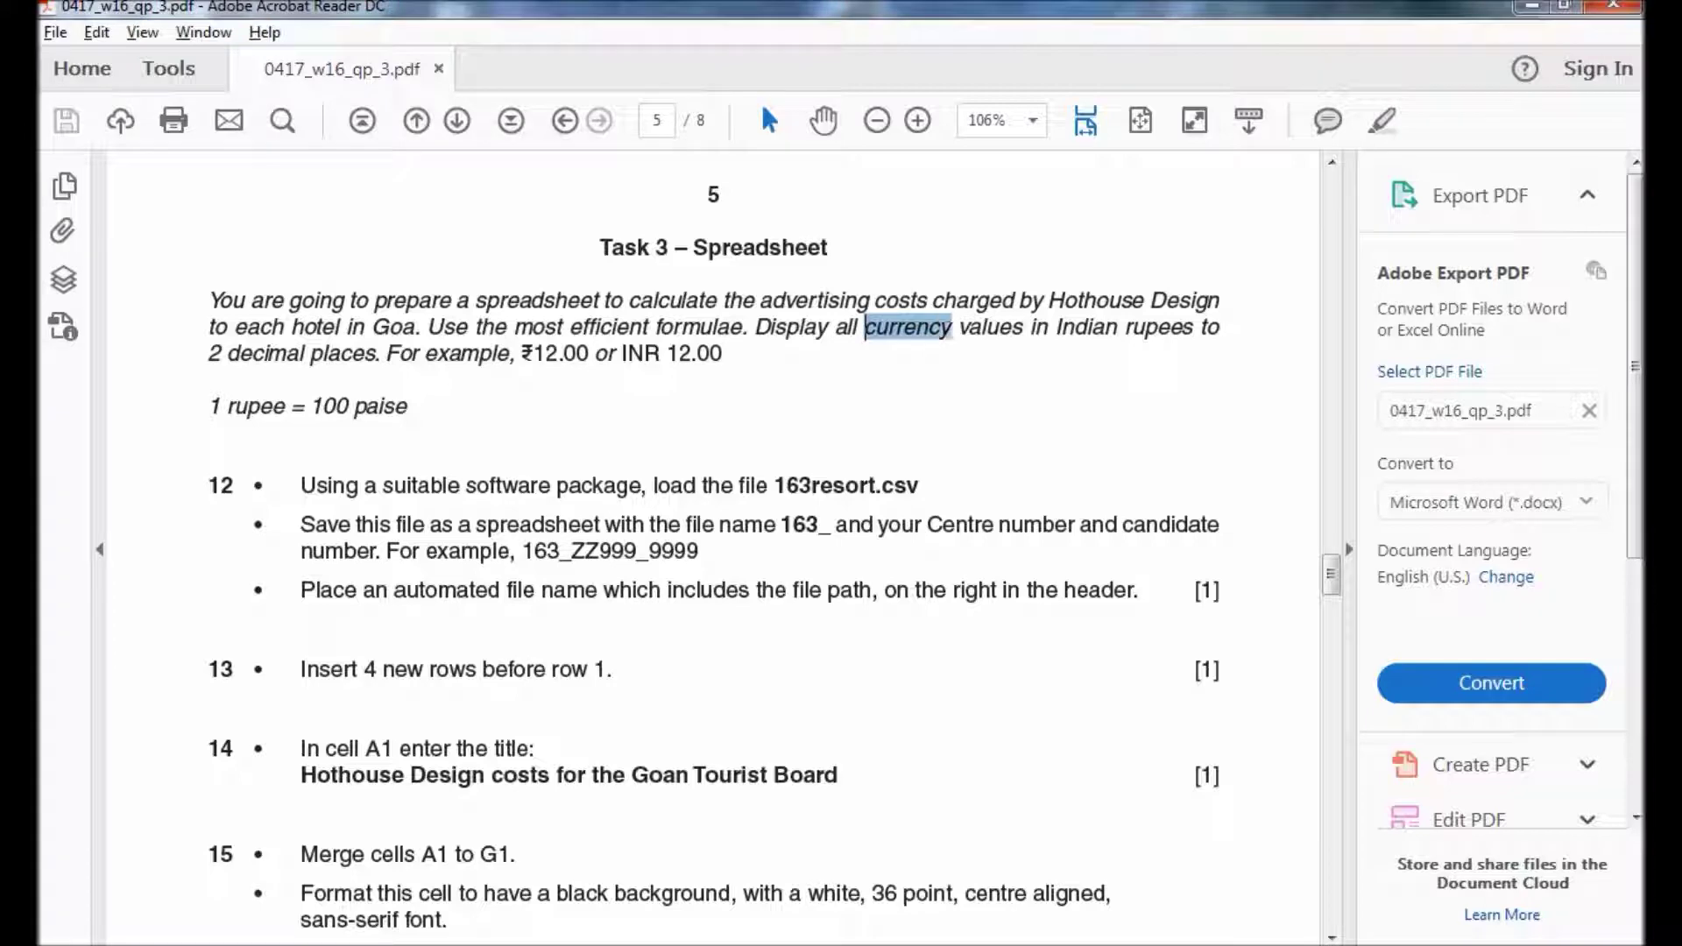
pyautogui.moveTo(1057, 327); pyautogui.dragTo(1194, 327)
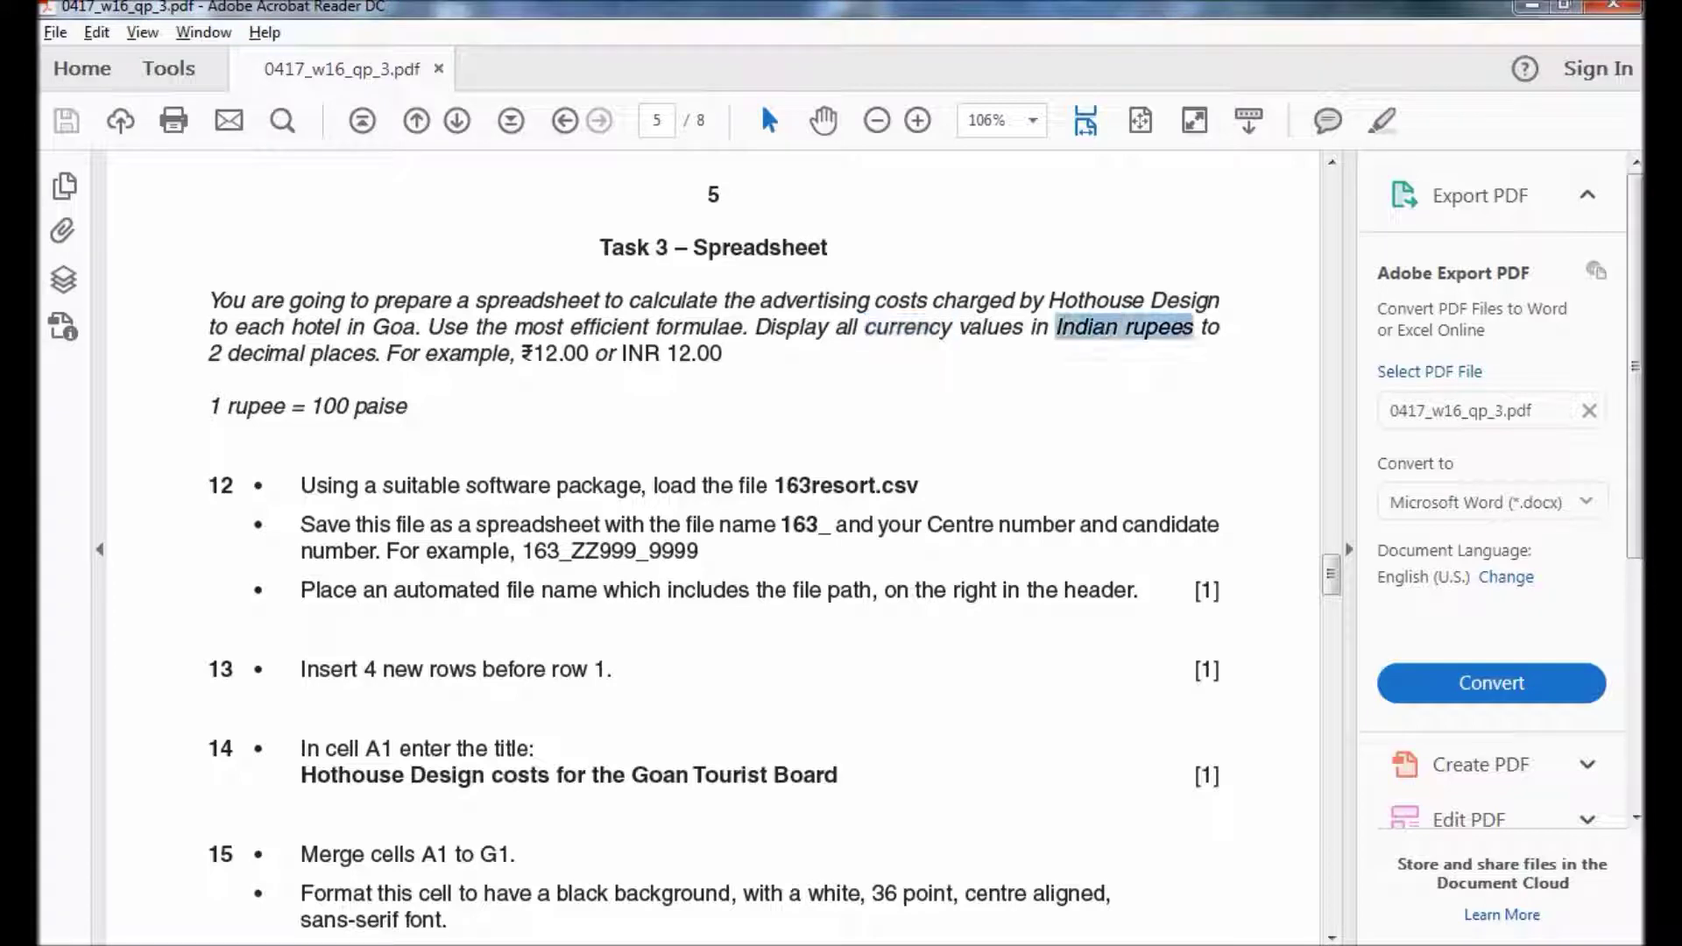
pyautogui.moveTo(207, 354); pyautogui.dragTo(364, 353)
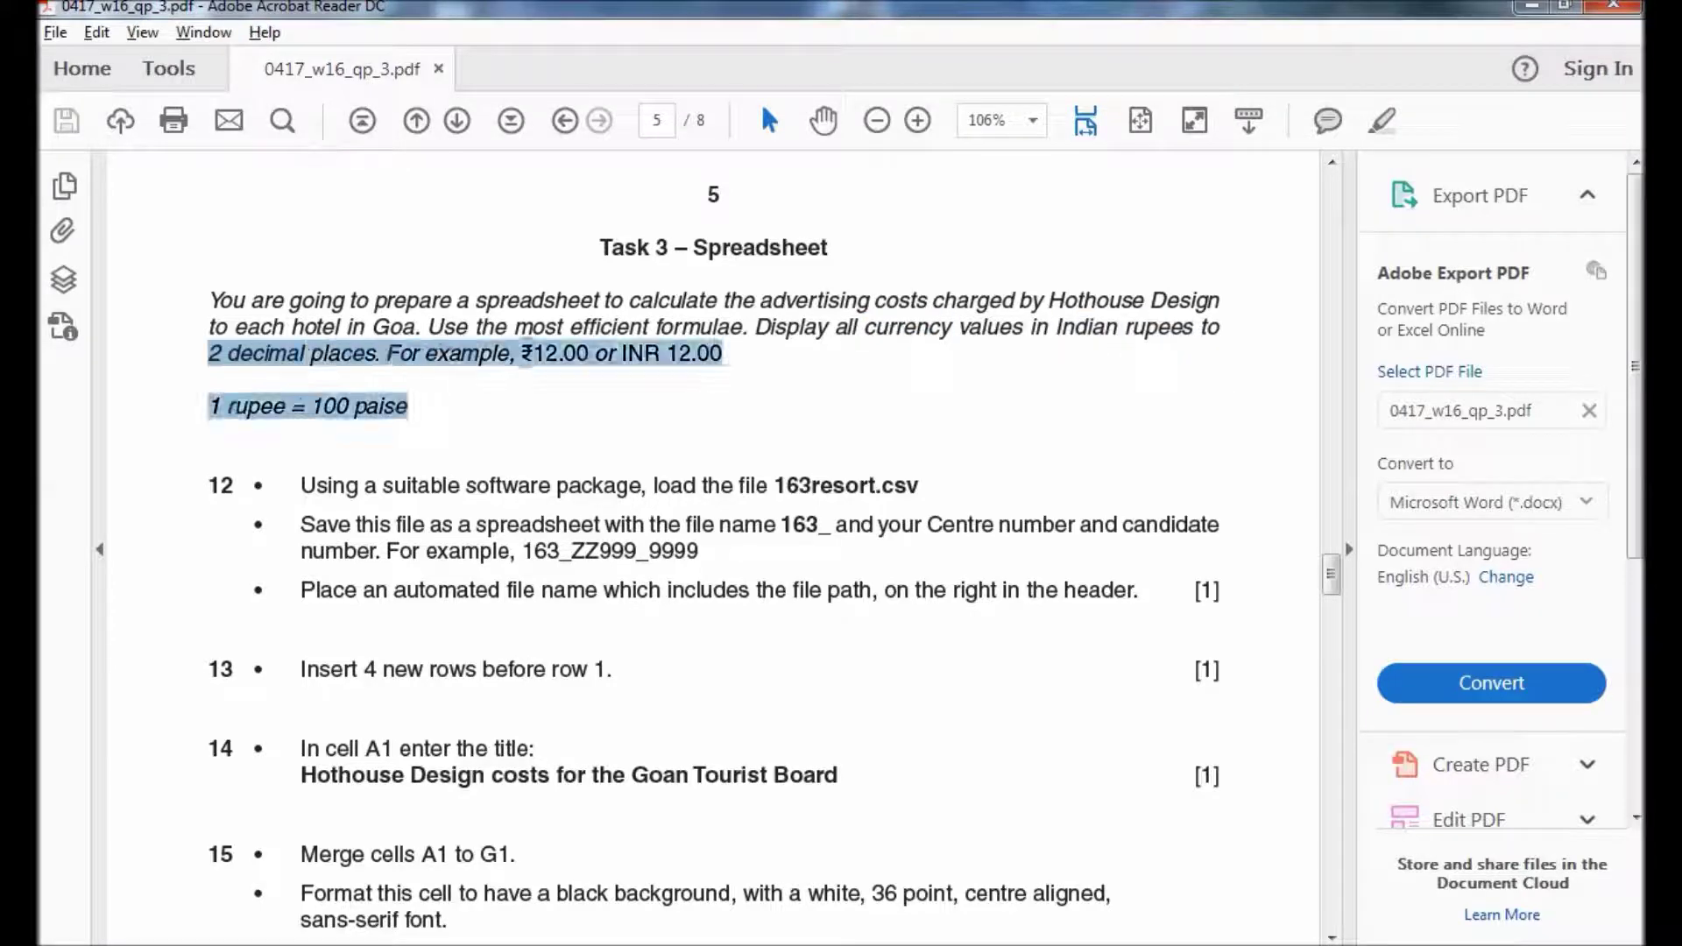
pyautogui.moveTo(534, 353); pyautogui.dragTo(521, 353)
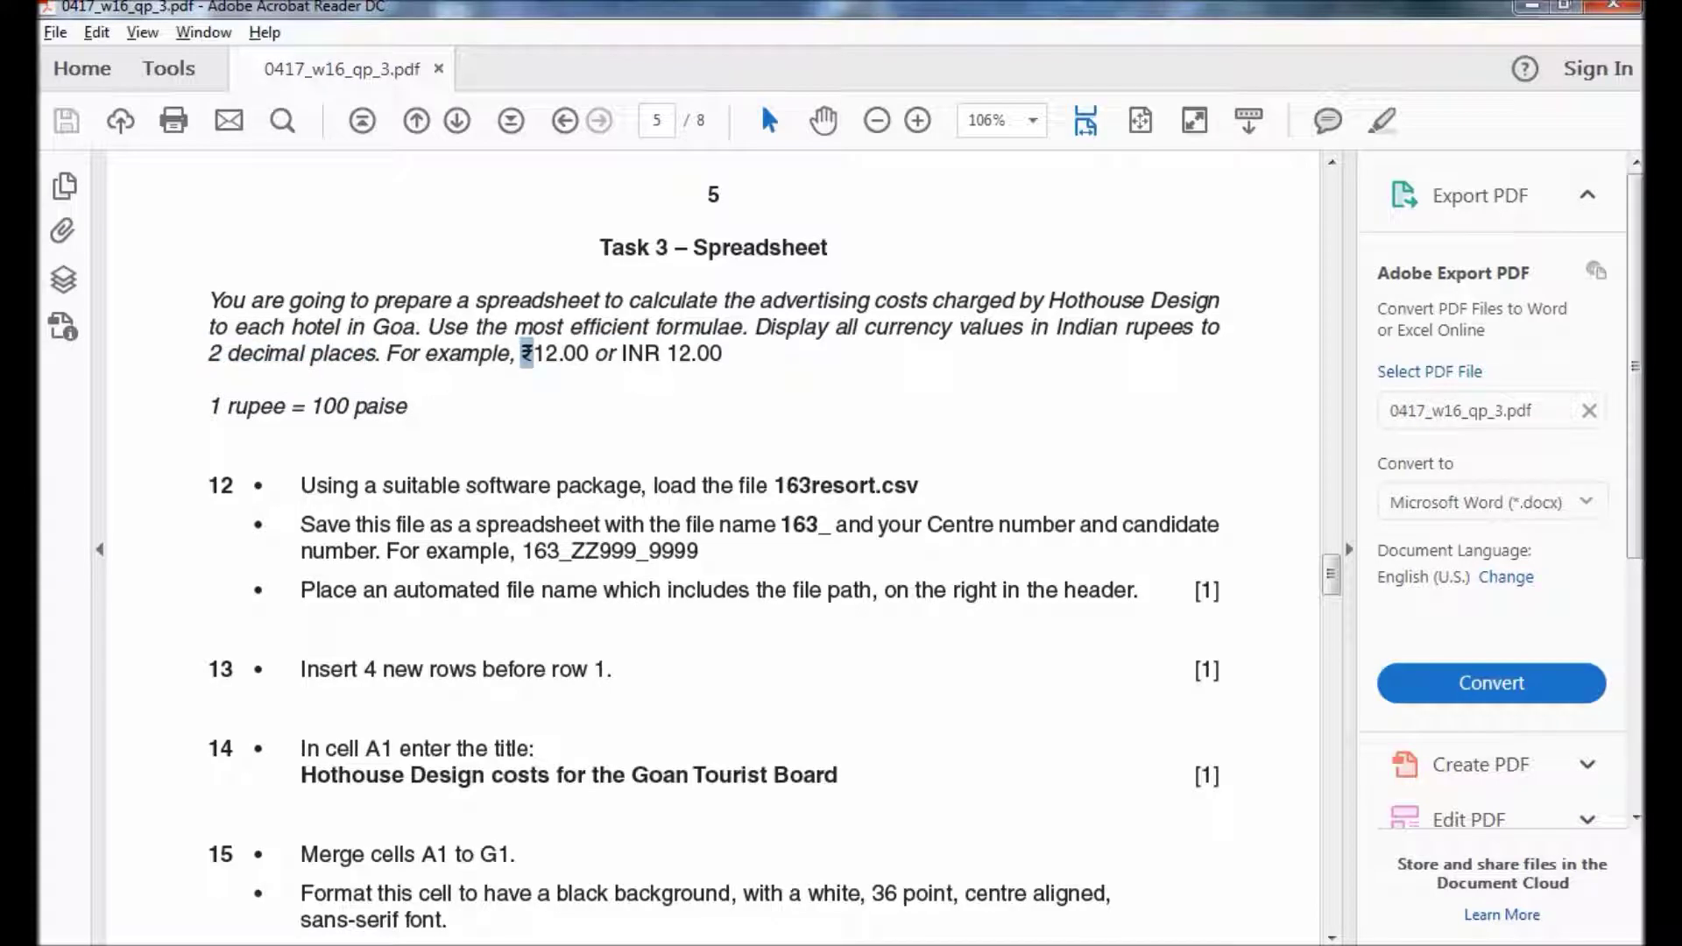
pyautogui.doubleClick(640, 353)
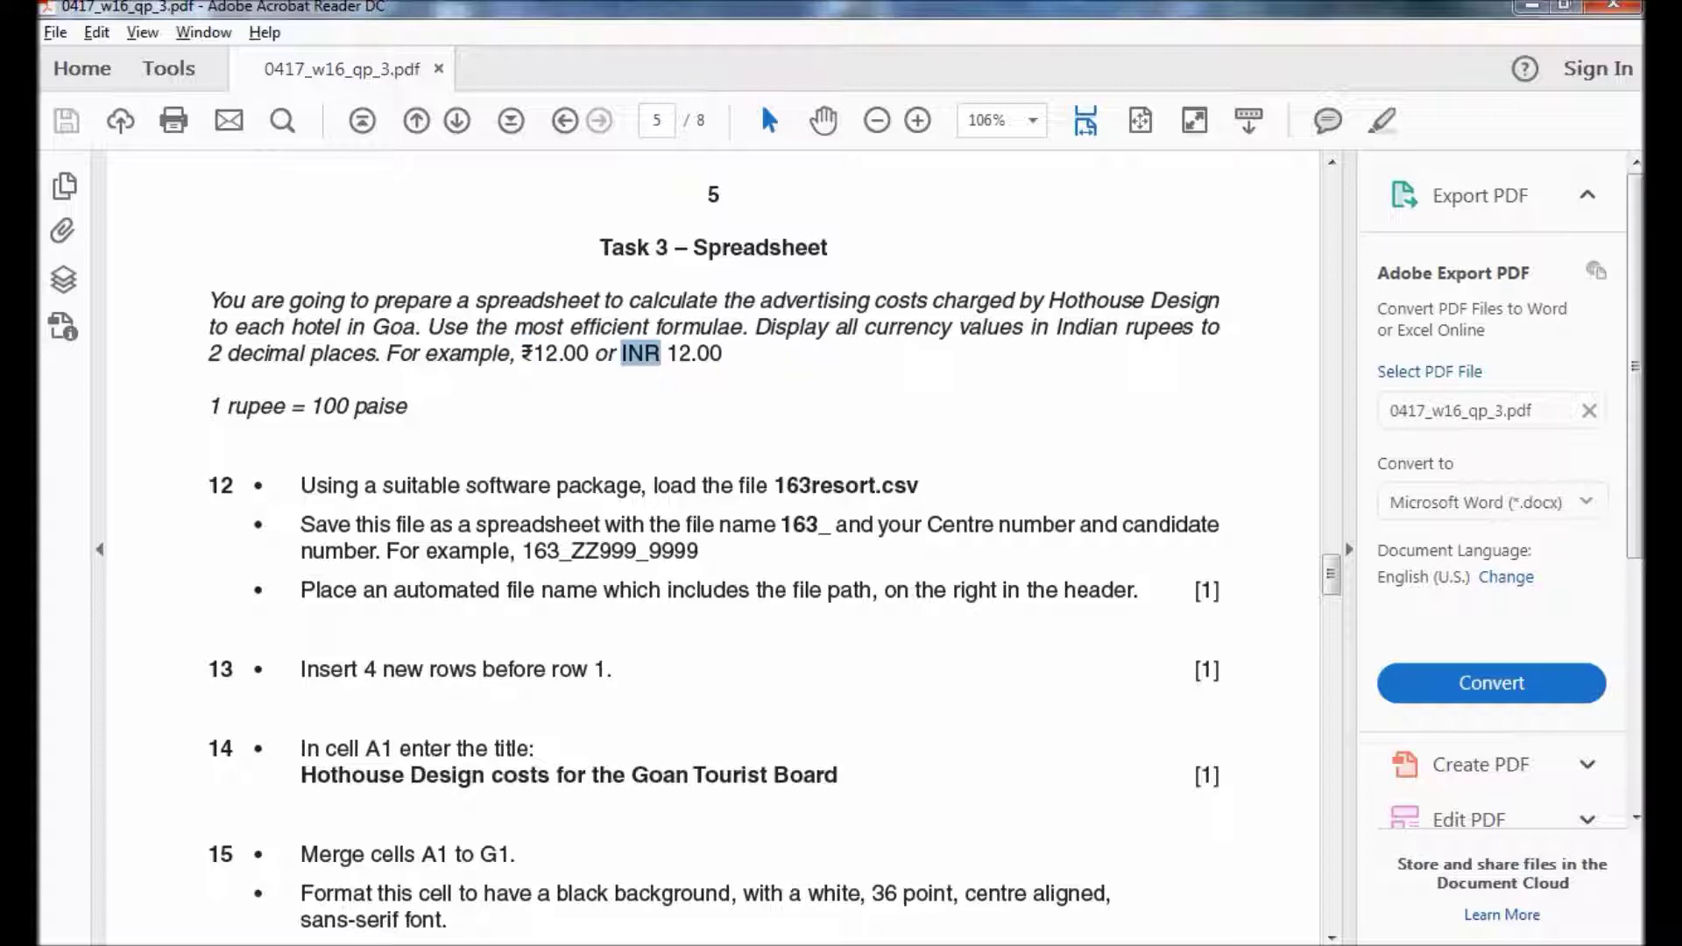
# - Highlight the rupee-to-paise conversion, then open 163resort.csv in Excel
pyautogui.moveTo(220, 405); pyautogui.dragTo(348, 406)
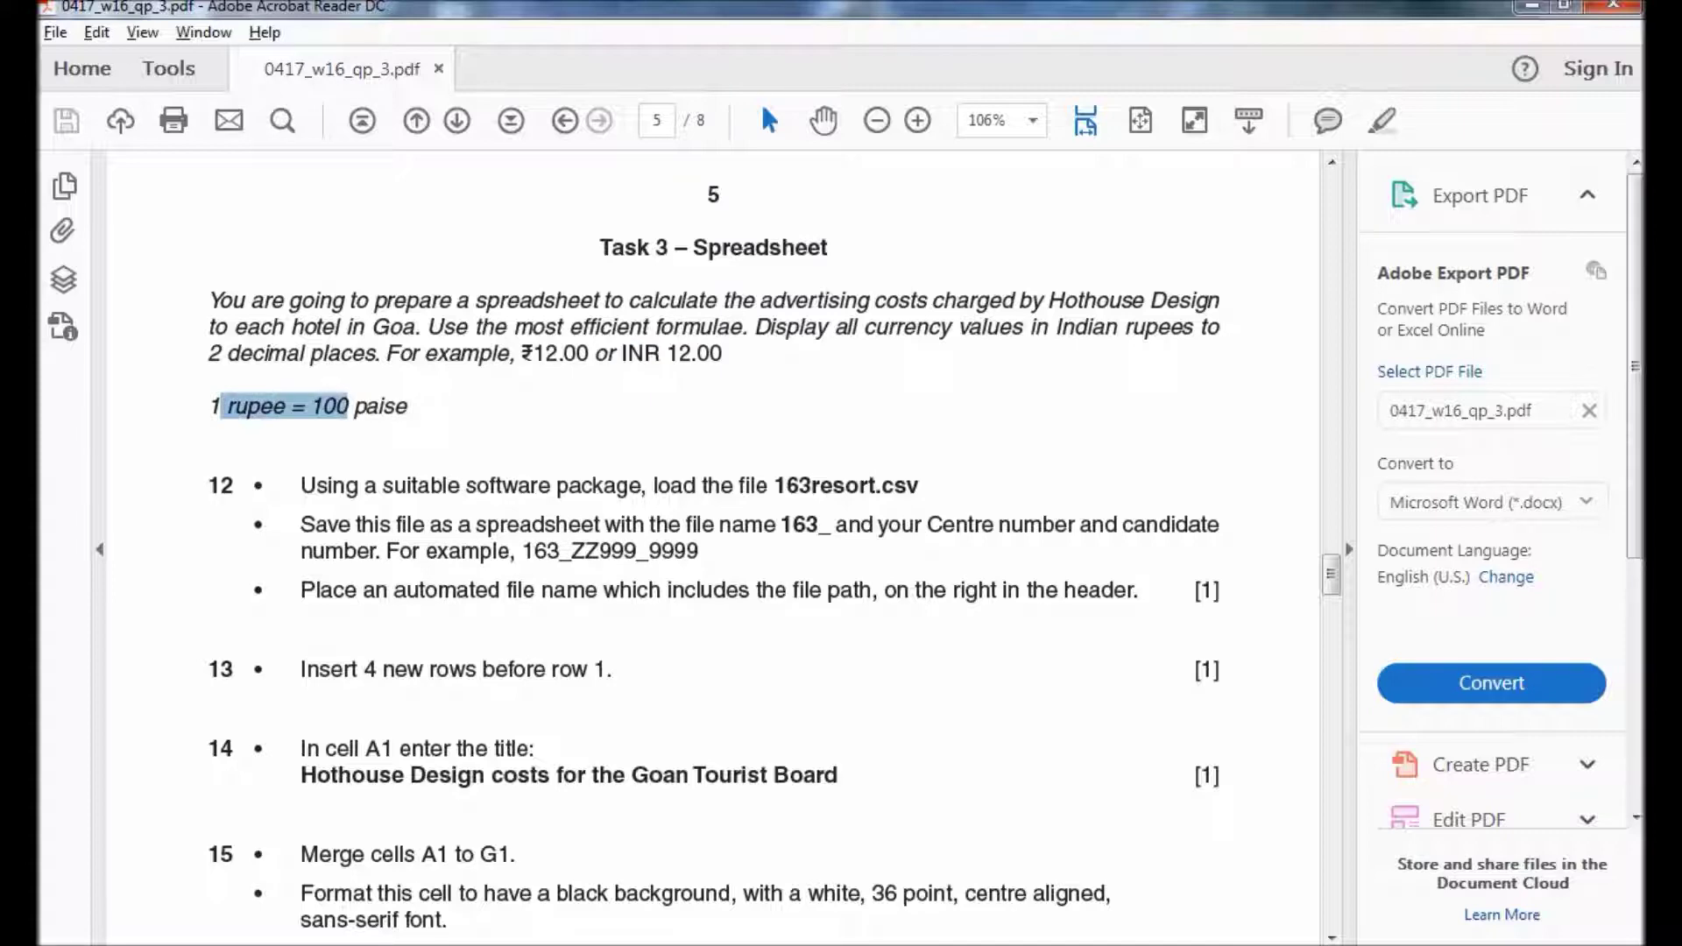
pyautogui.scroll(-3, 713, 543)
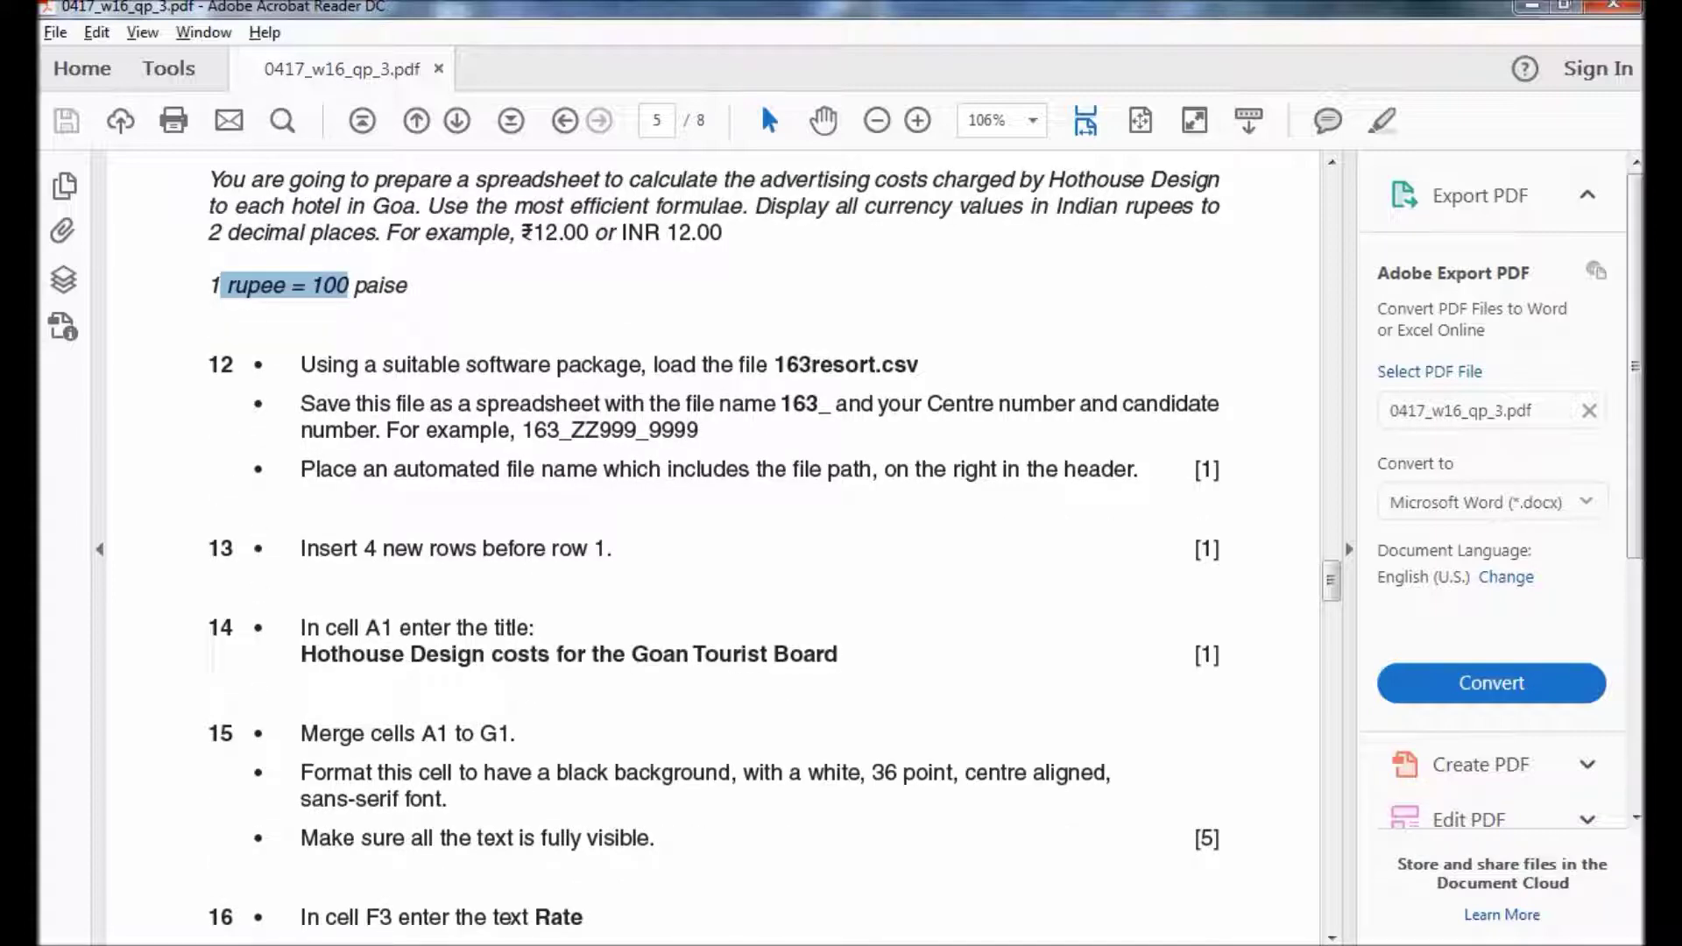
pyautogui.press('Return')
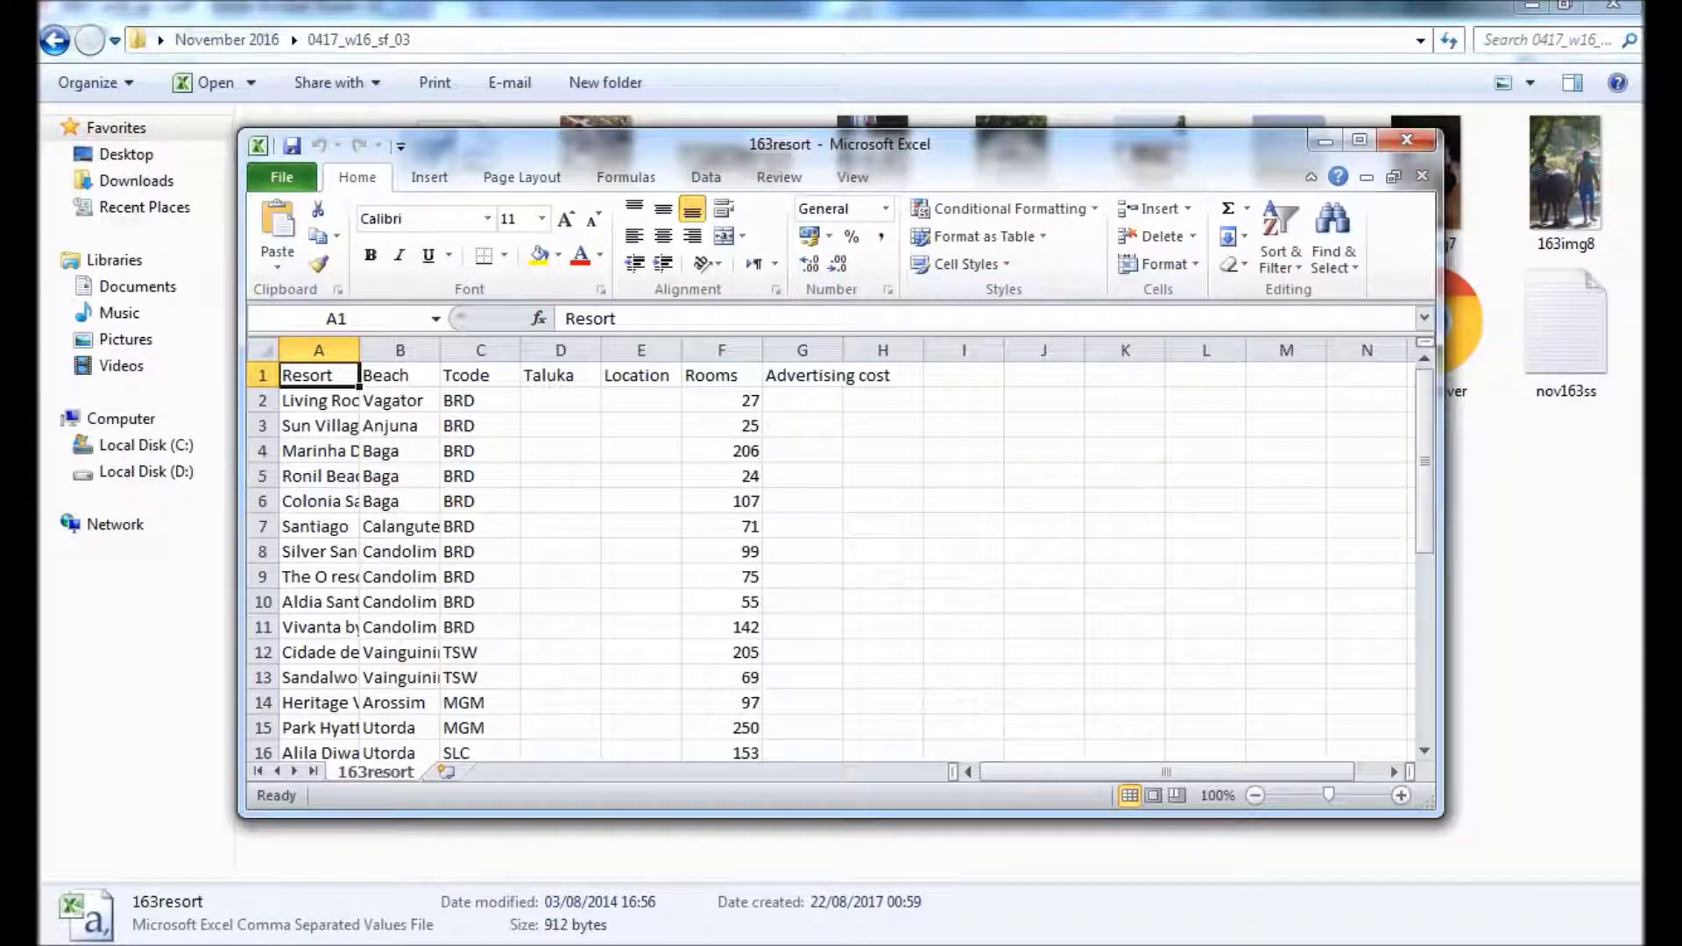
# - Maximize the 163resort Excel window, check the exam PDF, and open the File backstage
pyautogui.click(1359, 140)
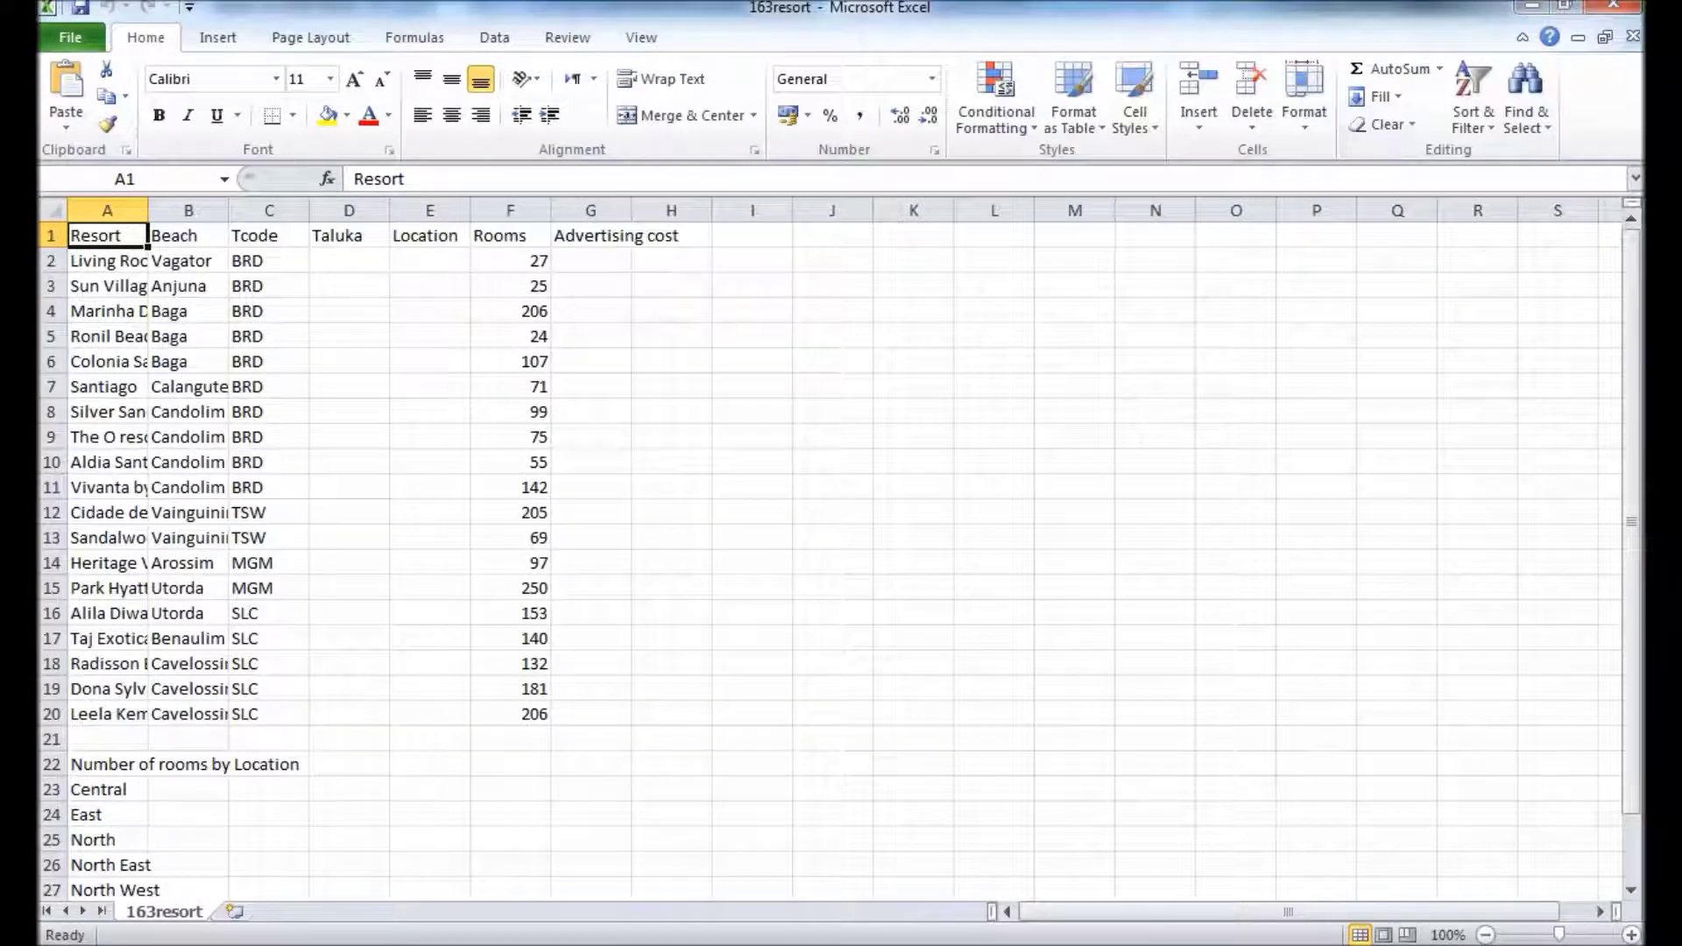
pyautogui.click(578, 815)
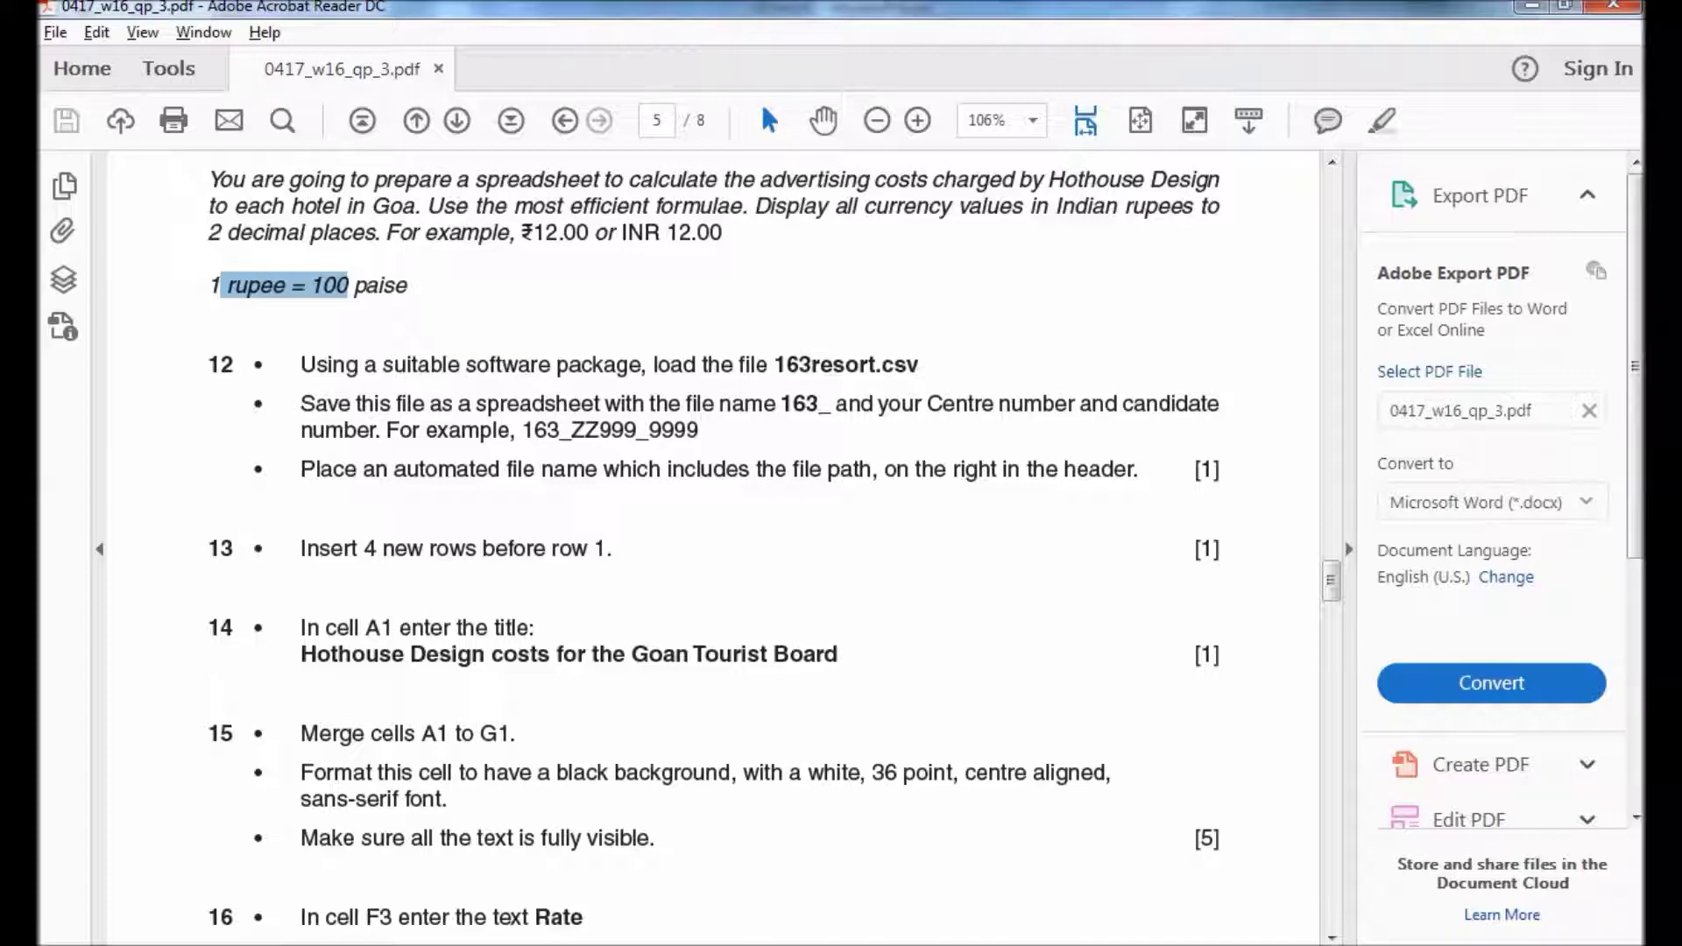
pyautogui.hotkey('alt', 'Tab')
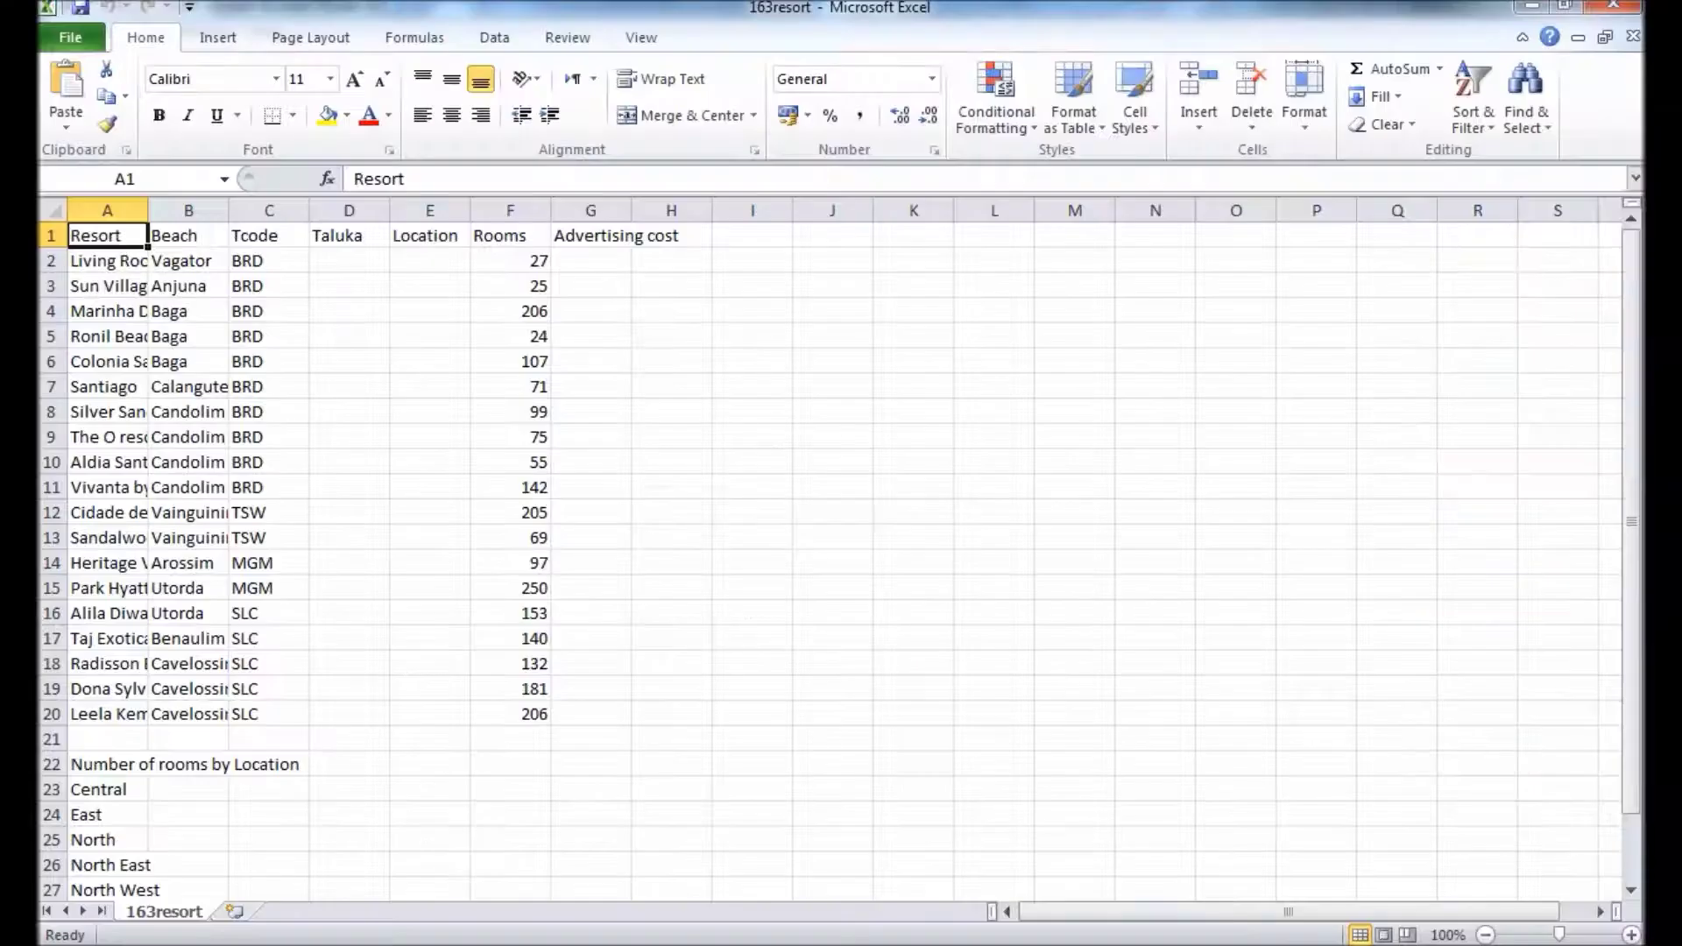
pyautogui.hotkey('alt', 'f')
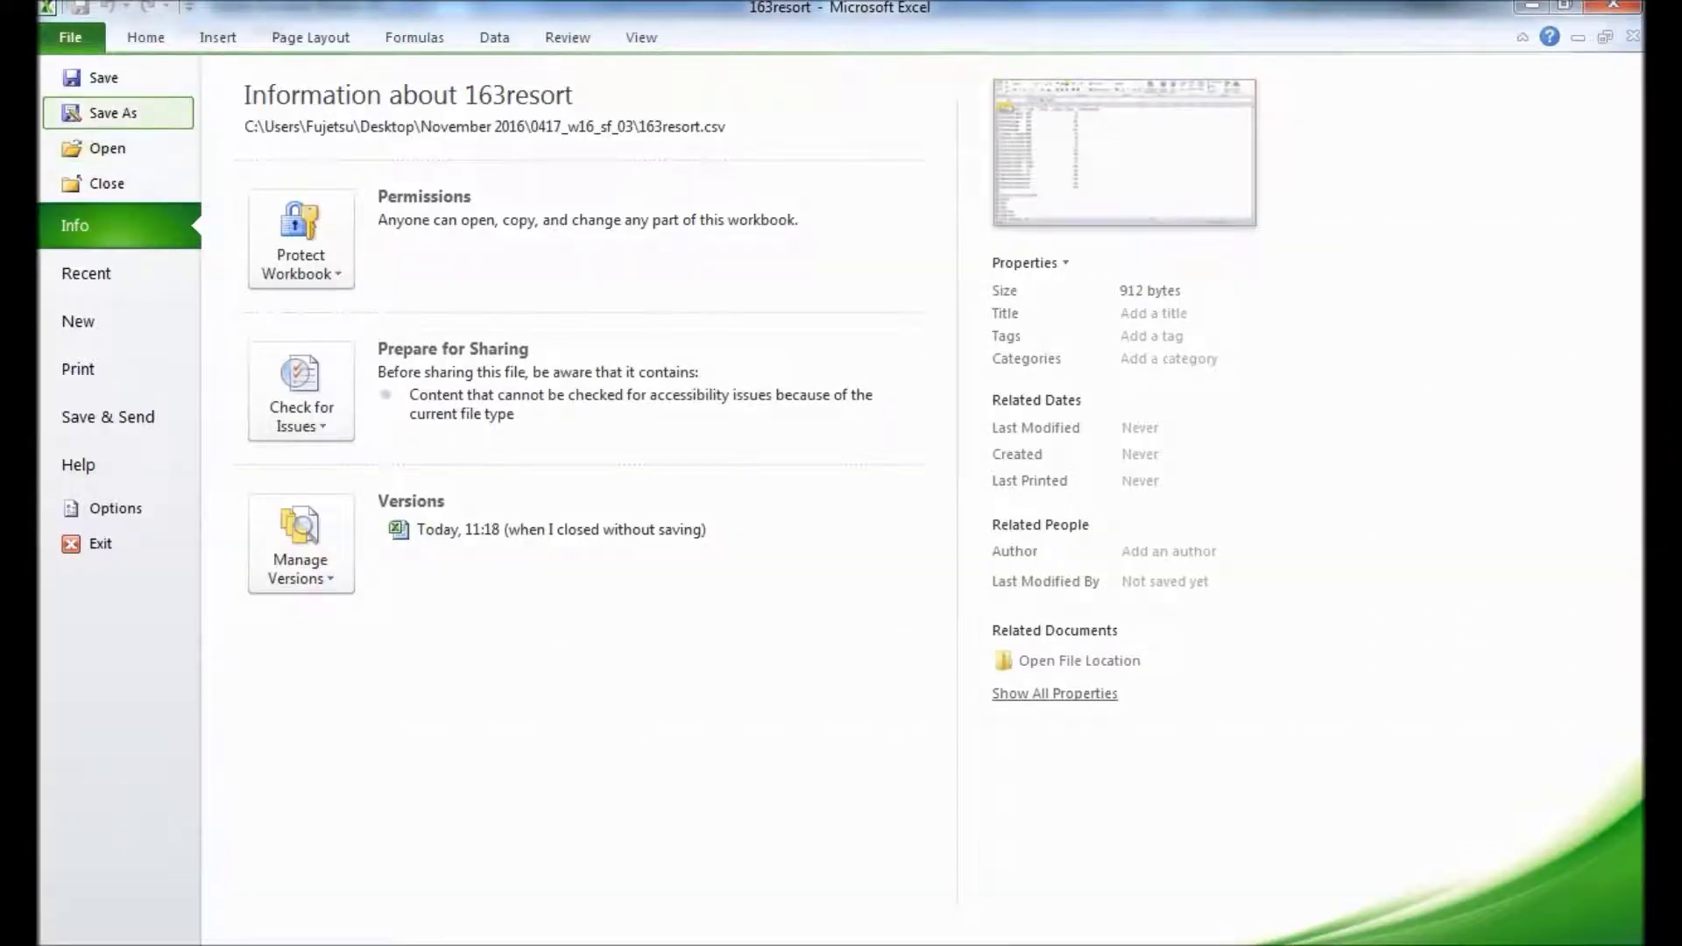
# - Save As with type Excel Workbook and file name 163_1234_EG12
pyautogui.press('Escape')
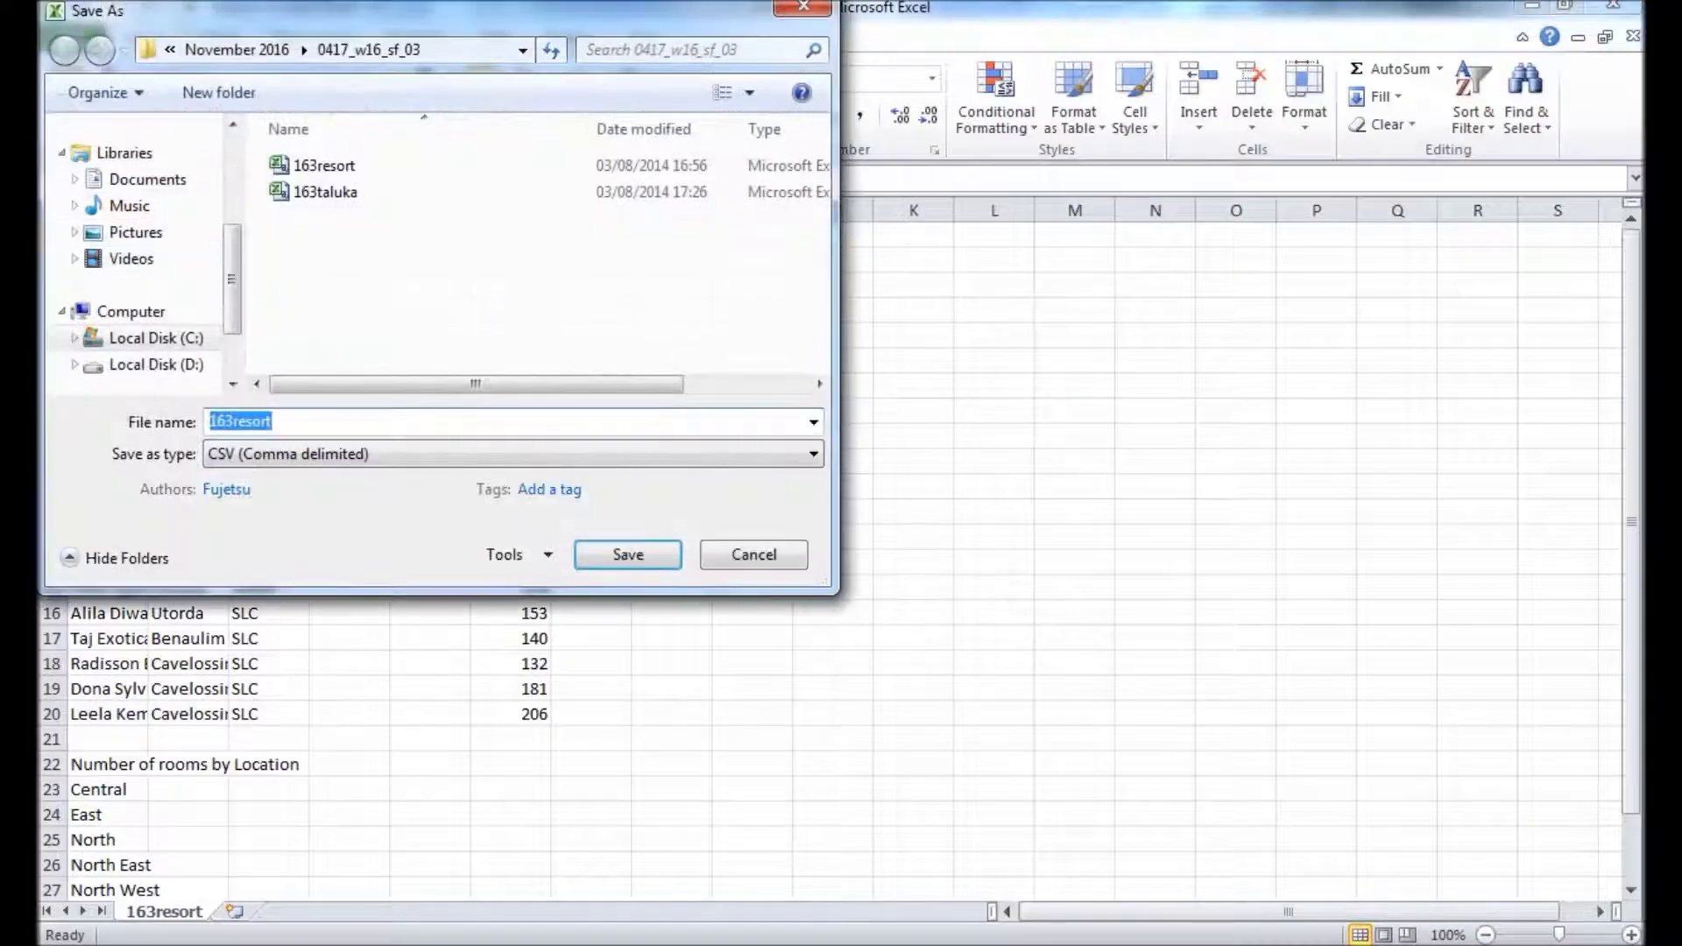
pyautogui.hotkey('alt', 'Down')
pyautogui.press('Home')
pyautogui.press('Return')
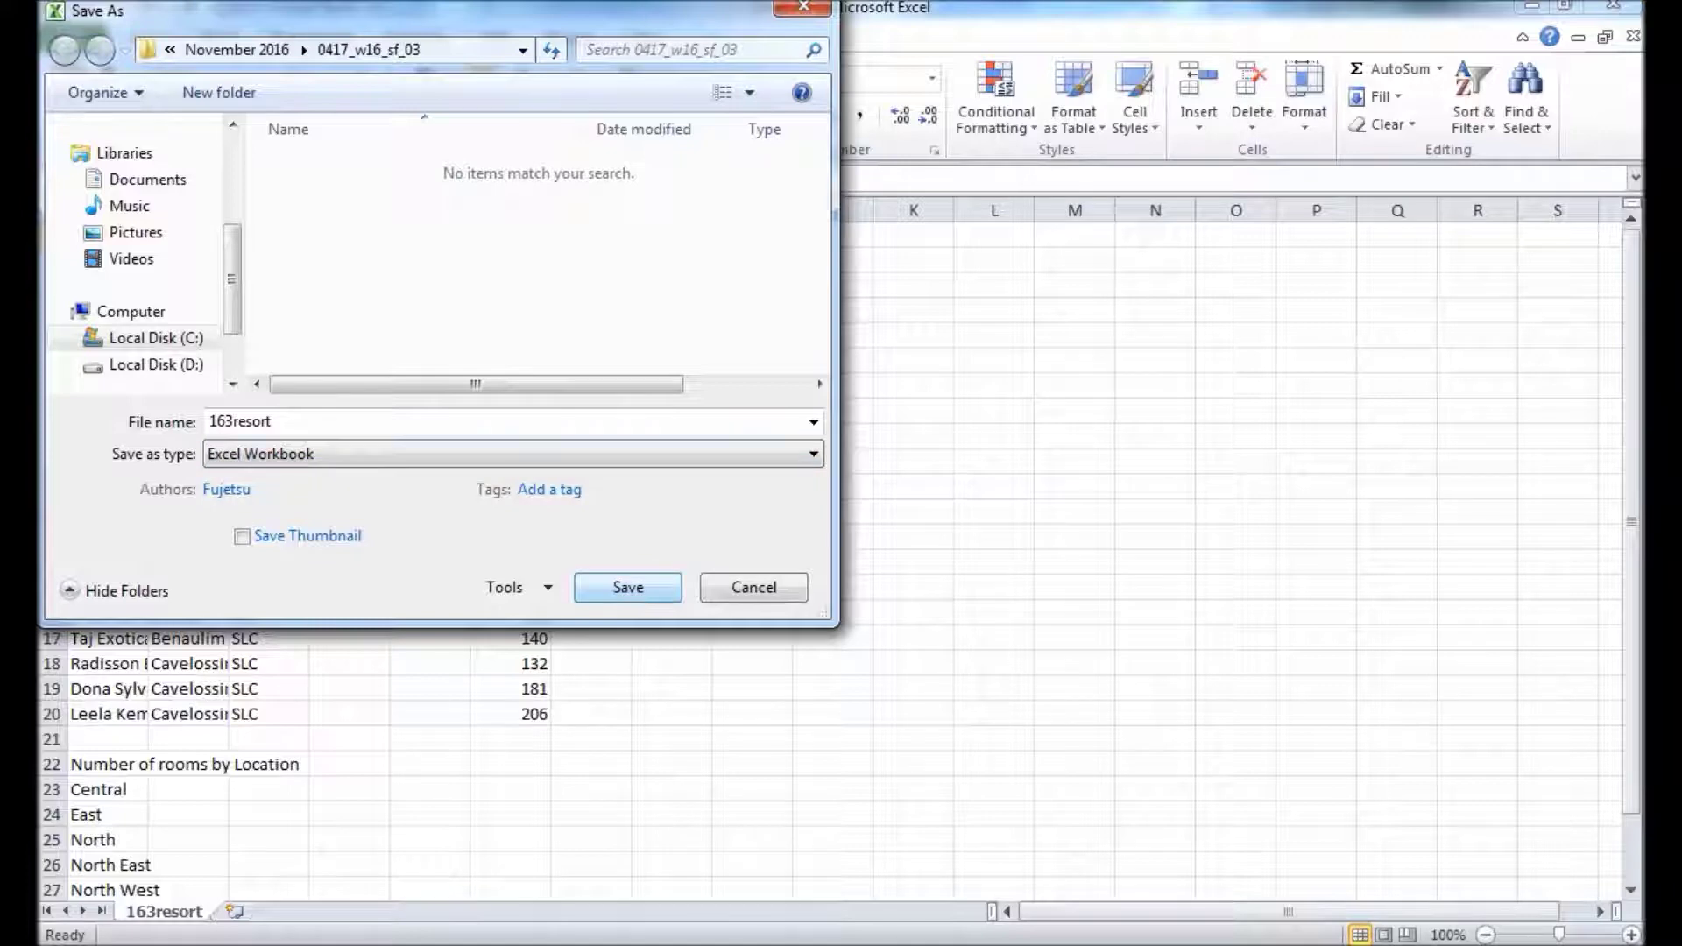
pyautogui.hotkey('shift', 'Tab')
pyautogui.press('End')
pyautogui.press('BackSpace')
pyautogui.press('BackSpace')
pyautogui.press('BackSpace')
pyautogui.press('BackSpace')
pyautogui.write('_1234_')
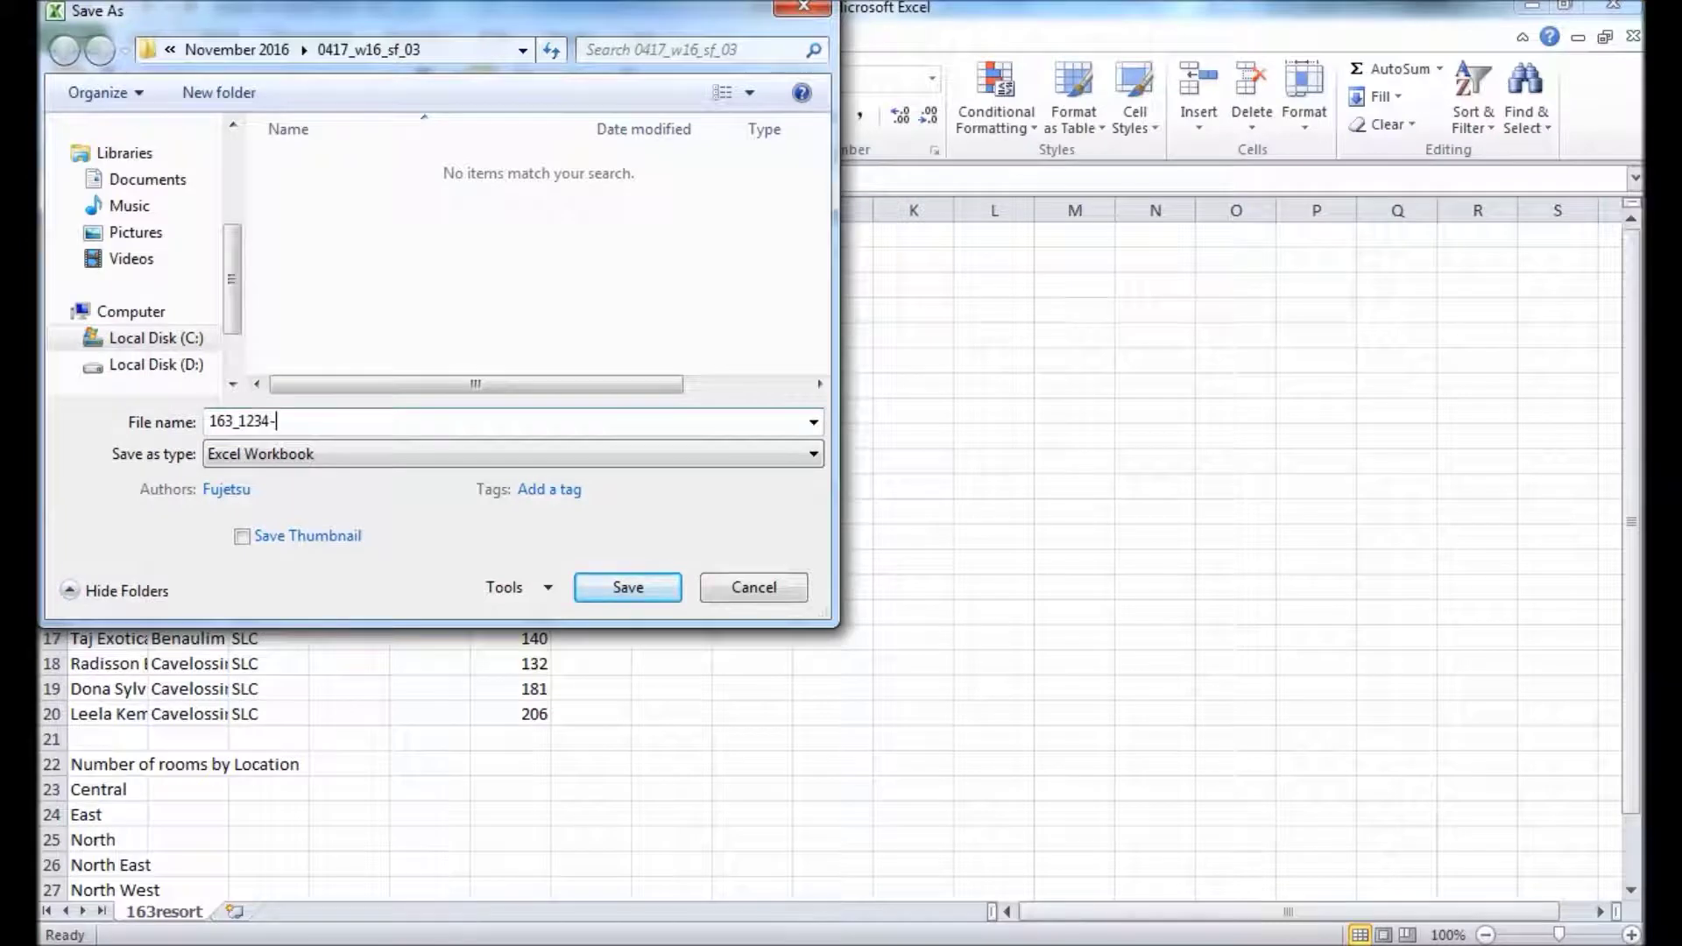
pyautogui.write('EG')
pyautogui.write('12')
pyautogui.press('Return')
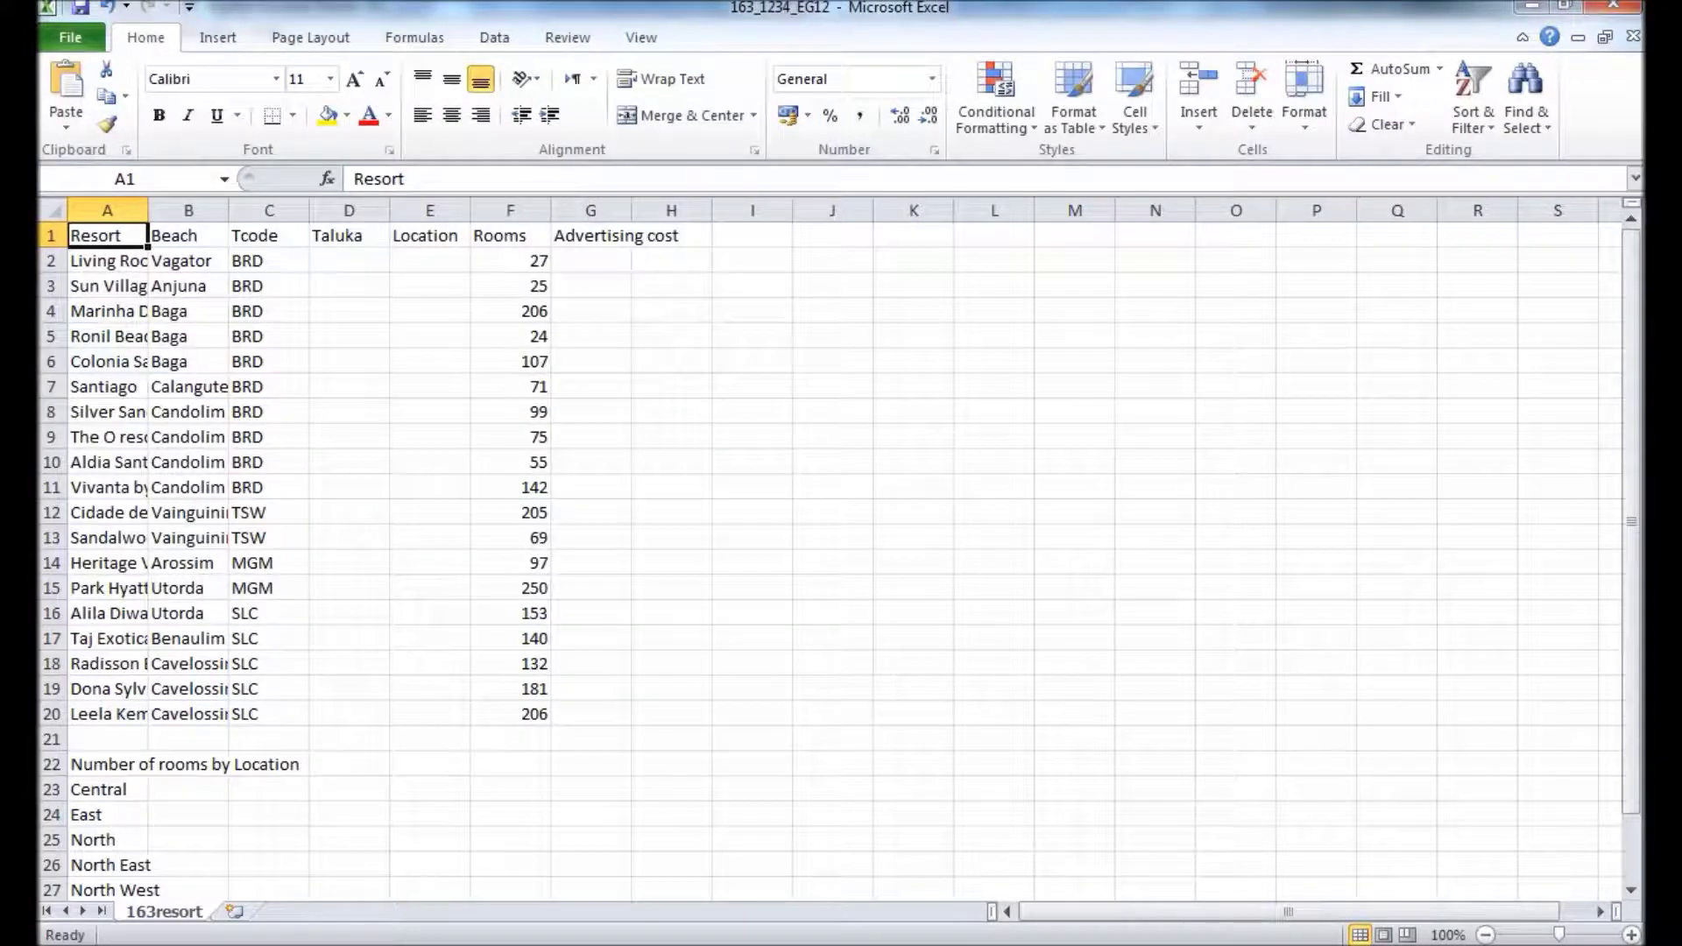
# - Highlight the automated file name requirement in the exam paper
pyautogui.hotkey('alt', 'Tab')
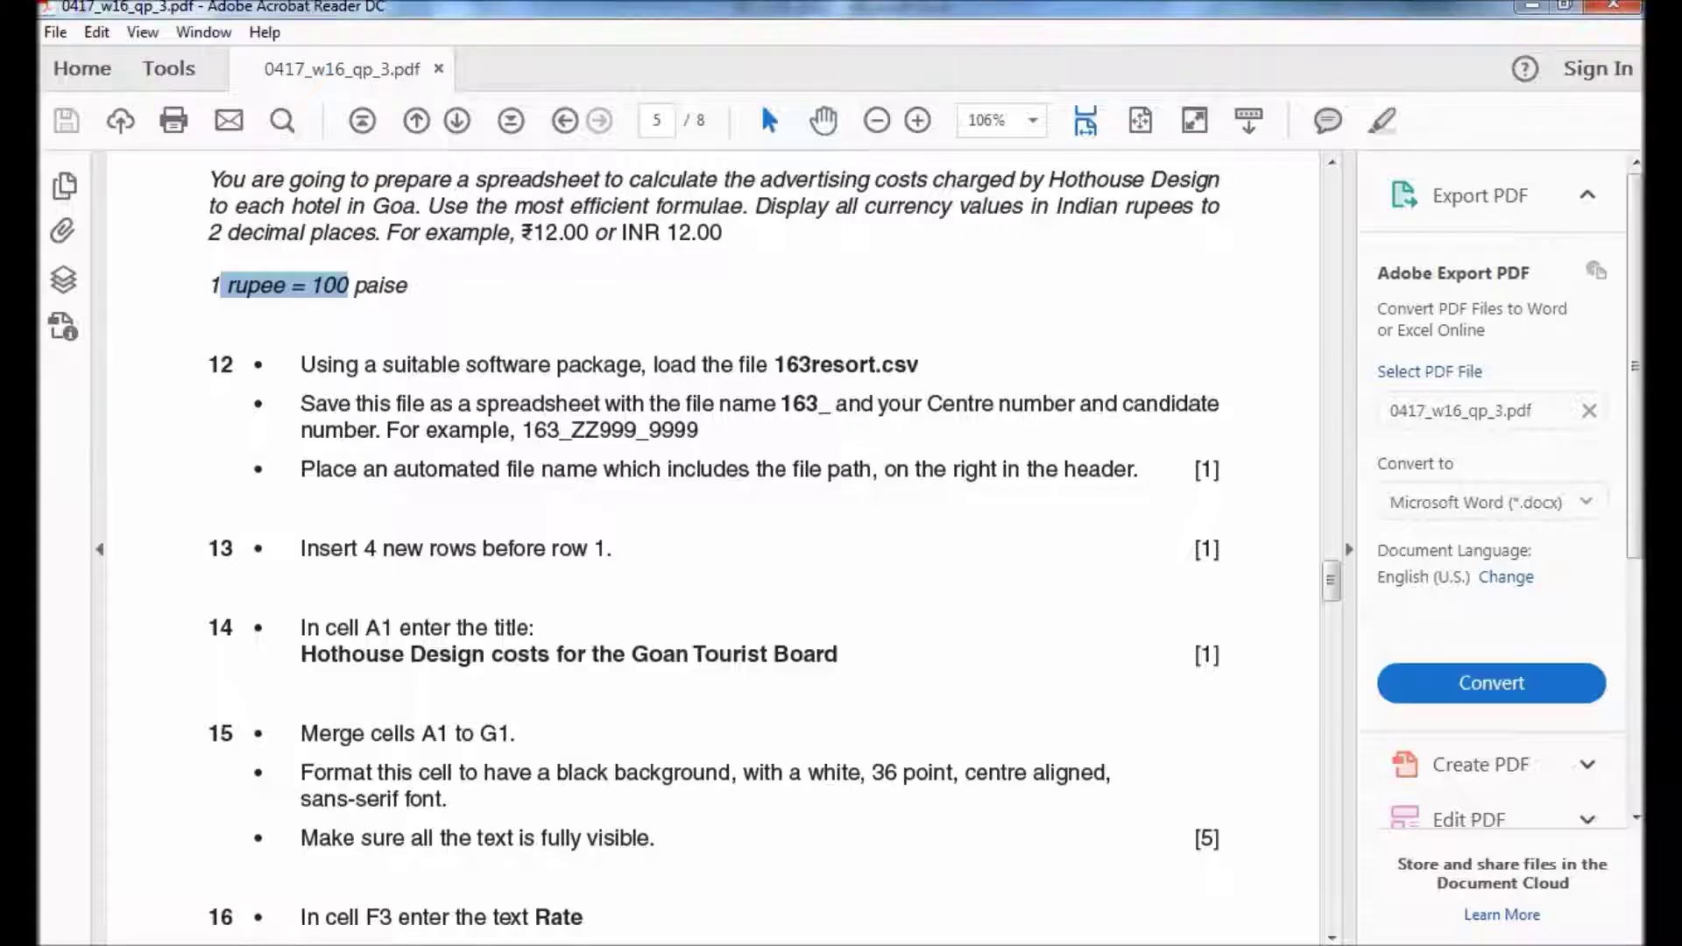
pyautogui.moveTo(507, 469); pyautogui.dragTo(661, 469)
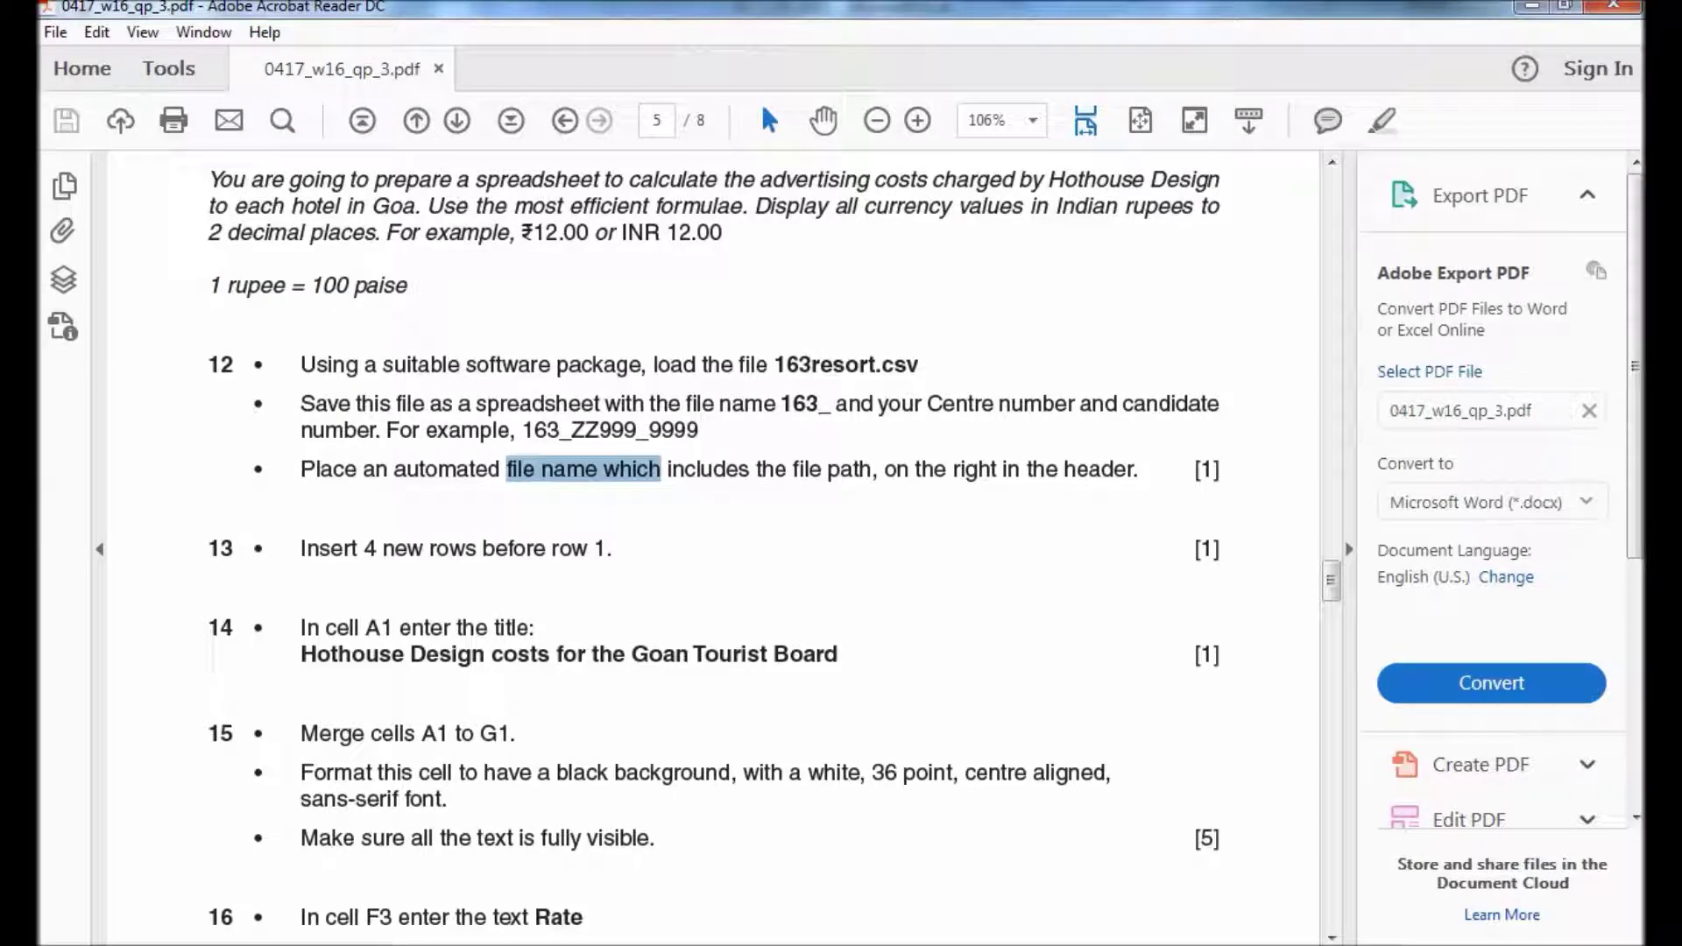
pyautogui.hotkey('alt', 'Tab')
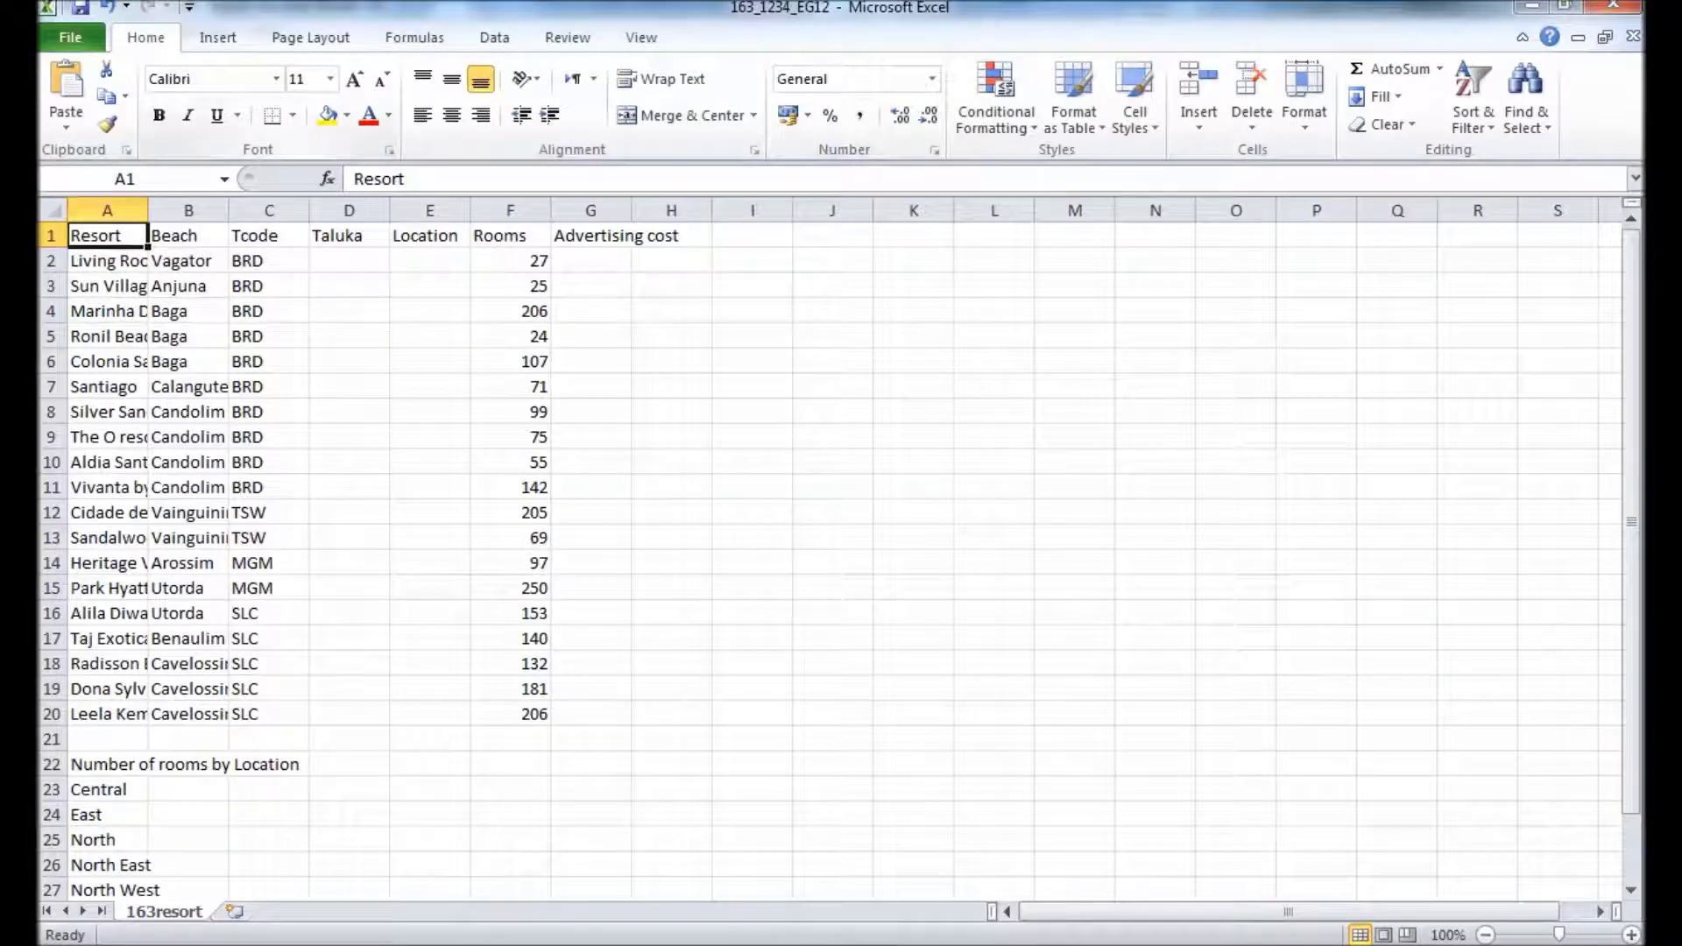
# - Add File Path and File Name fields to the right section of the custom header via Page Setup
pyautogui.click(217, 37)
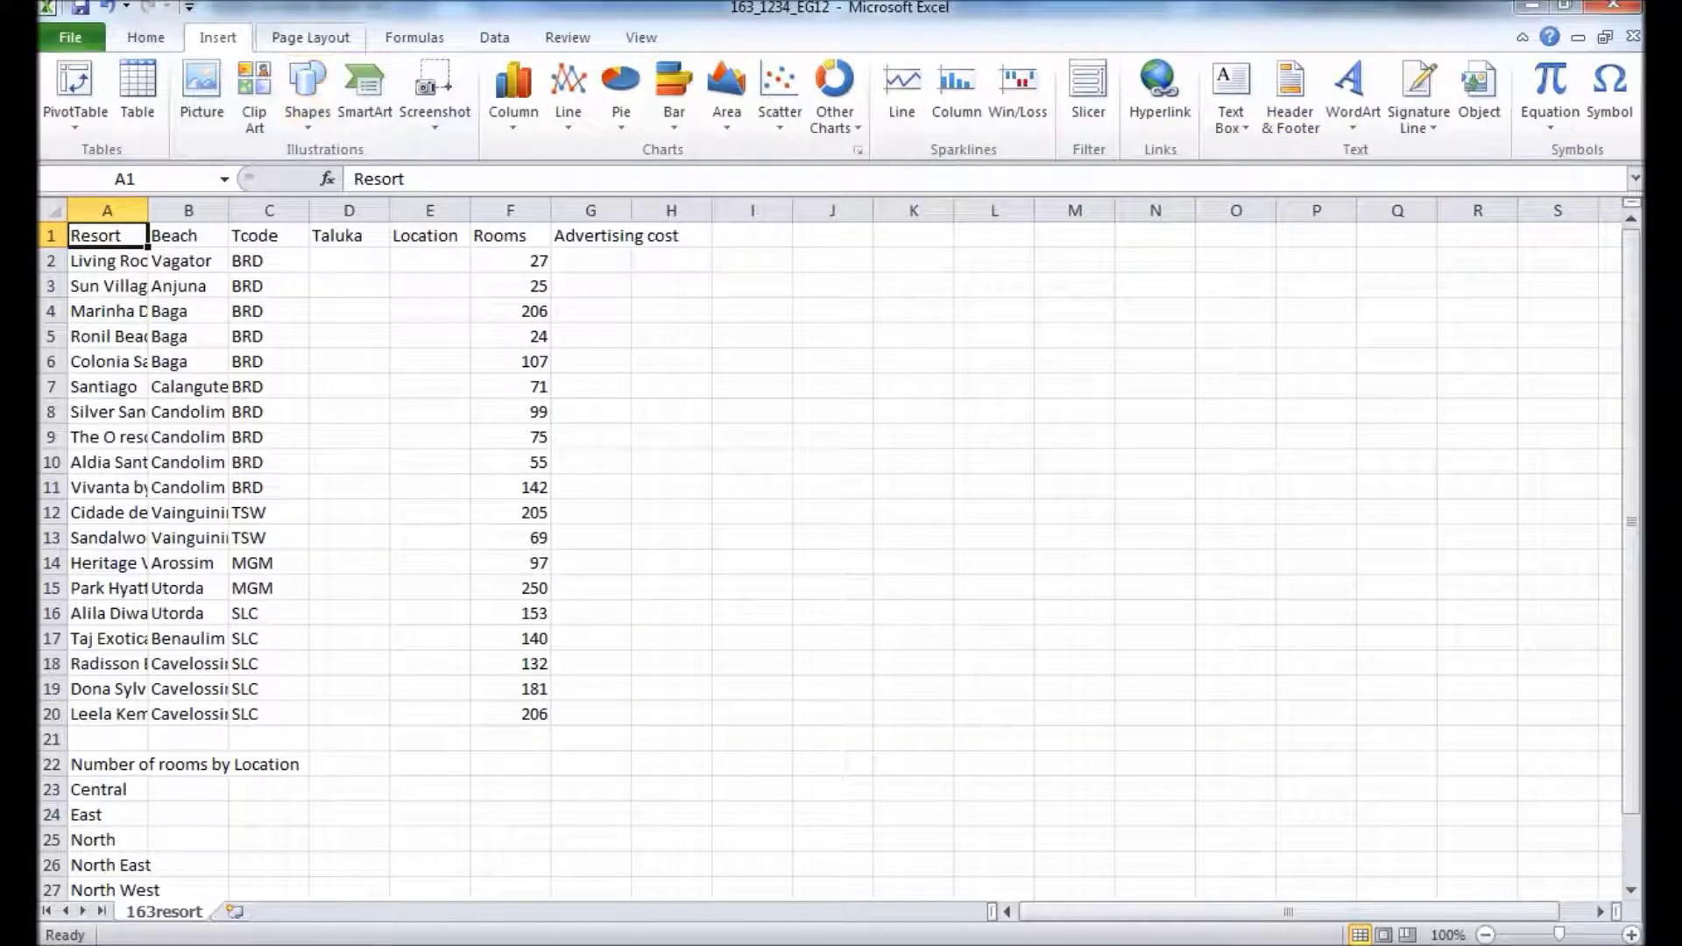
pyautogui.click(310, 36)
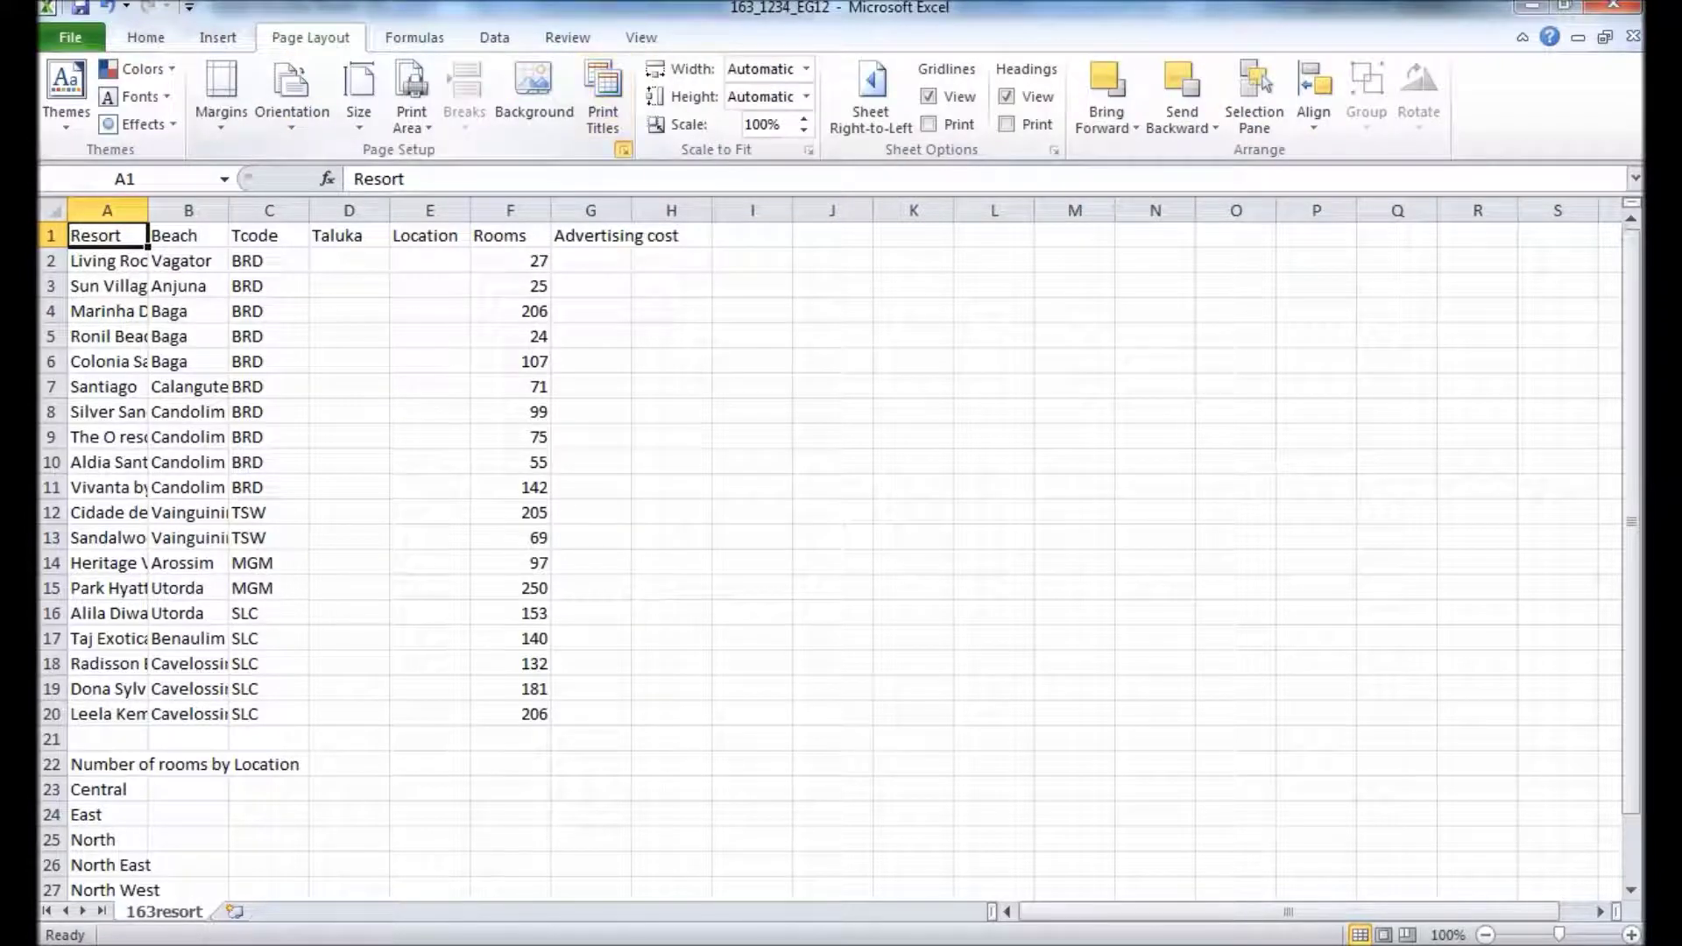
pyautogui.click(623, 149)
pyautogui.click(1030, 181)
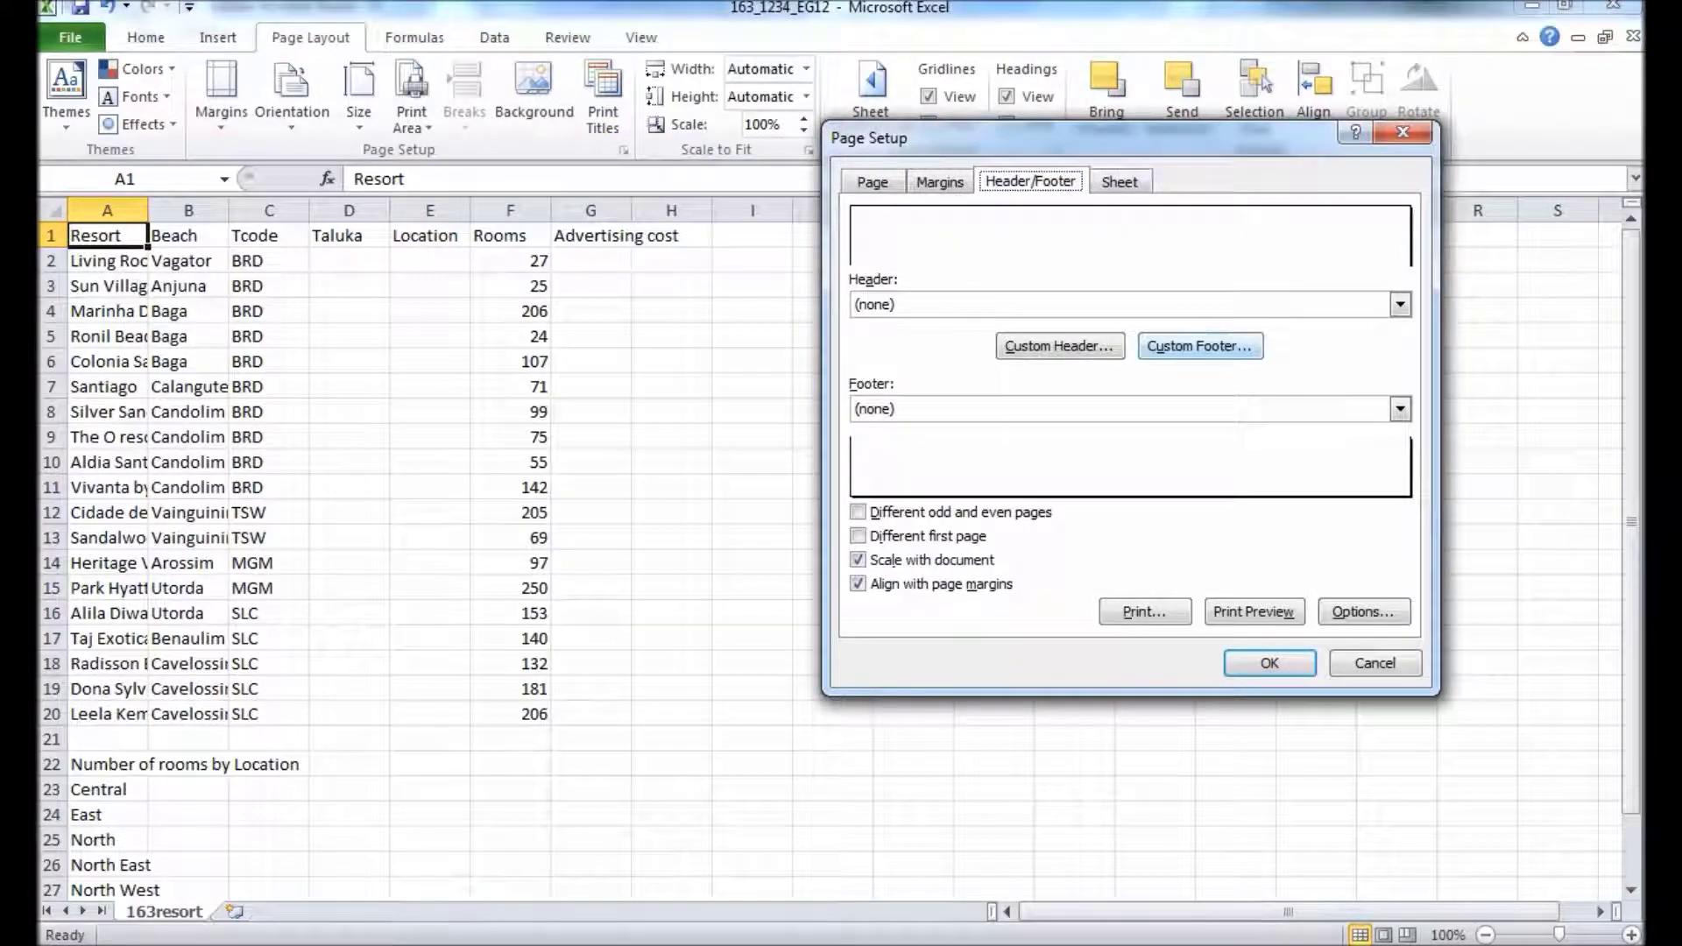
pyautogui.click(1060, 346)
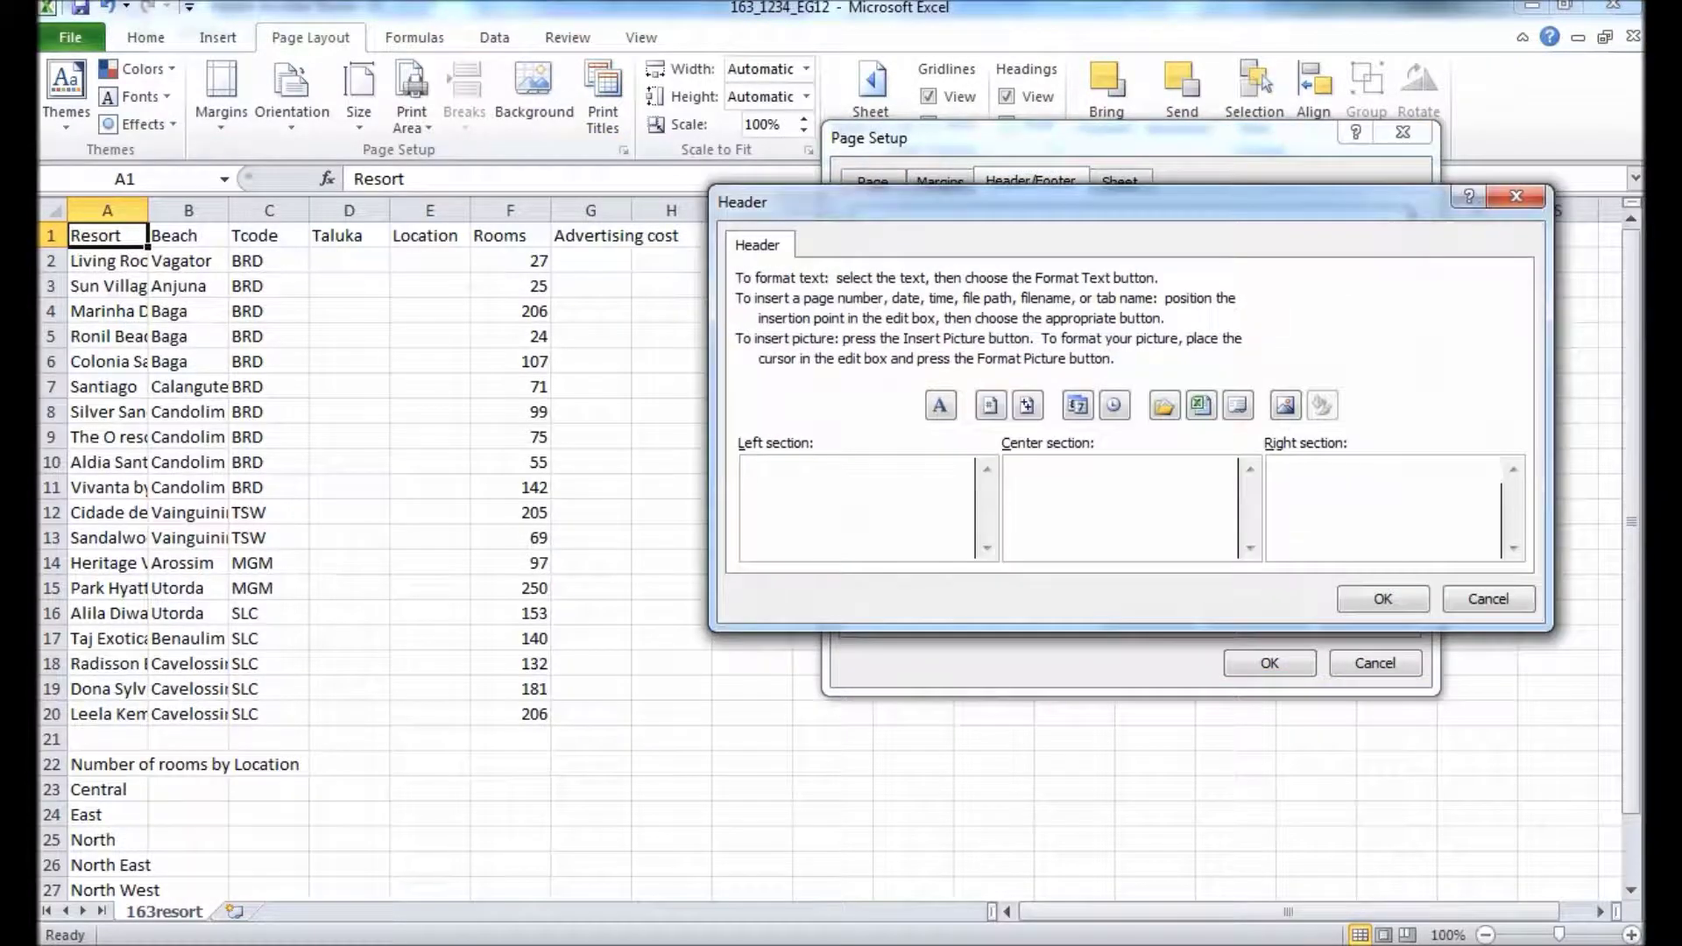
pyautogui.click(1202, 405)
pyautogui.click(1165, 405)
pyautogui.click(1201, 405)
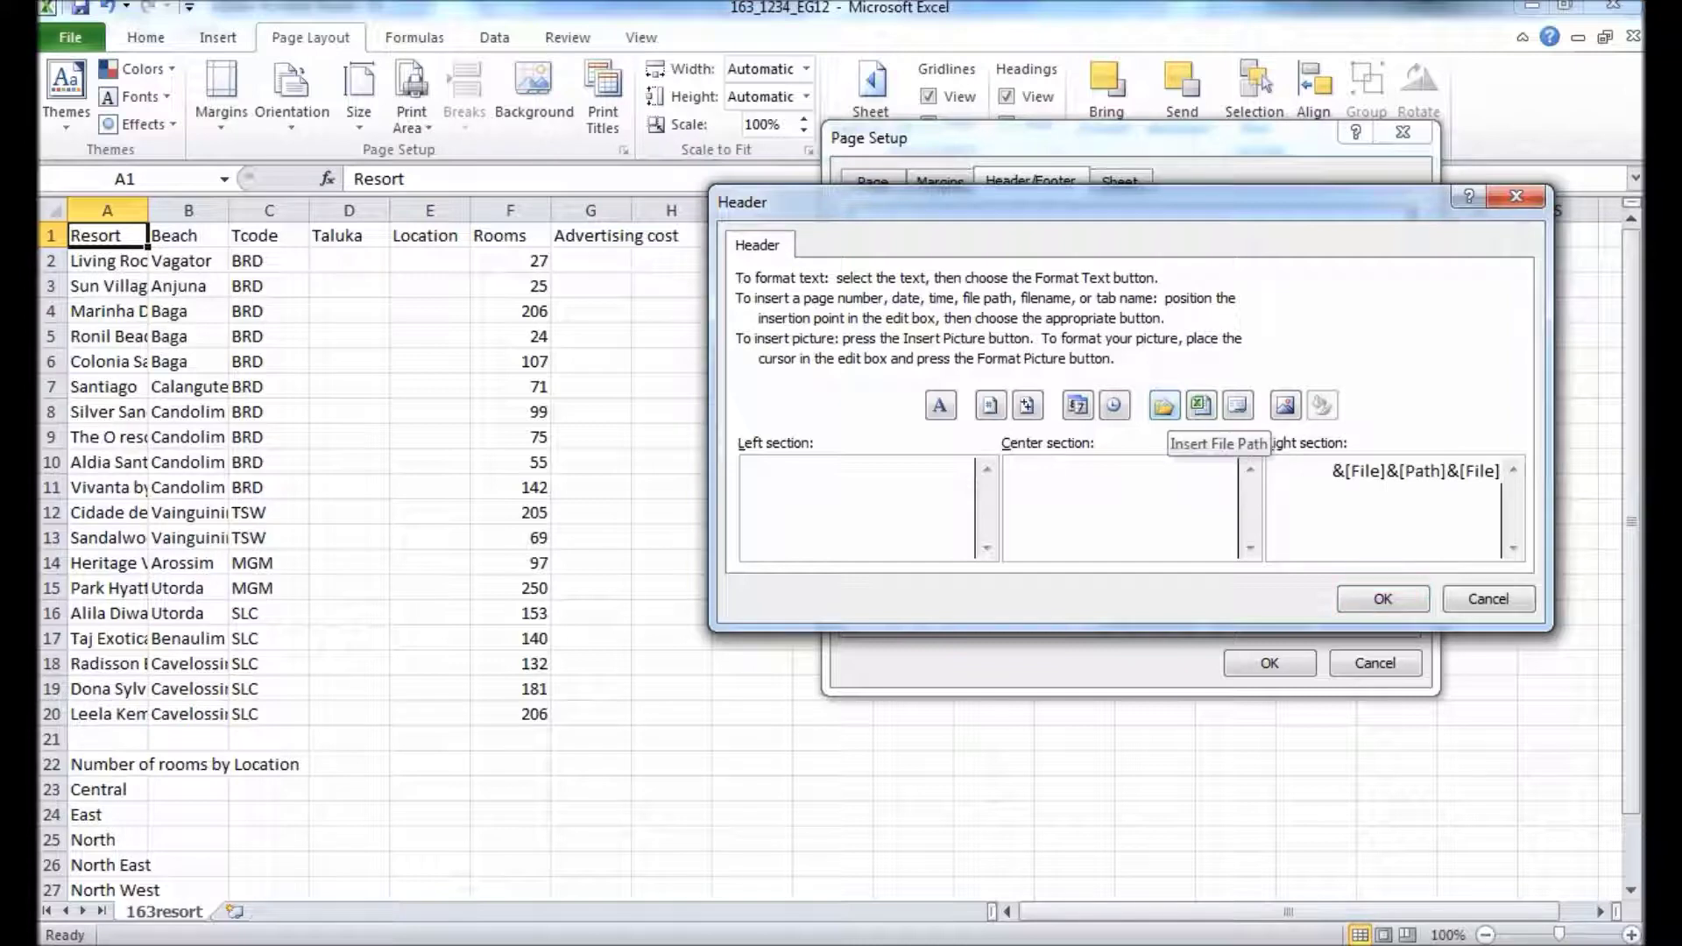
pyautogui.click(1383, 600)
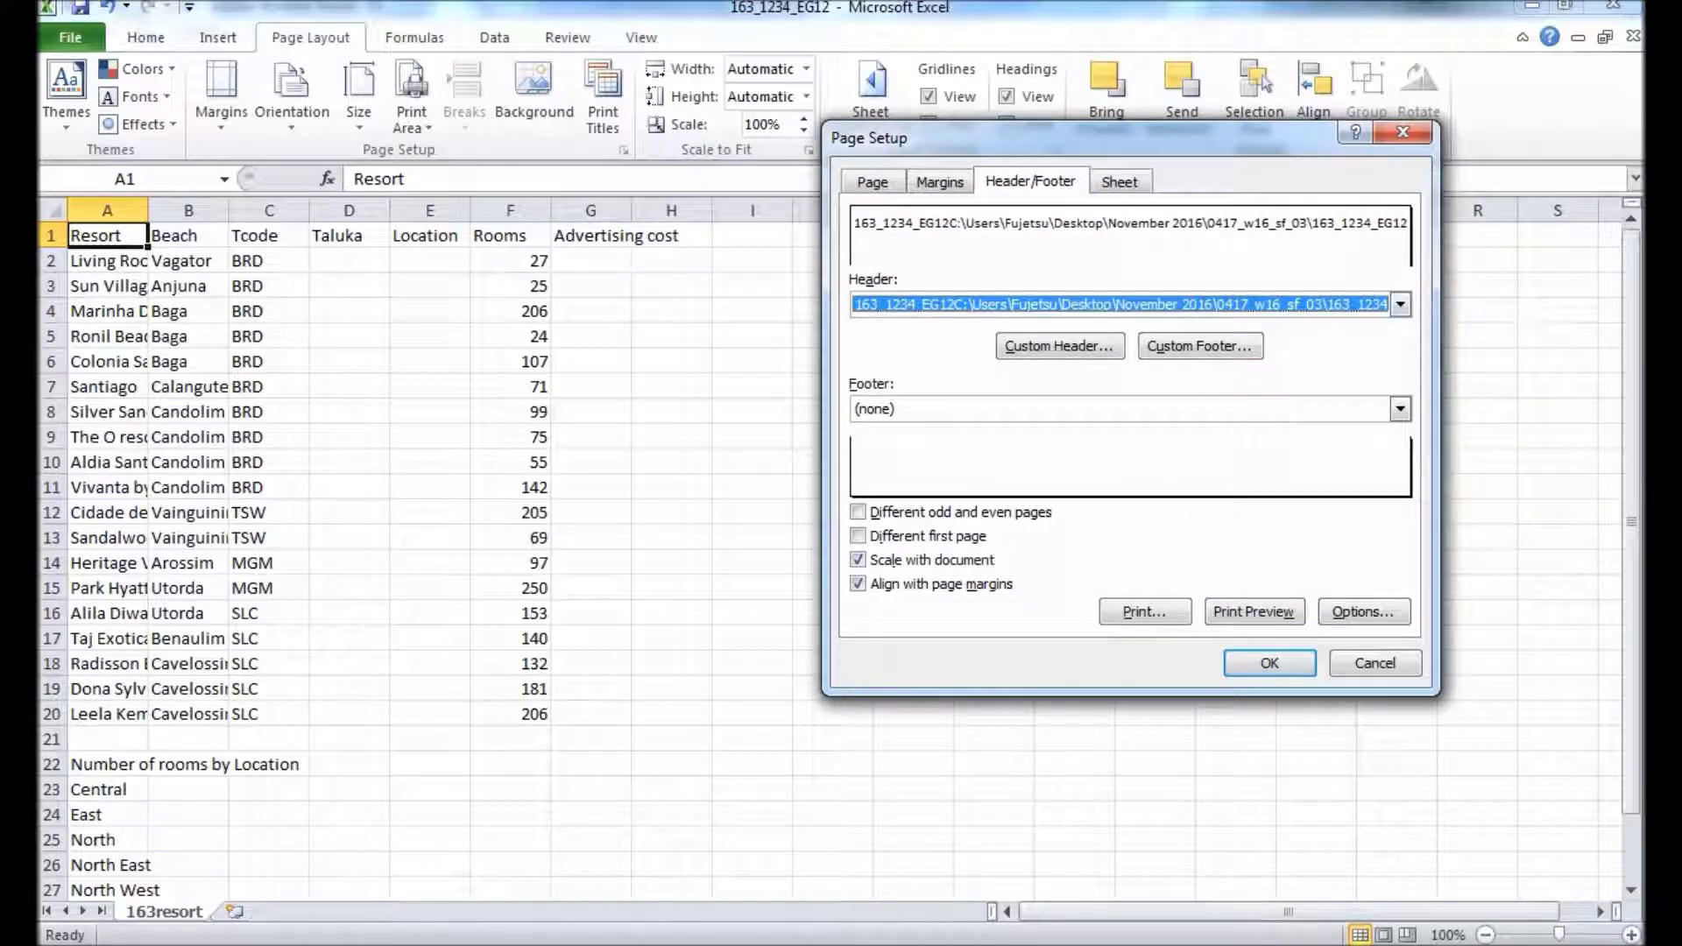
pyautogui.click(1401, 304)
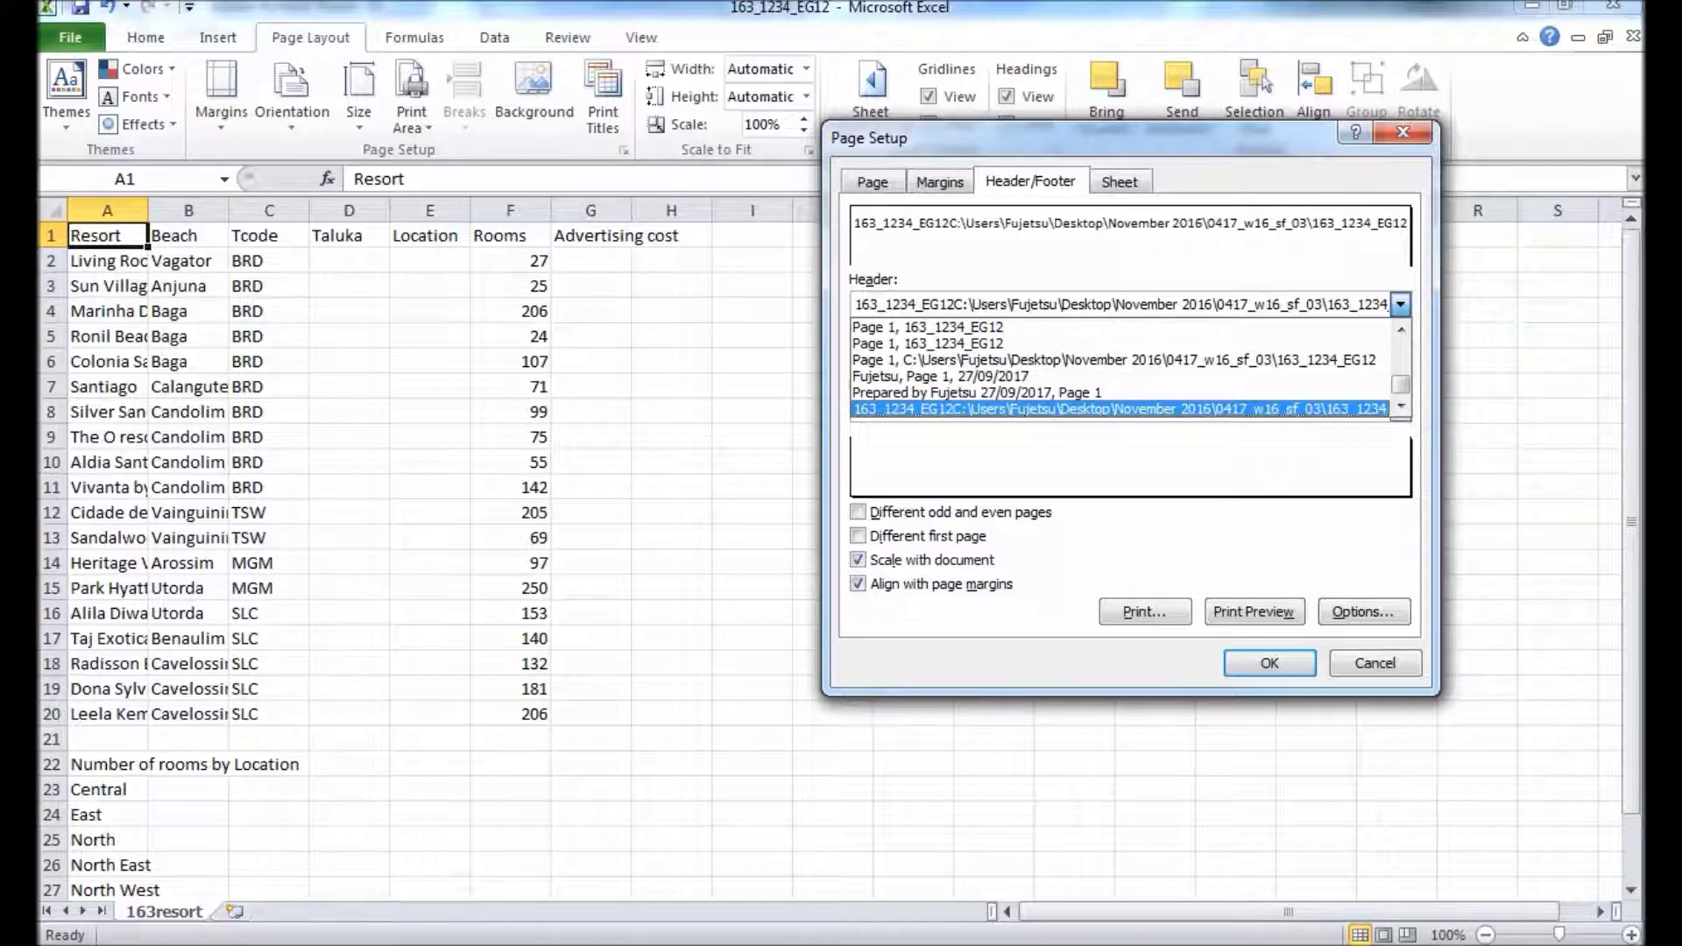
pyautogui.doubleClick(1306, 663)
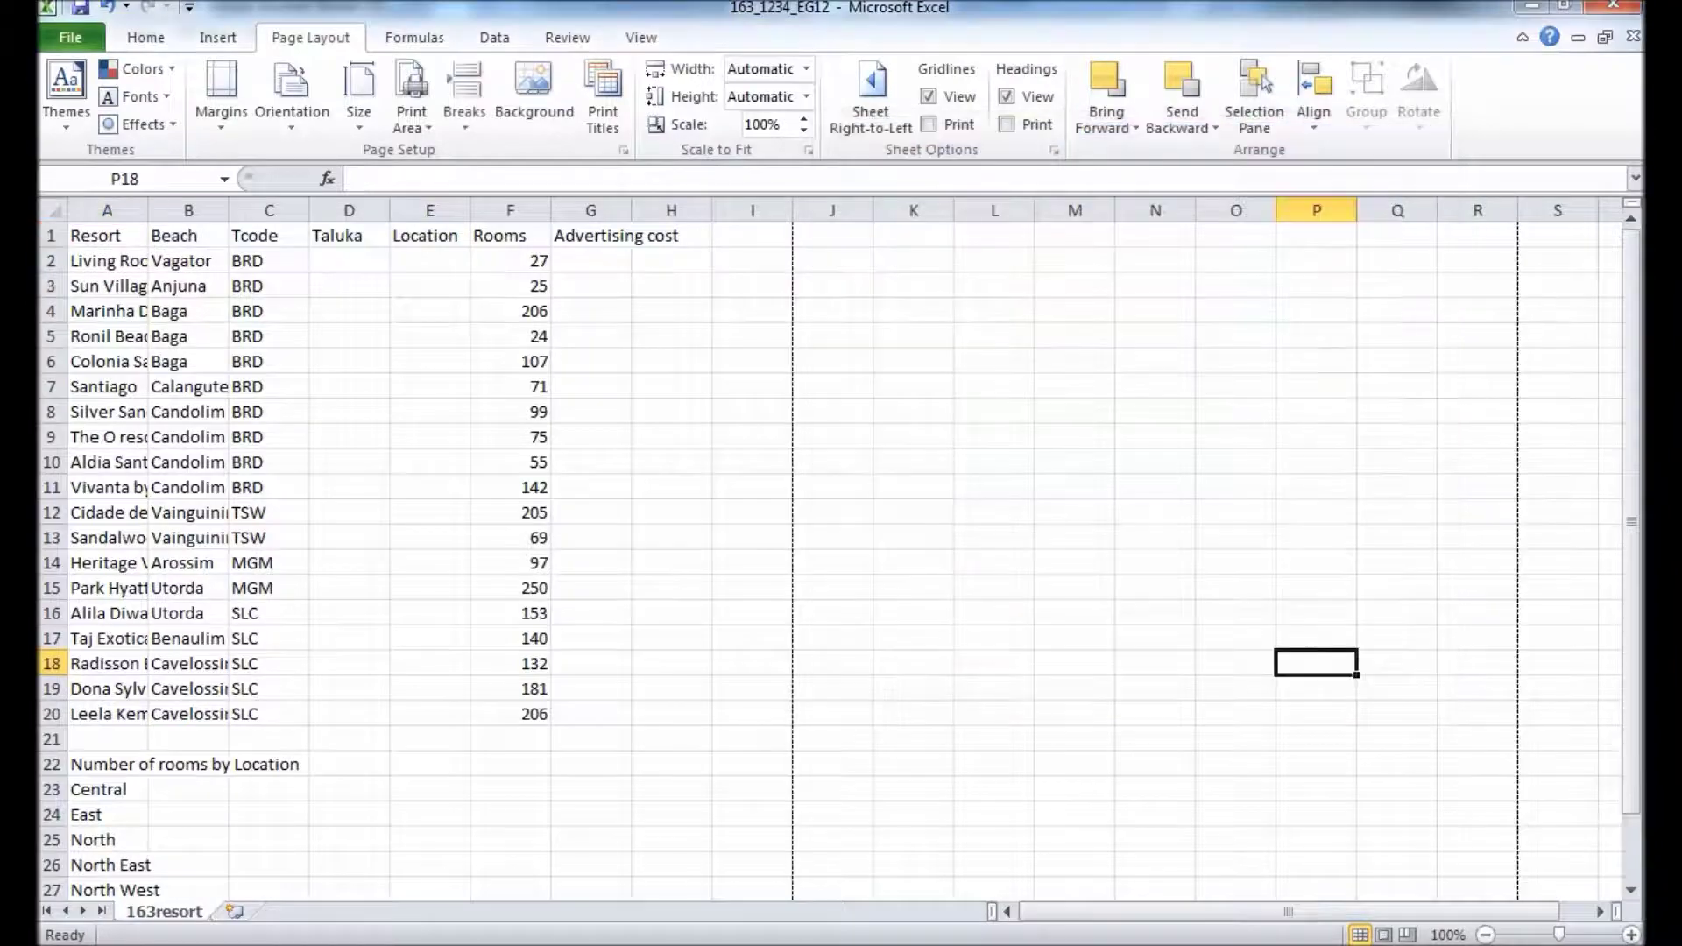
# - Insert four blank rows above row 1 of the resort data
pyautogui.hotkey('alt', 'Tab')
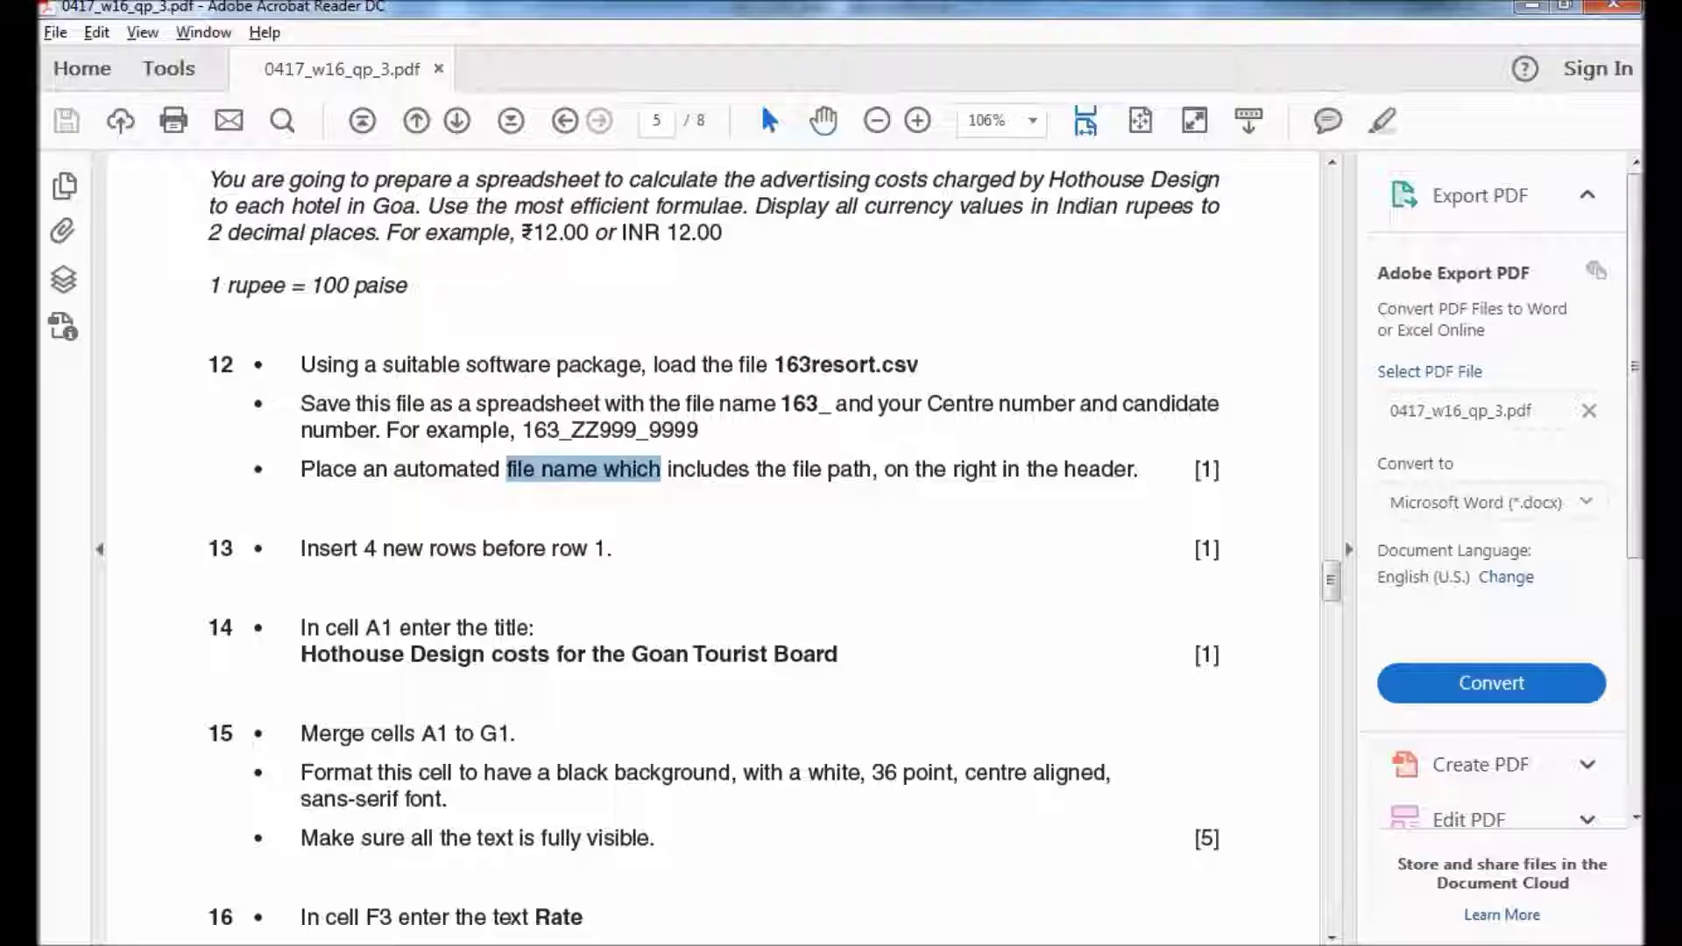
pyautogui.scroll(-1, 776, 536)
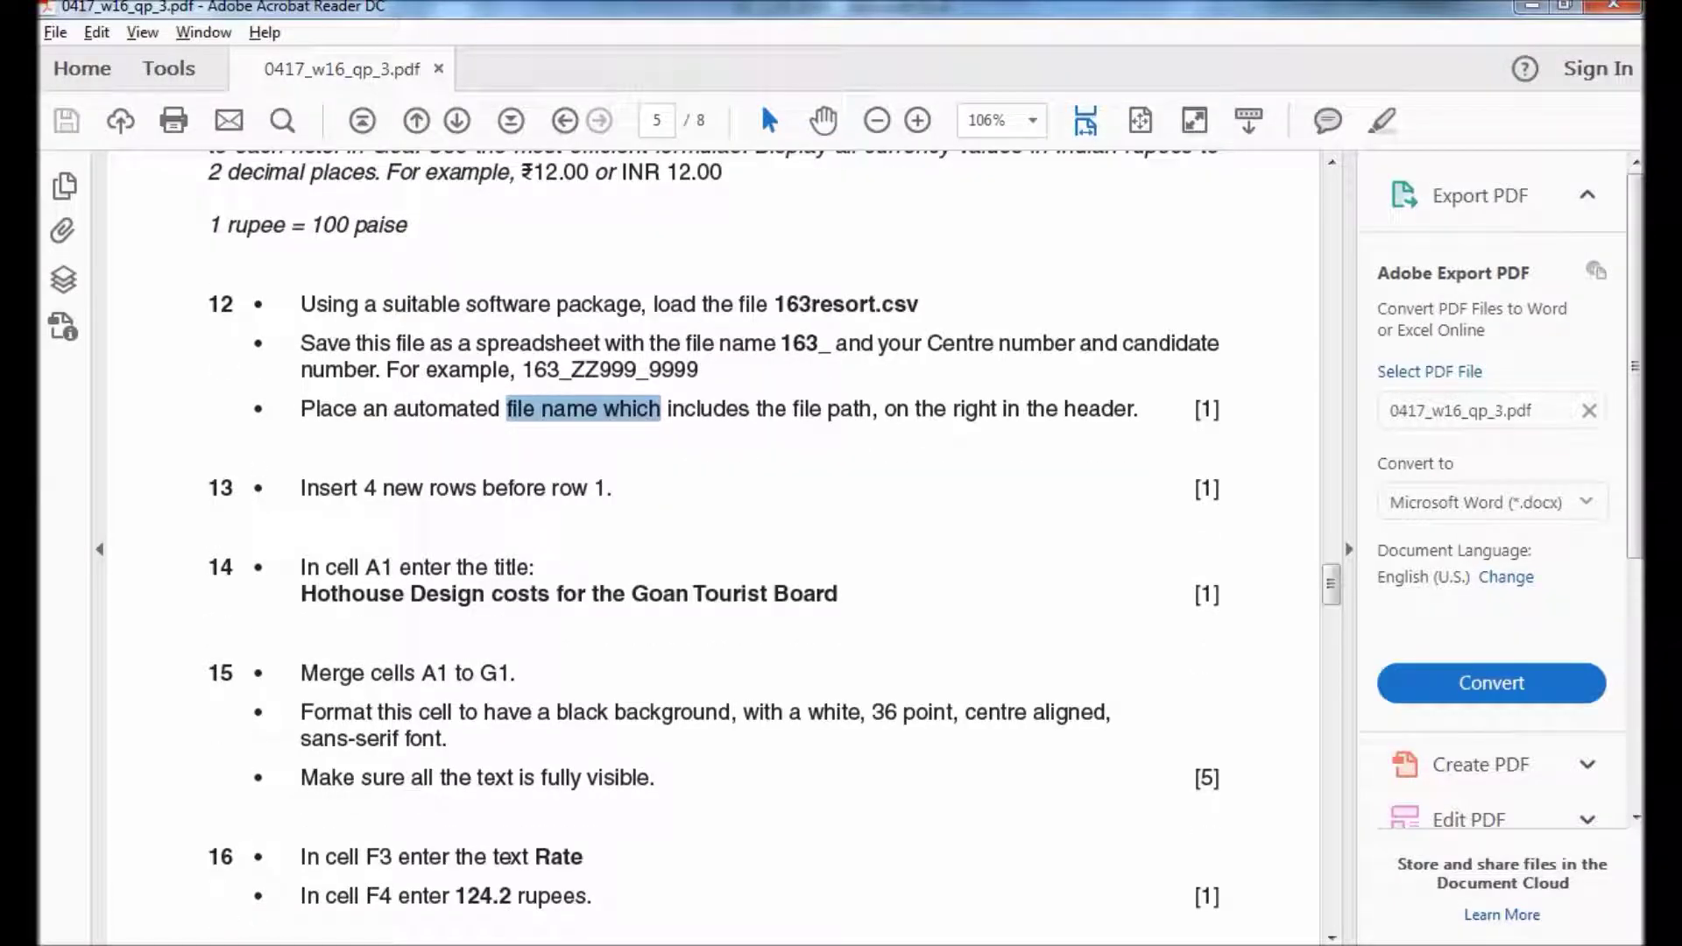
pyautogui.hotkey('alt', 'Tab')
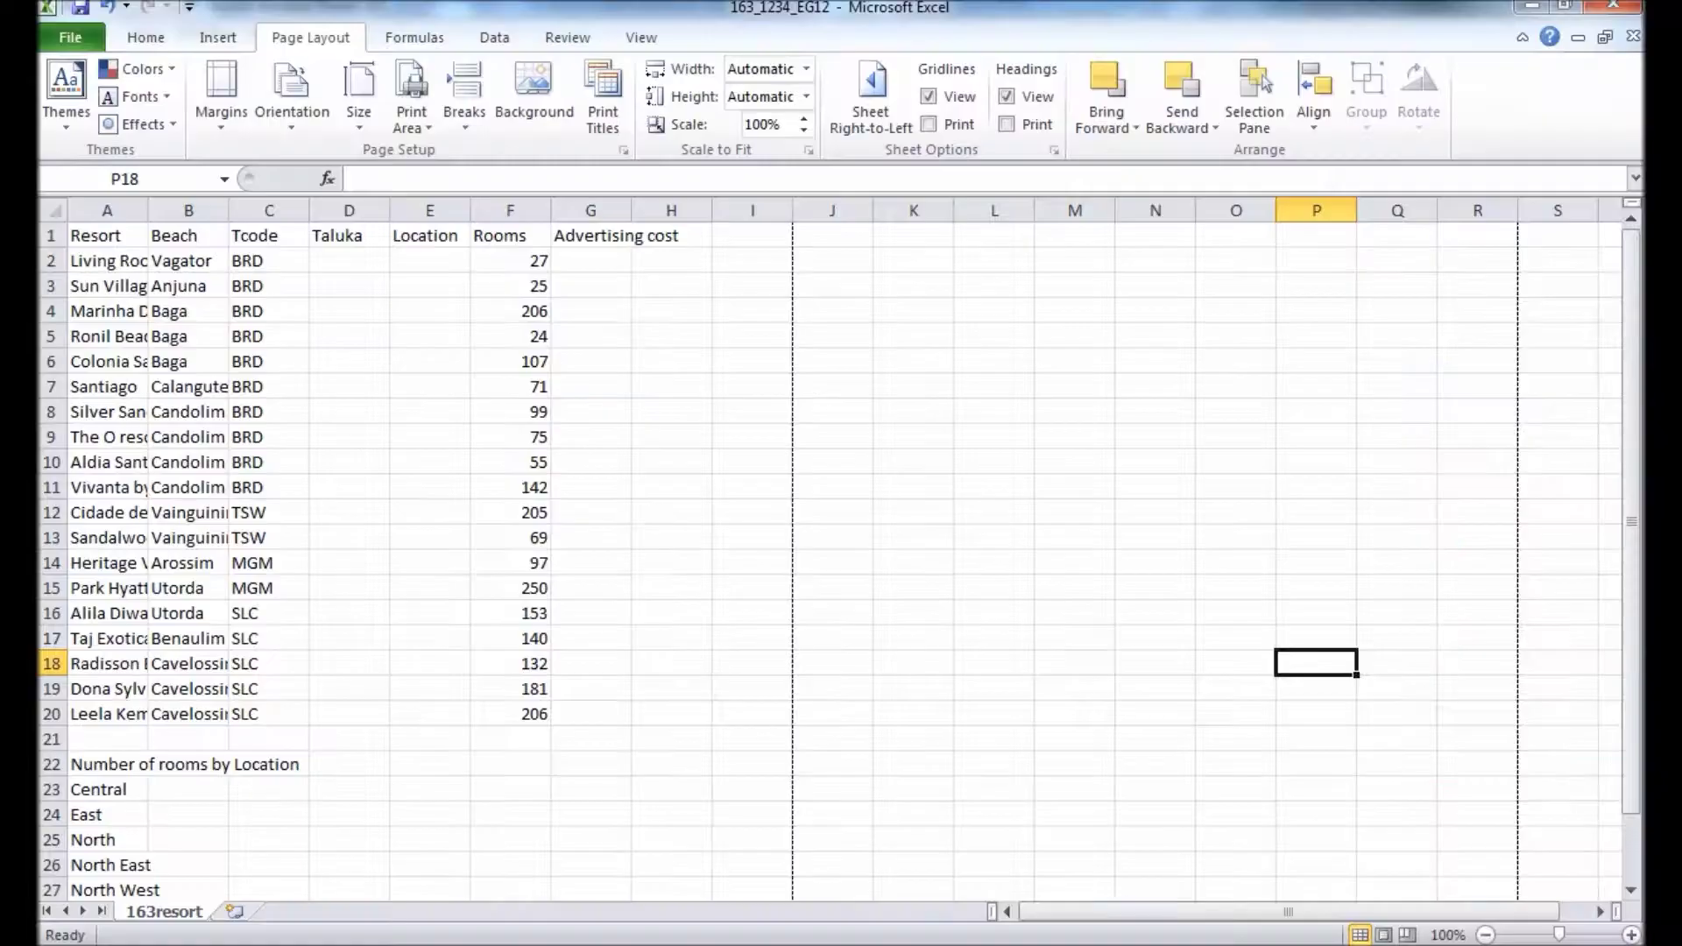
pyautogui.rightClick(51, 235)
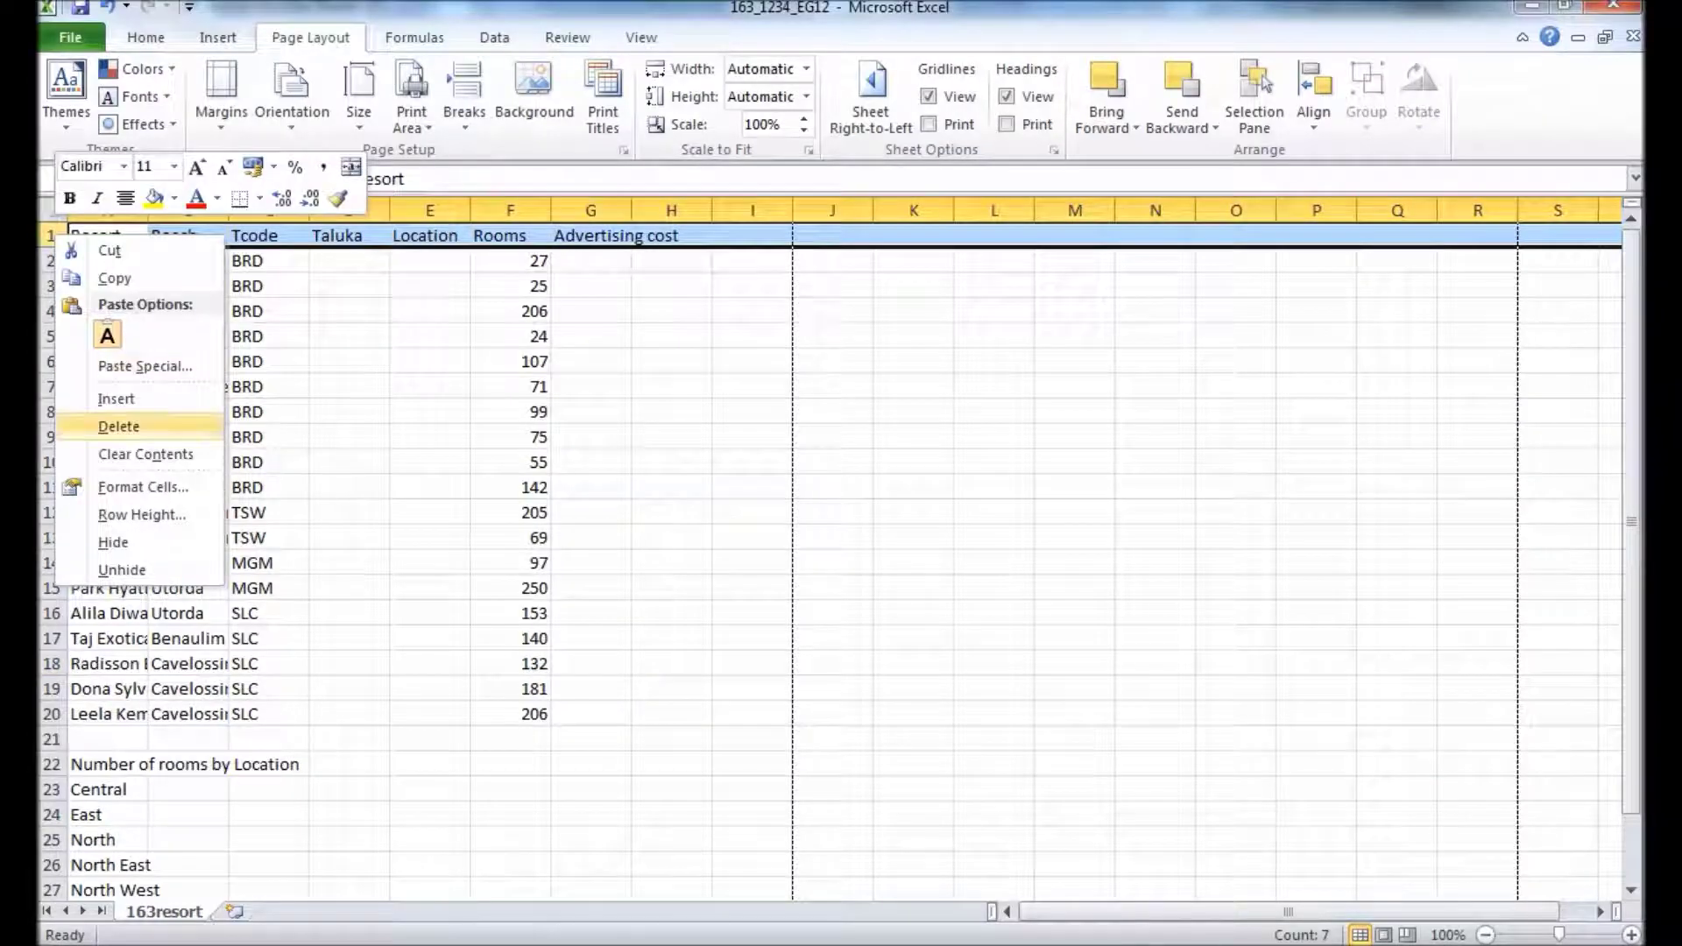
pyautogui.click(94, 394)
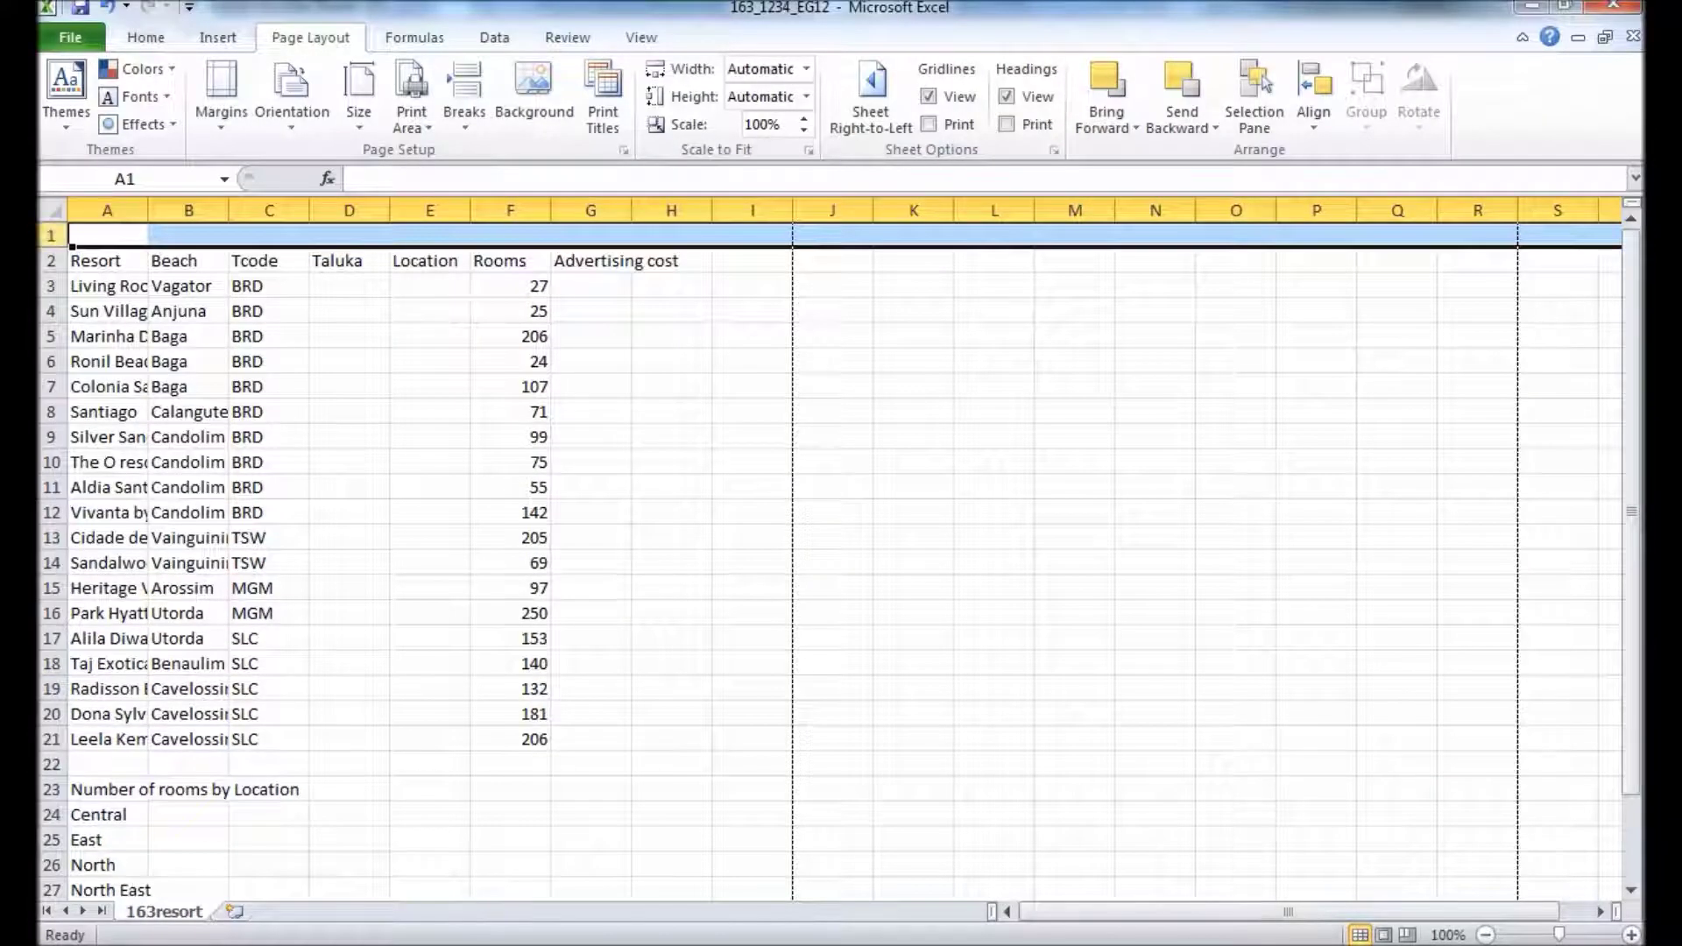
pyautogui.press('F4')
pyautogui.press('F4')
pyautogui.press('F4')
# - Copy the title line from task 14 of the exam paper
pyautogui.hotkey('alt', 'Tab')
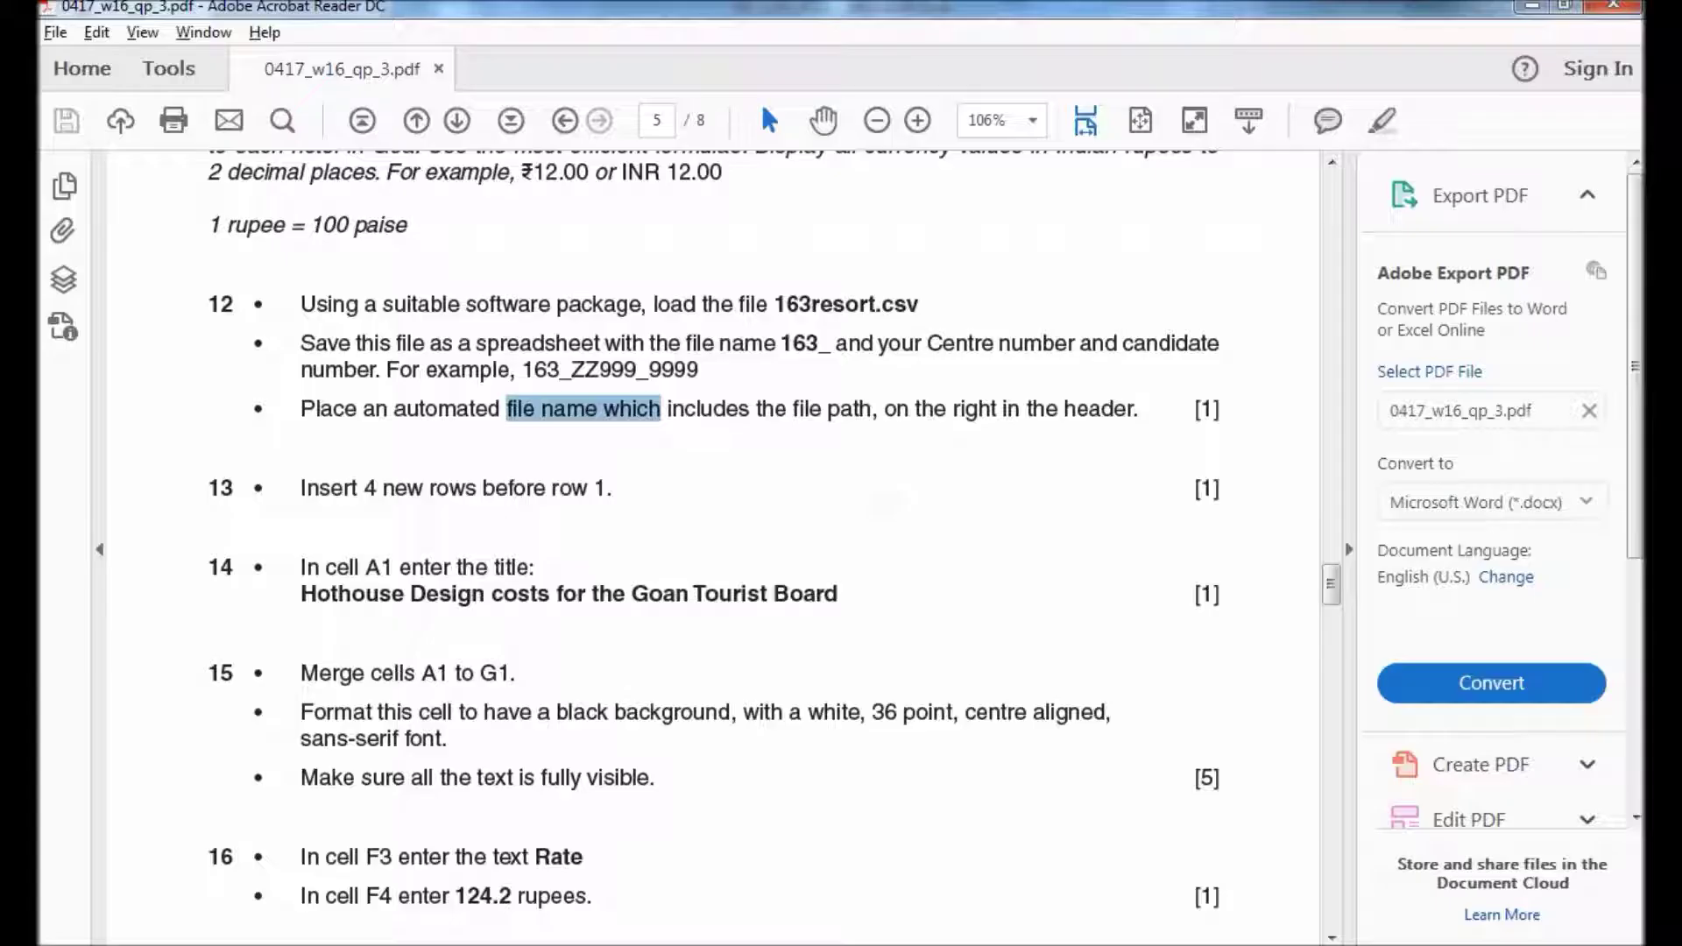
pyautogui.scroll(-1, 701, 525)
pyautogui.moveTo(365, 506); pyautogui.dragTo(393, 506)
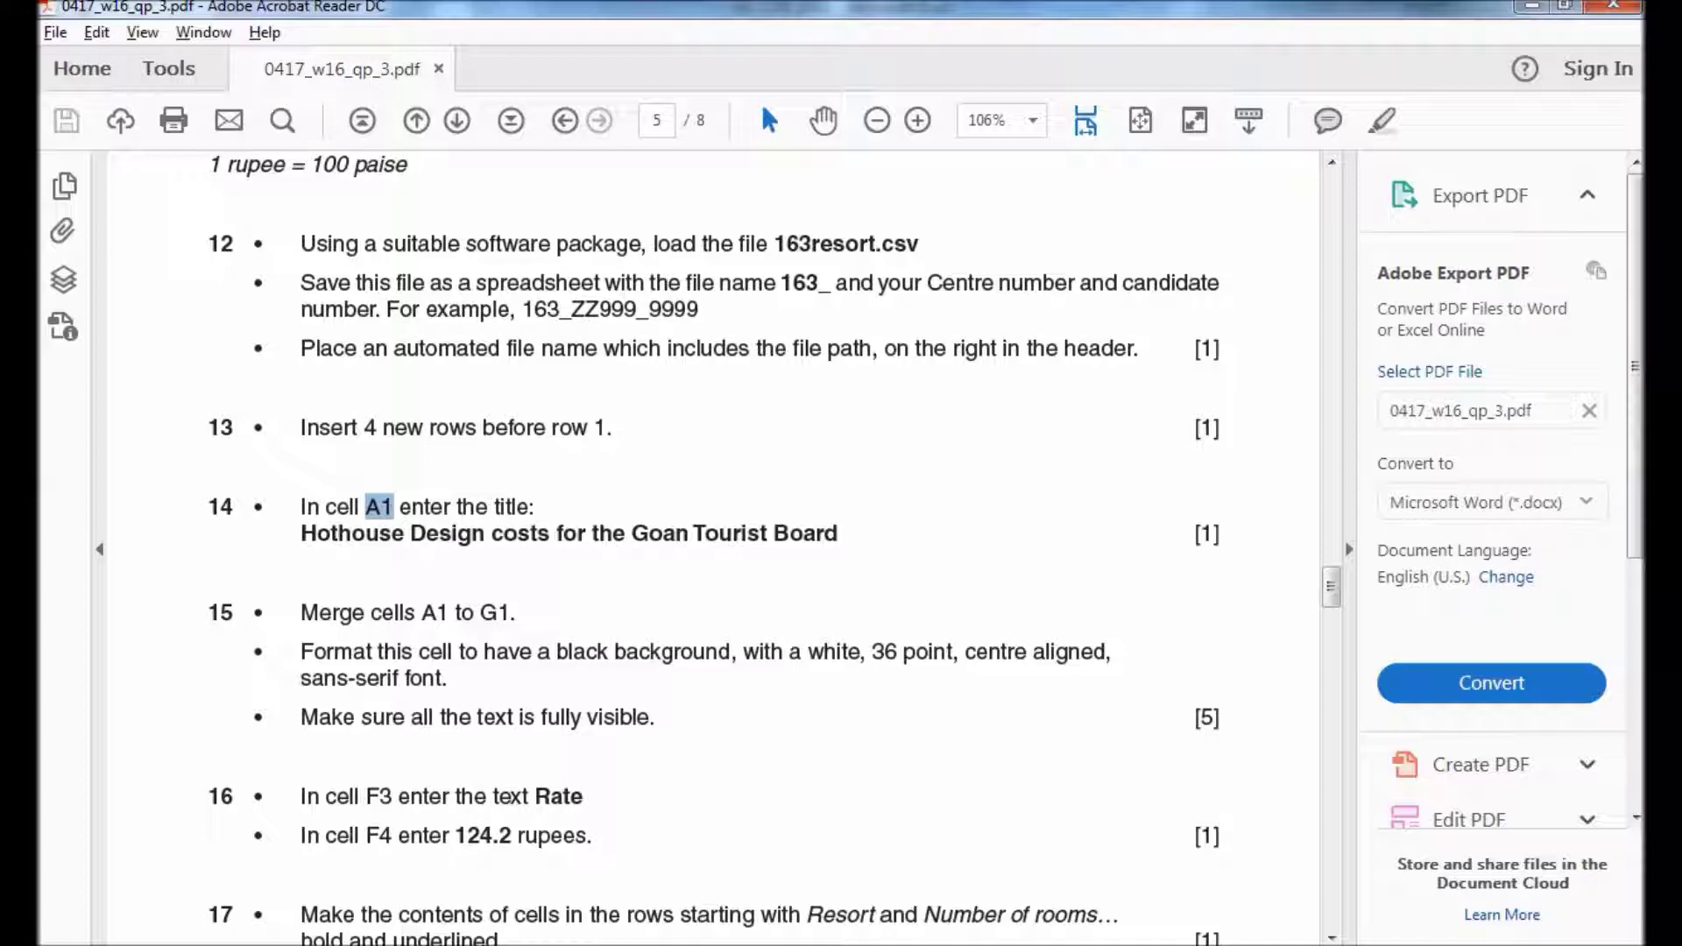
pyautogui.moveTo(301, 533); pyautogui.dragTo(838, 532)
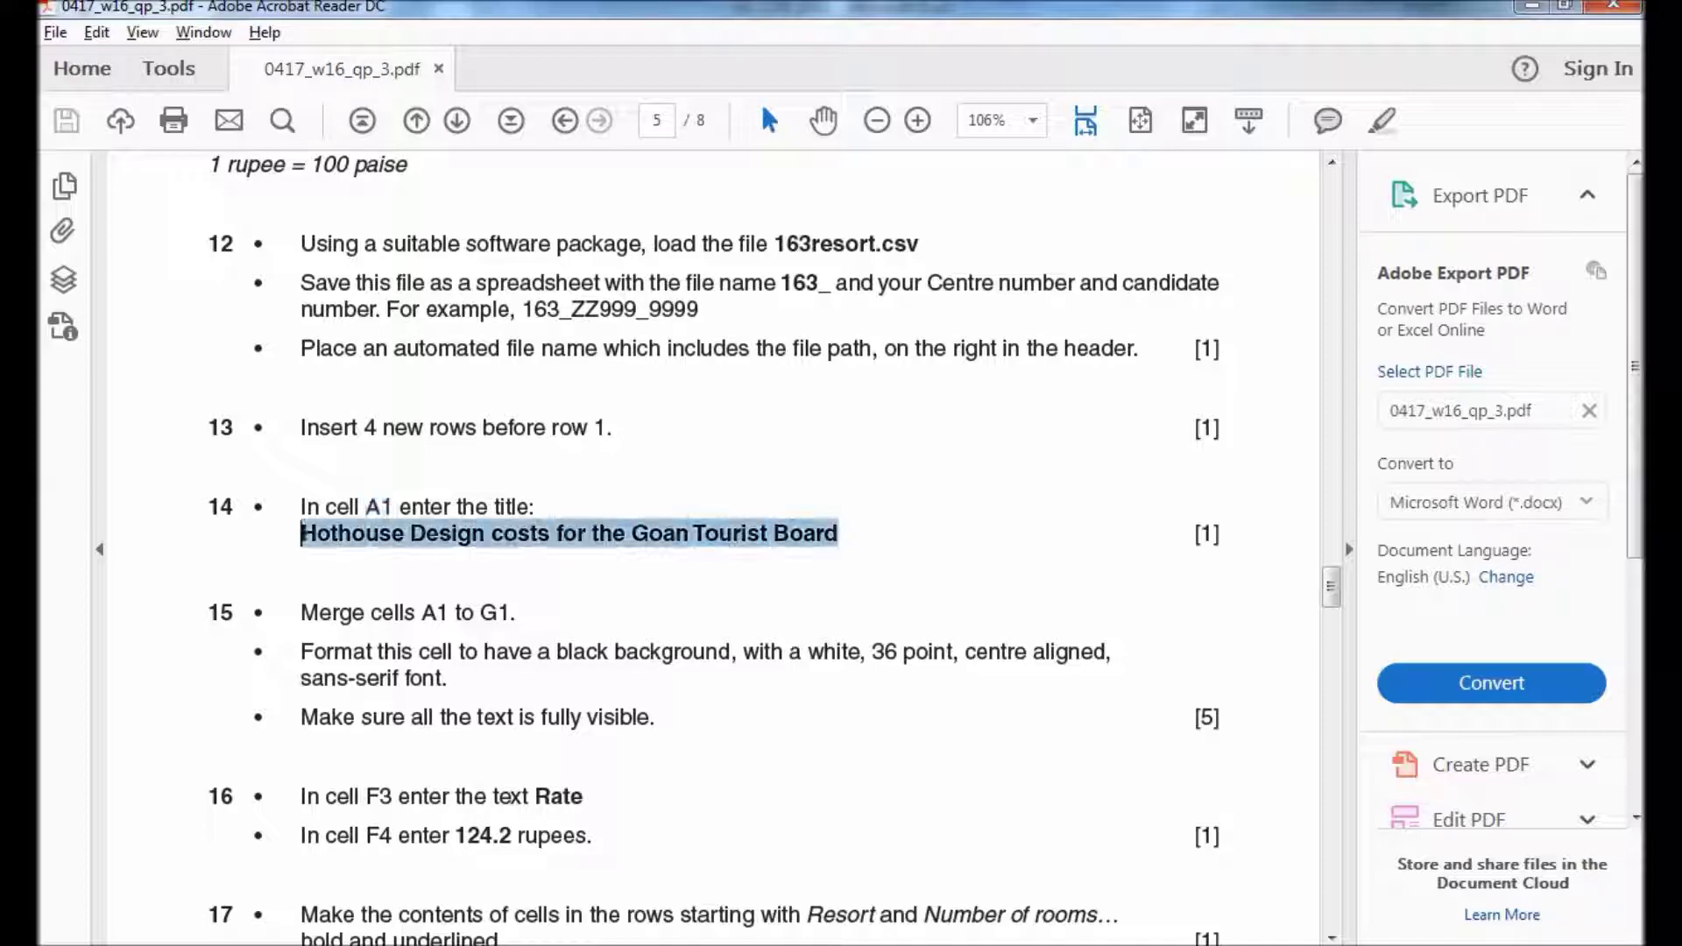
pyautogui.hotkey('ctrl', 'c')
pyautogui.hotkey('alt', 'Tab')
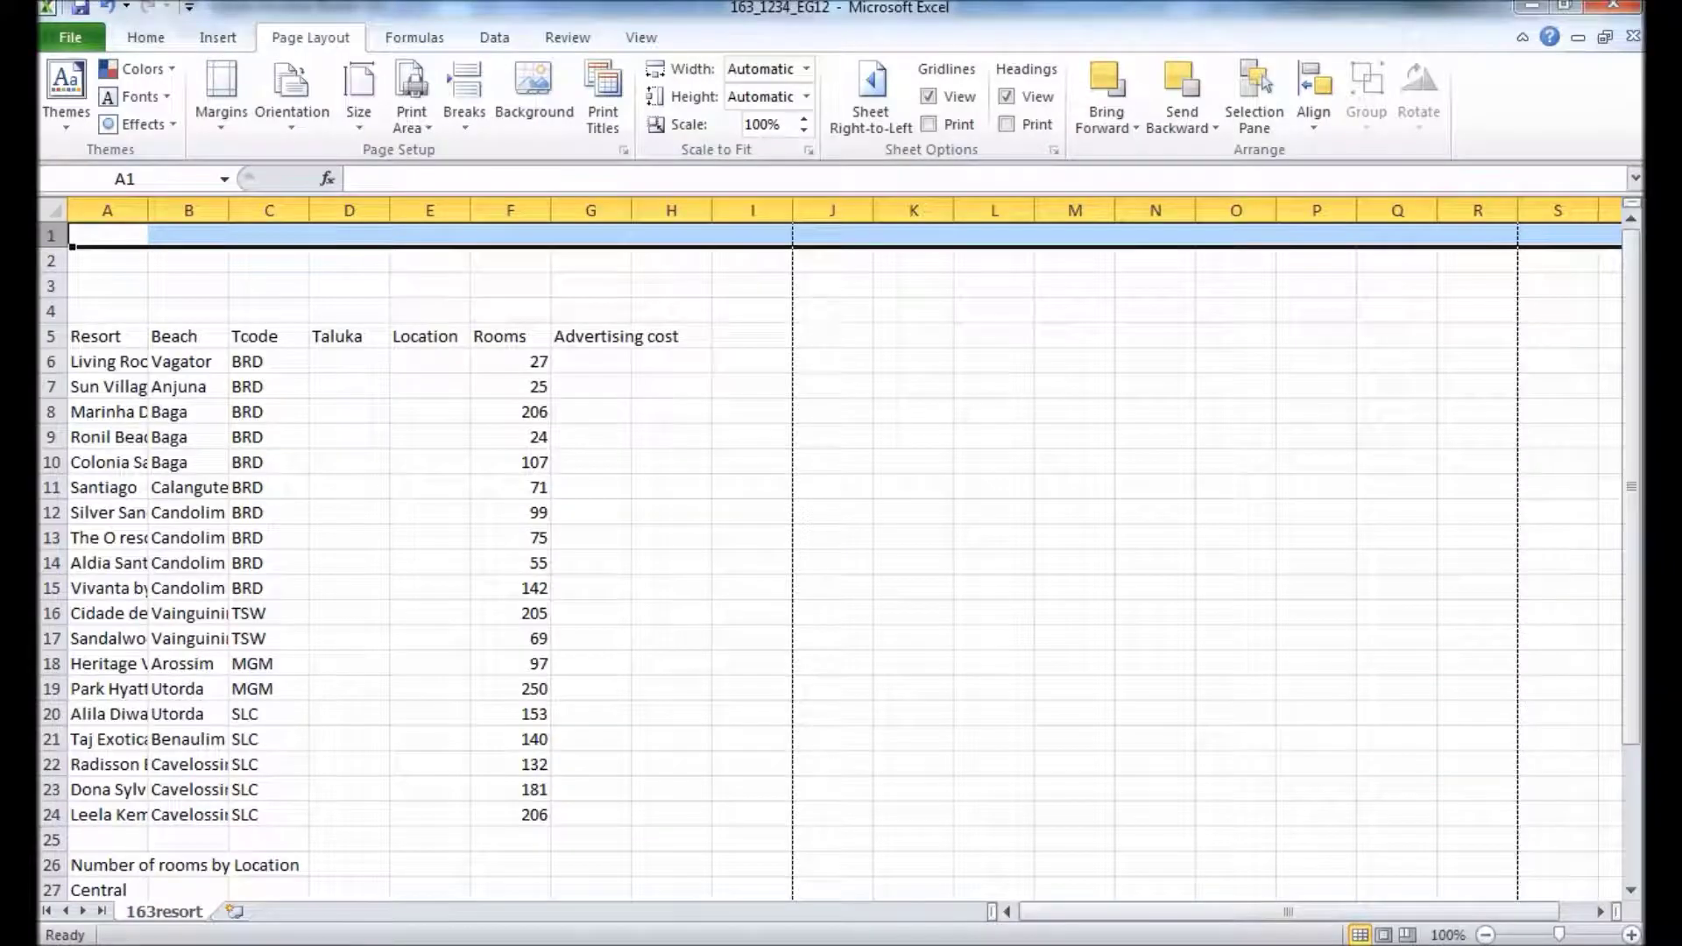
# - Paste 'Hothouse Design costs for the Goan Tourist Board' into A1 and AutoFit all columns
pyautogui.hotkey('ctrl', 'v')
pyautogui.click(53, 210)
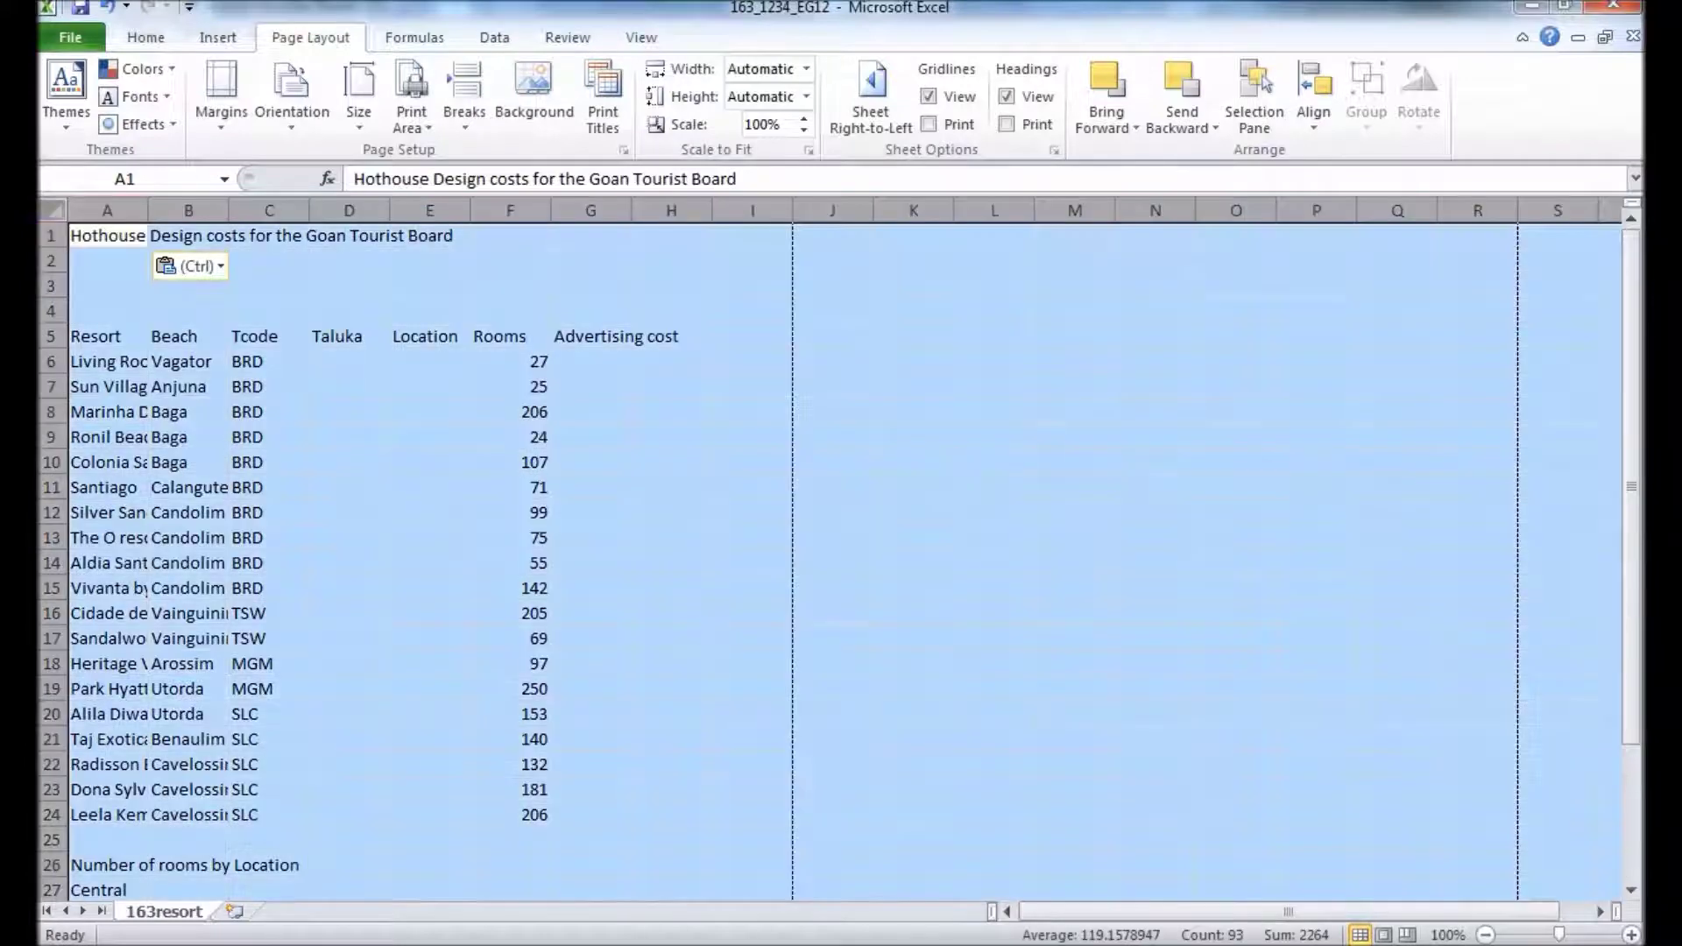
pyautogui.doubleClick(148, 211)
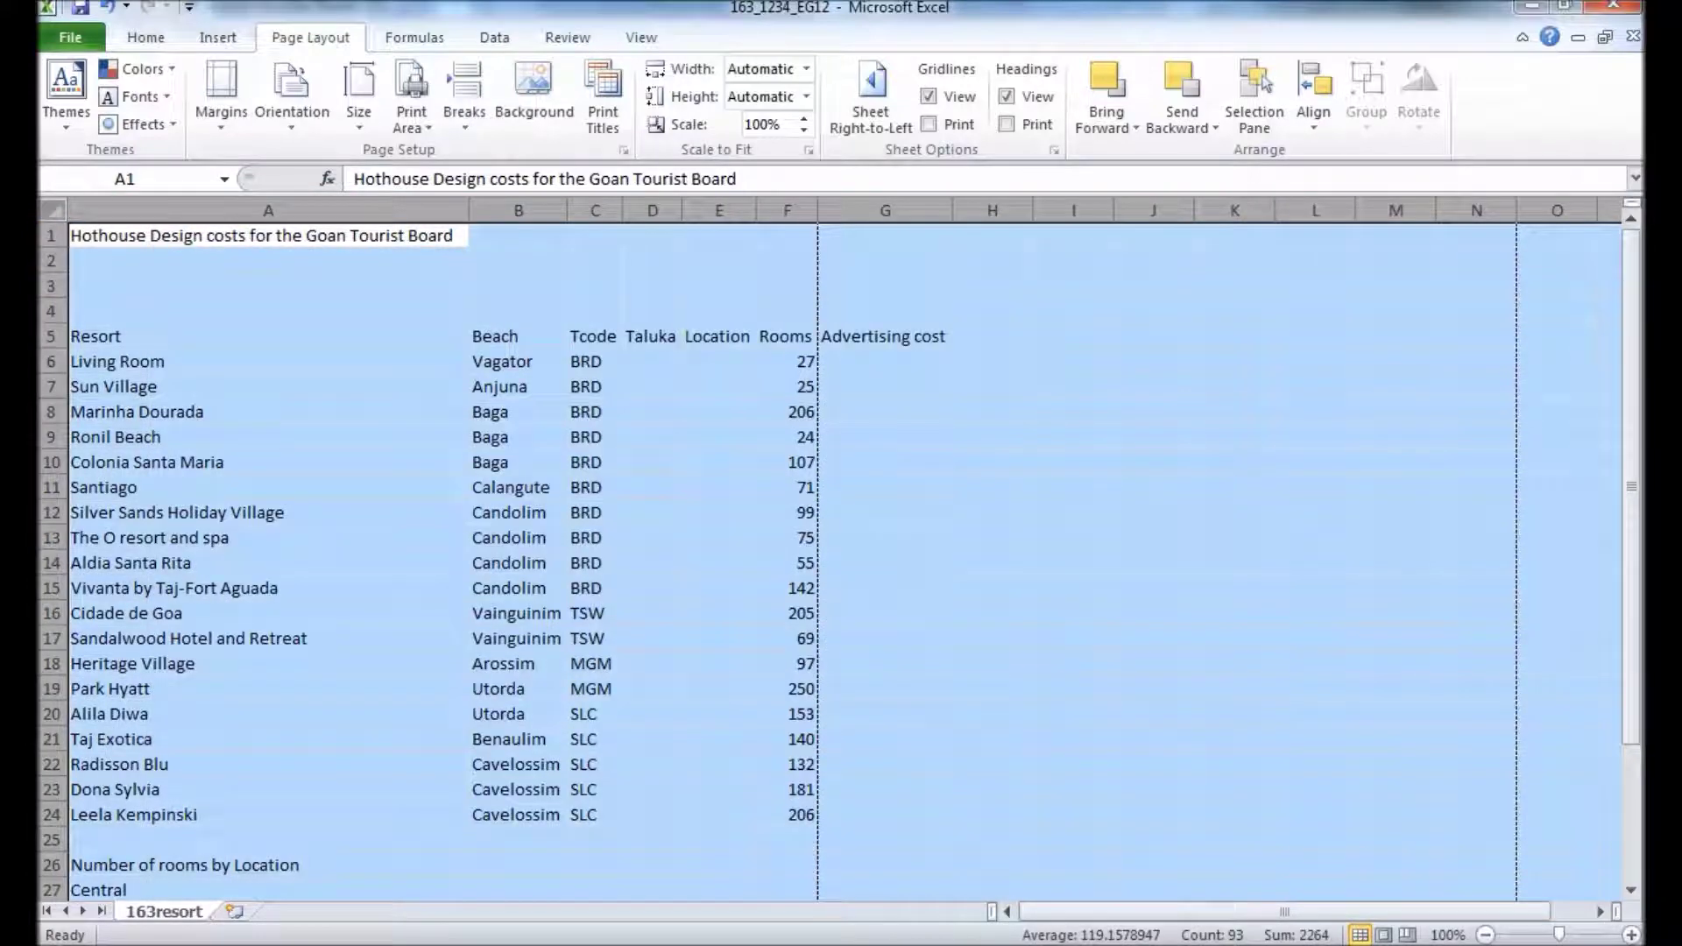
pyautogui.hotkey('alt', 'Tab')
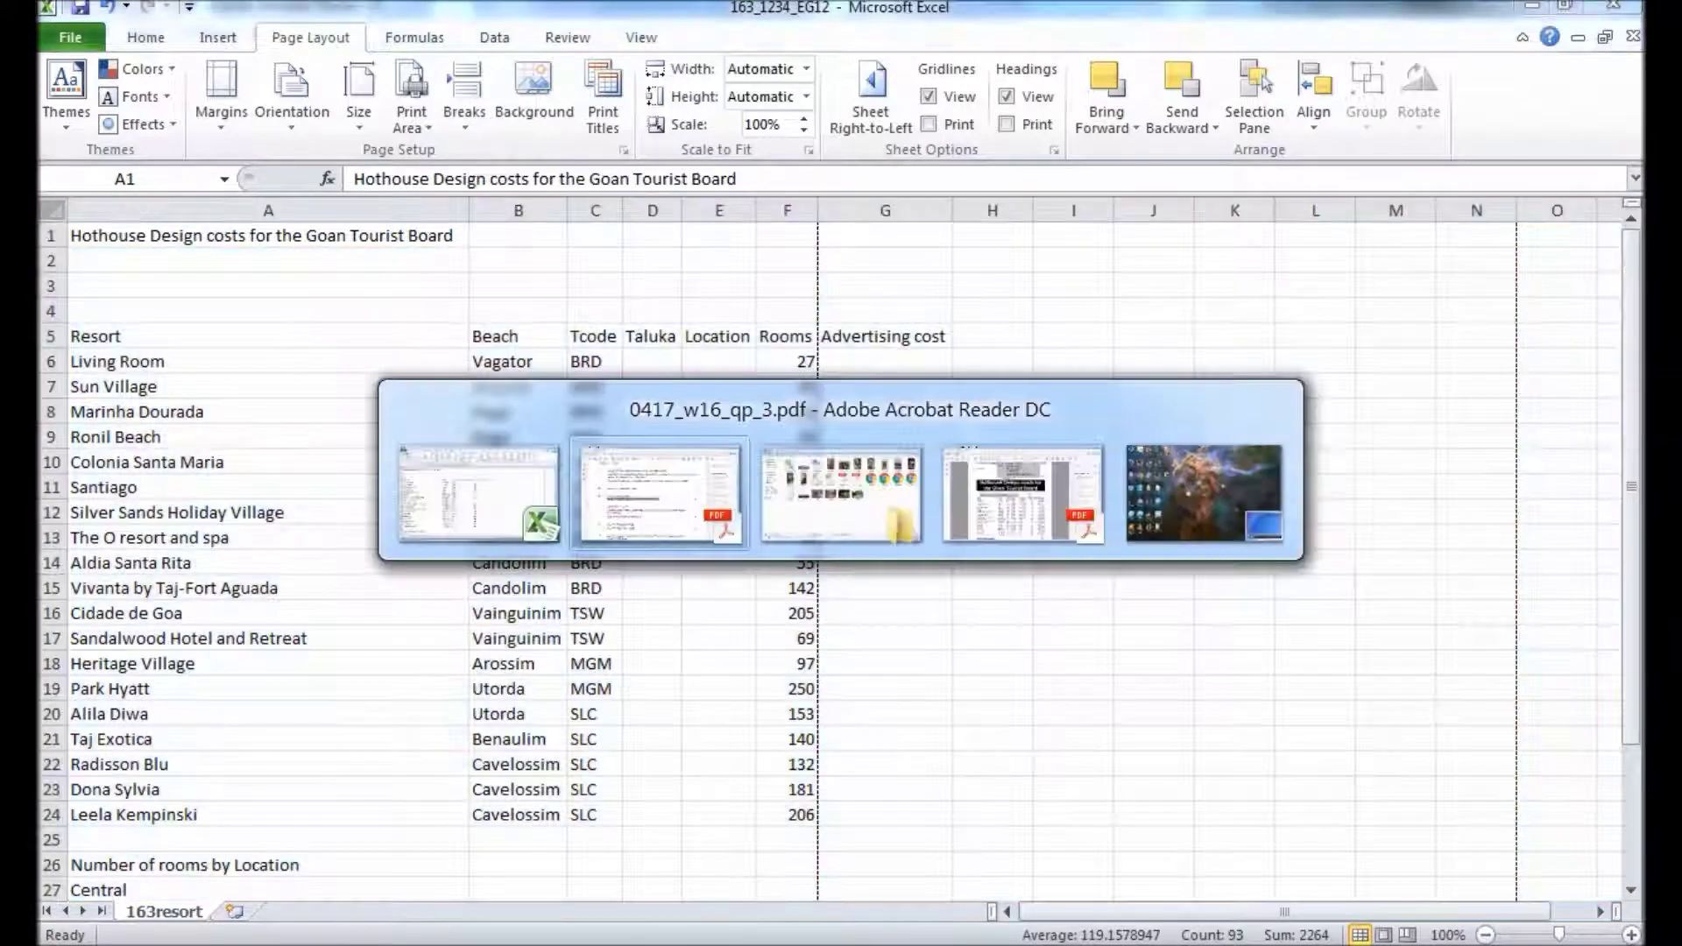
pyautogui.scroll(-3, 715, 547)
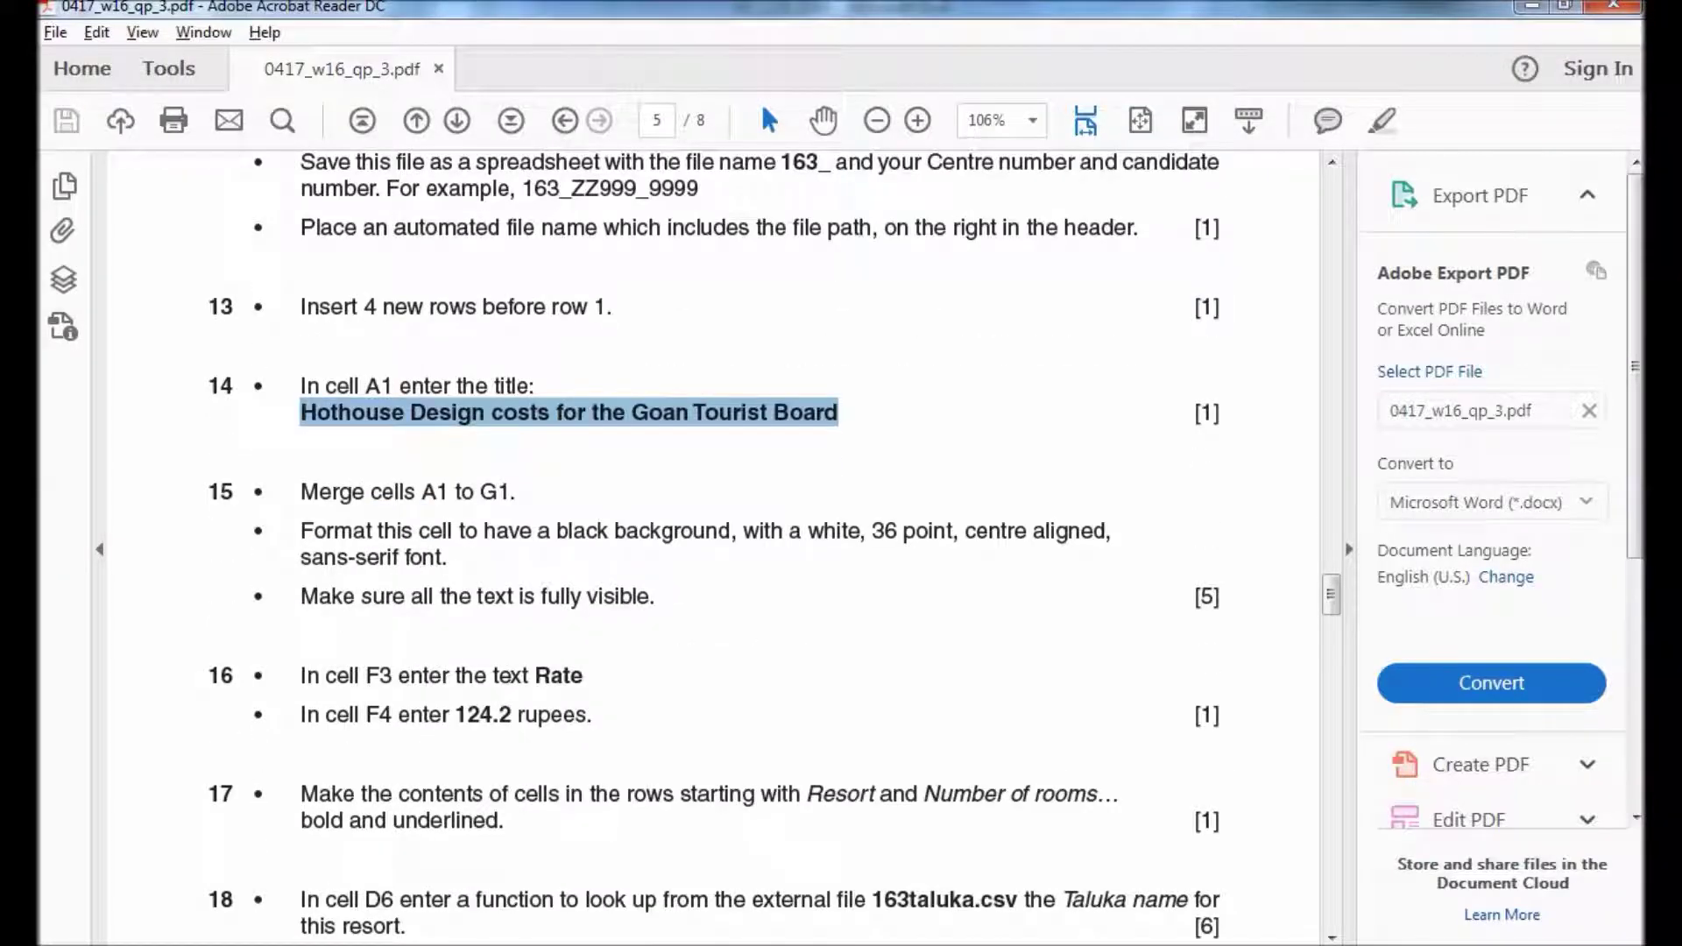
pyautogui.hotkey('alt', 'Tab')
# - Merge and centre the title across A1:G1
pyautogui.hotkey('ctrl', 'v')
pyautogui.press('Return')
pyautogui.press('Up')
pyautogui.hotkey('shift', 'Right')
pyautogui.hotkey('shift', 'Right')
pyautogui.hotkey('shift', 'Right')
pyautogui.hotkey('shift', 'Right')
pyautogui.hotkey('shift', 'Right')
pyautogui.hotkey('shift', 'Right')
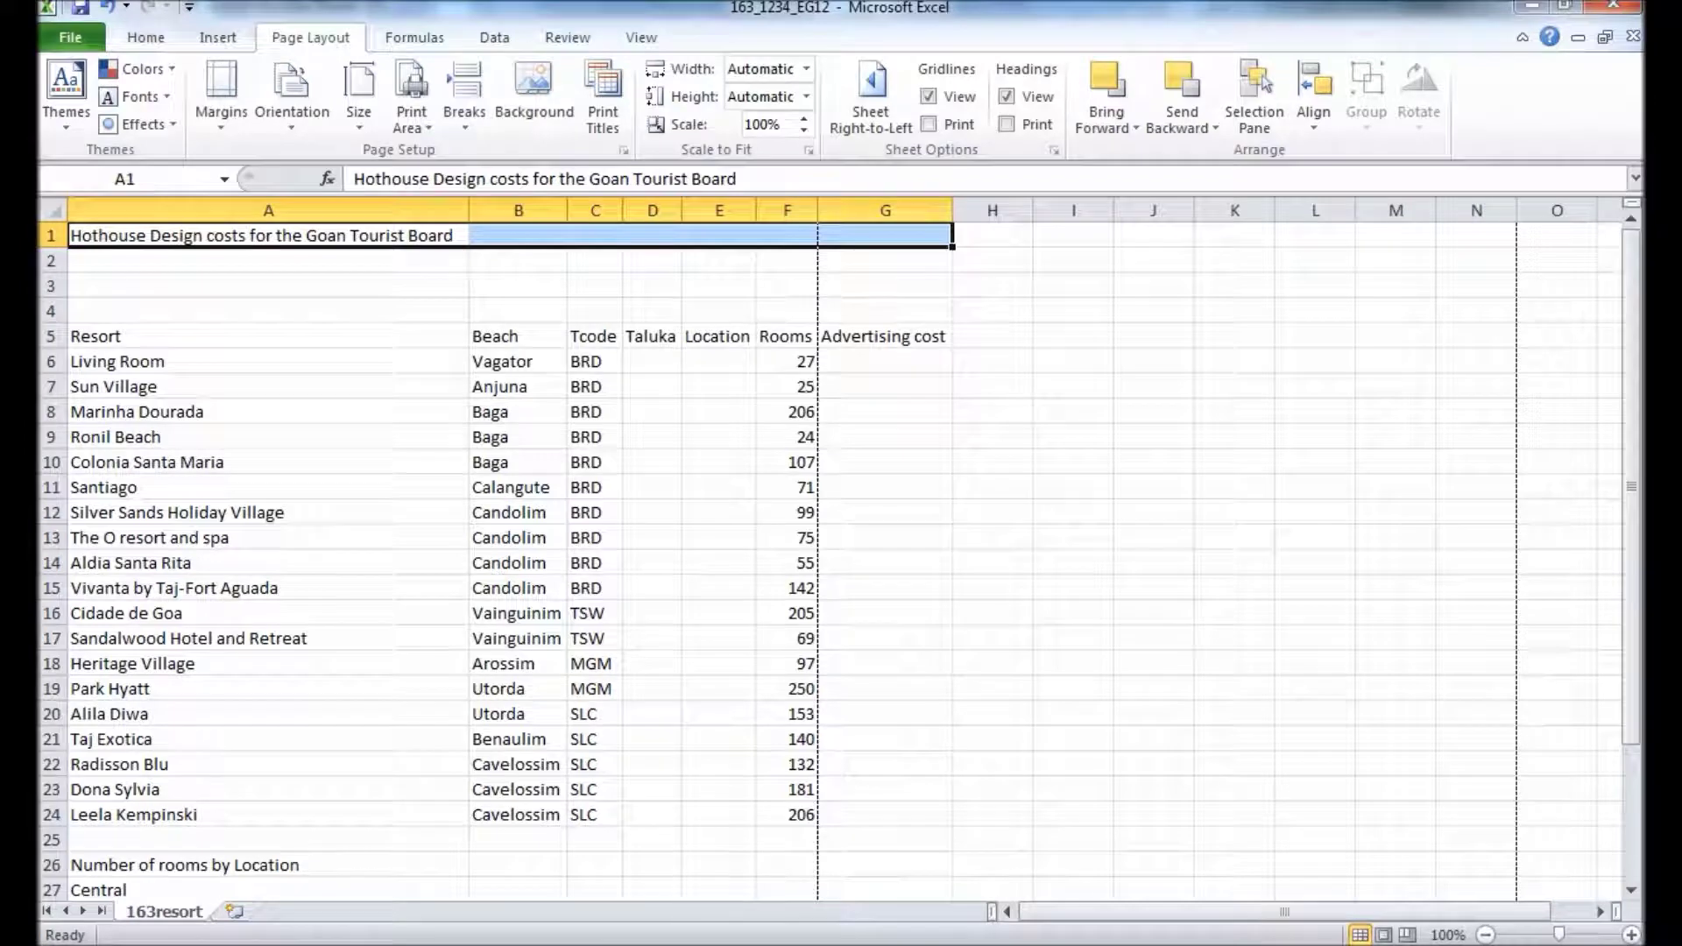
pyautogui.click(145, 37)
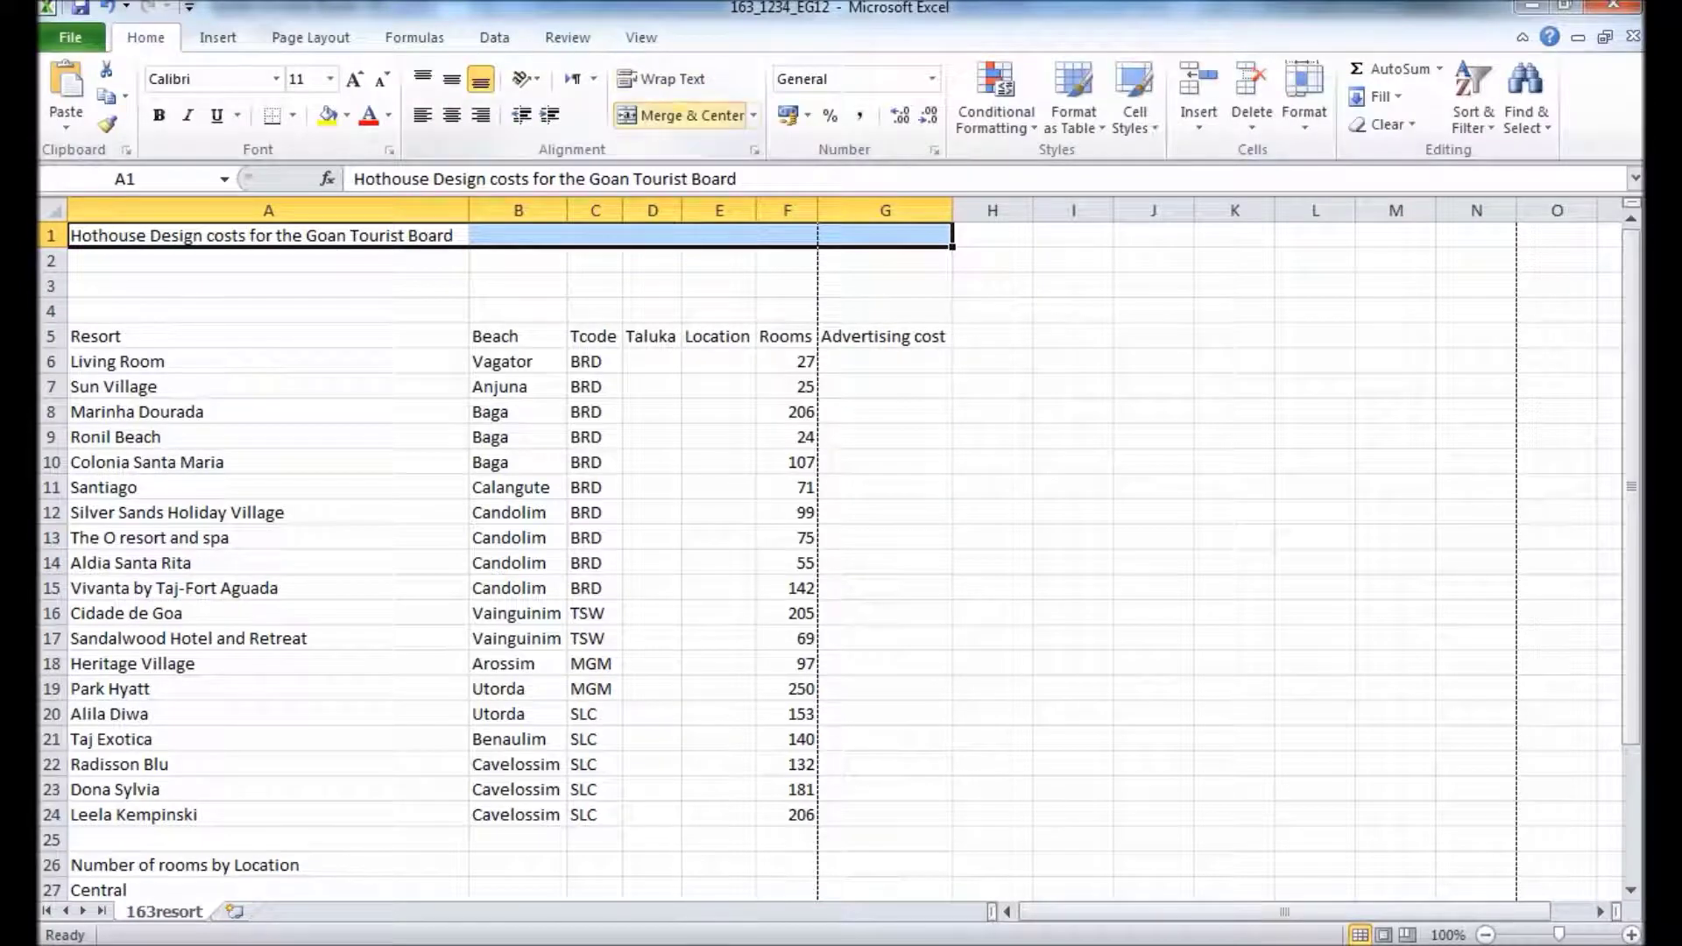
pyautogui.click(683, 115)
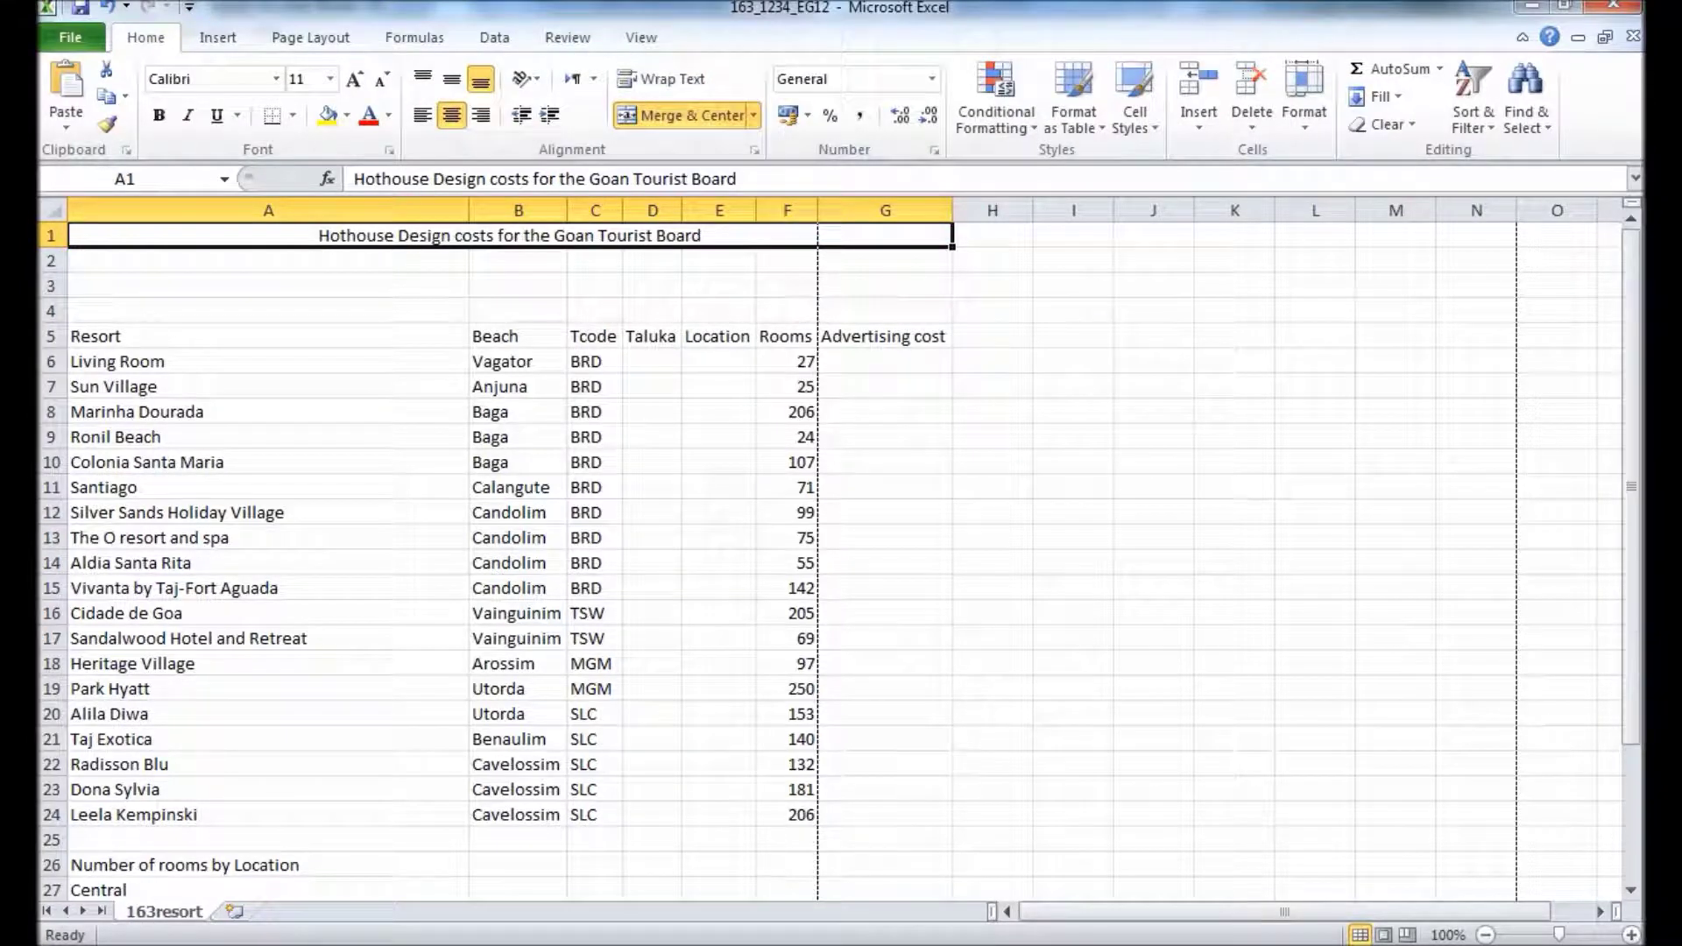
pyautogui.hotkey('alt', 'Tab')
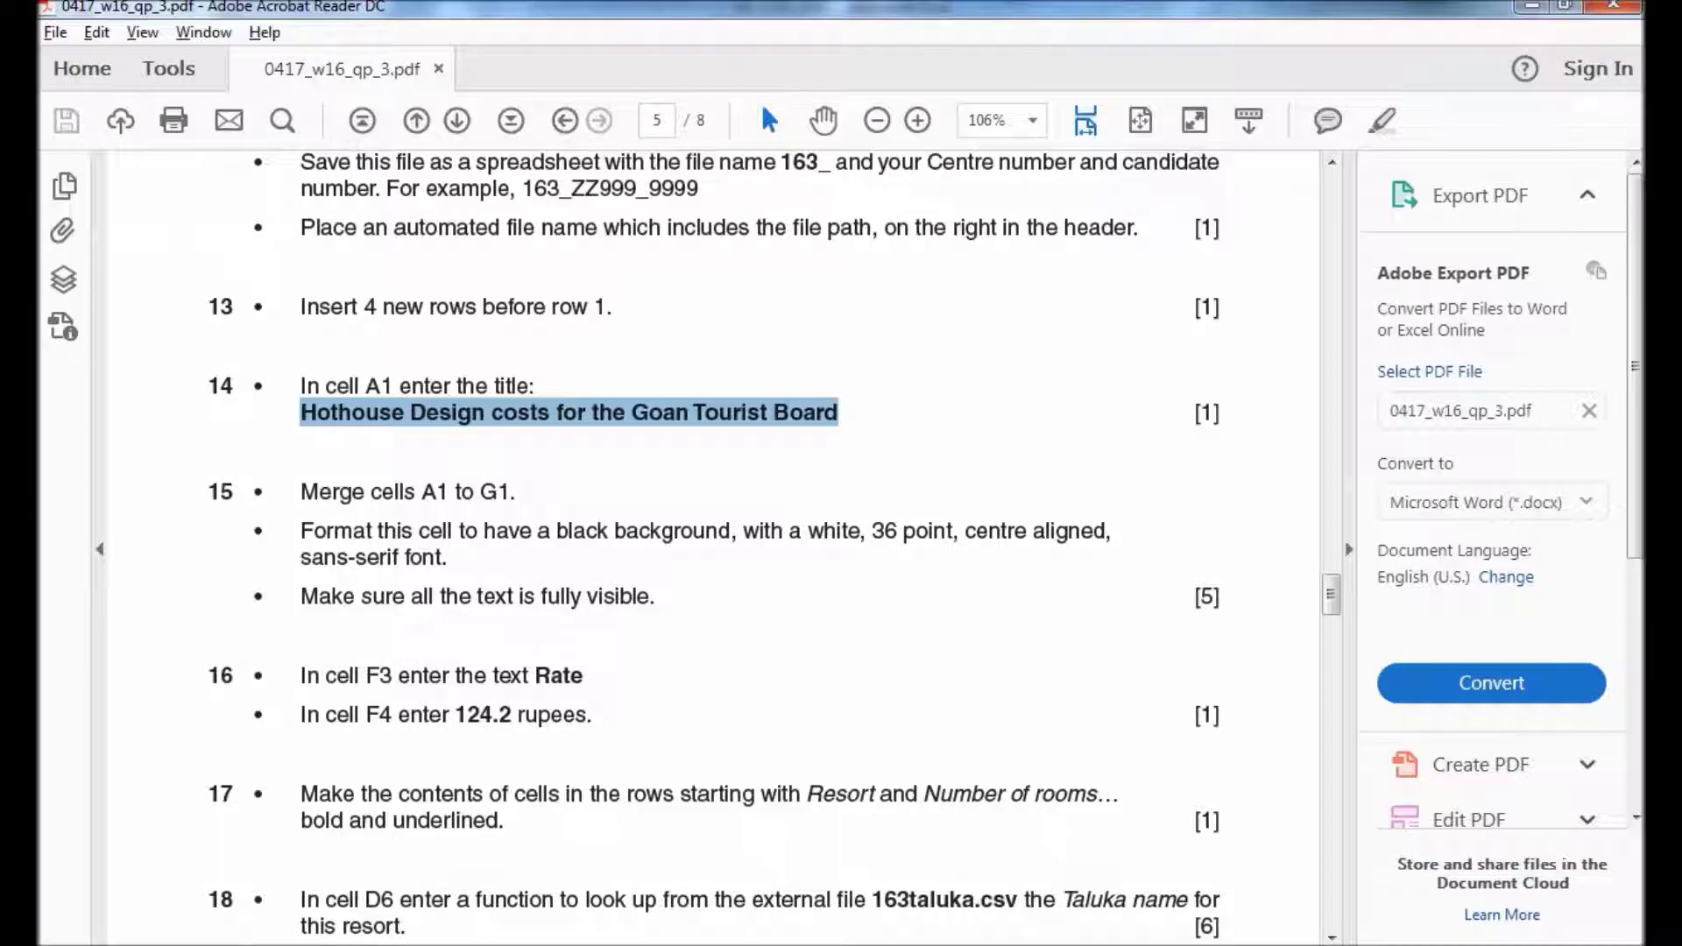
# - Highlight task 15's black background, white 36-point centred sans-serif title requirement
pyautogui.moveTo(557, 531); pyautogui.dragTo(861, 531)
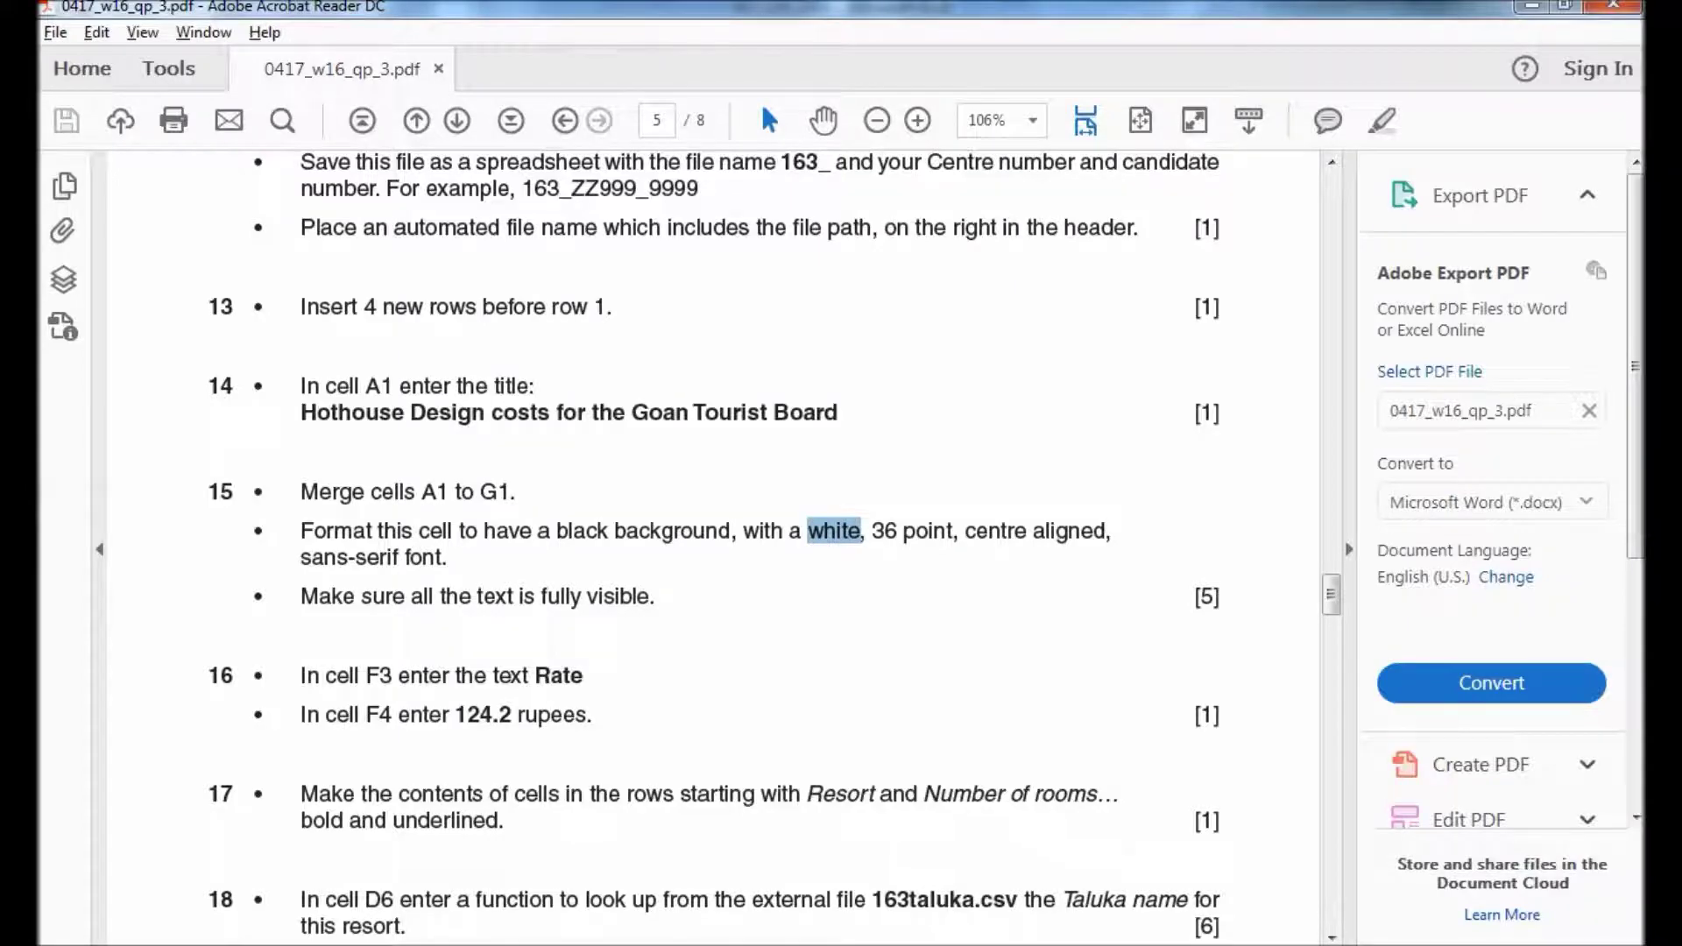
pyautogui.hotkey('alt', 'Tab')
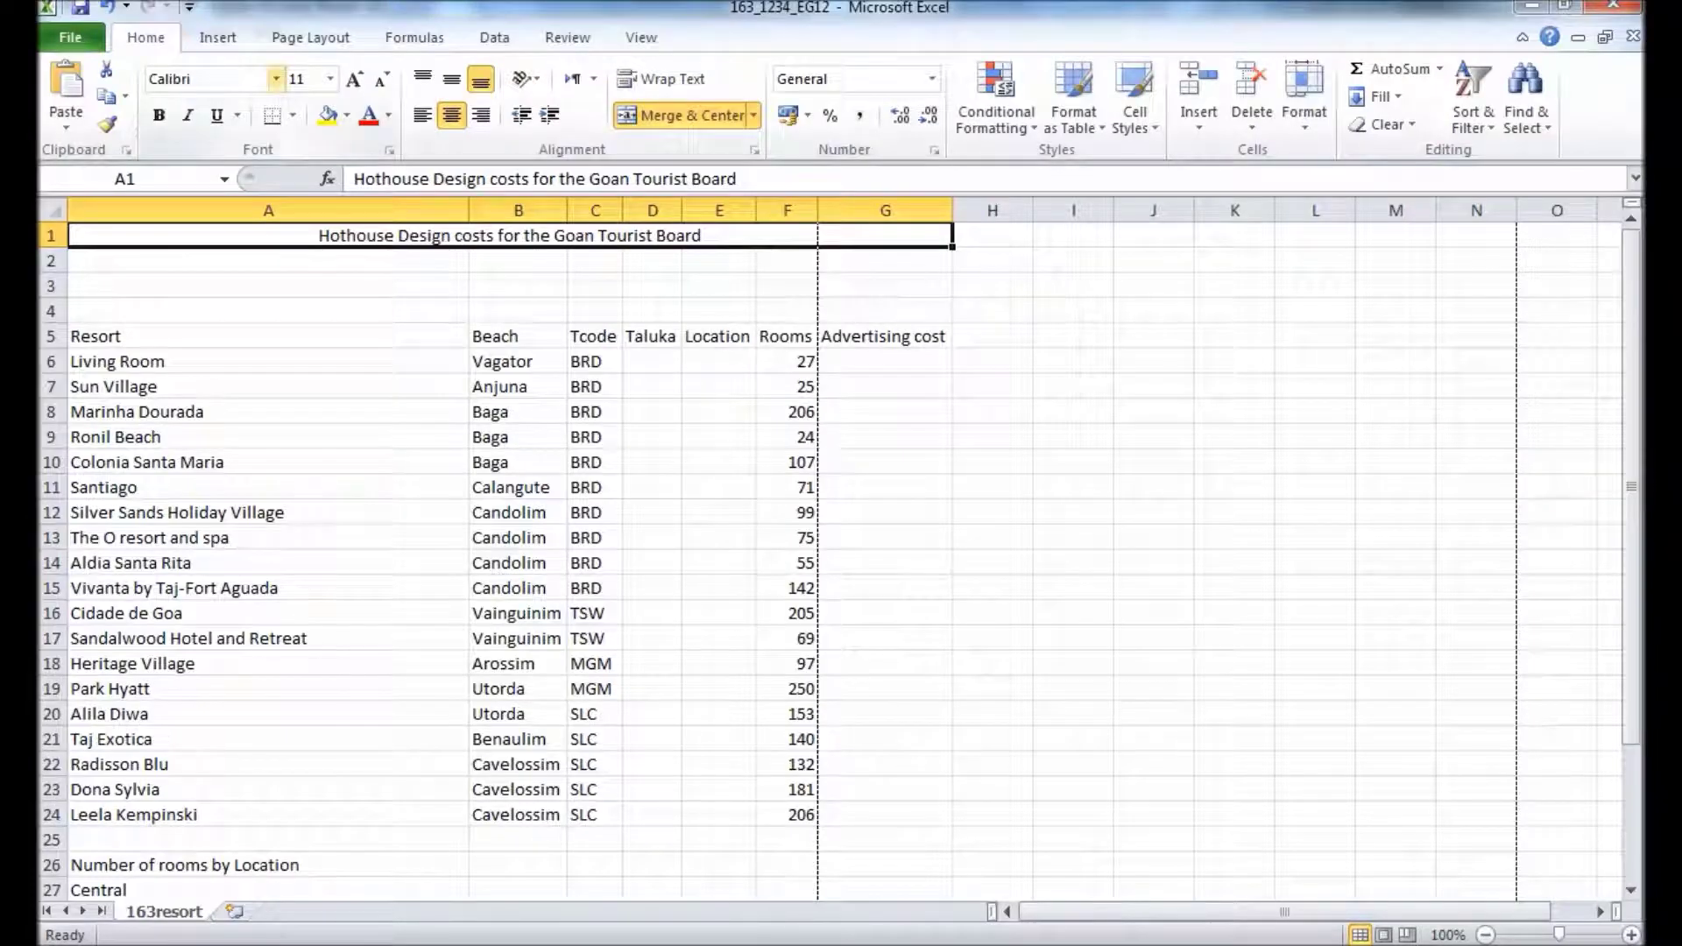
# - Format the title as Arial 36 with white text on a black fill
pyautogui.click(276, 78)
pyautogui.click(237, 458)
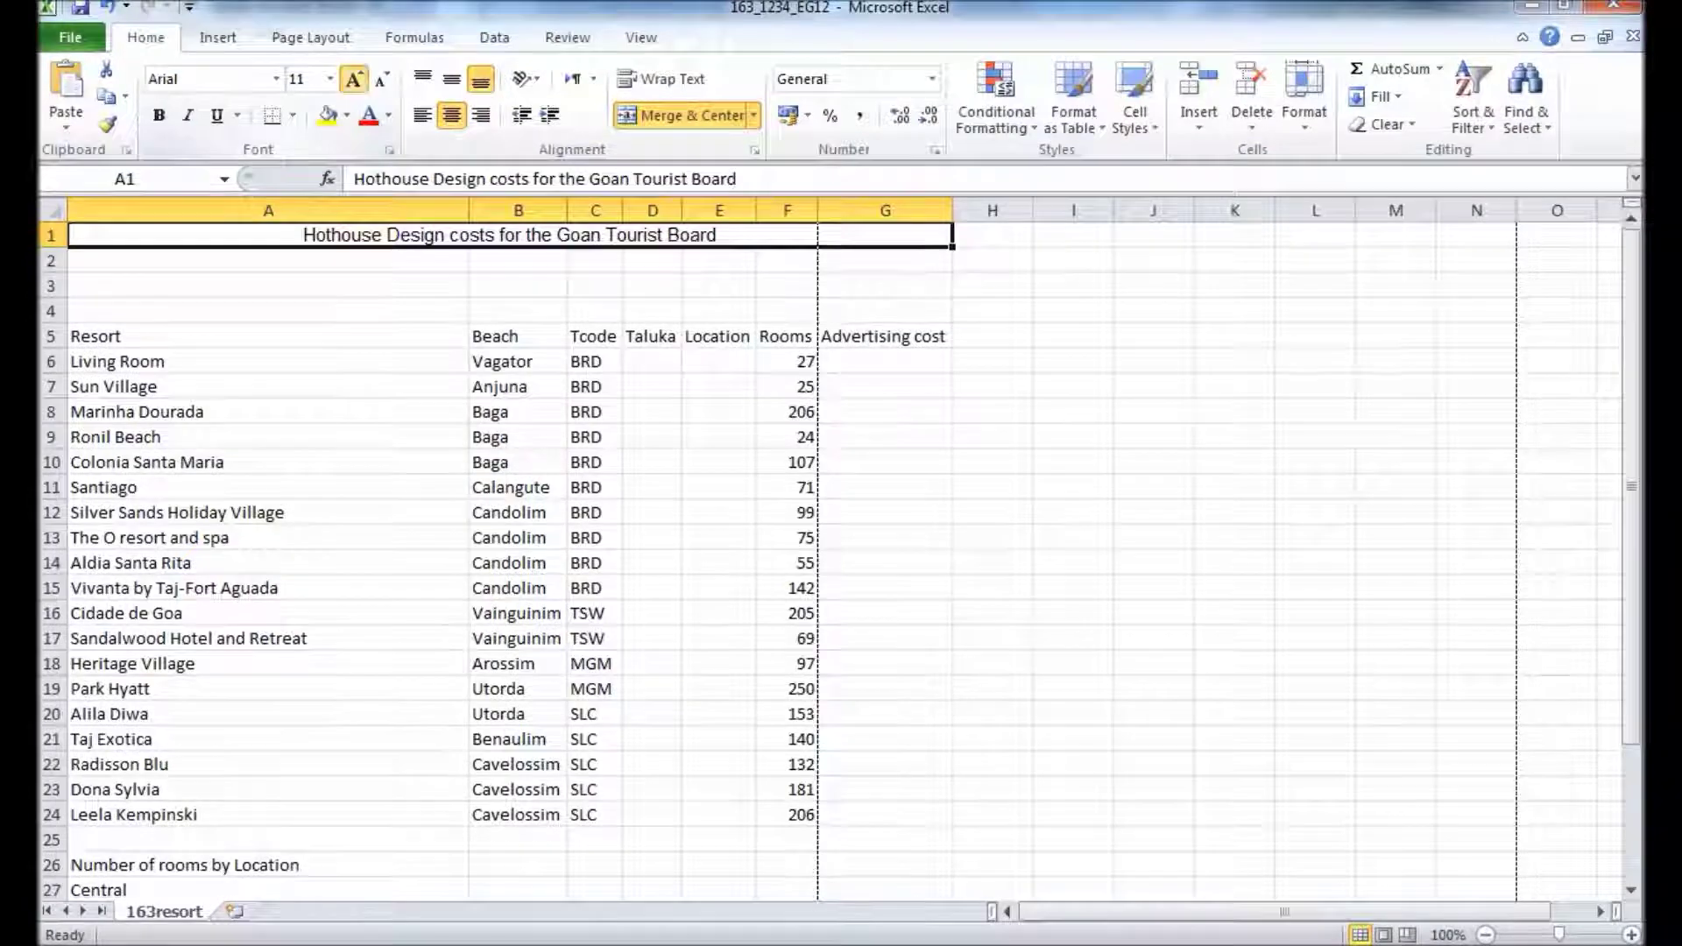
pyautogui.click(354, 78)
pyautogui.click(330, 78)
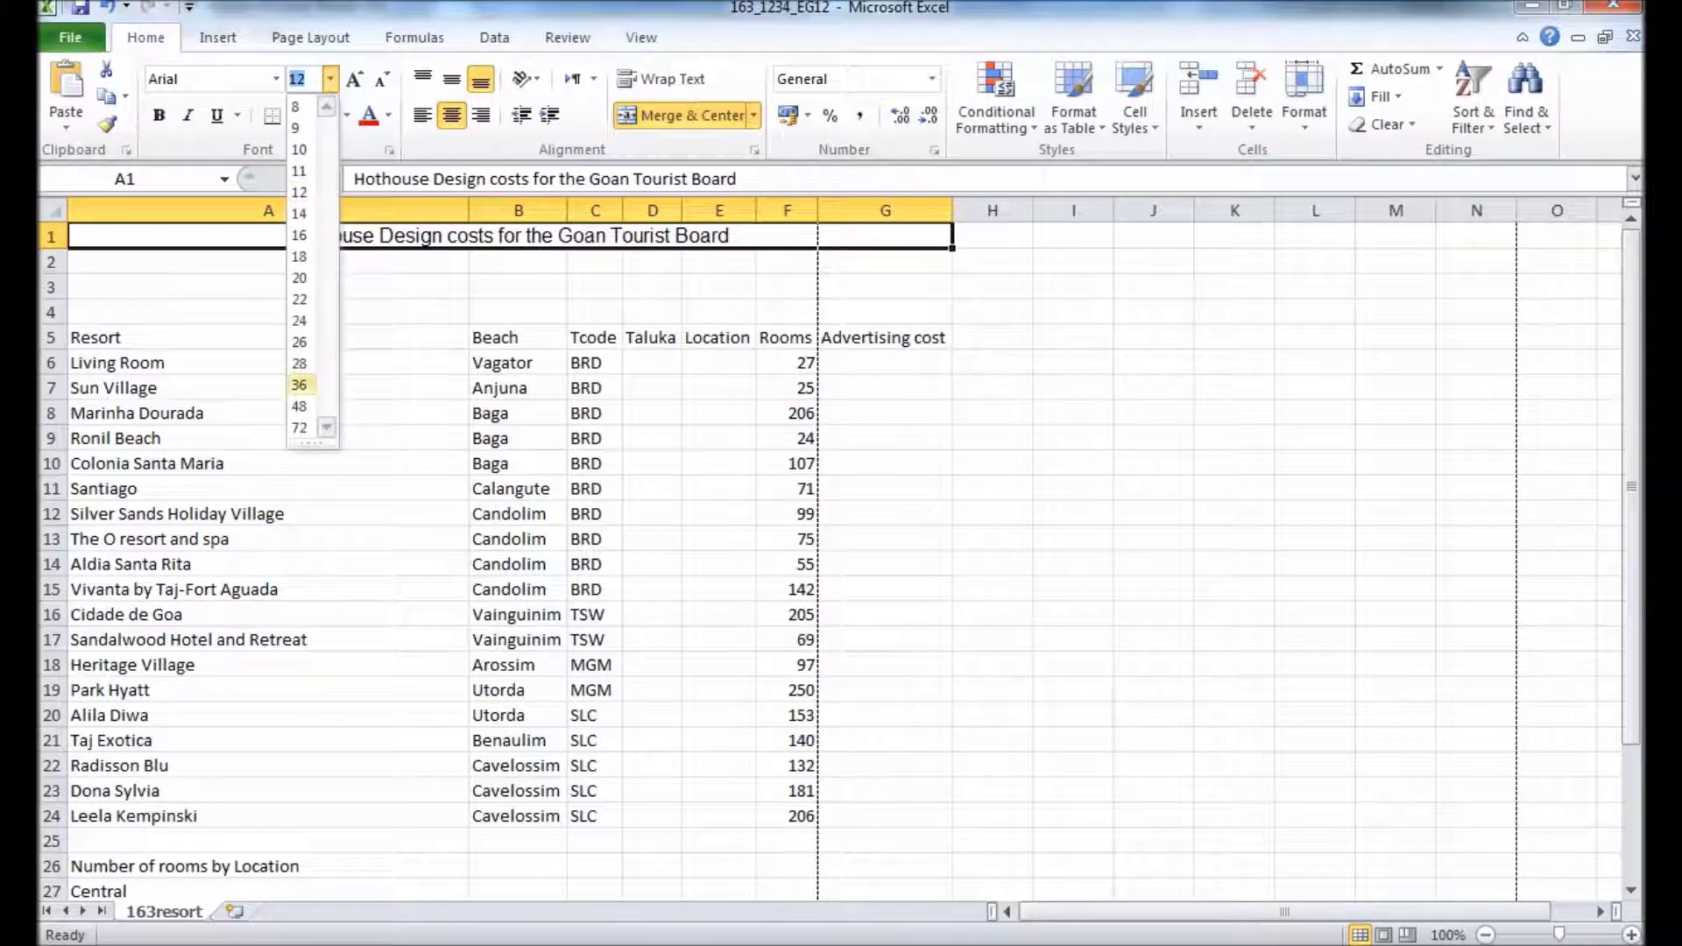
pyautogui.click(298, 385)
pyautogui.click(347, 115)
pyautogui.click(347, 165)
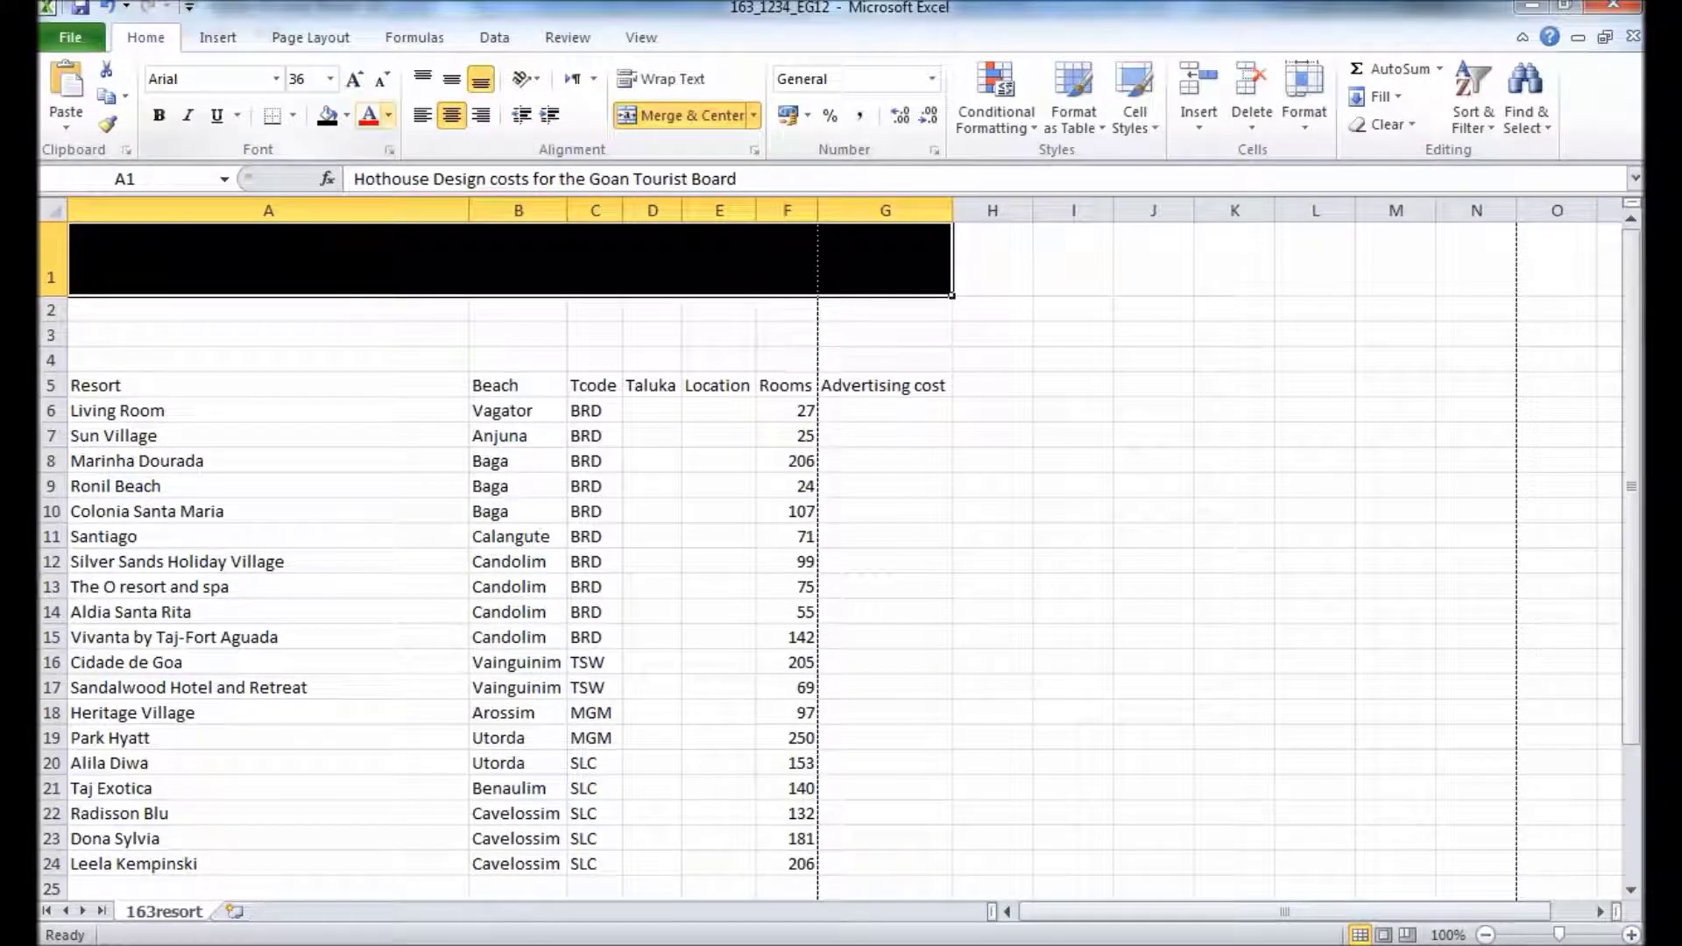
pyautogui.click(388, 115)
pyautogui.click(368, 185)
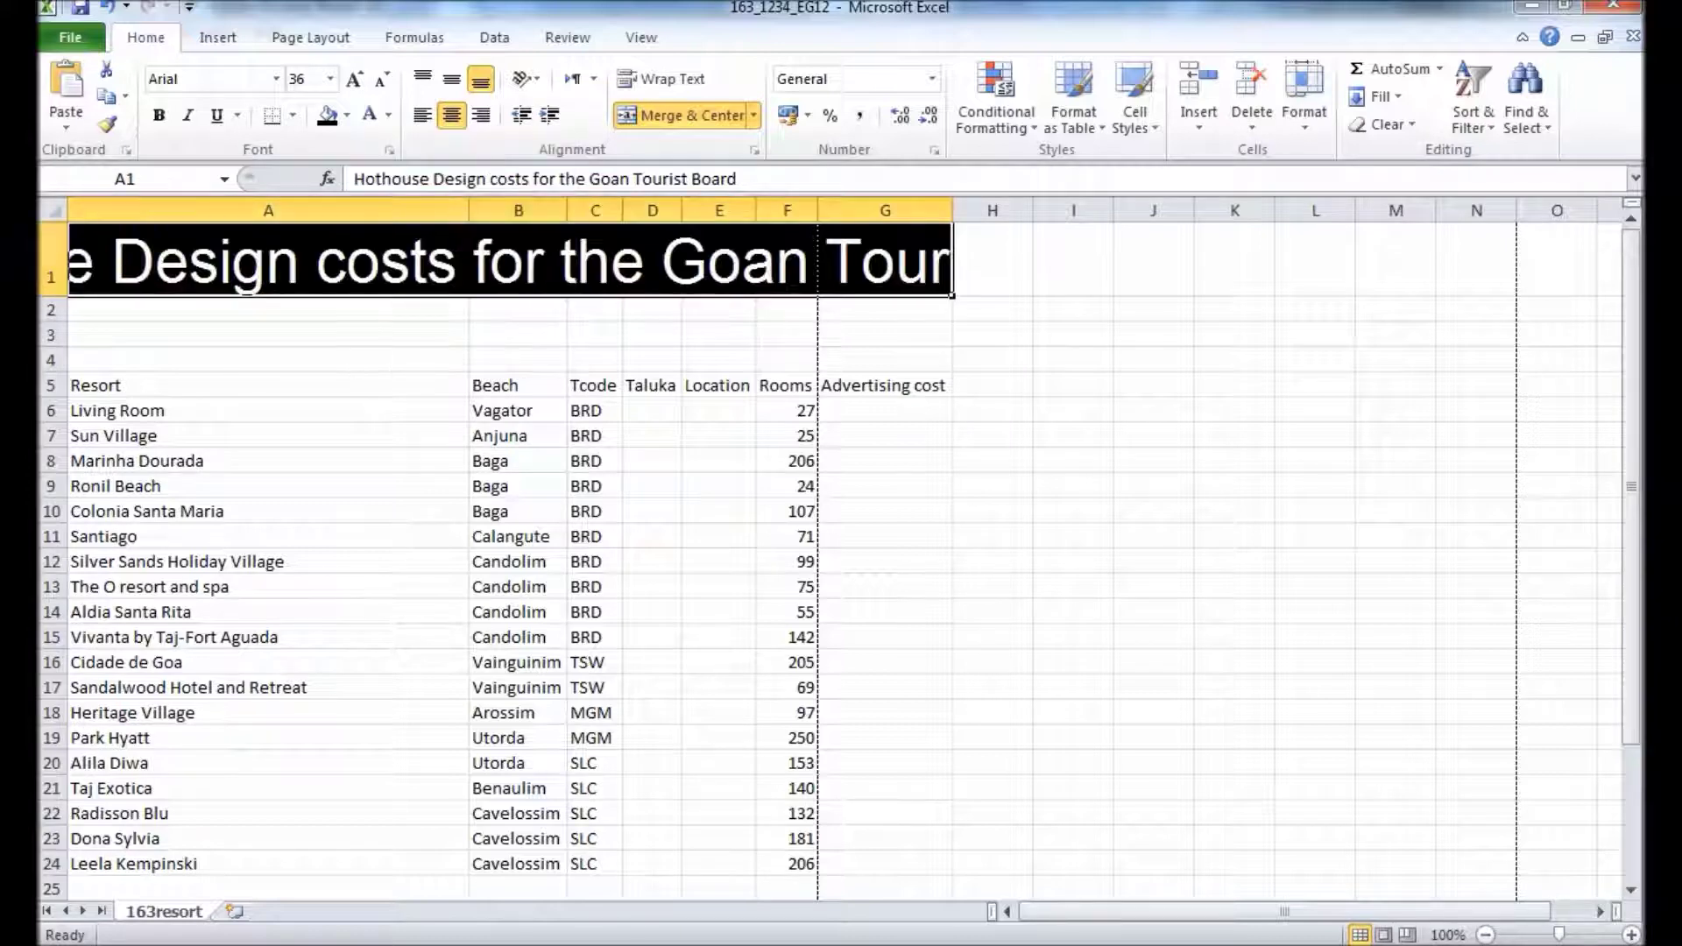
# - Wrap the title text, centre it vertically, and heighten row 1 to show both lines
pyautogui.click(662, 79)
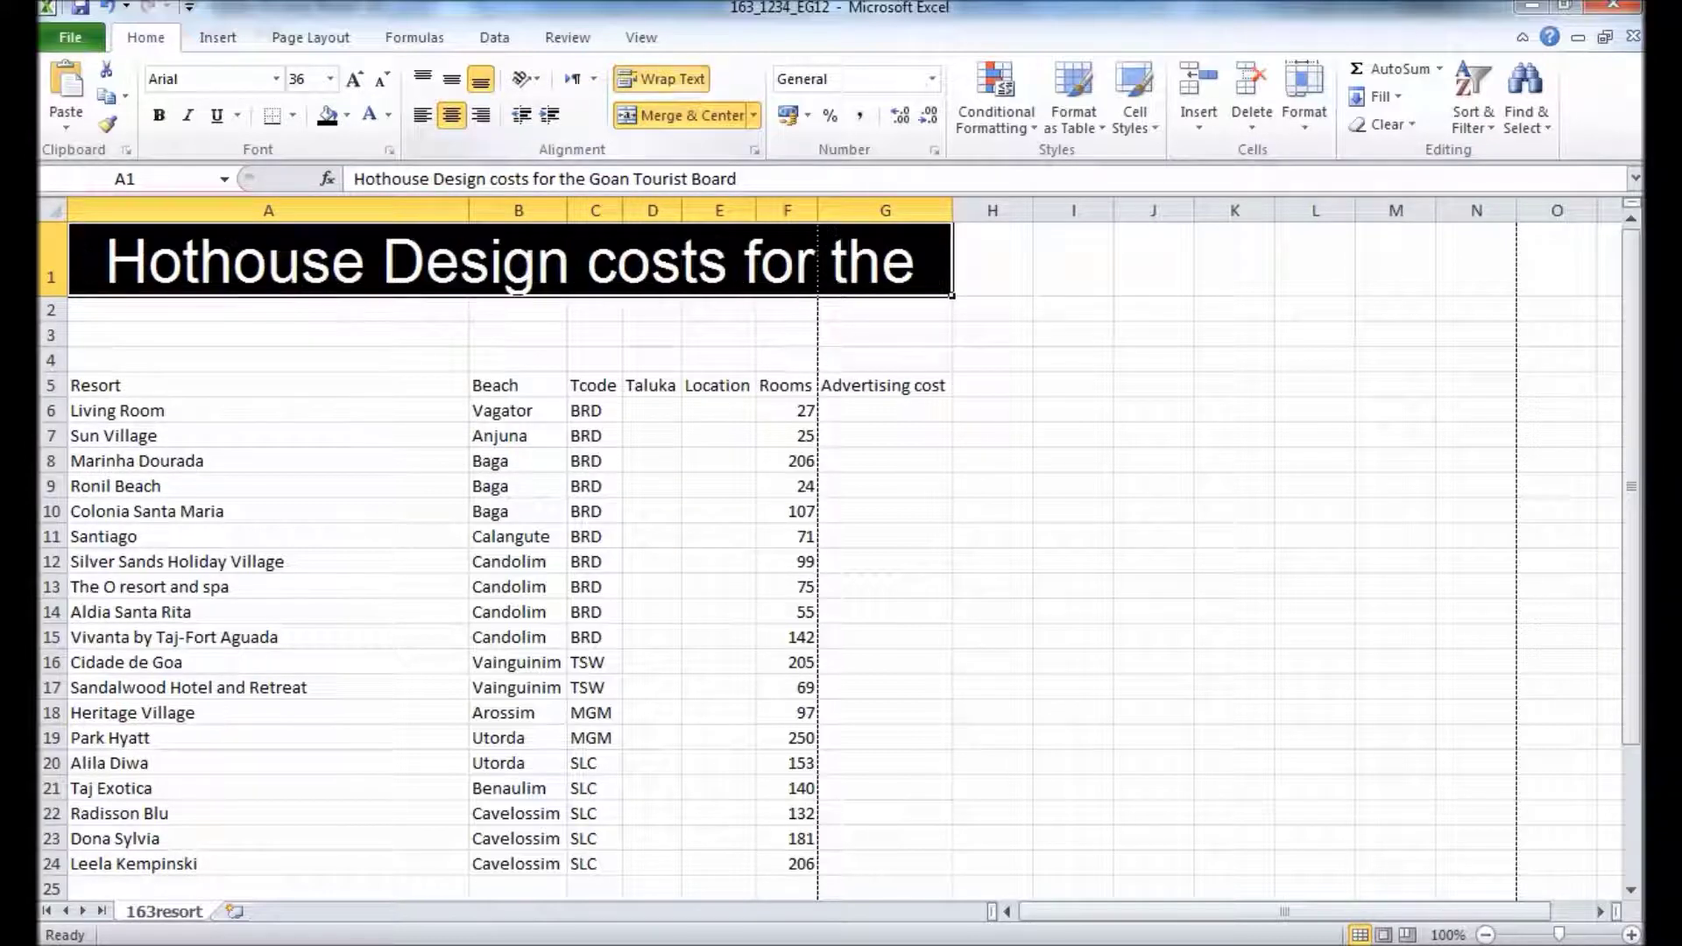
pyautogui.moveTo(50, 297); pyautogui.dragTo(51, 345)
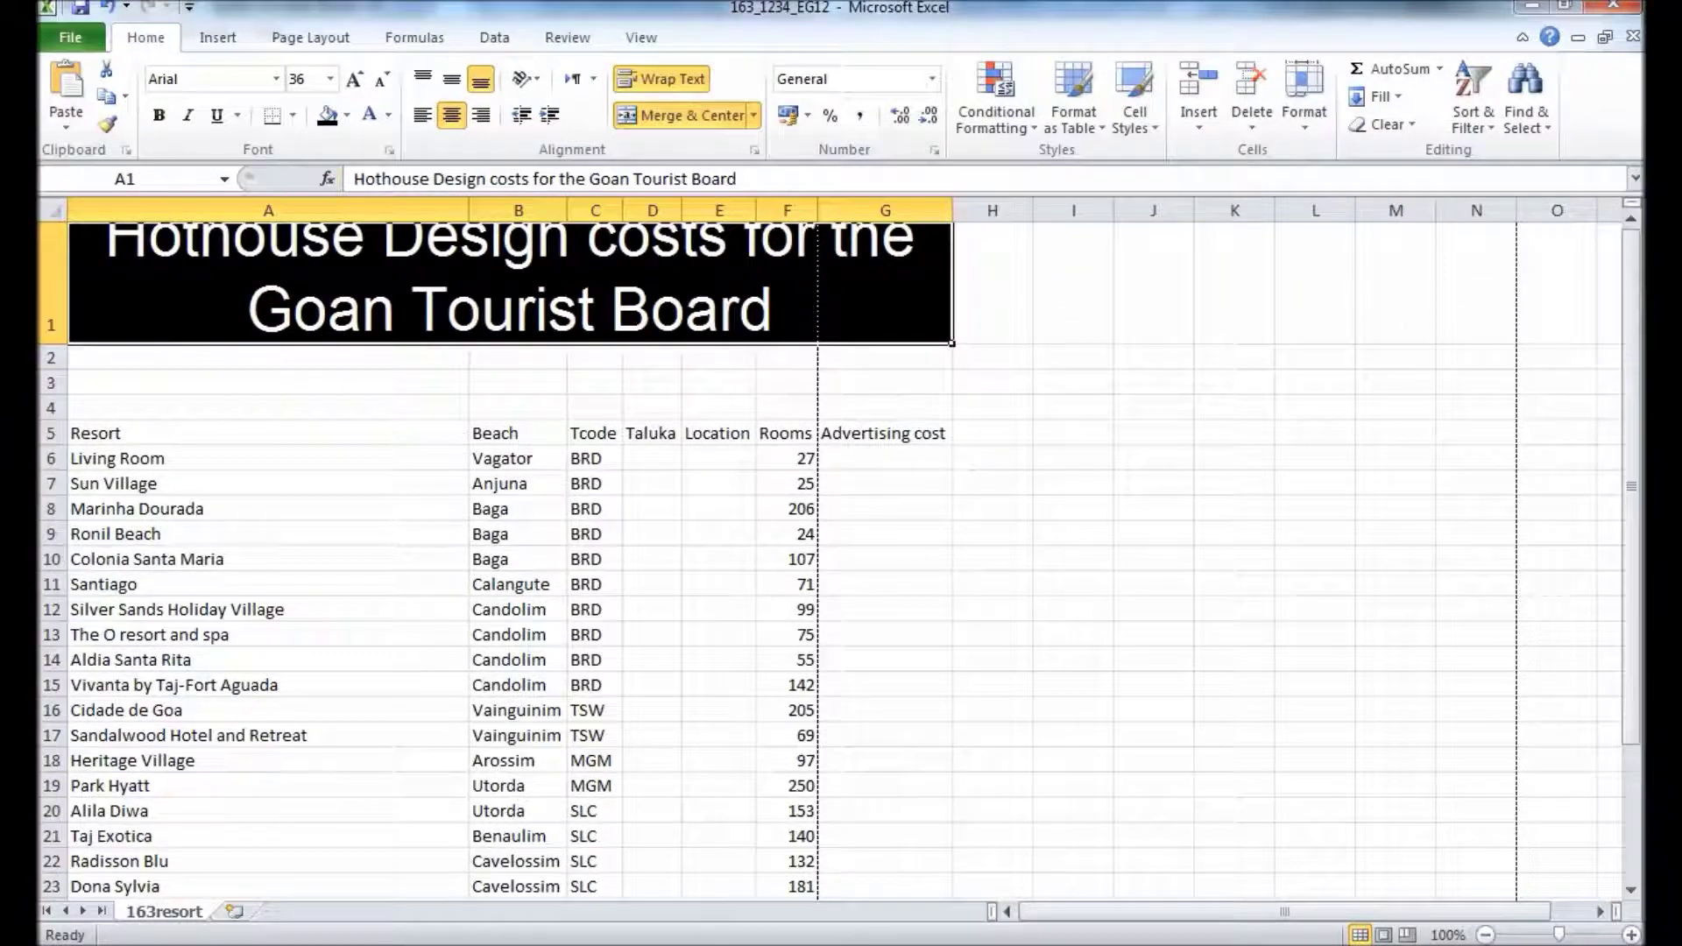
pyautogui.click(452, 79)
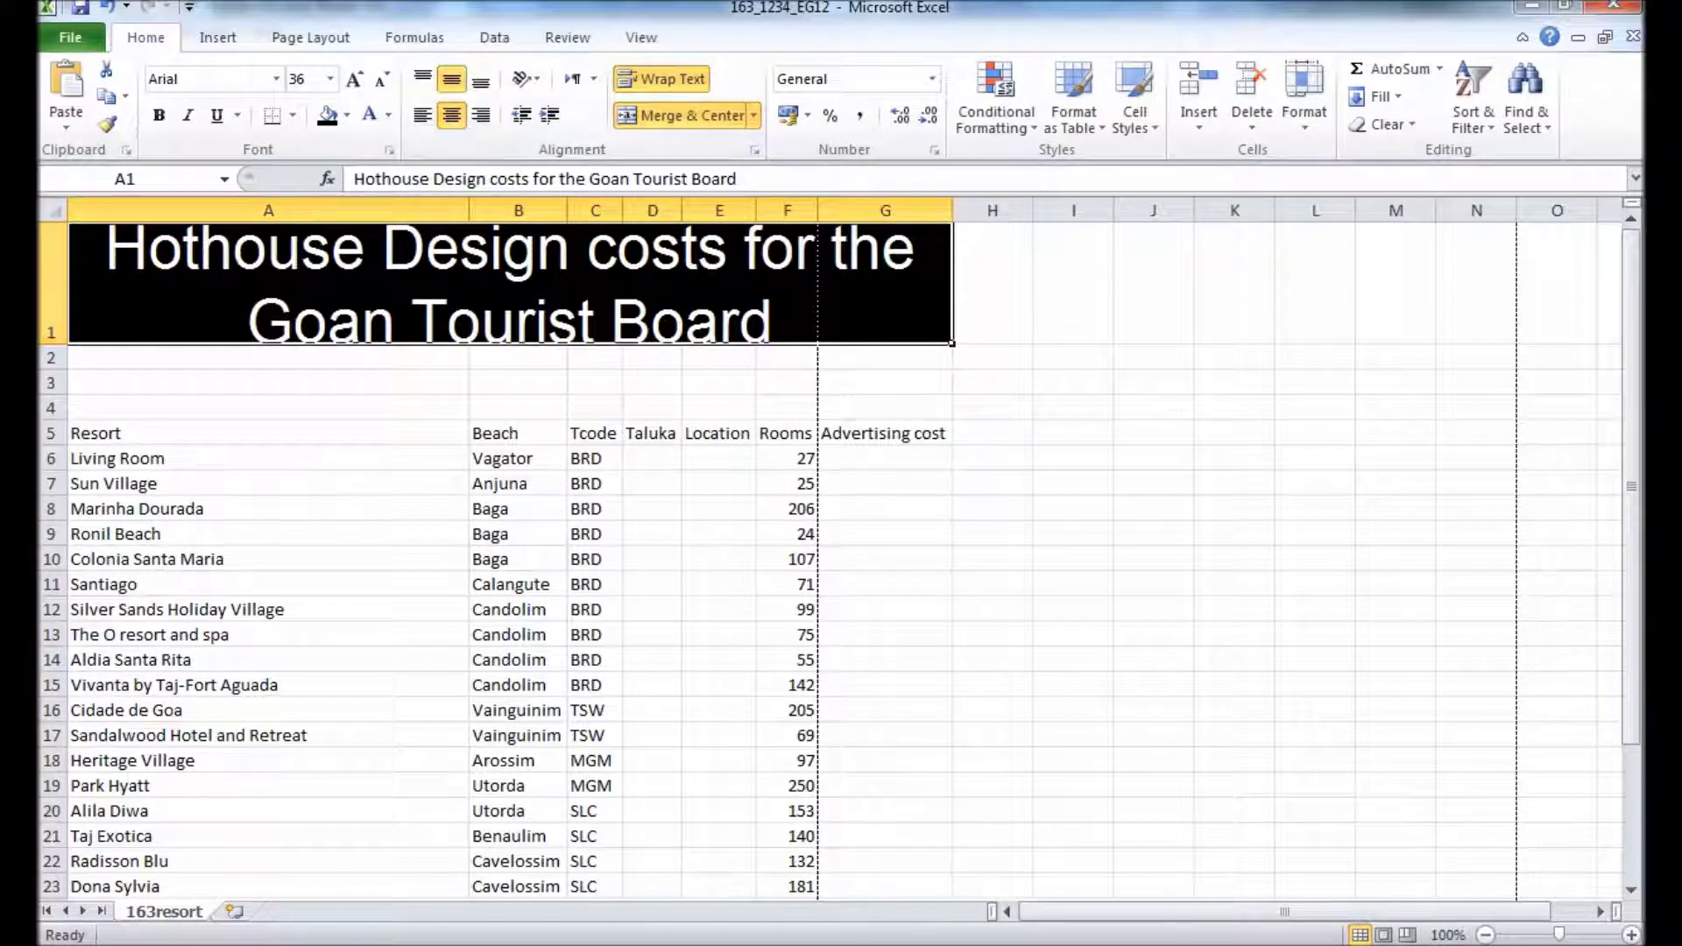
pyautogui.moveTo(50, 344); pyautogui.dragTo(51, 356)
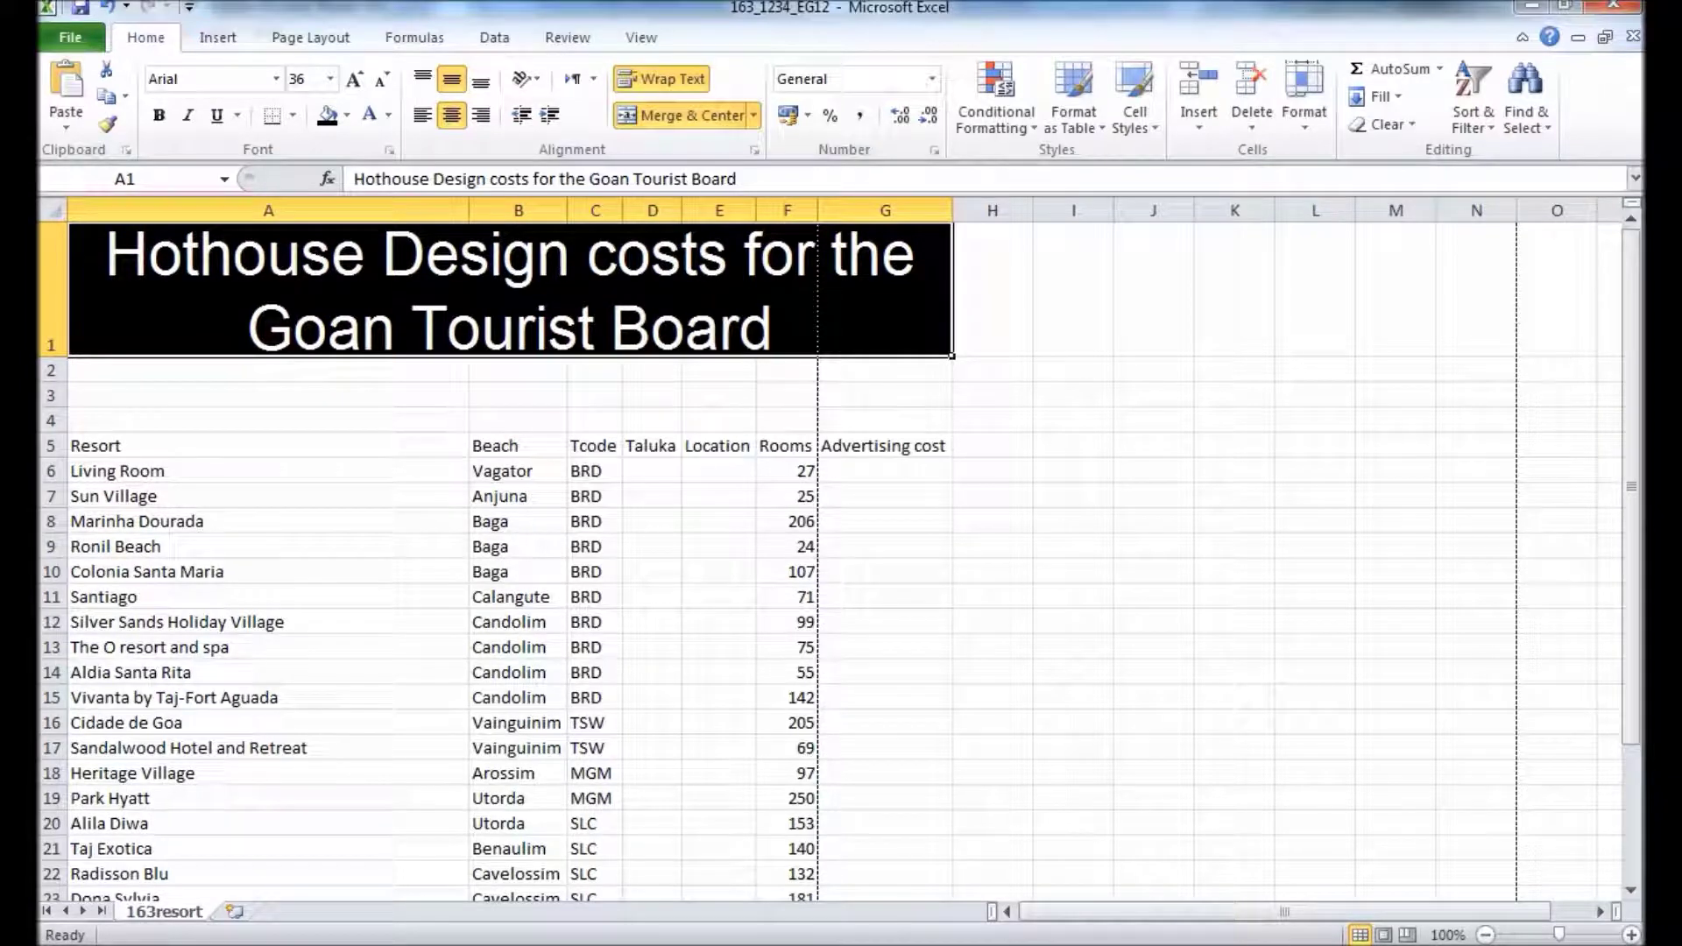
pyautogui.click(263, 571)
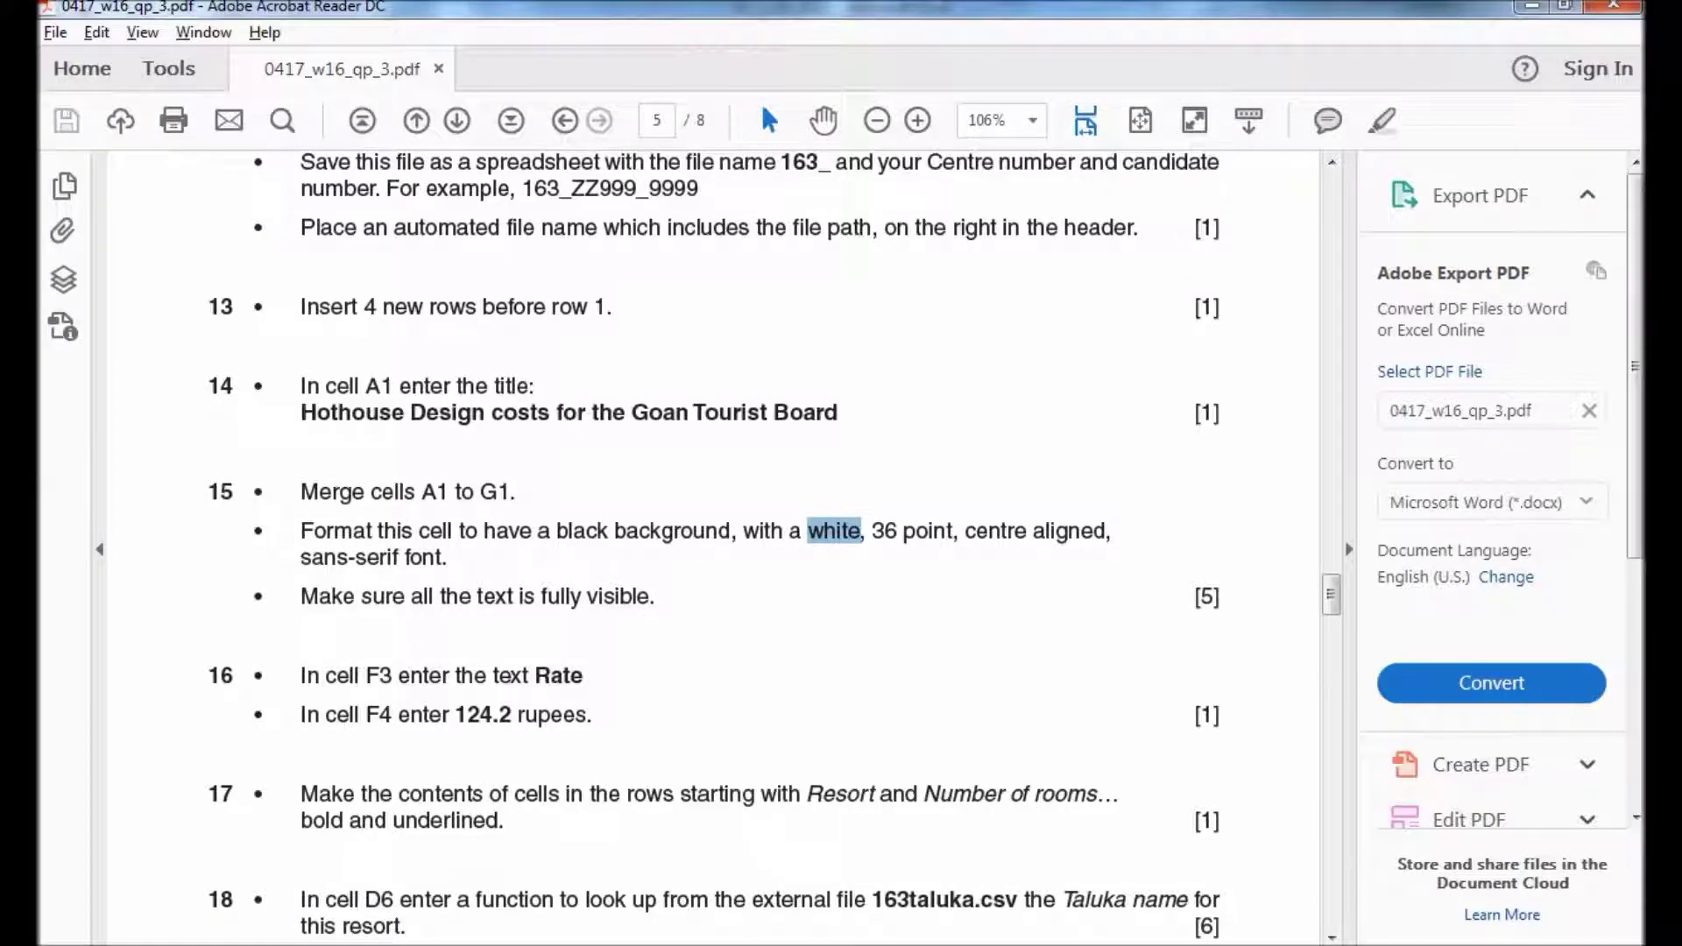
# - Scroll the exam paper through tasks 16–20 on the Rate cell and 163taluka.csv lookups
pyautogui.scroll(-3, 775, 548)
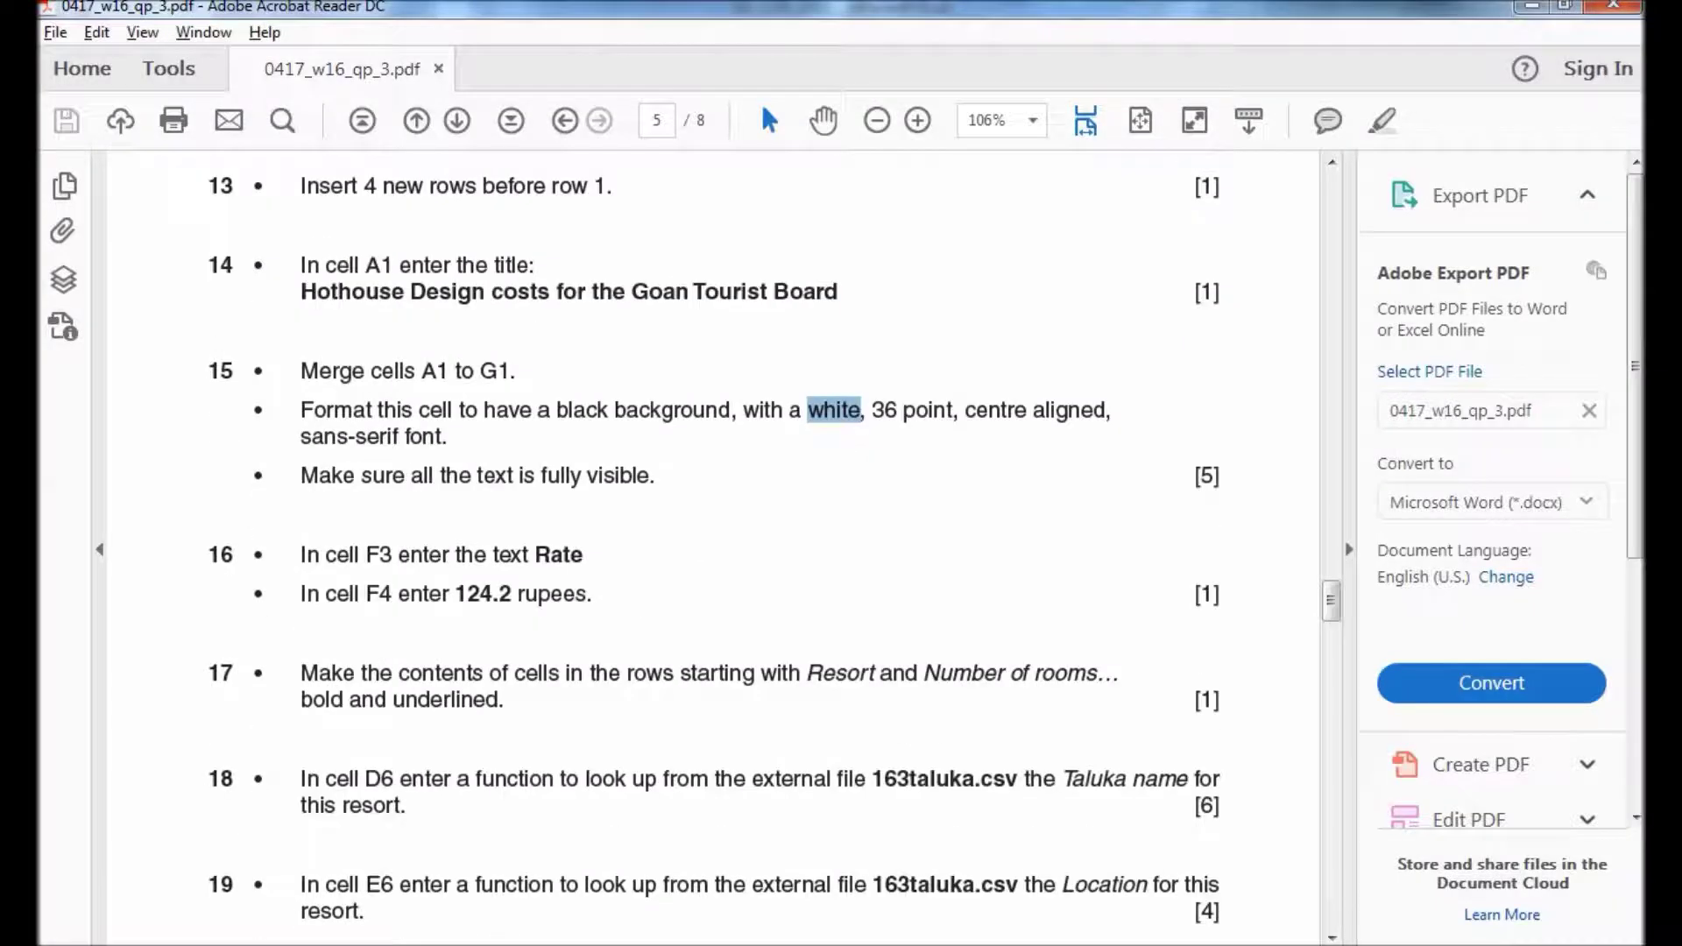
pyautogui.scroll(-1, 775, 561)
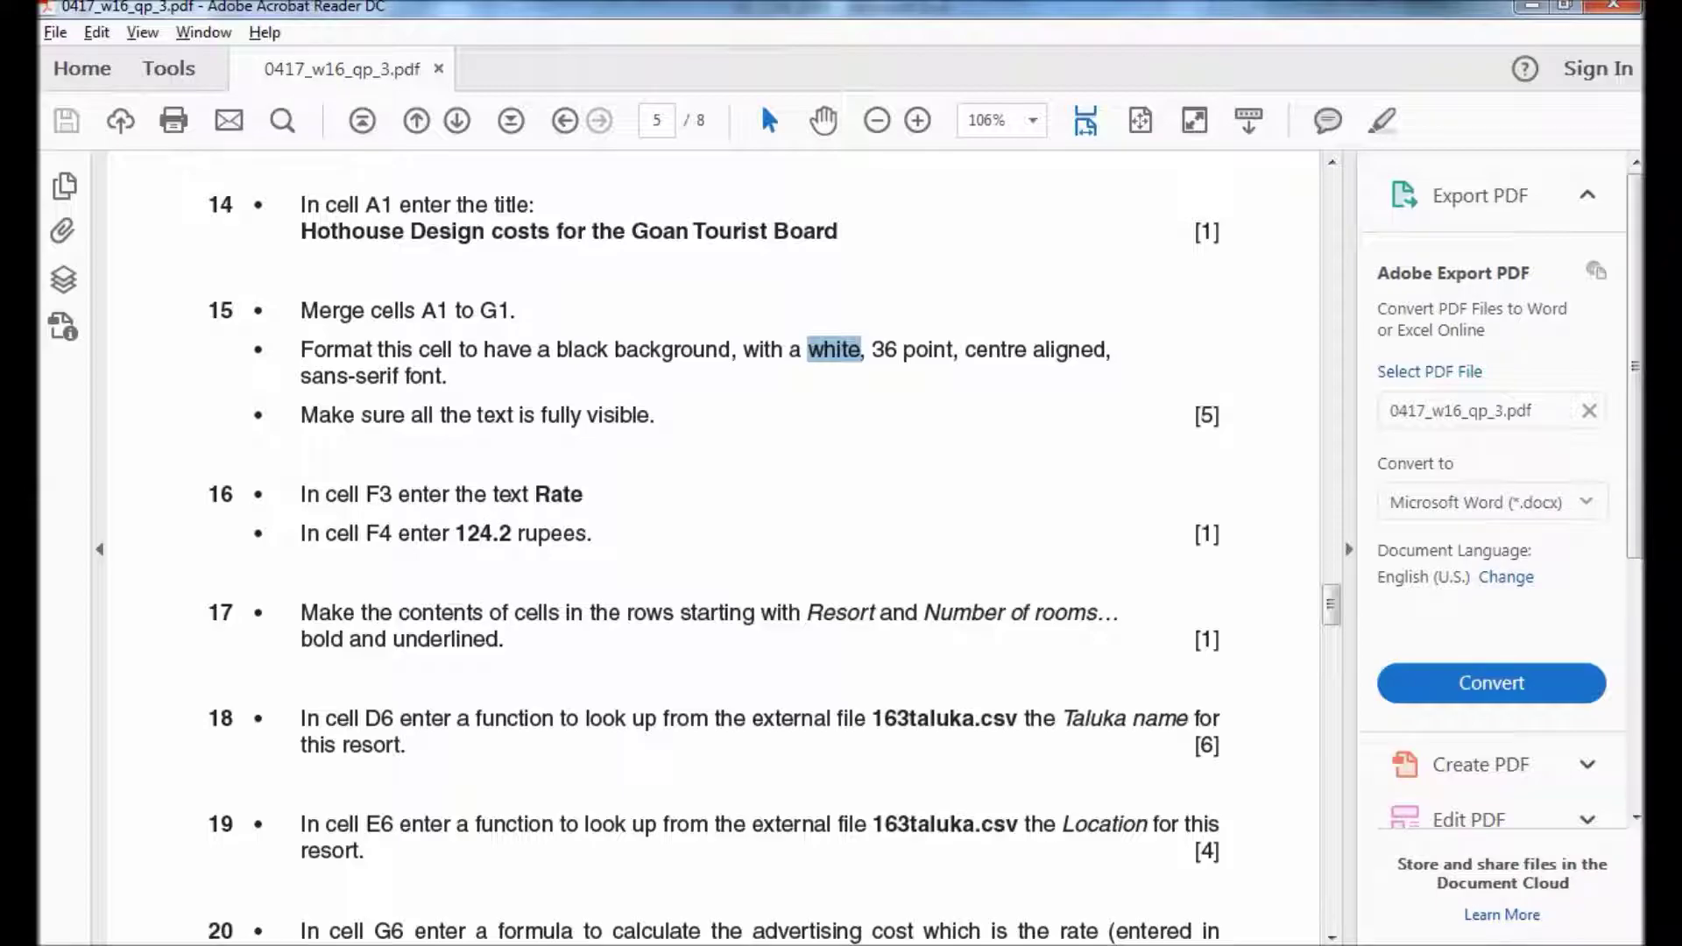
pyautogui.hotkey('alt', 'Tab')
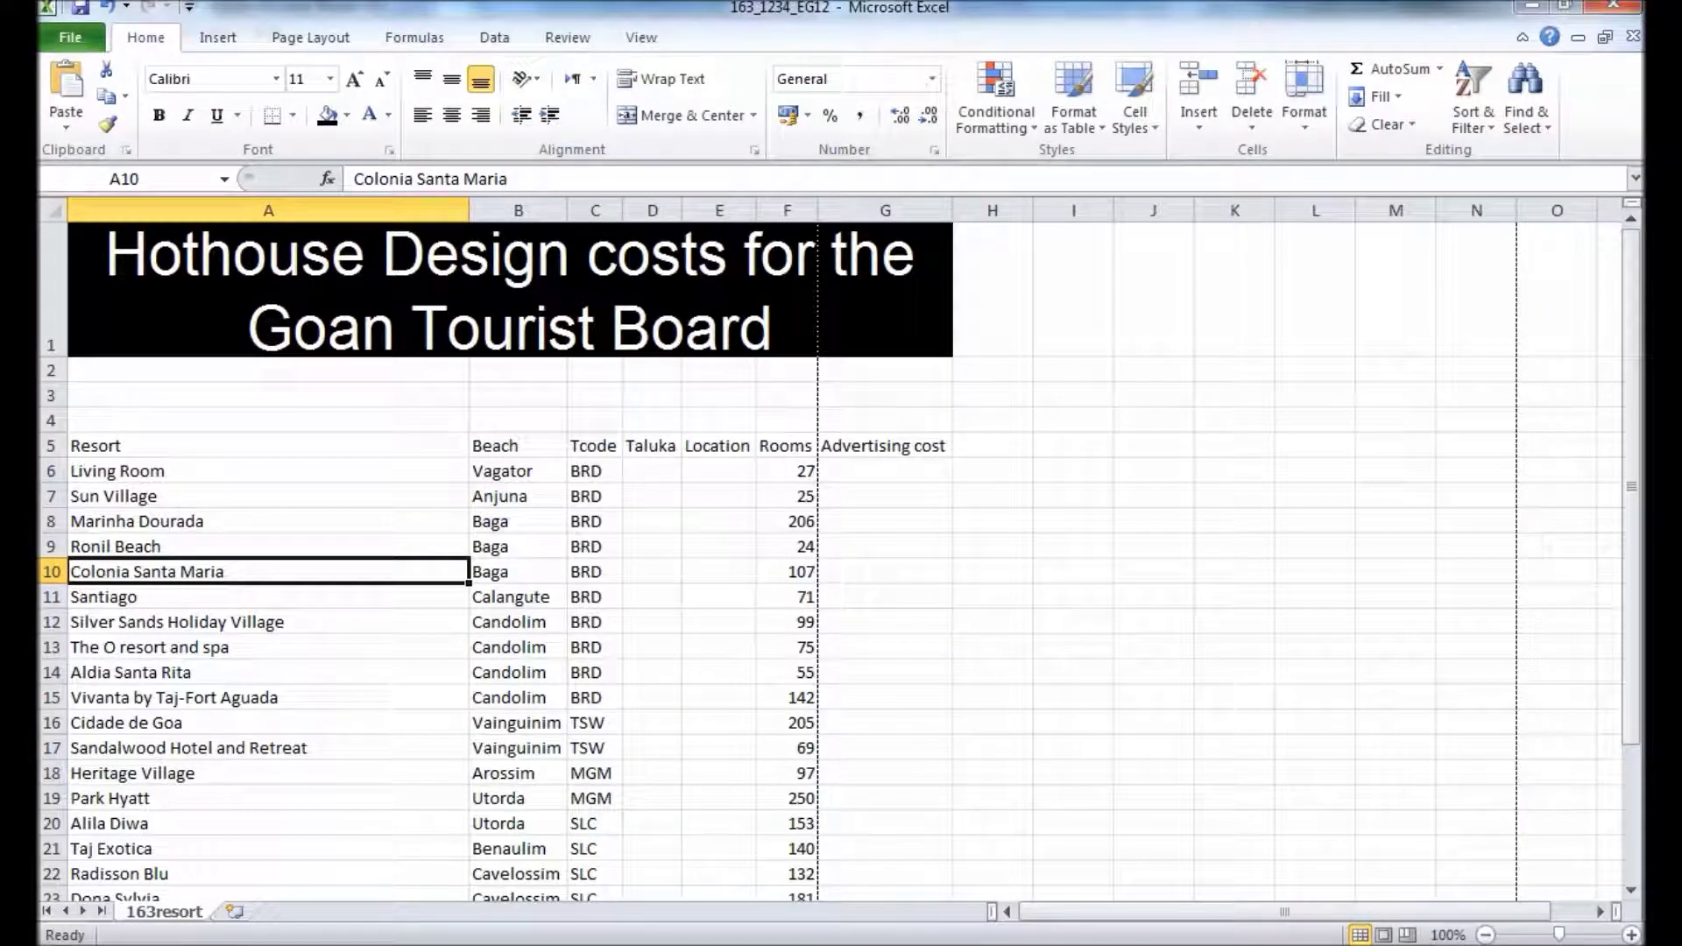
# - Enter the label Rate in F3 and the value 124.2 in F4
pyautogui.click(787, 395)
pyautogui.write('Rate')
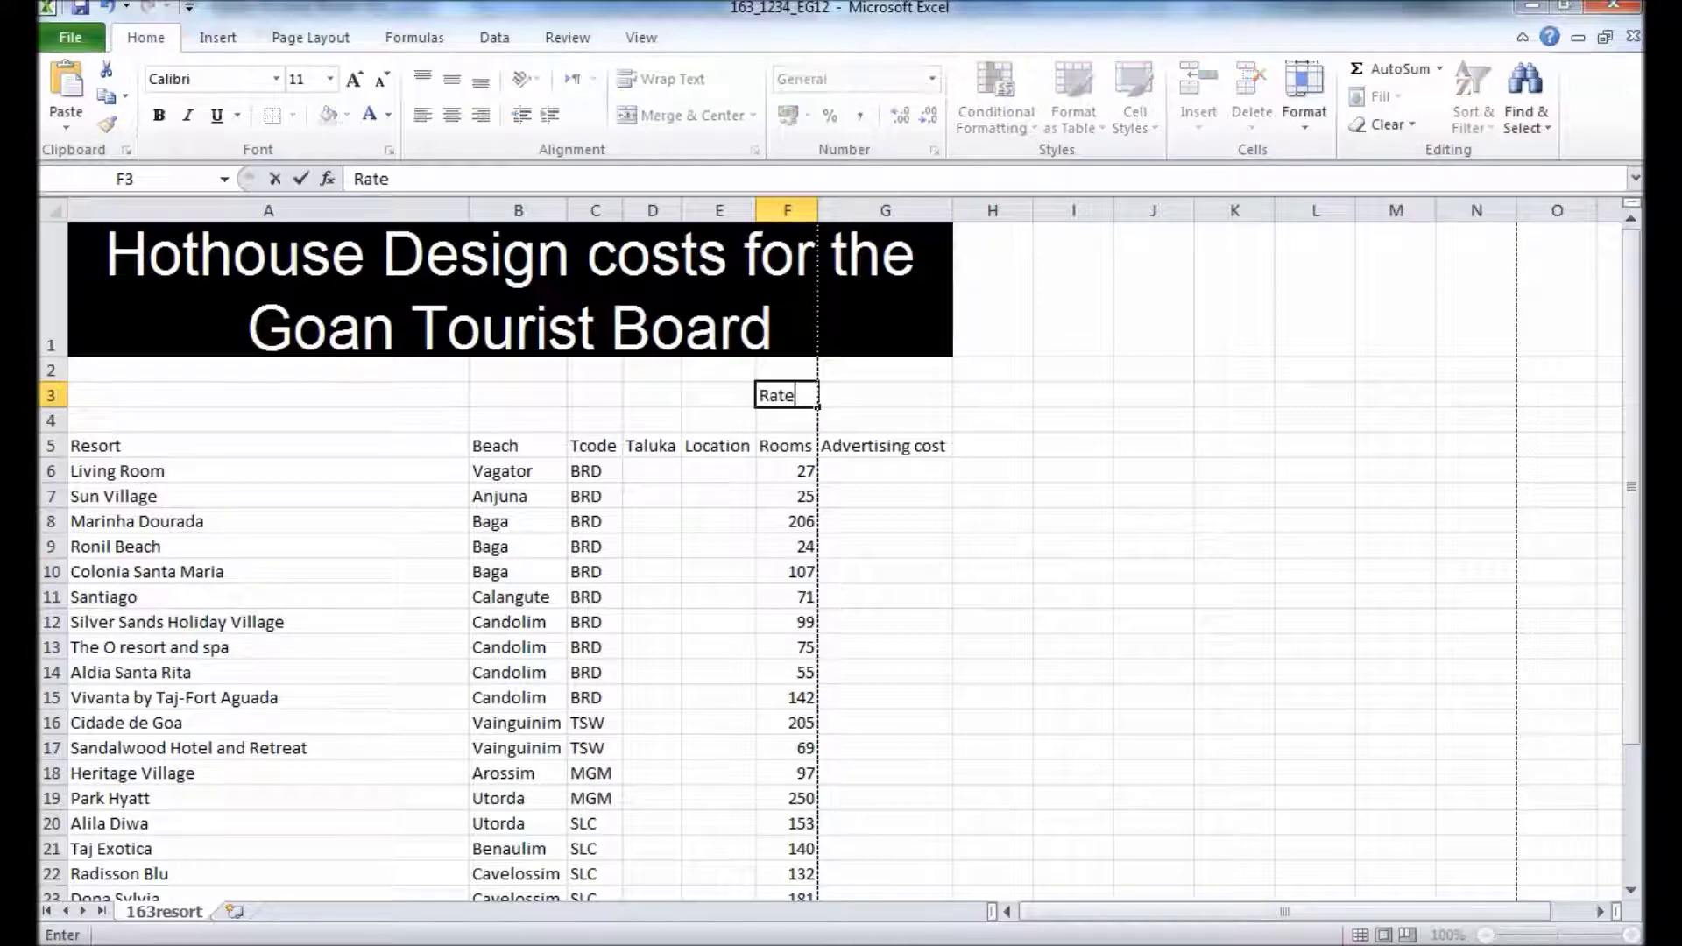
pyautogui.press('Return')
pyautogui.write('124.2')
pyautogui.click(885, 496)
pyautogui.click(787, 421)
# - Format F4 as Currency with the INR symbol
pyautogui.rightClick(799, 422)
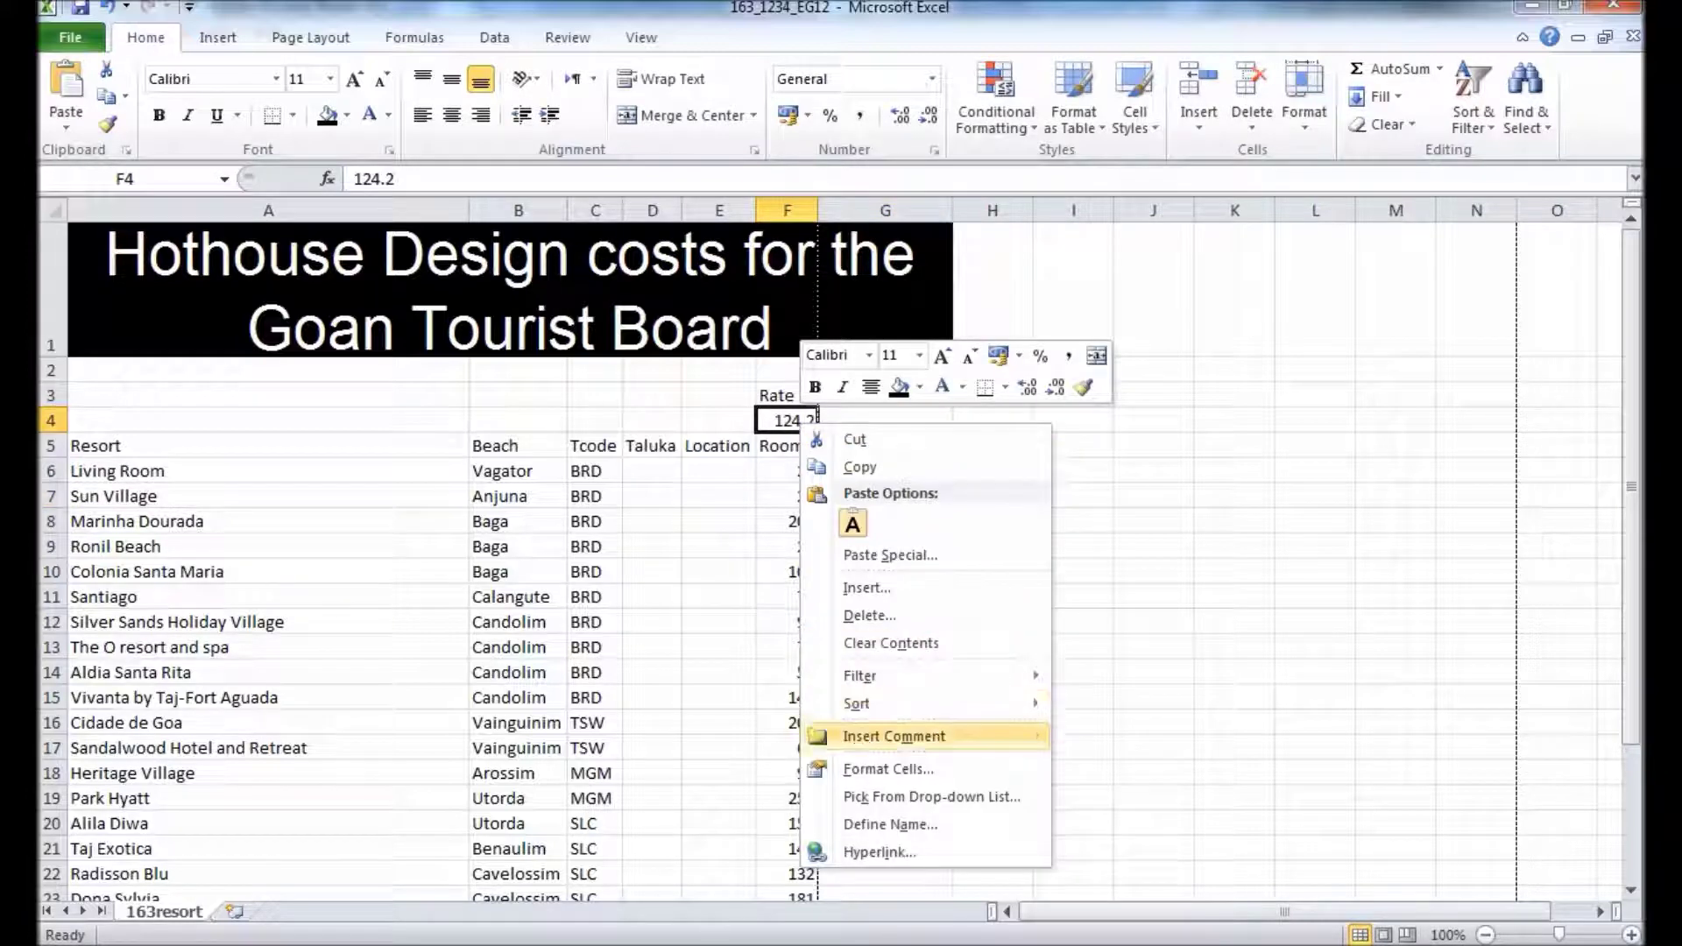
pyautogui.click(845, 766)
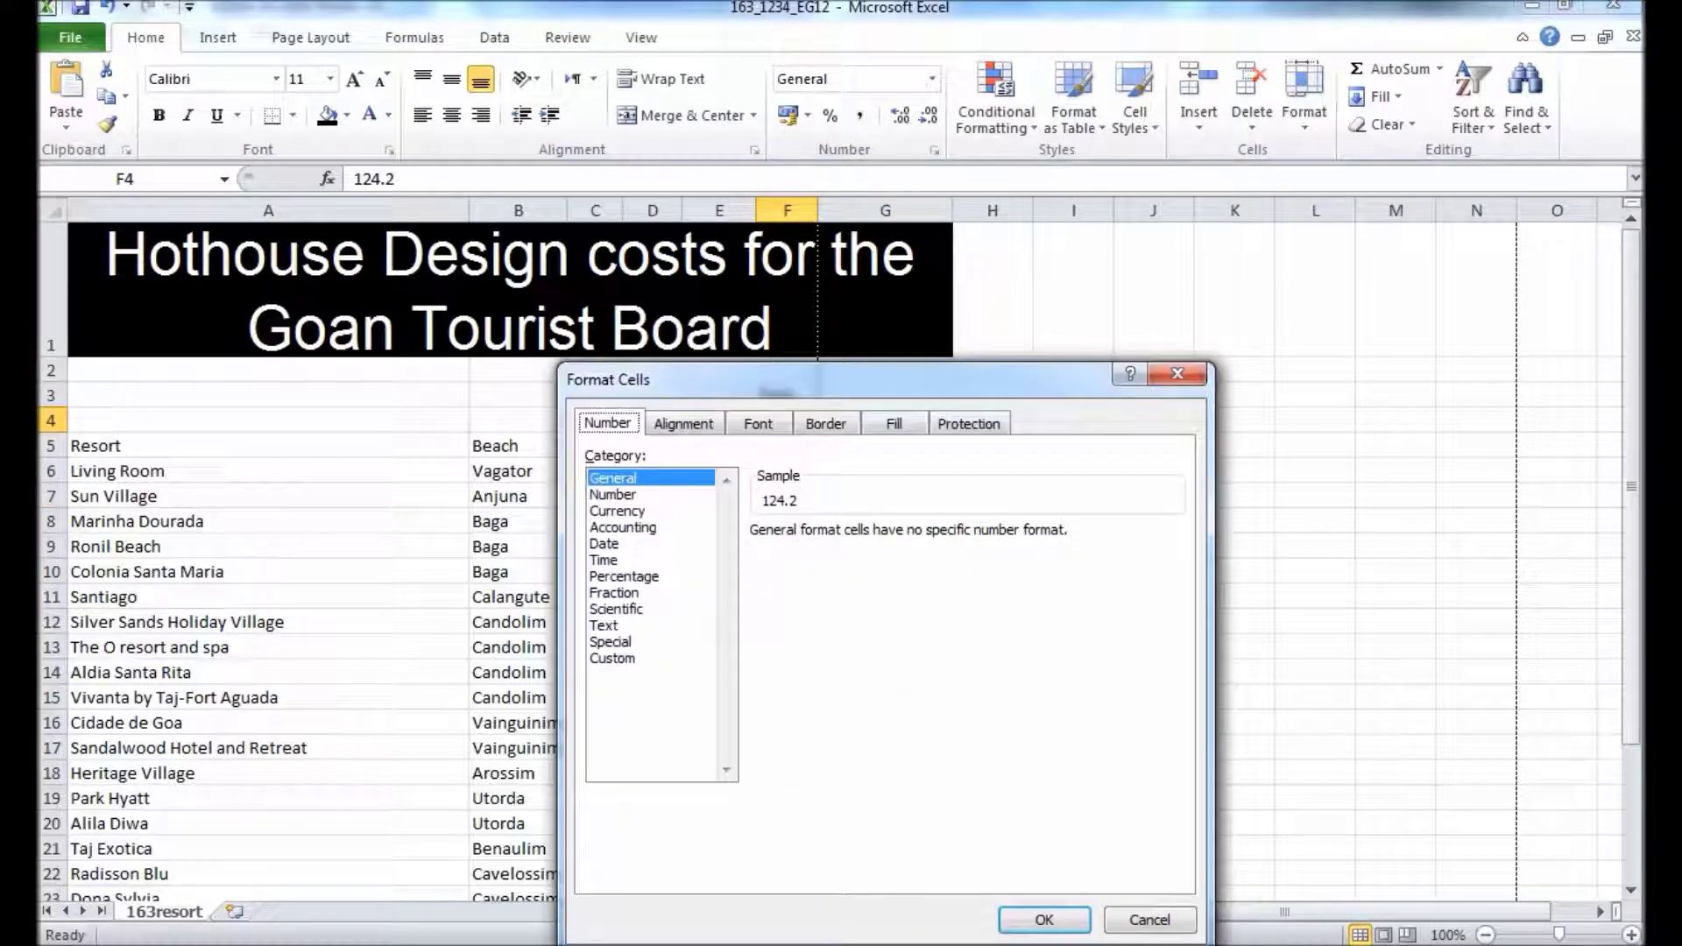
pyautogui.click(617, 511)
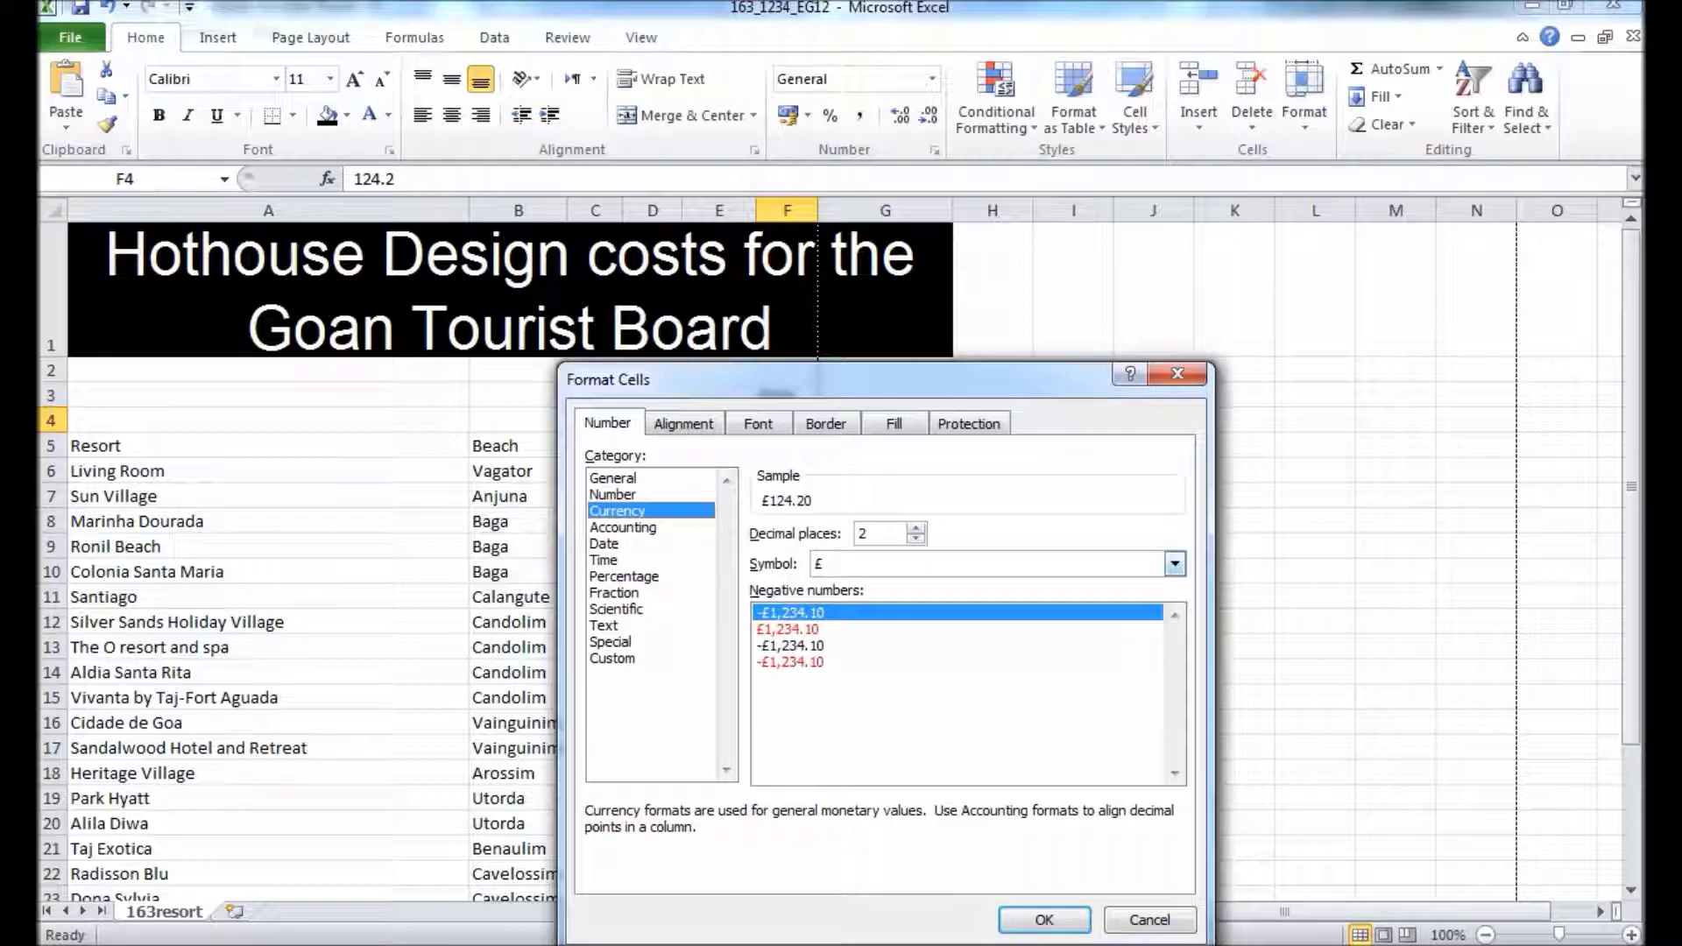
pyautogui.click(1174, 564)
pyautogui.press('i')
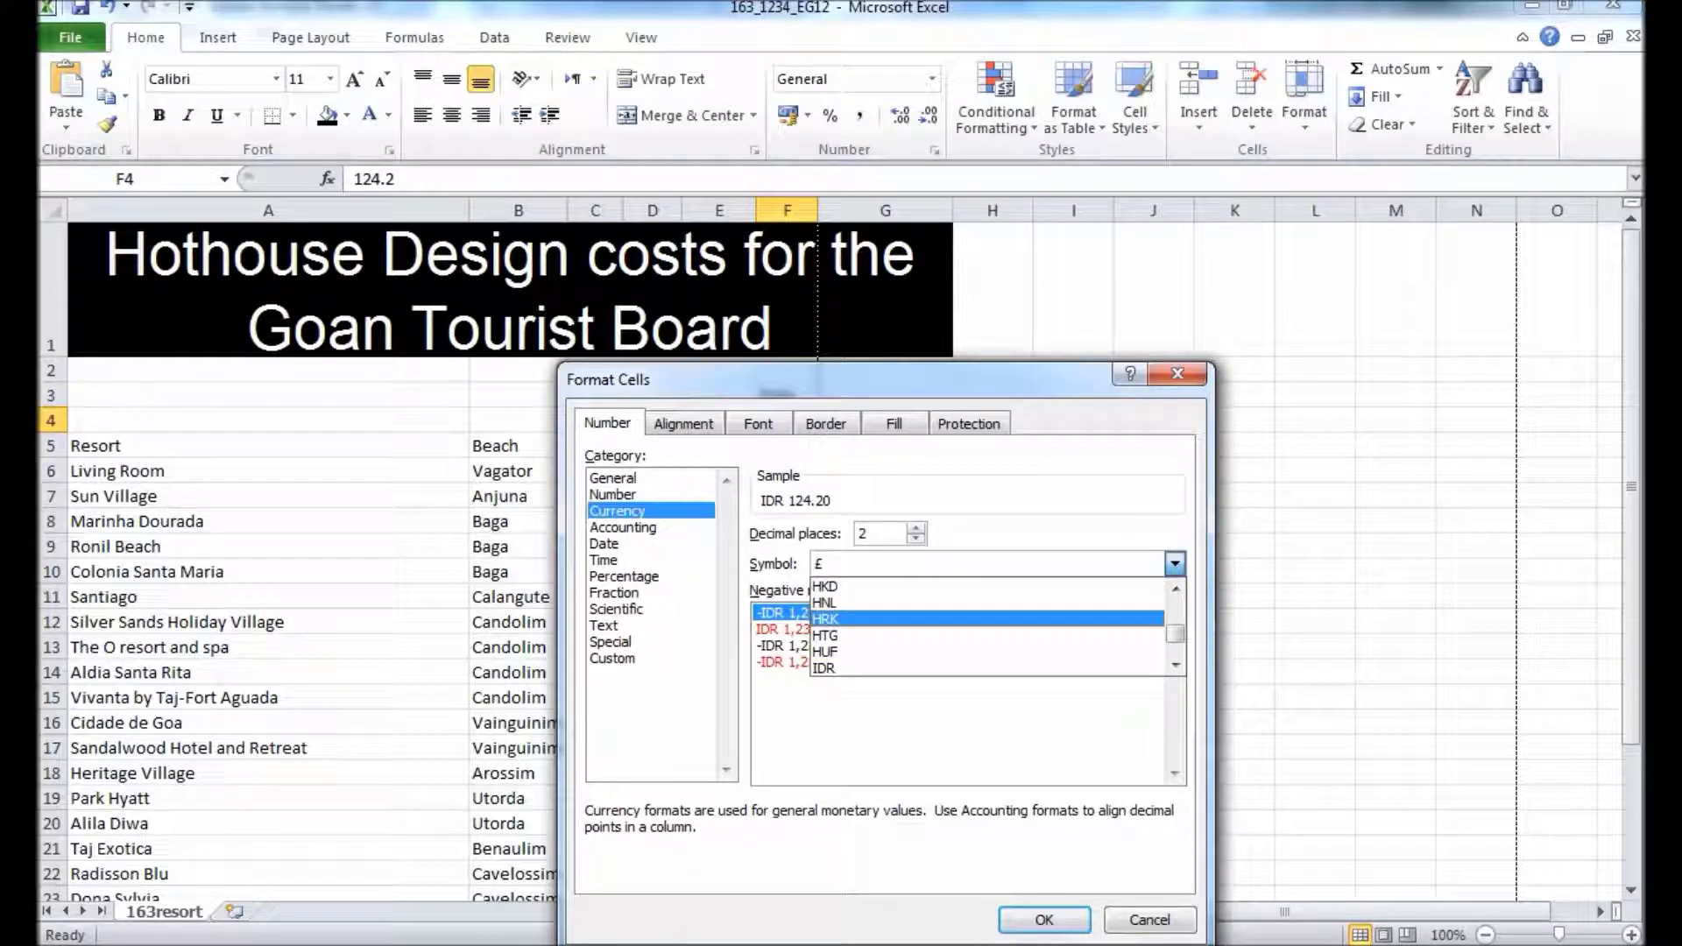
pyautogui.click(1175, 665)
pyautogui.click(1175, 665)
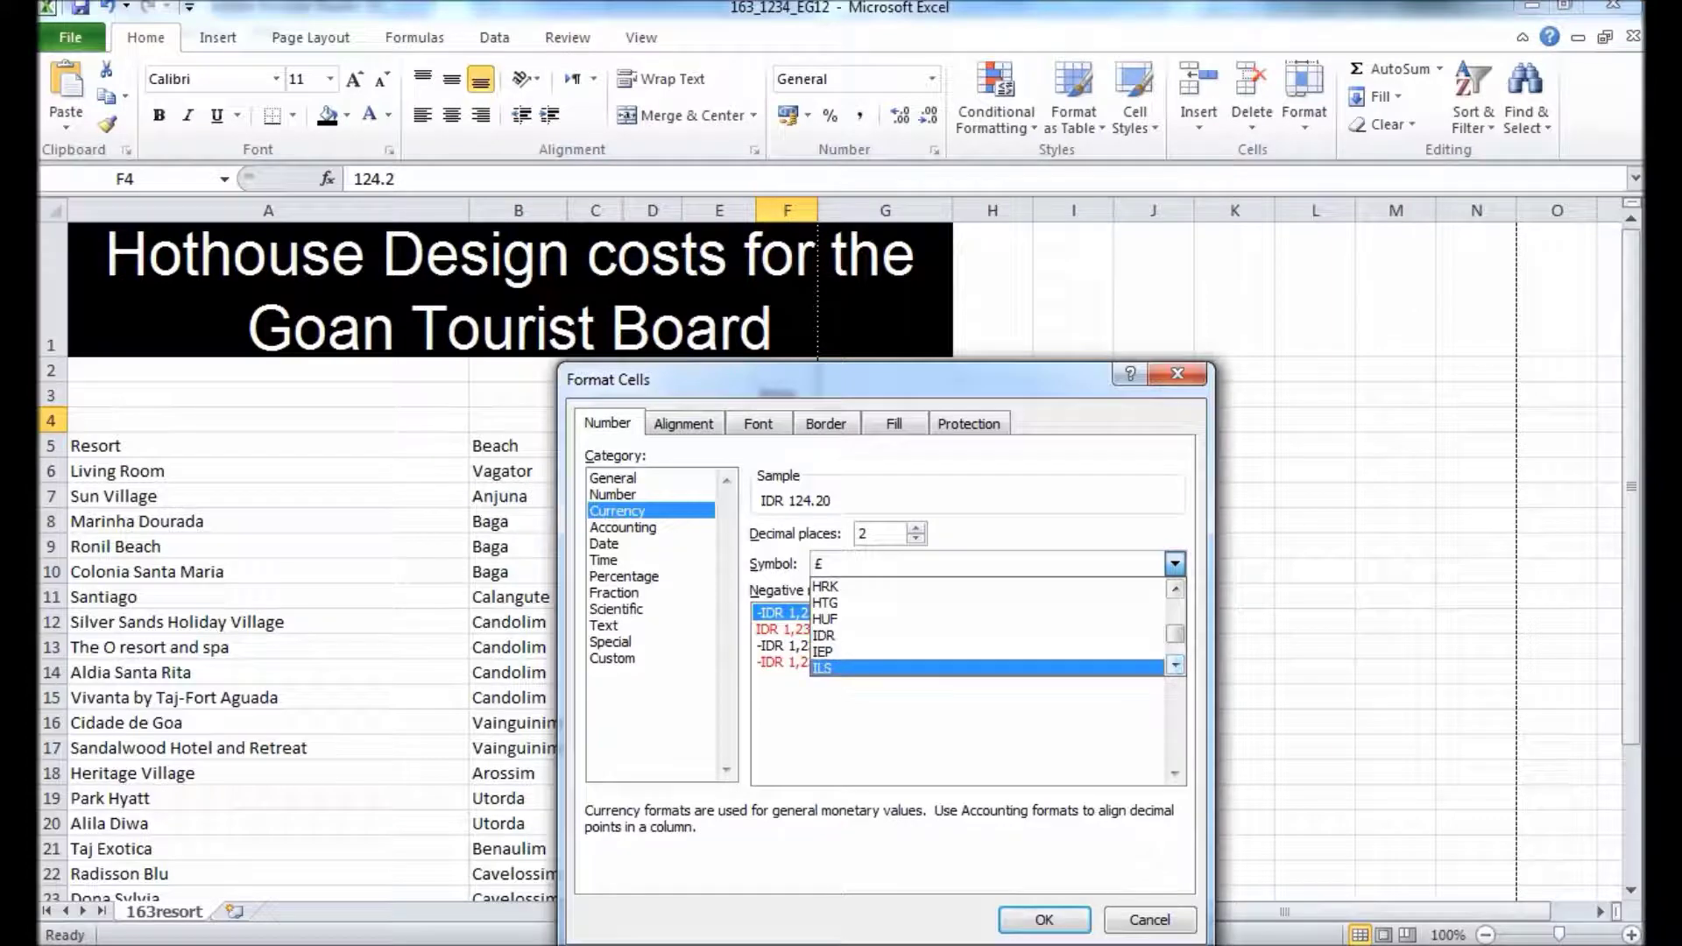
pyautogui.click(1175, 665)
pyautogui.click(1175, 665)
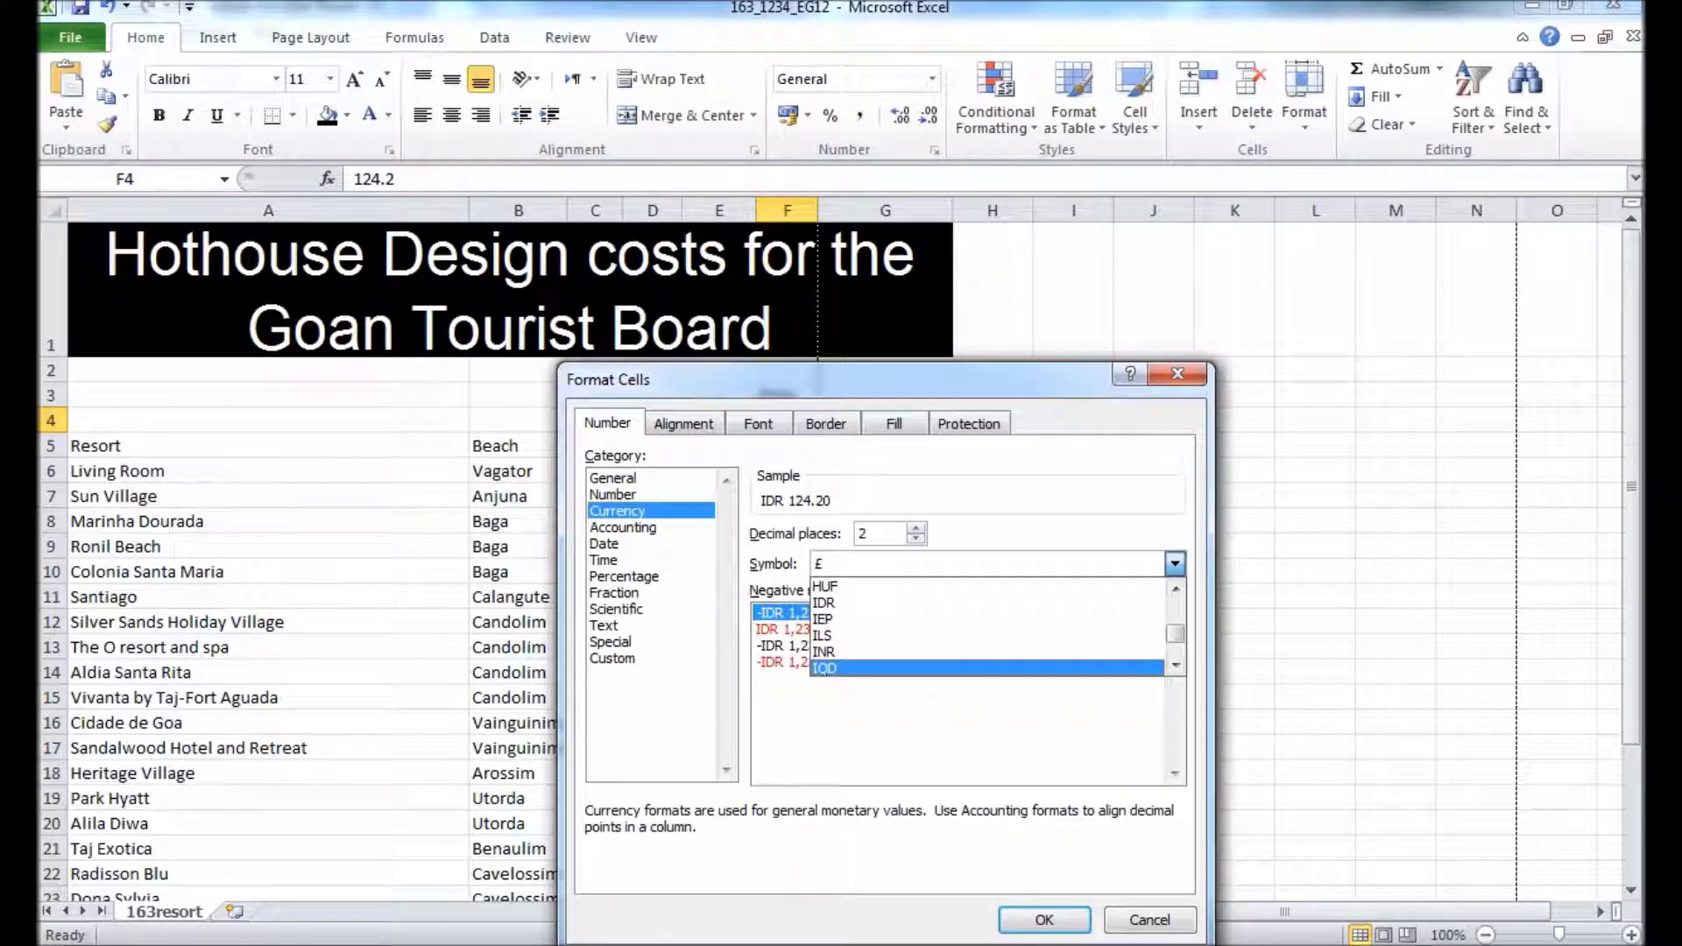
pyautogui.click(841, 651)
pyautogui.click(1044, 920)
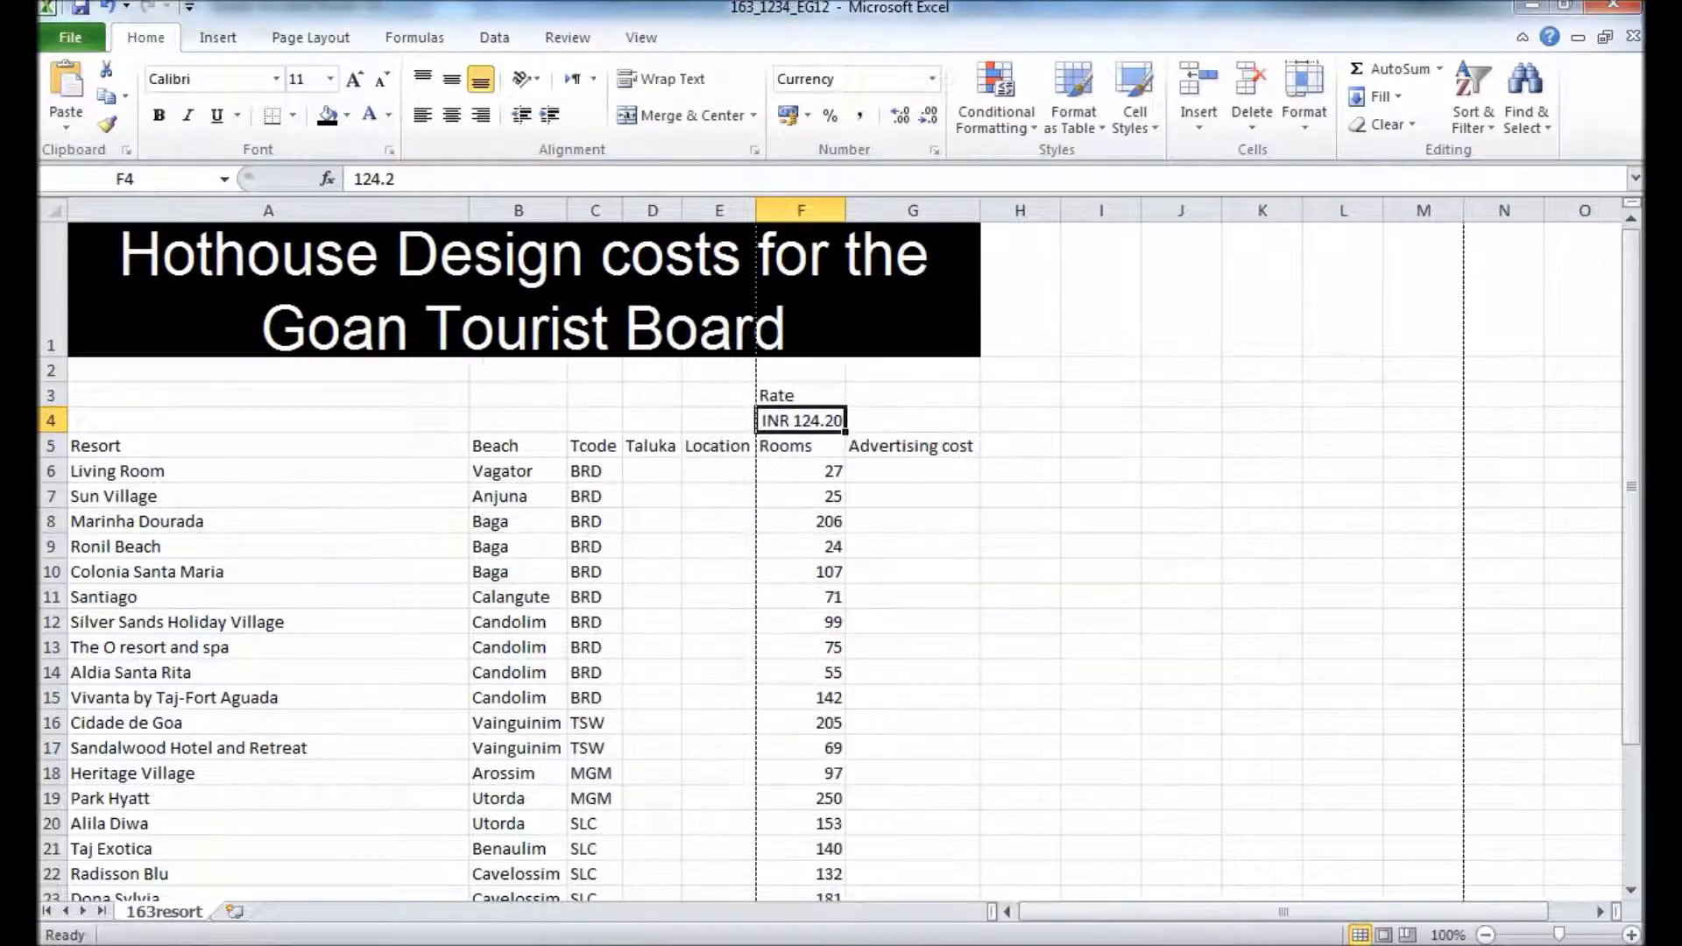
# - Format the Advertising cost cells G6:G24 as INR currency
pyautogui.moveTo(912, 470); pyautogui.dragTo(912, 793)
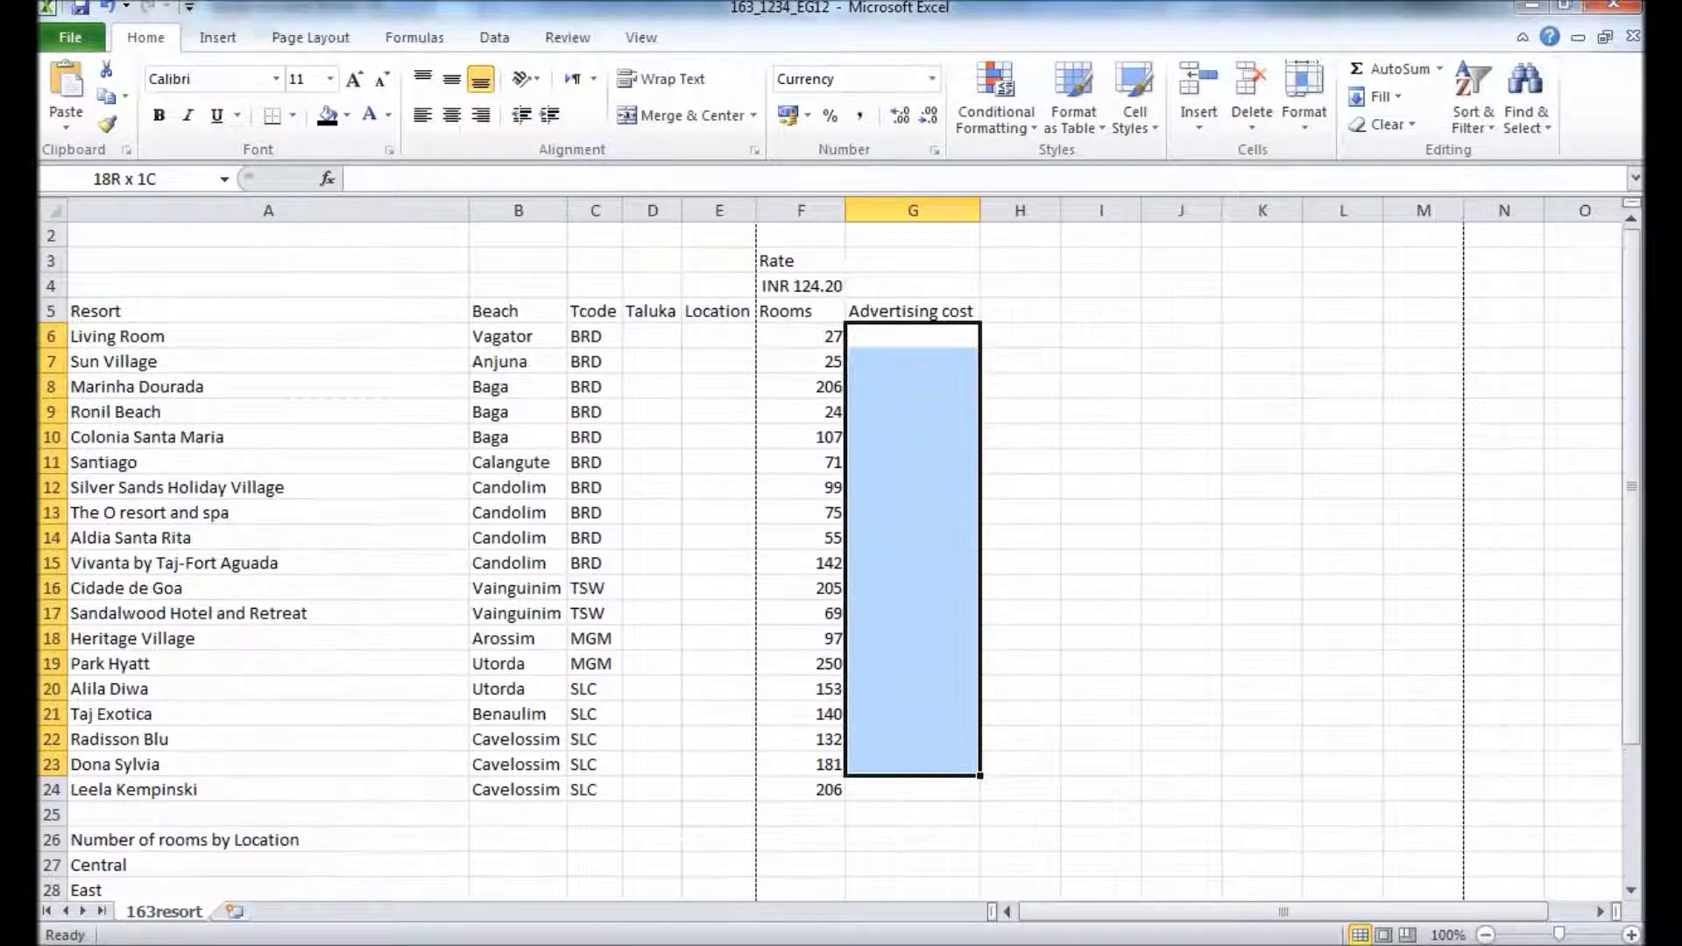
pyautogui.rightClick(930, 349)
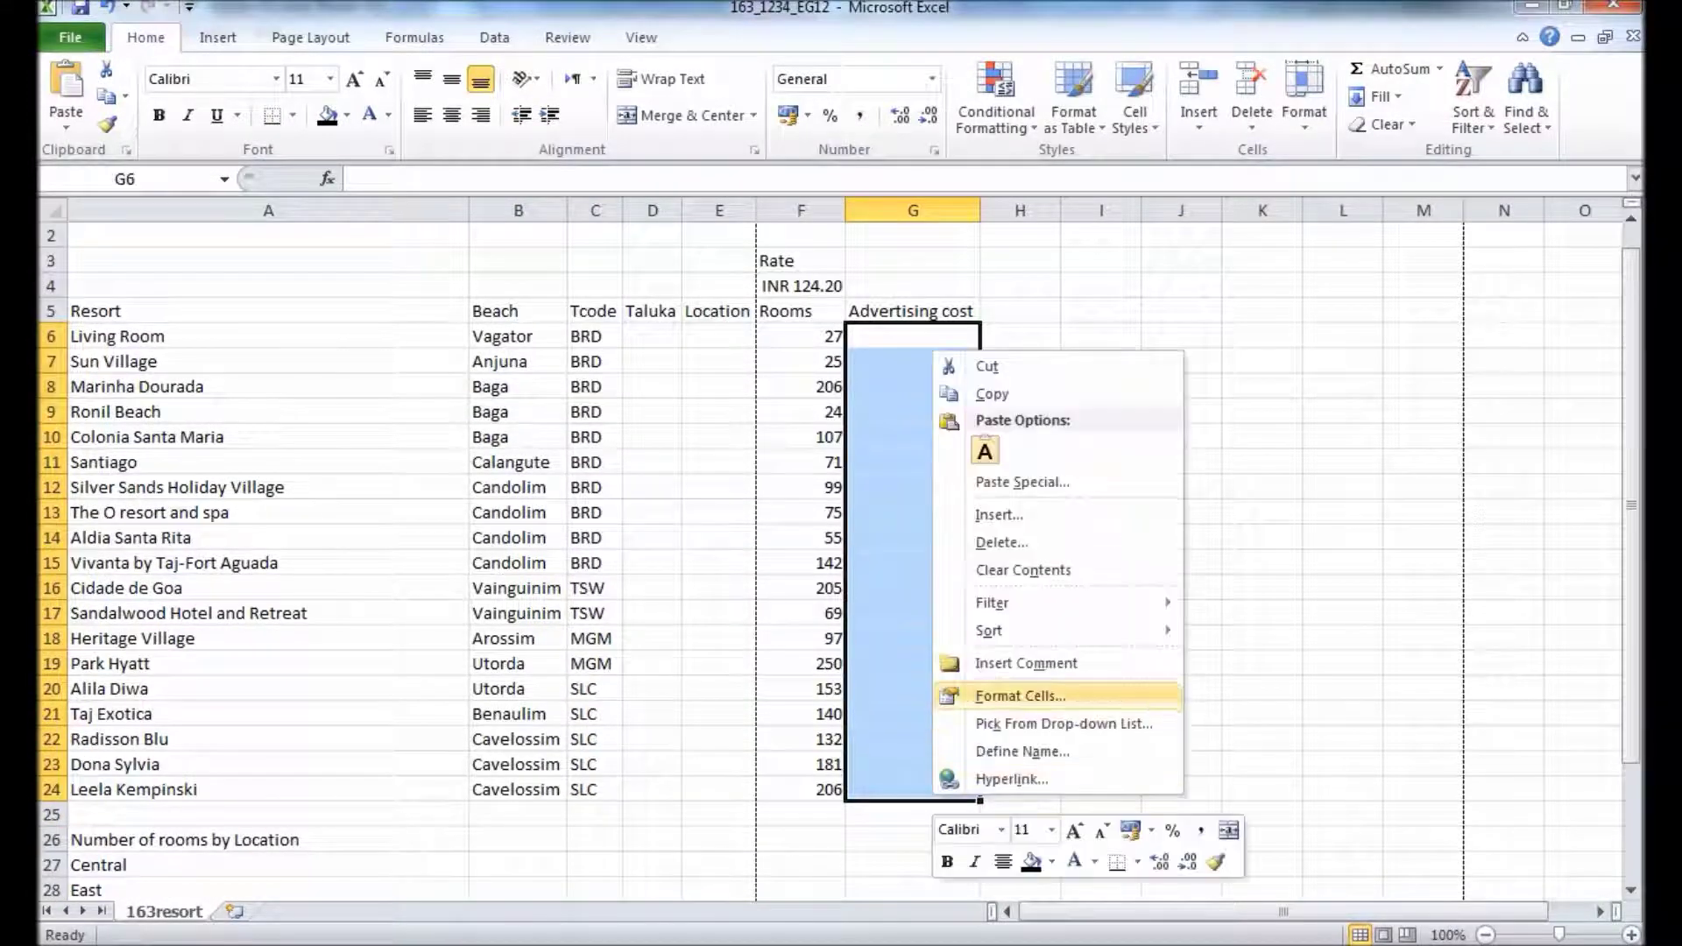
pyautogui.click(982, 697)
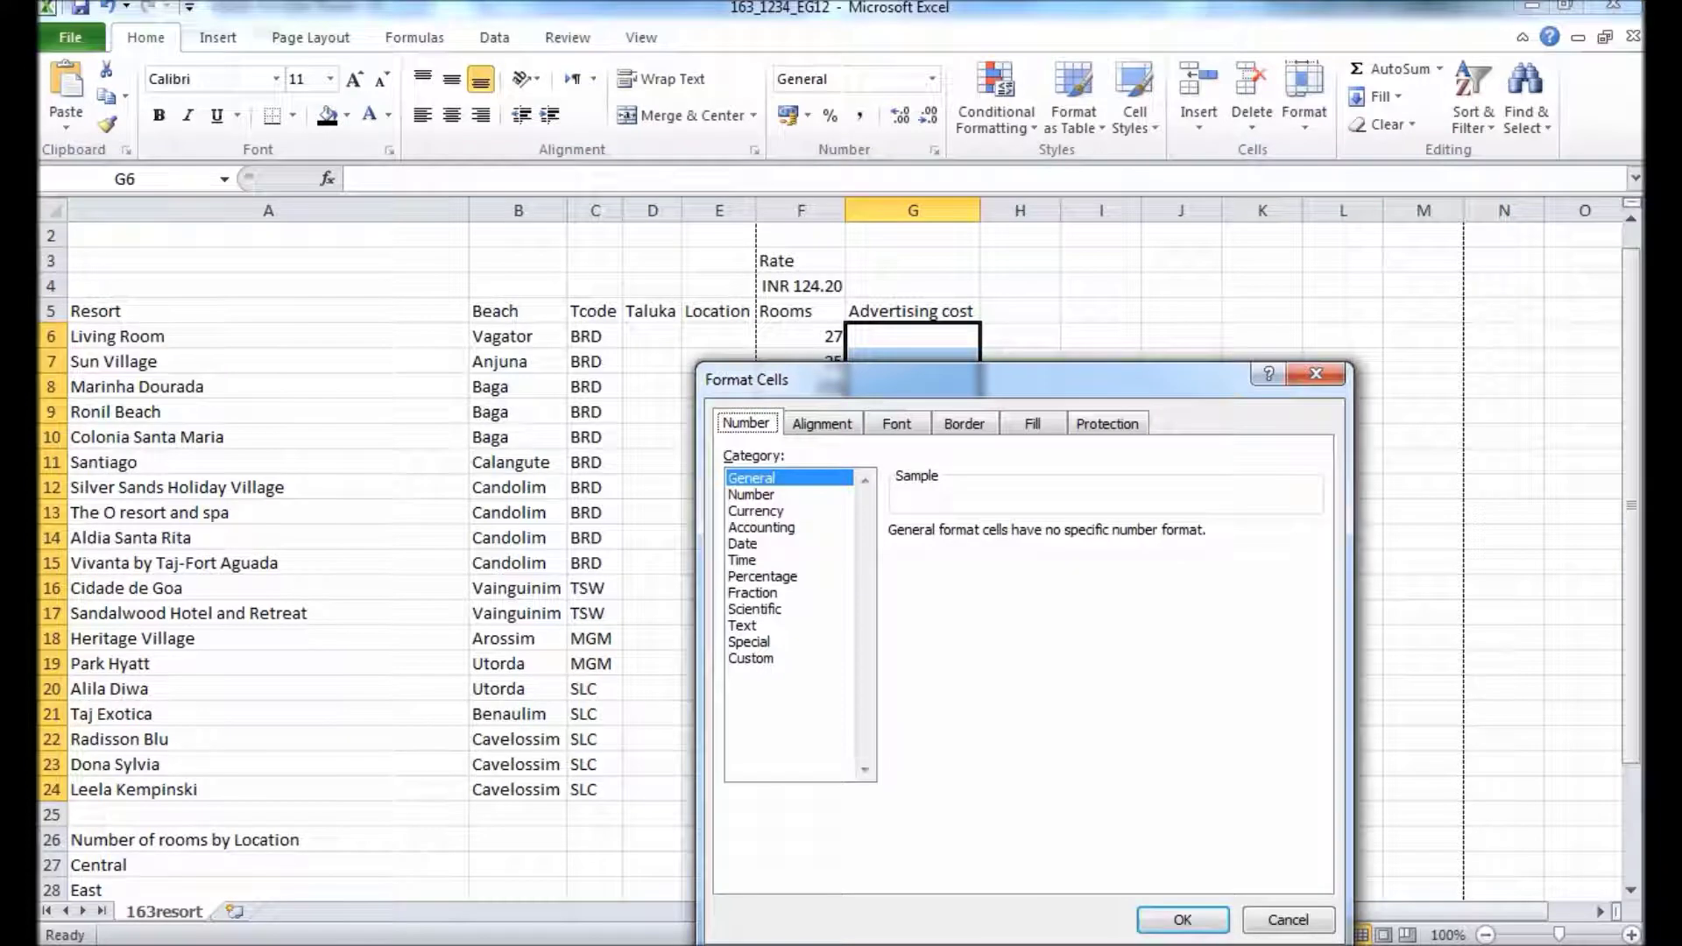
pyautogui.click(756, 511)
pyautogui.click(1312, 565)
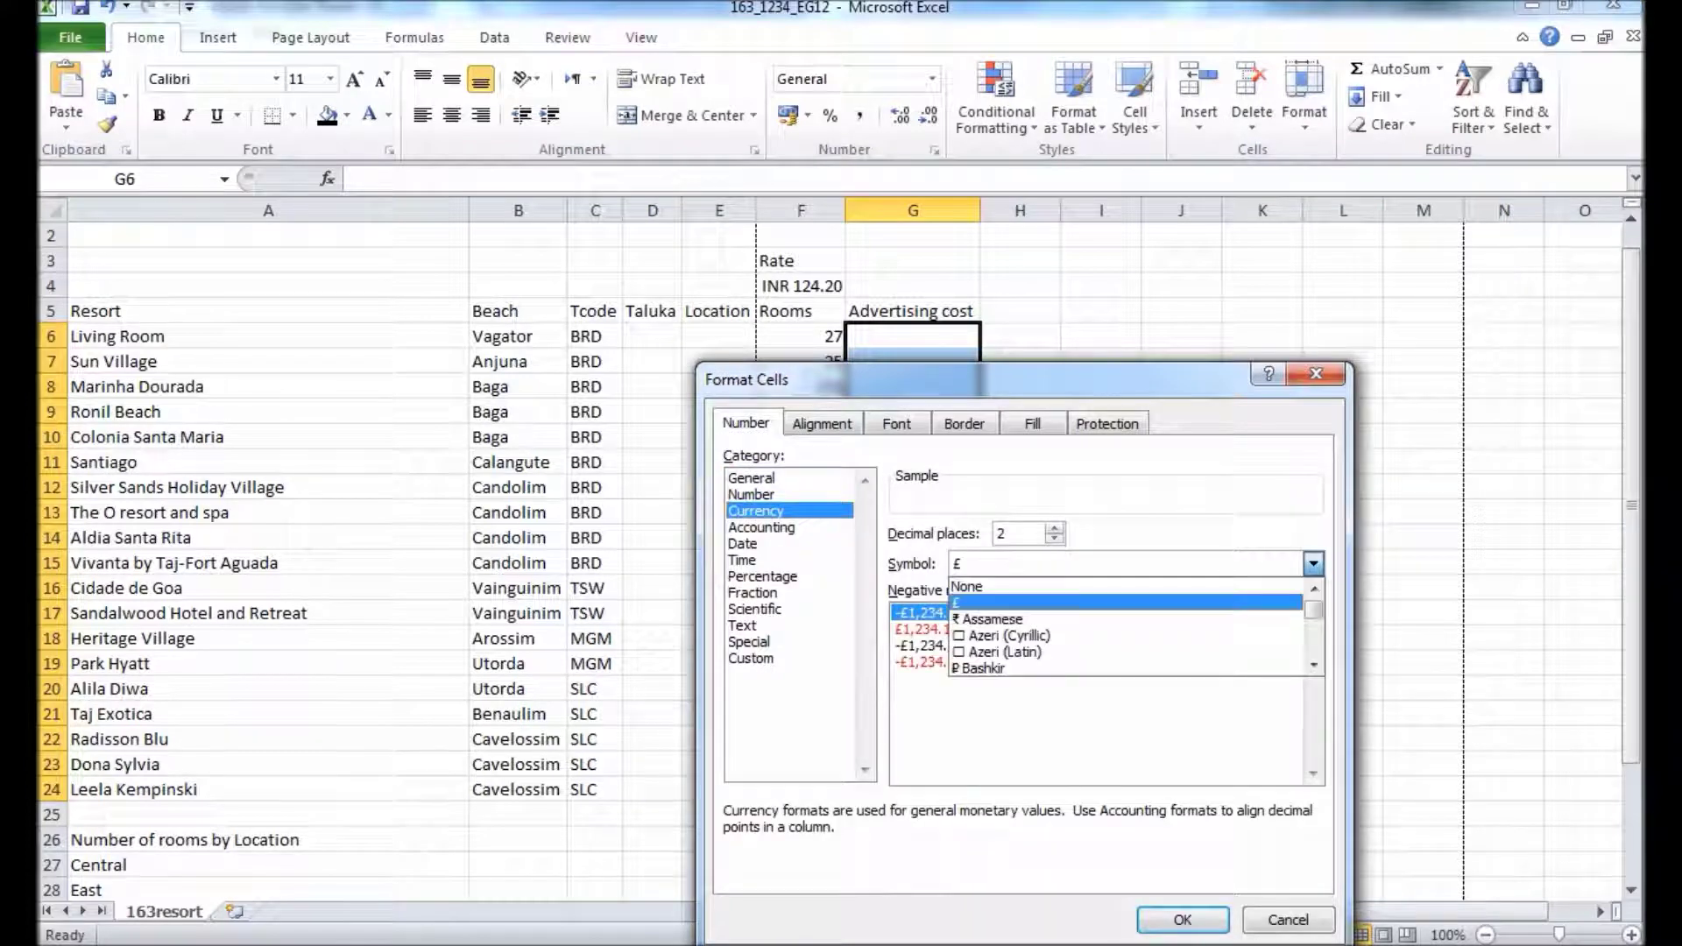
pyautogui.press('i')
pyautogui.press('Down')
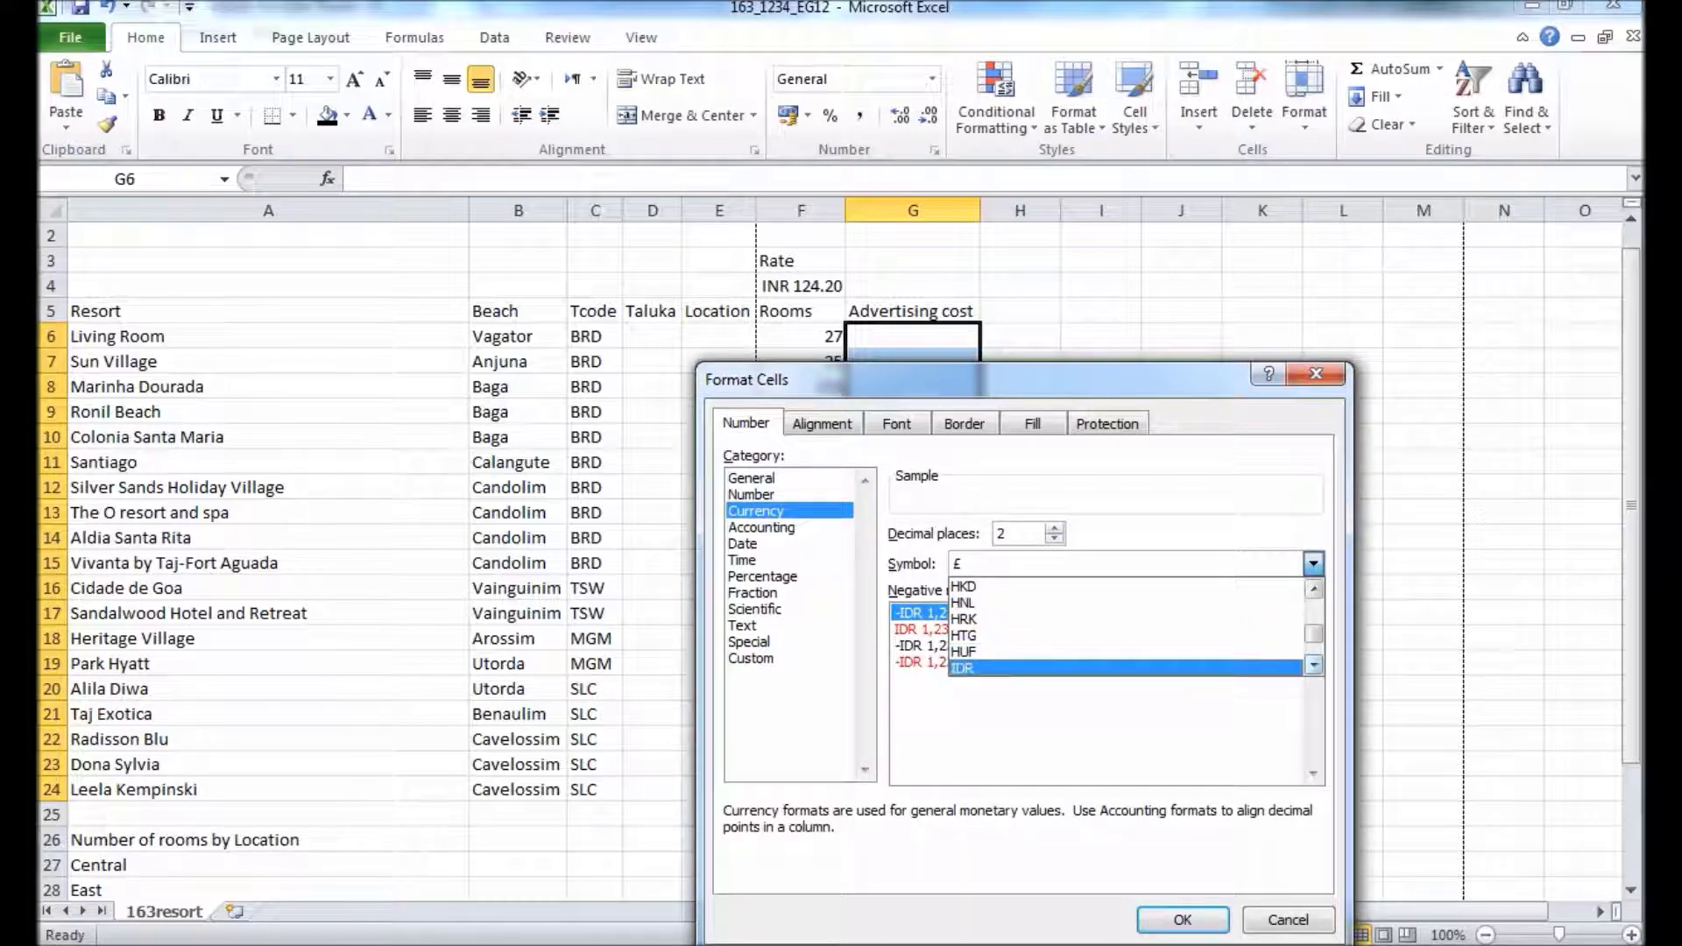
pyautogui.press('Down')
pyautogui.press('Down')
pyautogui.press('Down')
pyautogui.press('Up')
pyautogui.press('Return')
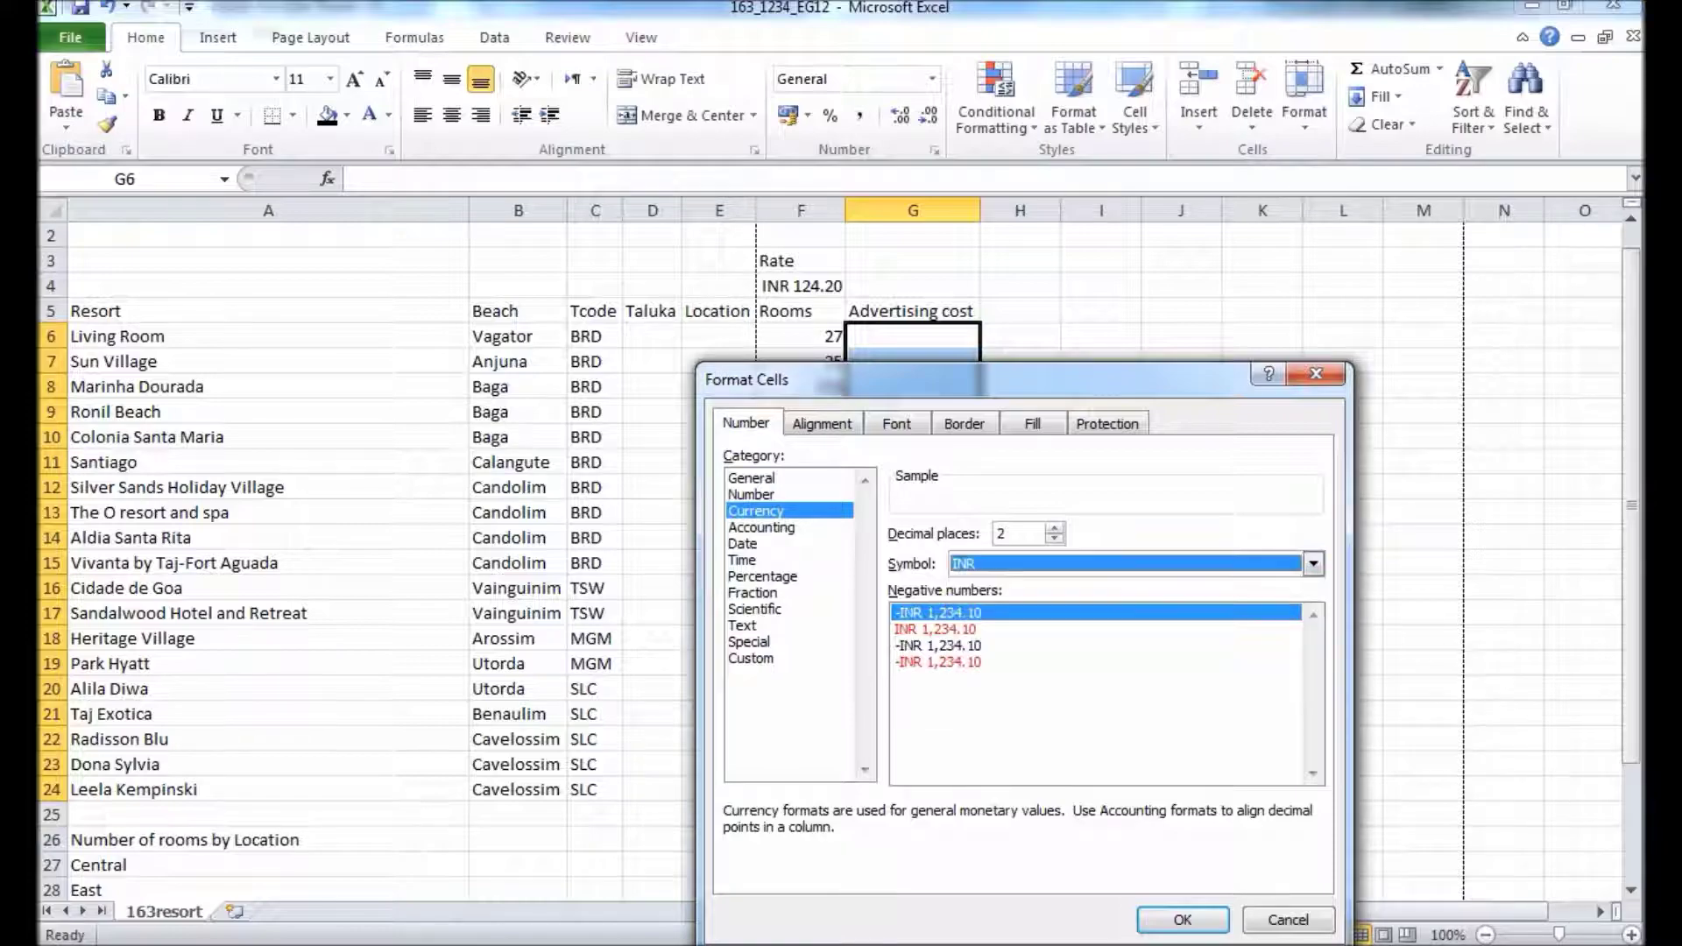
pyautogui.press('Return')
pyautogui.hotkey('alt', 'Tab')
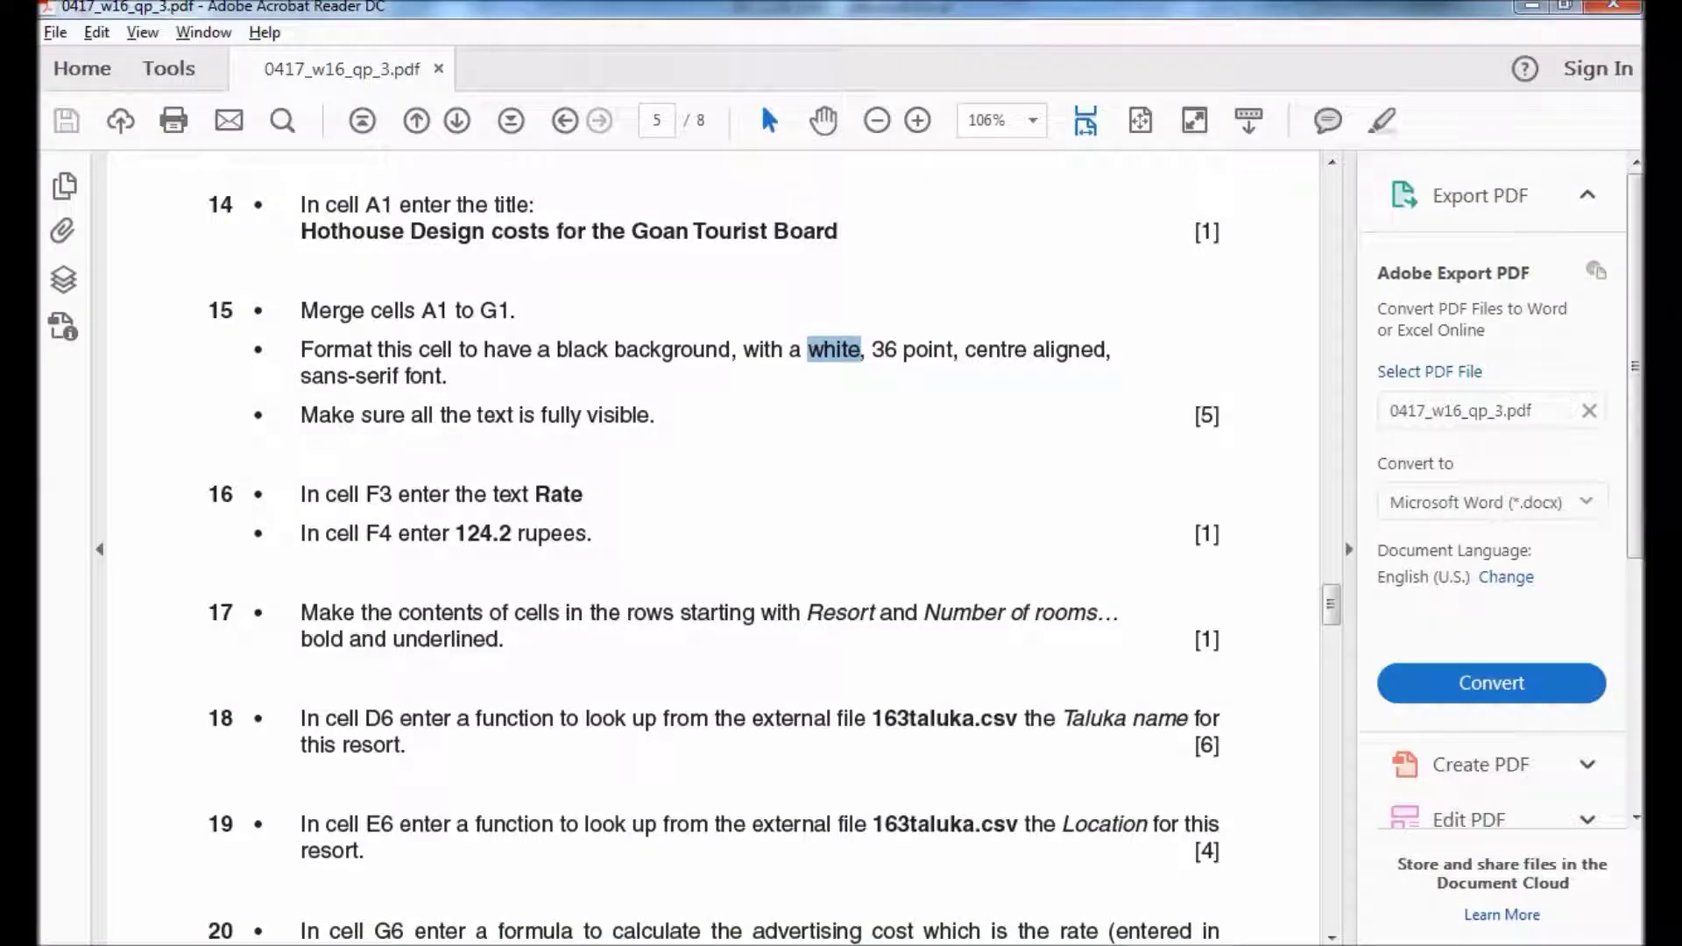
# - Read question 17 onward about bold, underlined header rows, then return to Excel
pyautogui.scroll(-1, 714, 543)
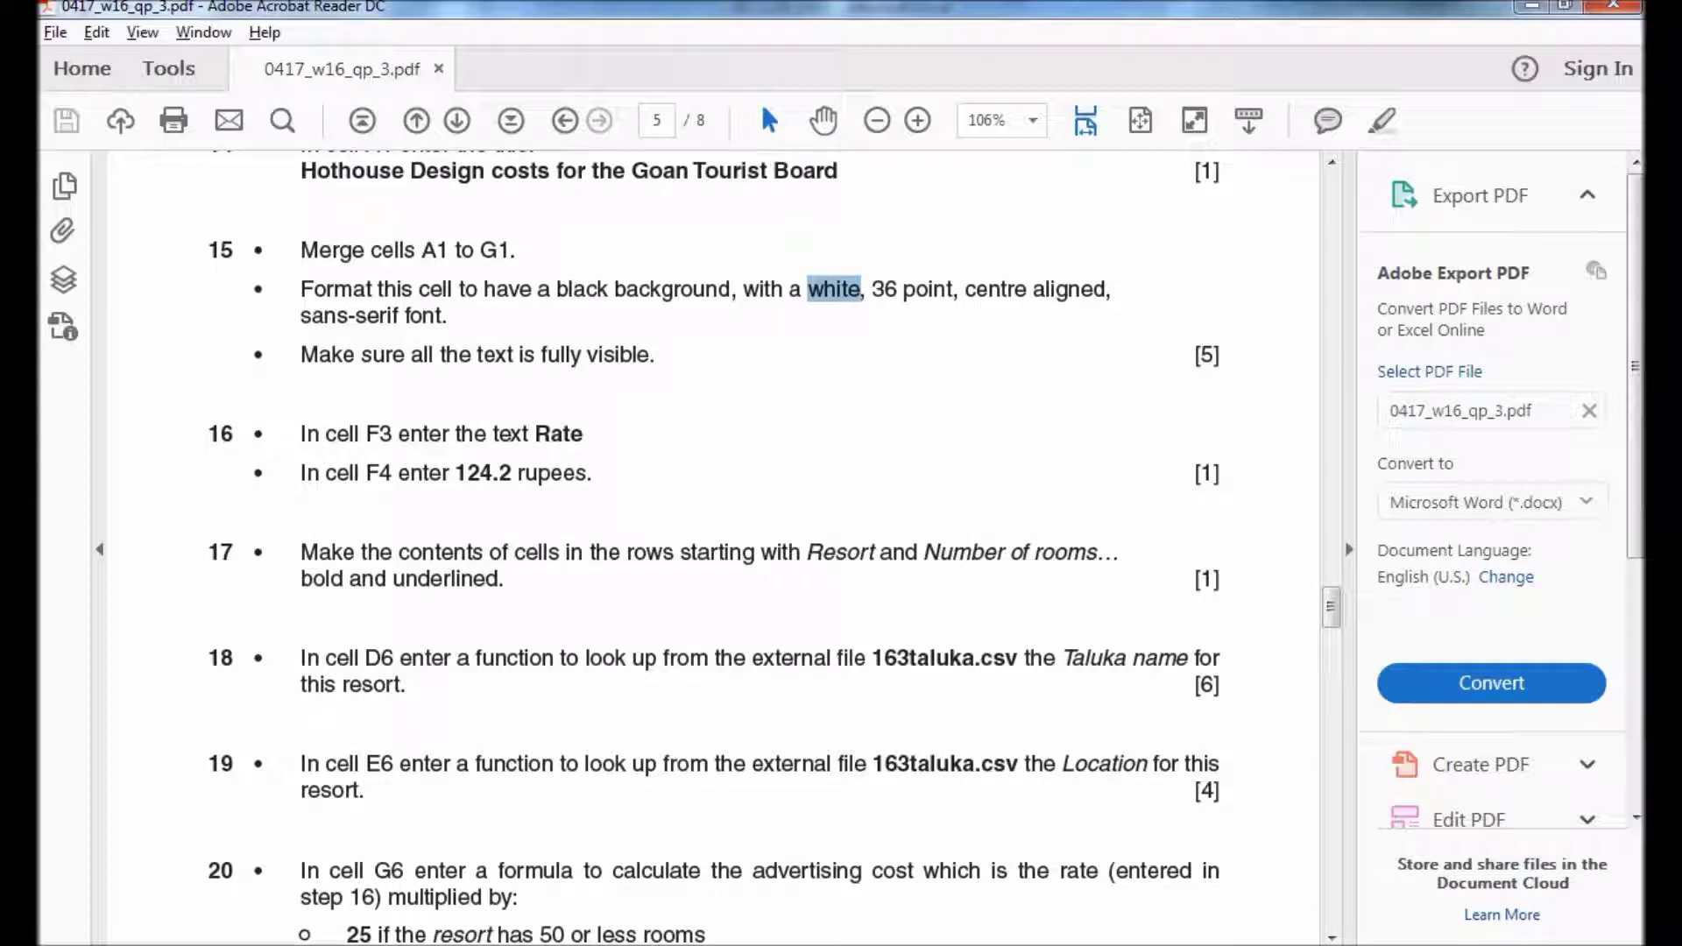
pyautogui.hotkey('alt', 'Tab')
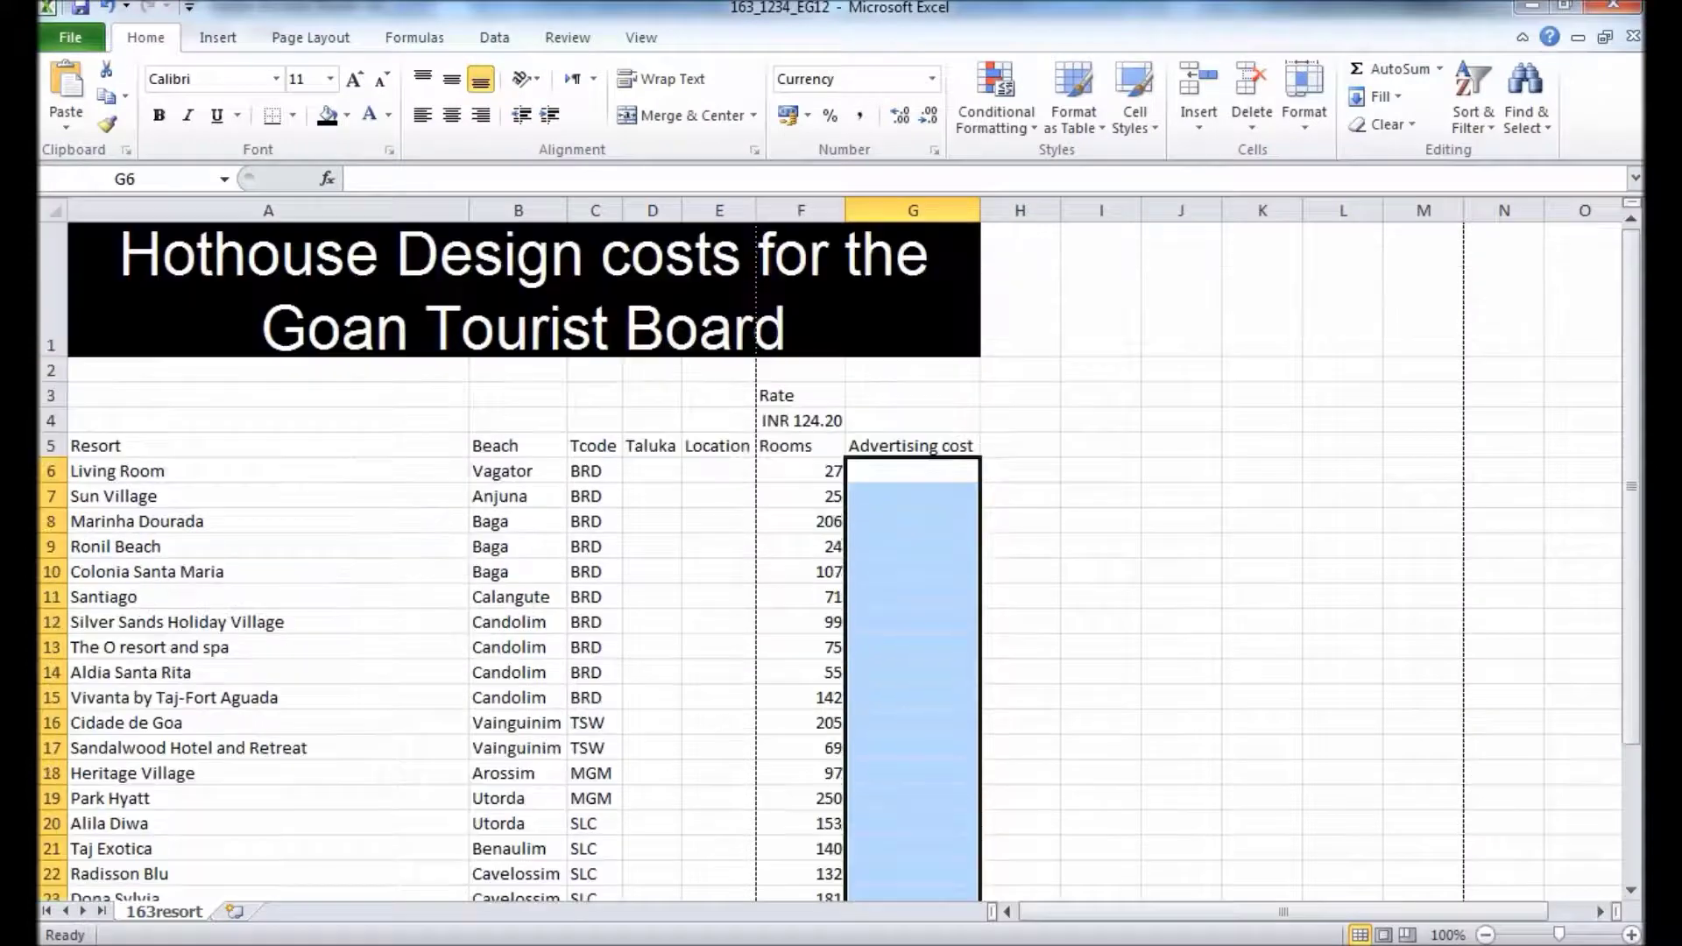
# - Make header rows 5 and 26 bold and underlined, then return to the exam paper
pyautogui.click(51, 260)
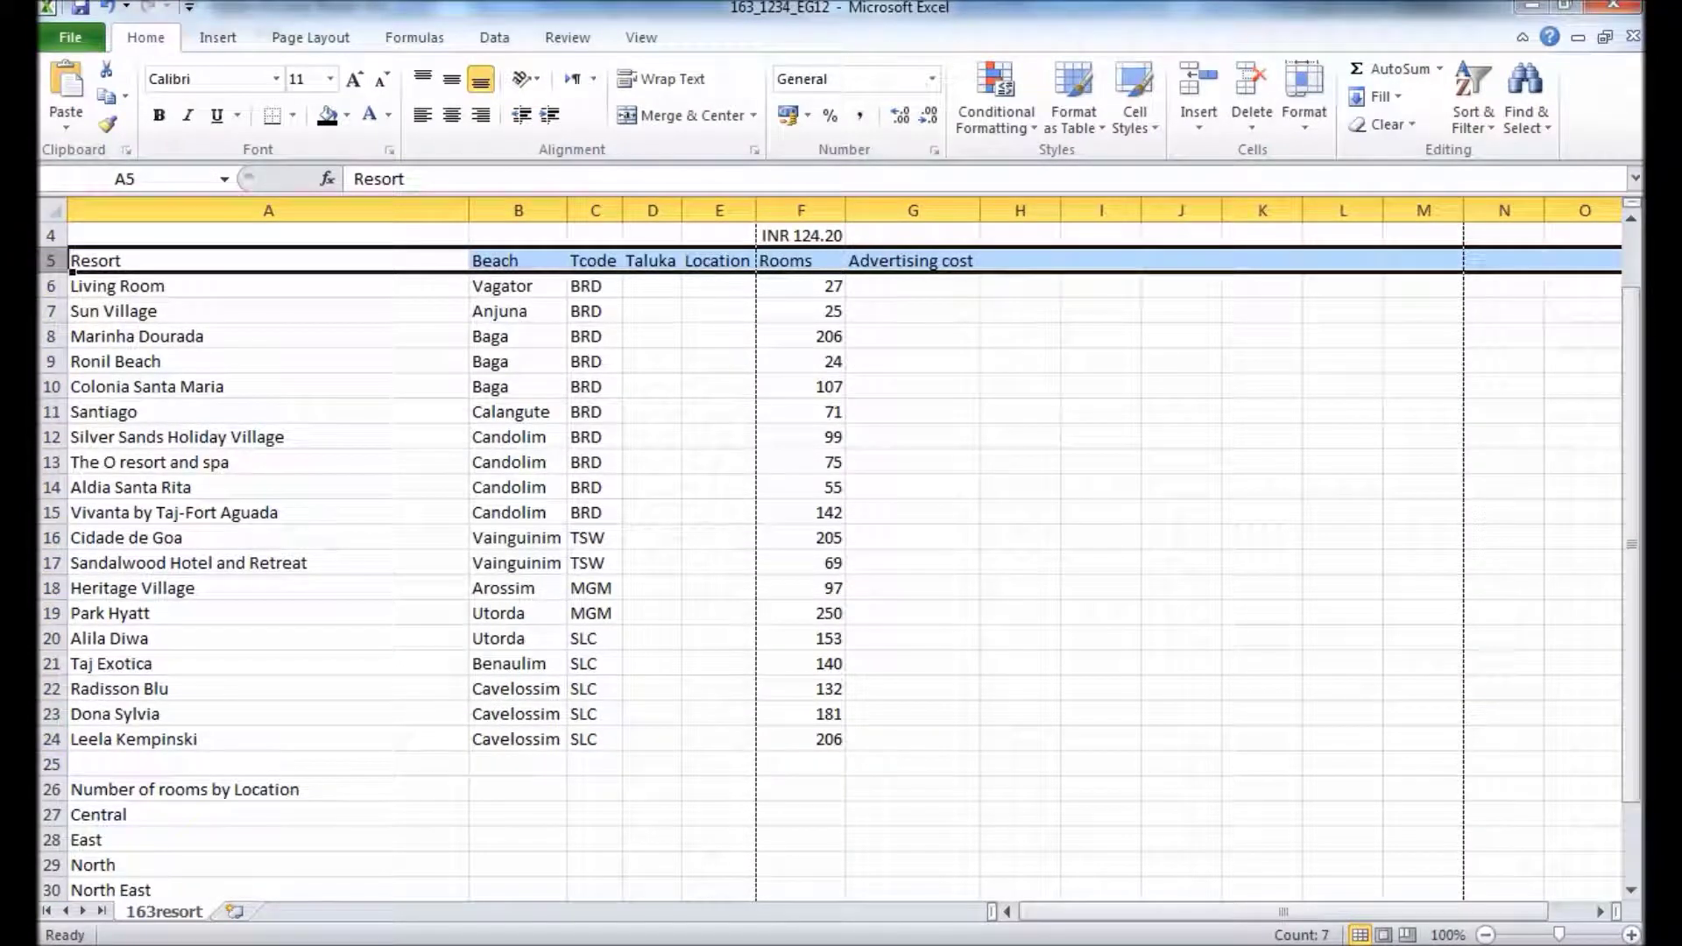
pyautogui.click(50, 789)
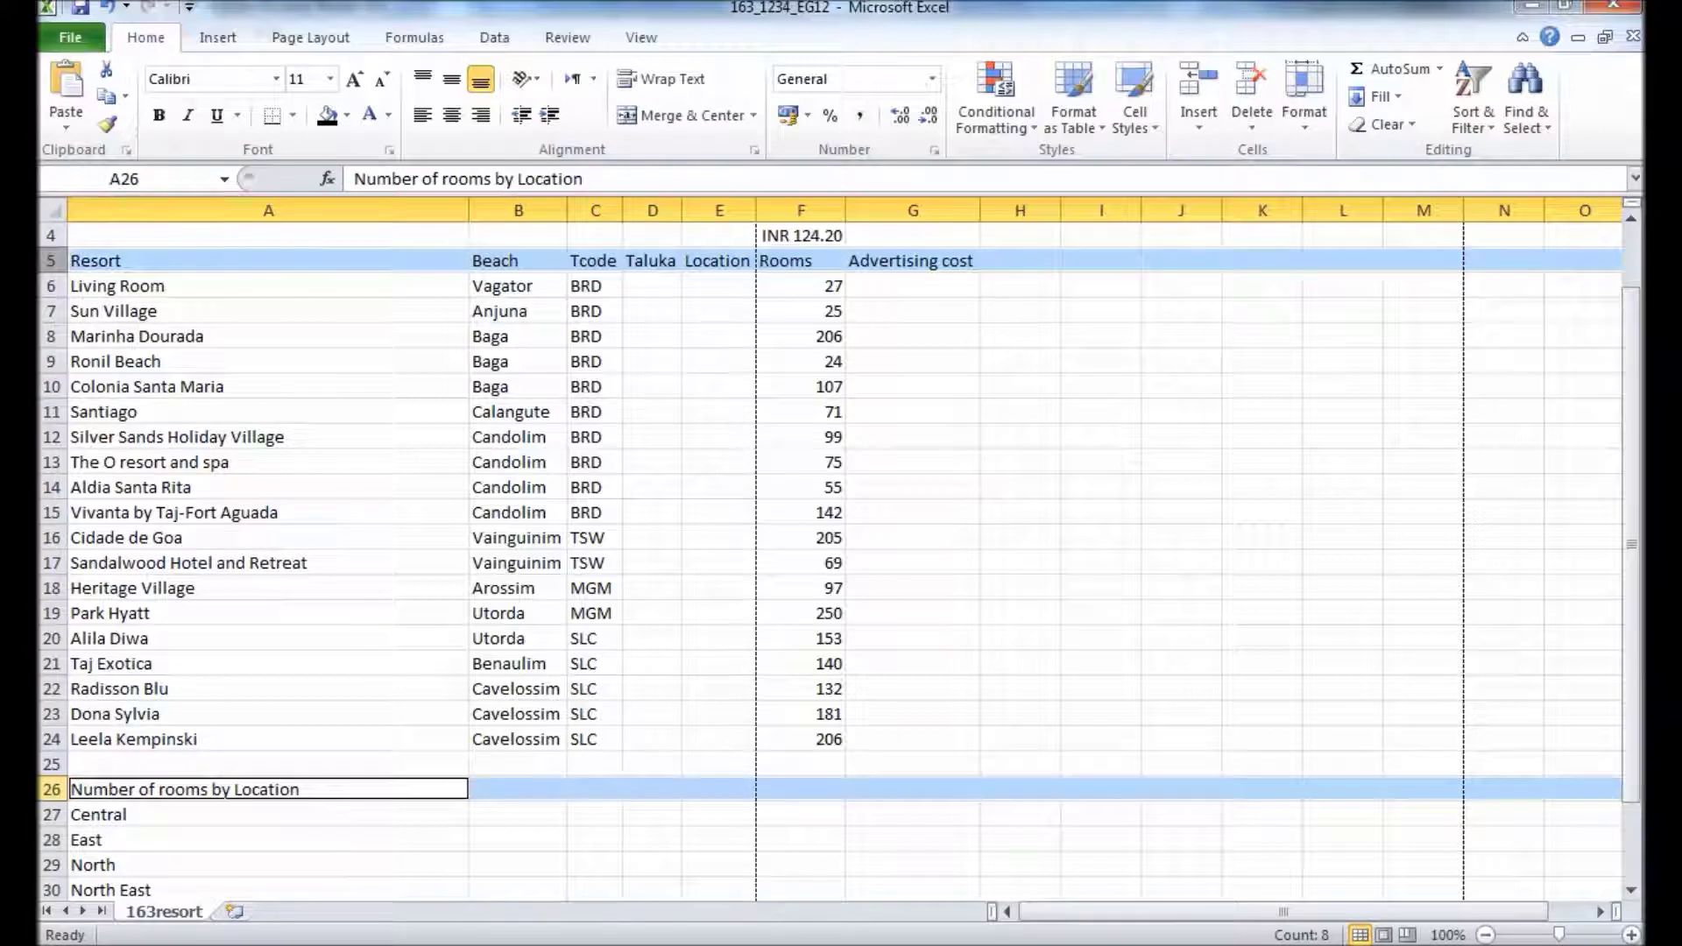
pyautogui.click(159, 115)
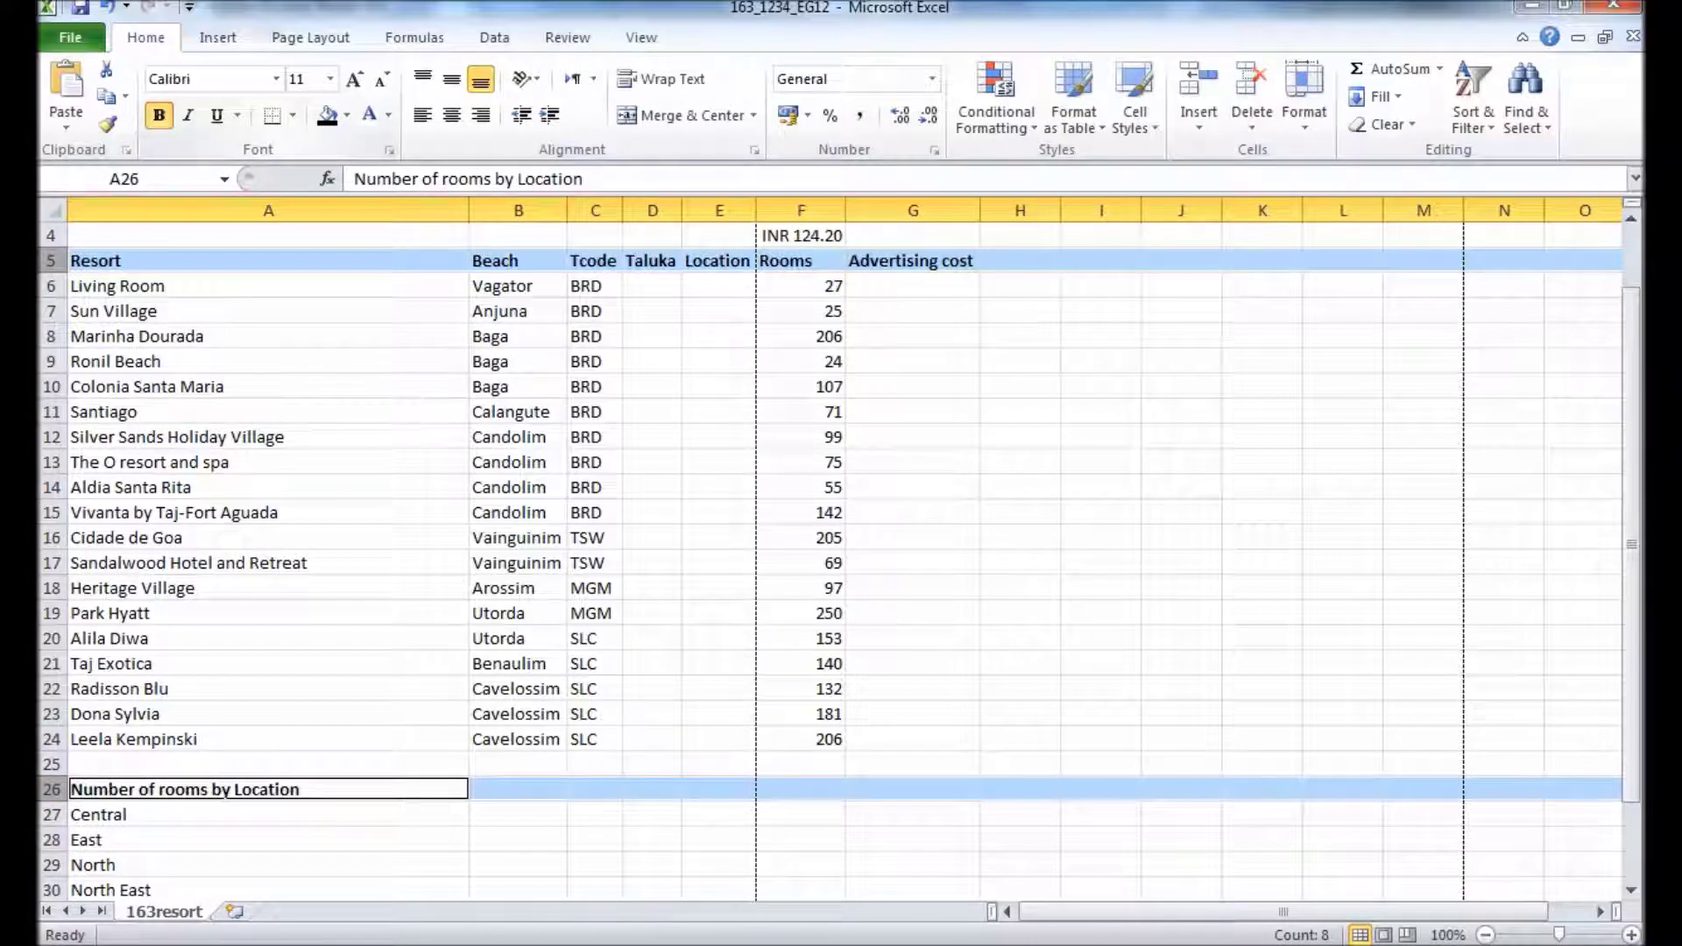
pyautogui.click(216, 114)
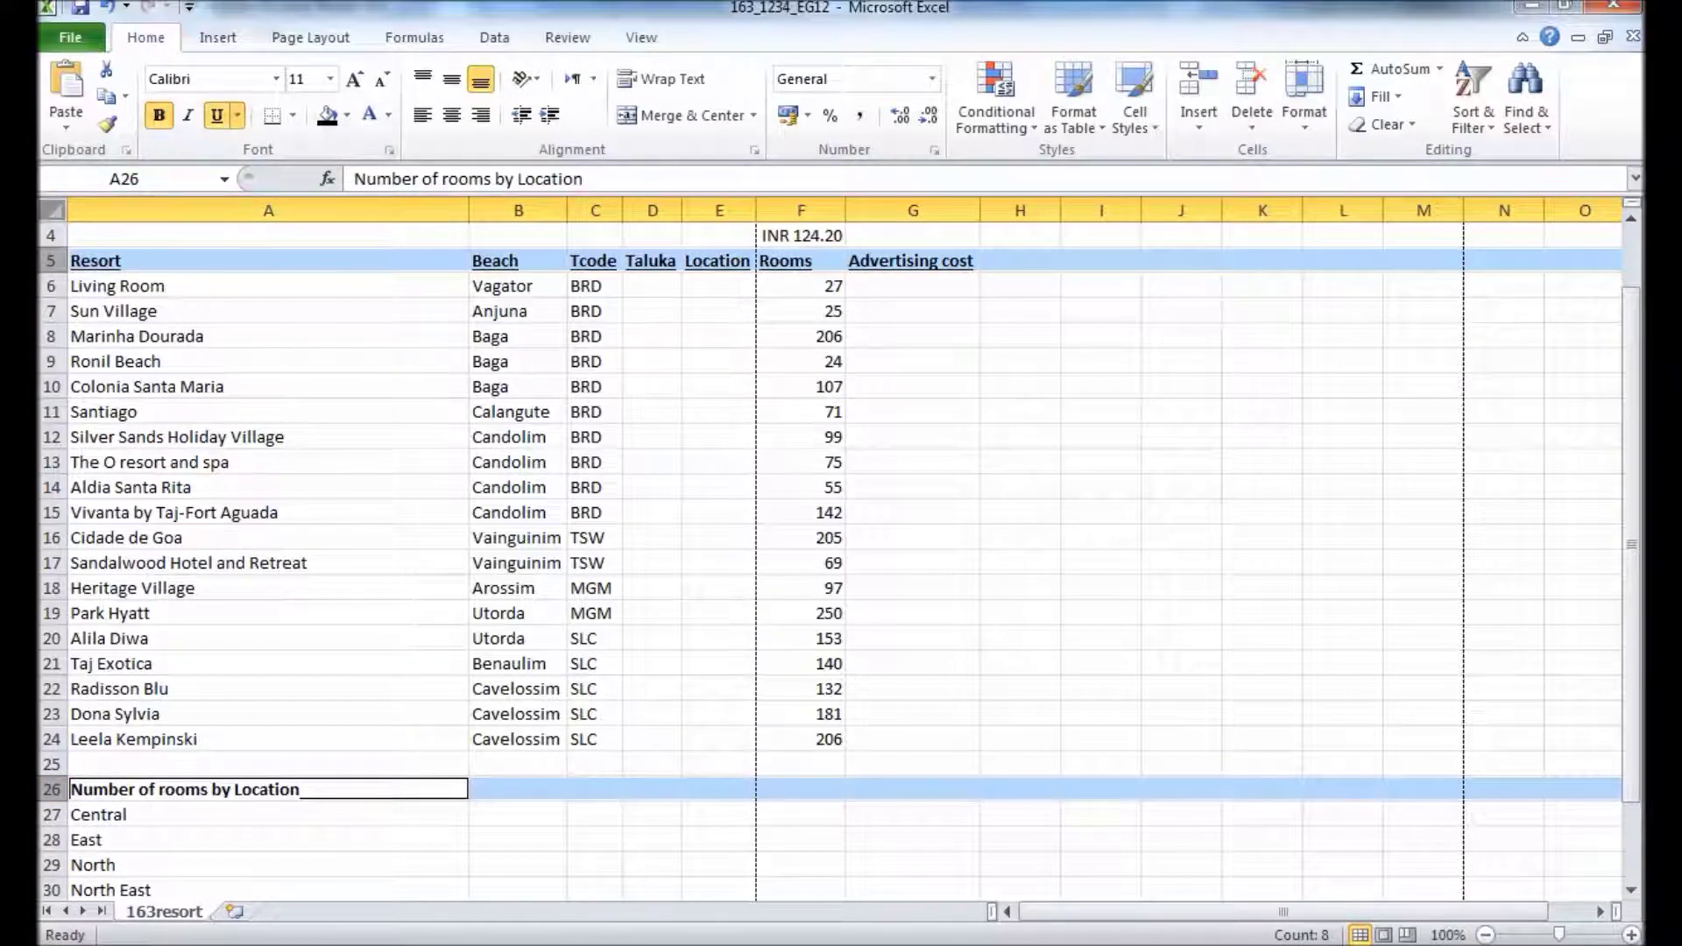
pyautogui.click(595, 714)
pyautogui.hotkey('alt', 'Tab')
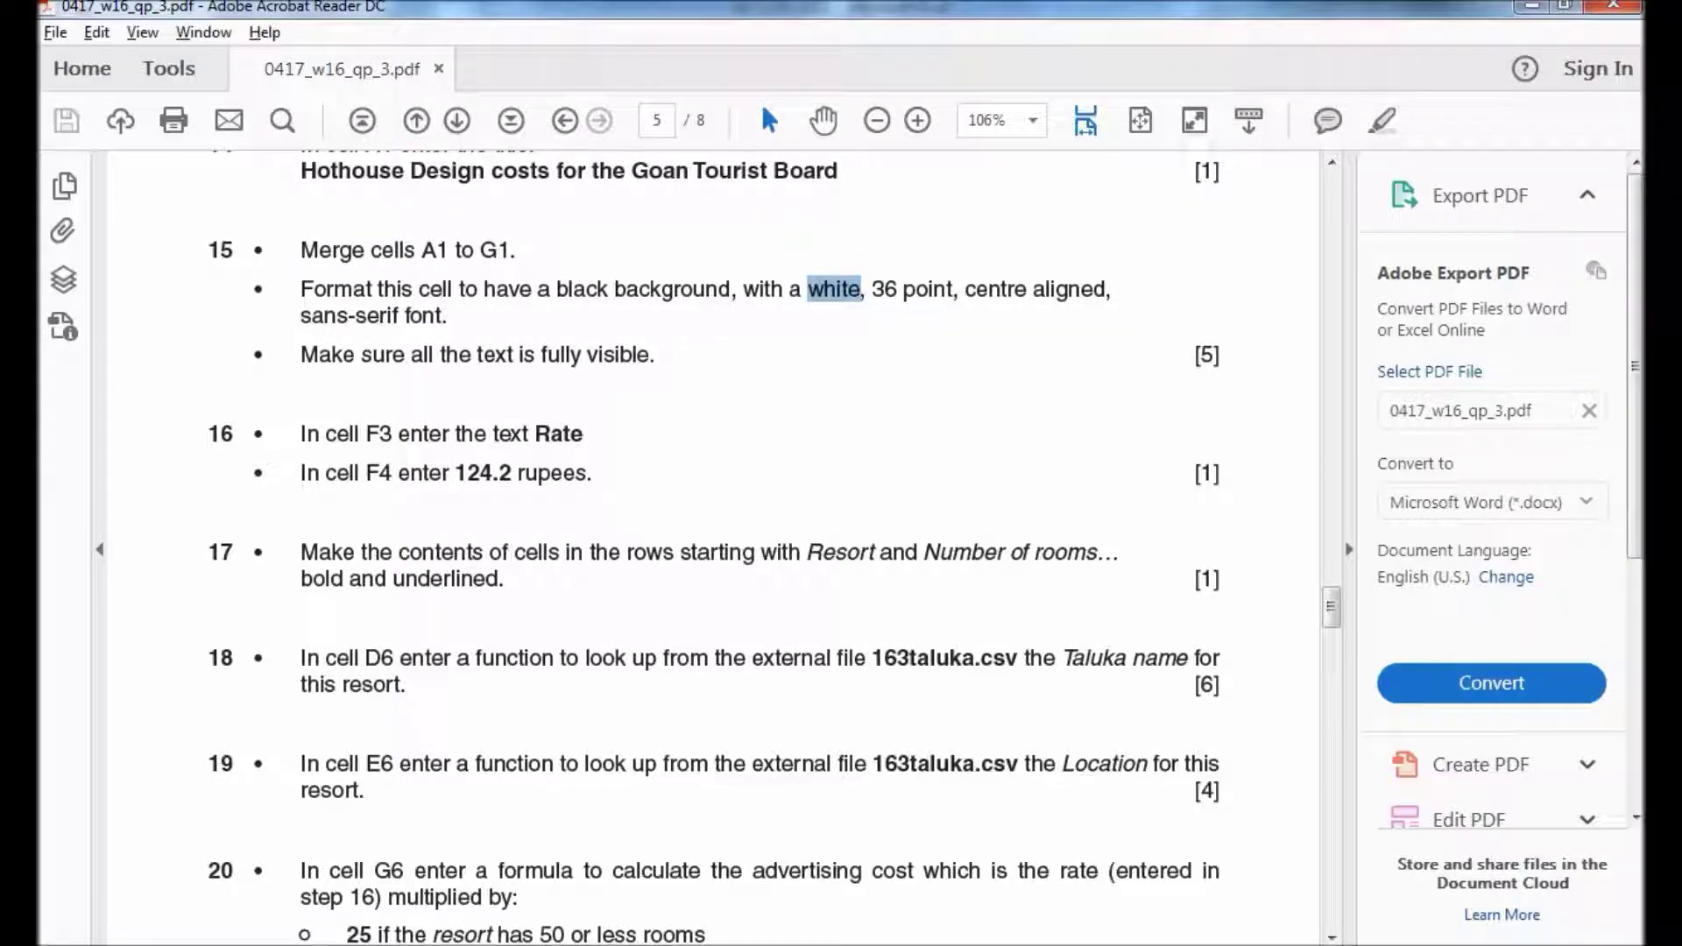
# - Highlight D6, 'look up', '163taluka.csv' and 'Taluka' in step 18, then return to Excel
pyautogui.scroll(-1, 683, 543)
pyautogui.moveTo(364, 597); pyautogui.dragTo(394, 597)
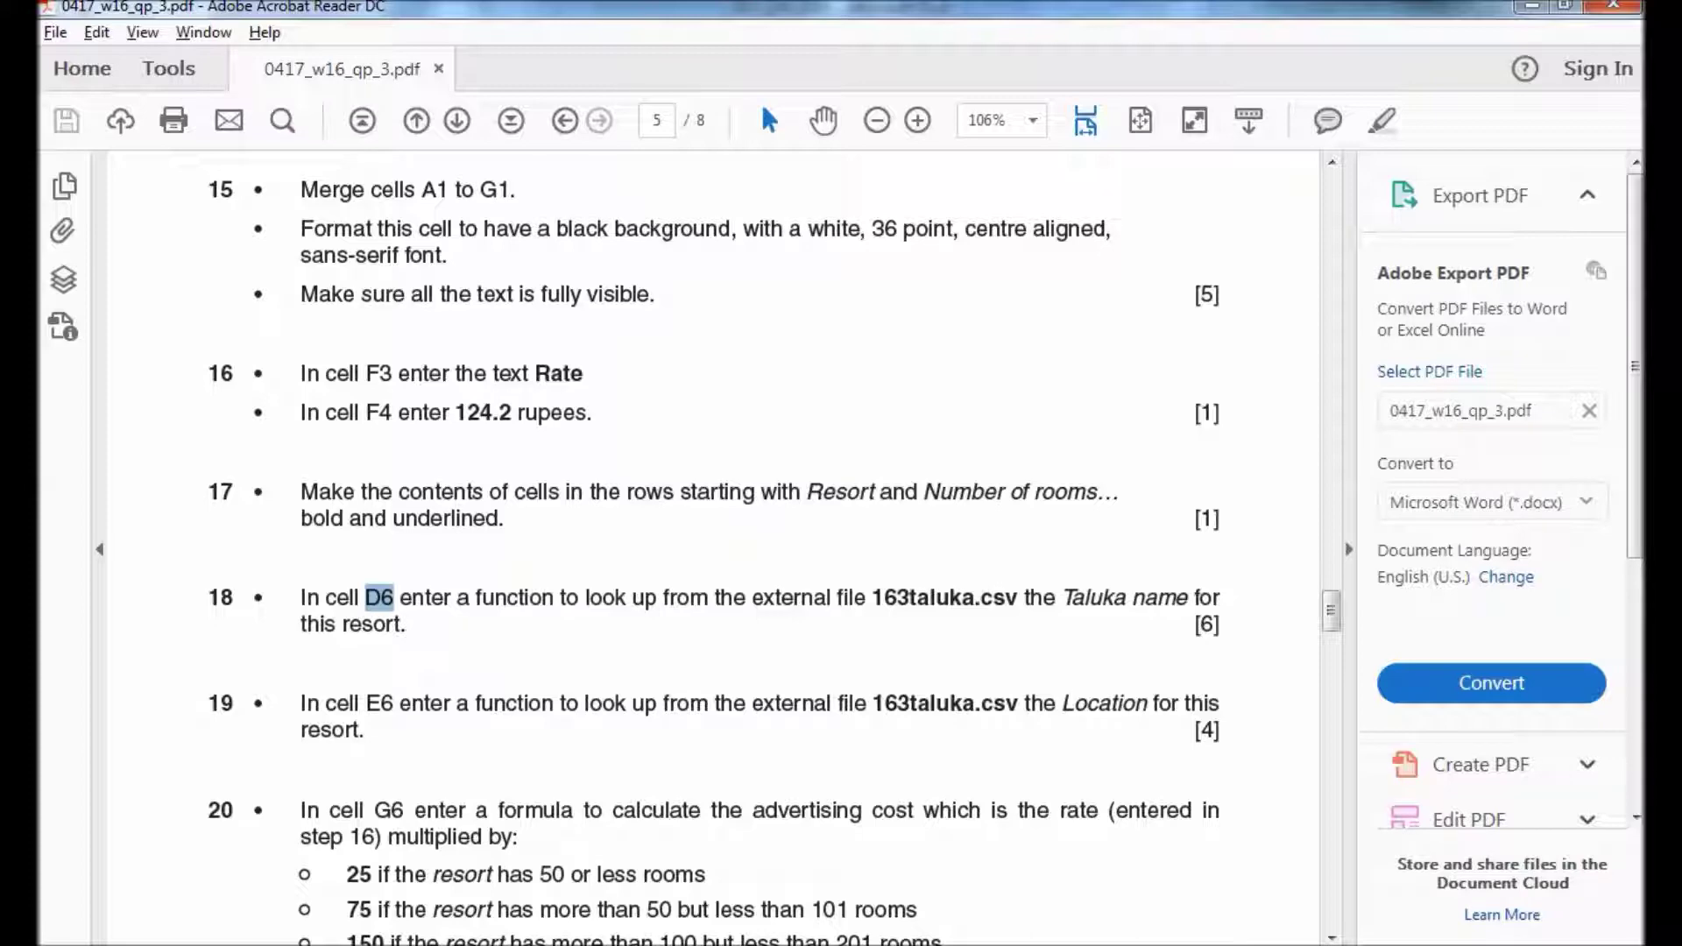
pyautogui.moveTo(586, 598); pyautogui.dragTo(659, 598)
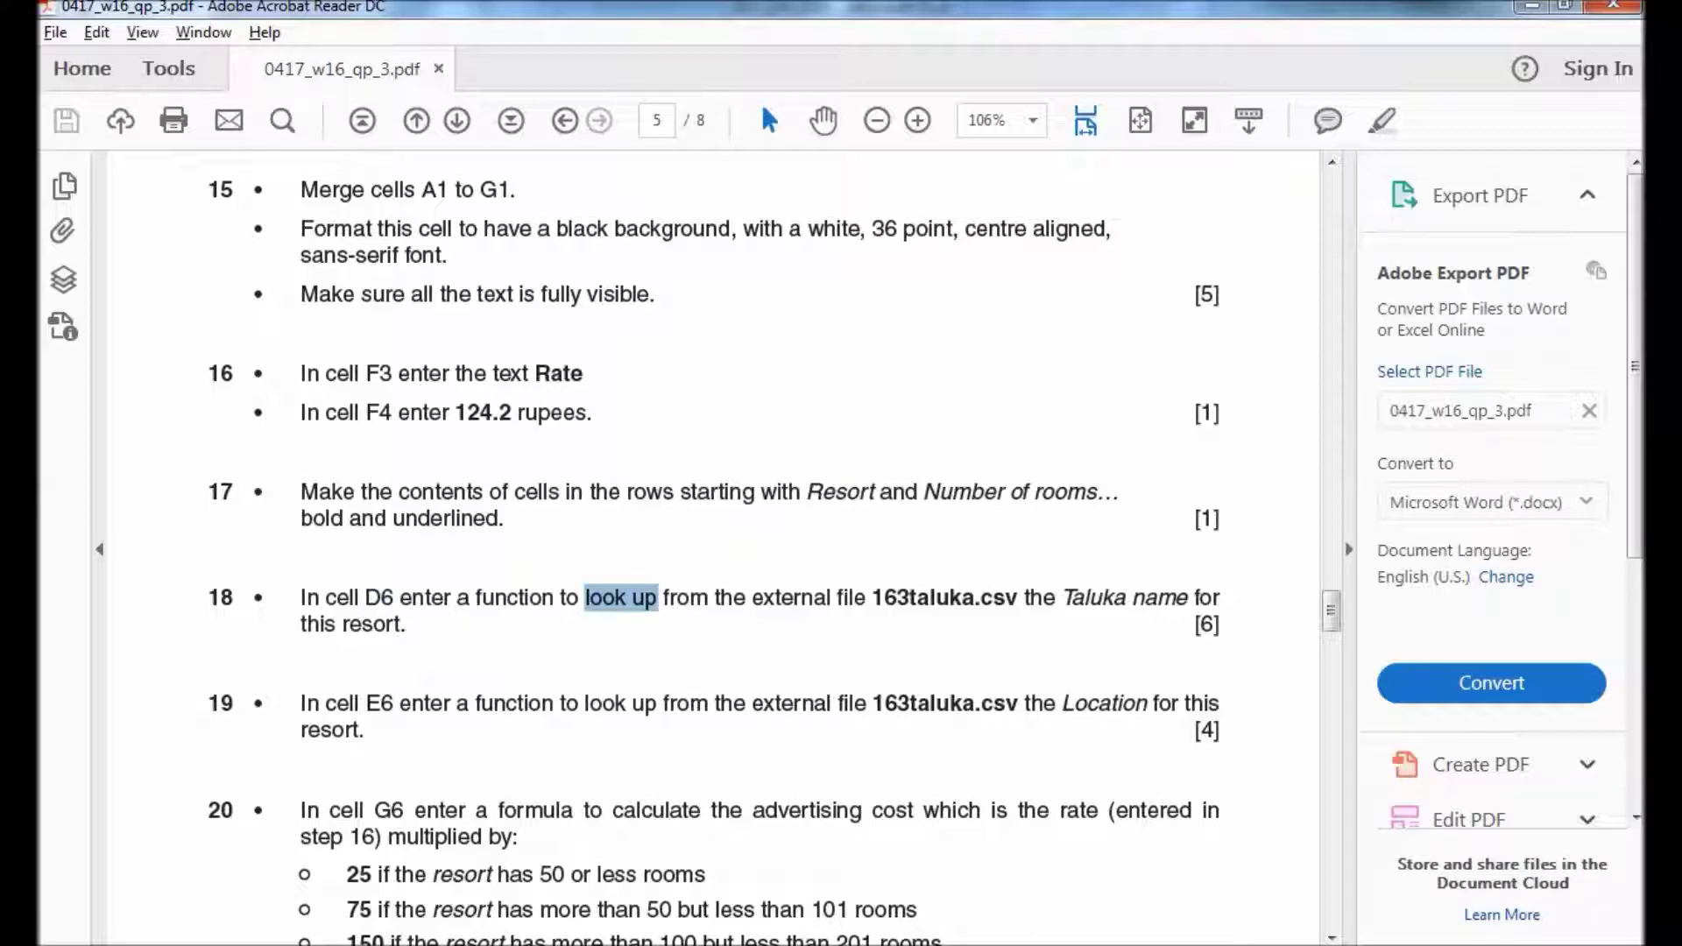
pyautogui.moveTo(1018, 598); pyautogui.dragTo(885, 597)
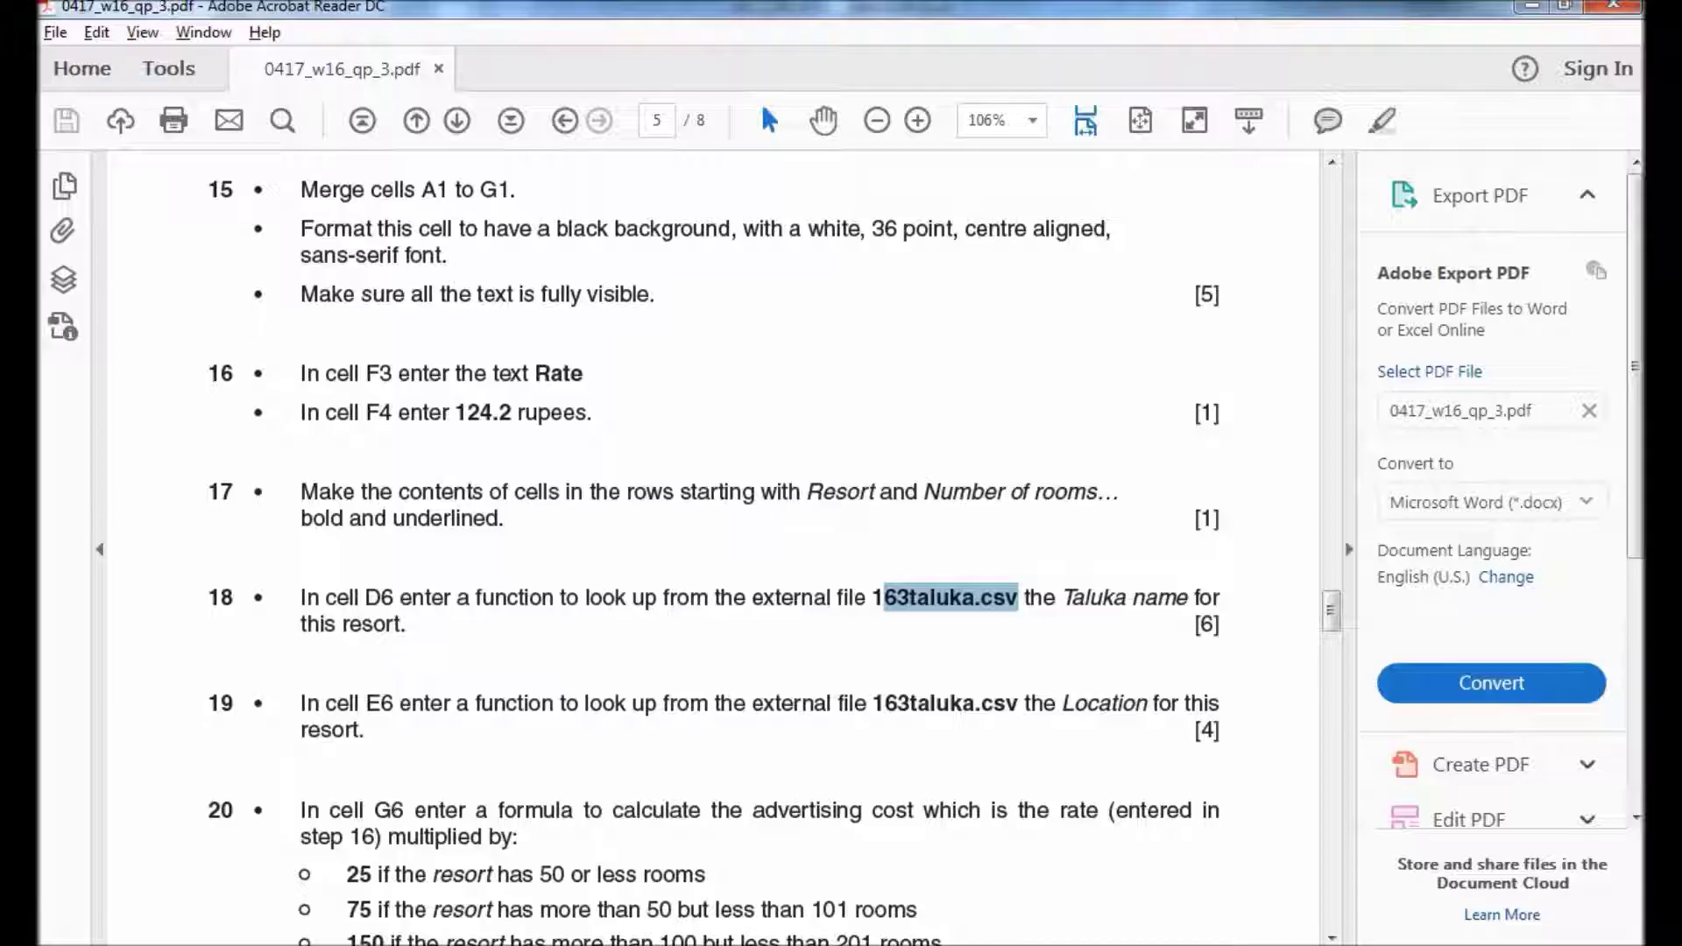
pyautogui.moveTo(1127, 598); pyautogui.dragTo(1057, 597)
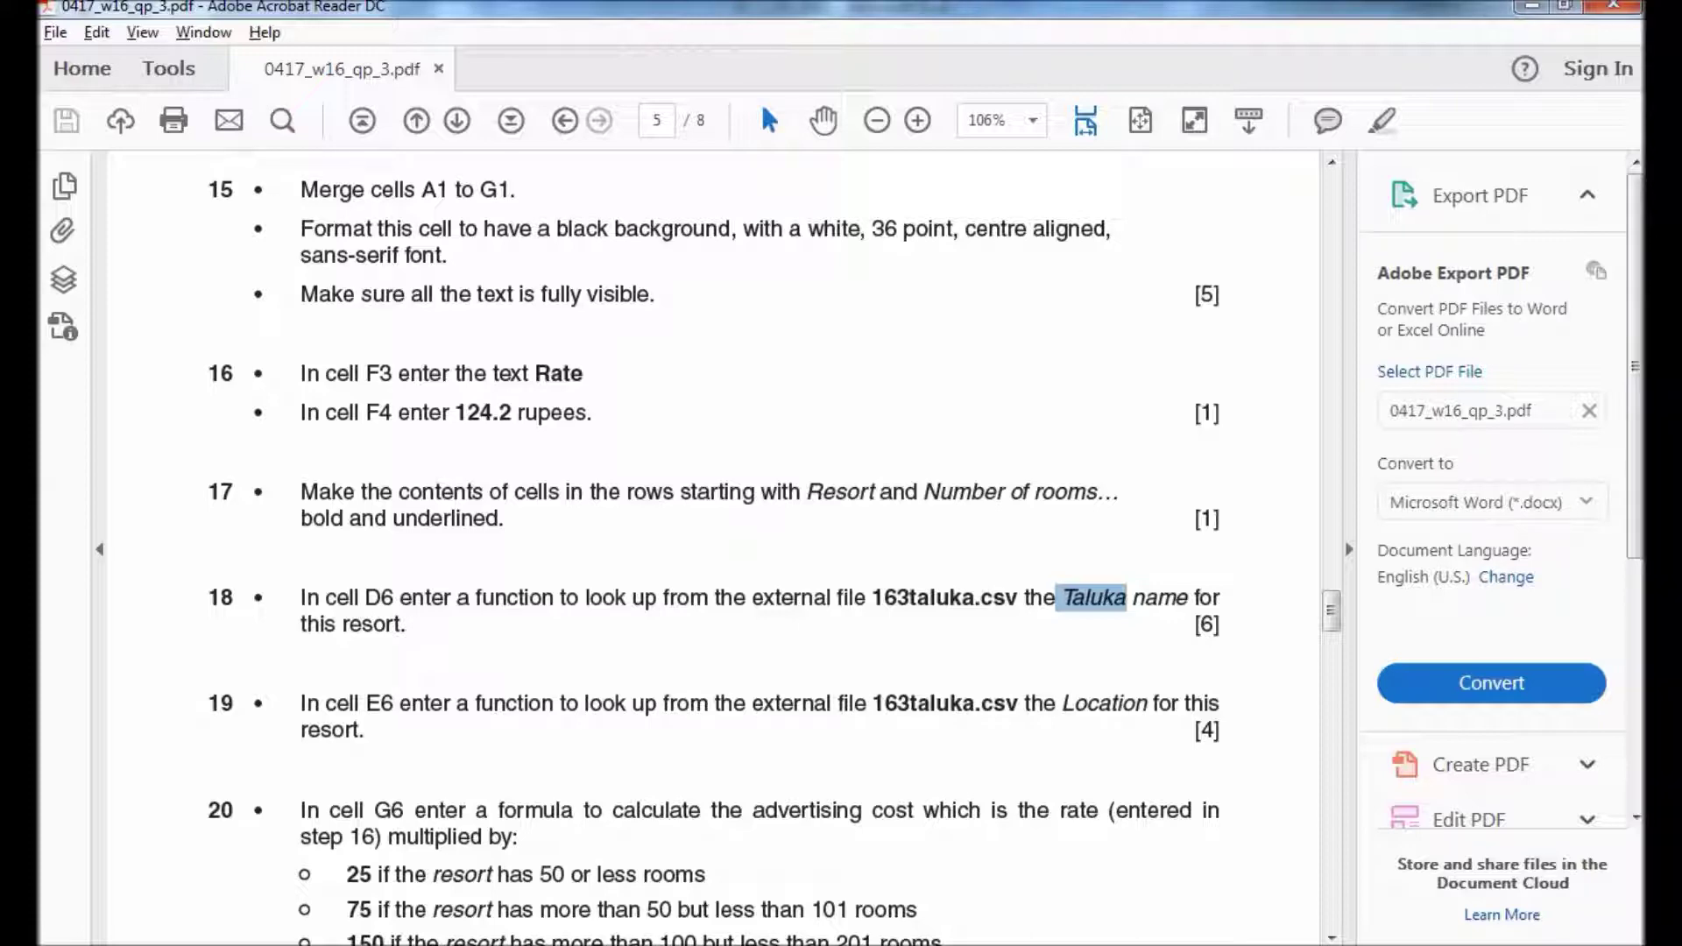
pyautogui.hotkey('alt', 'Tab')
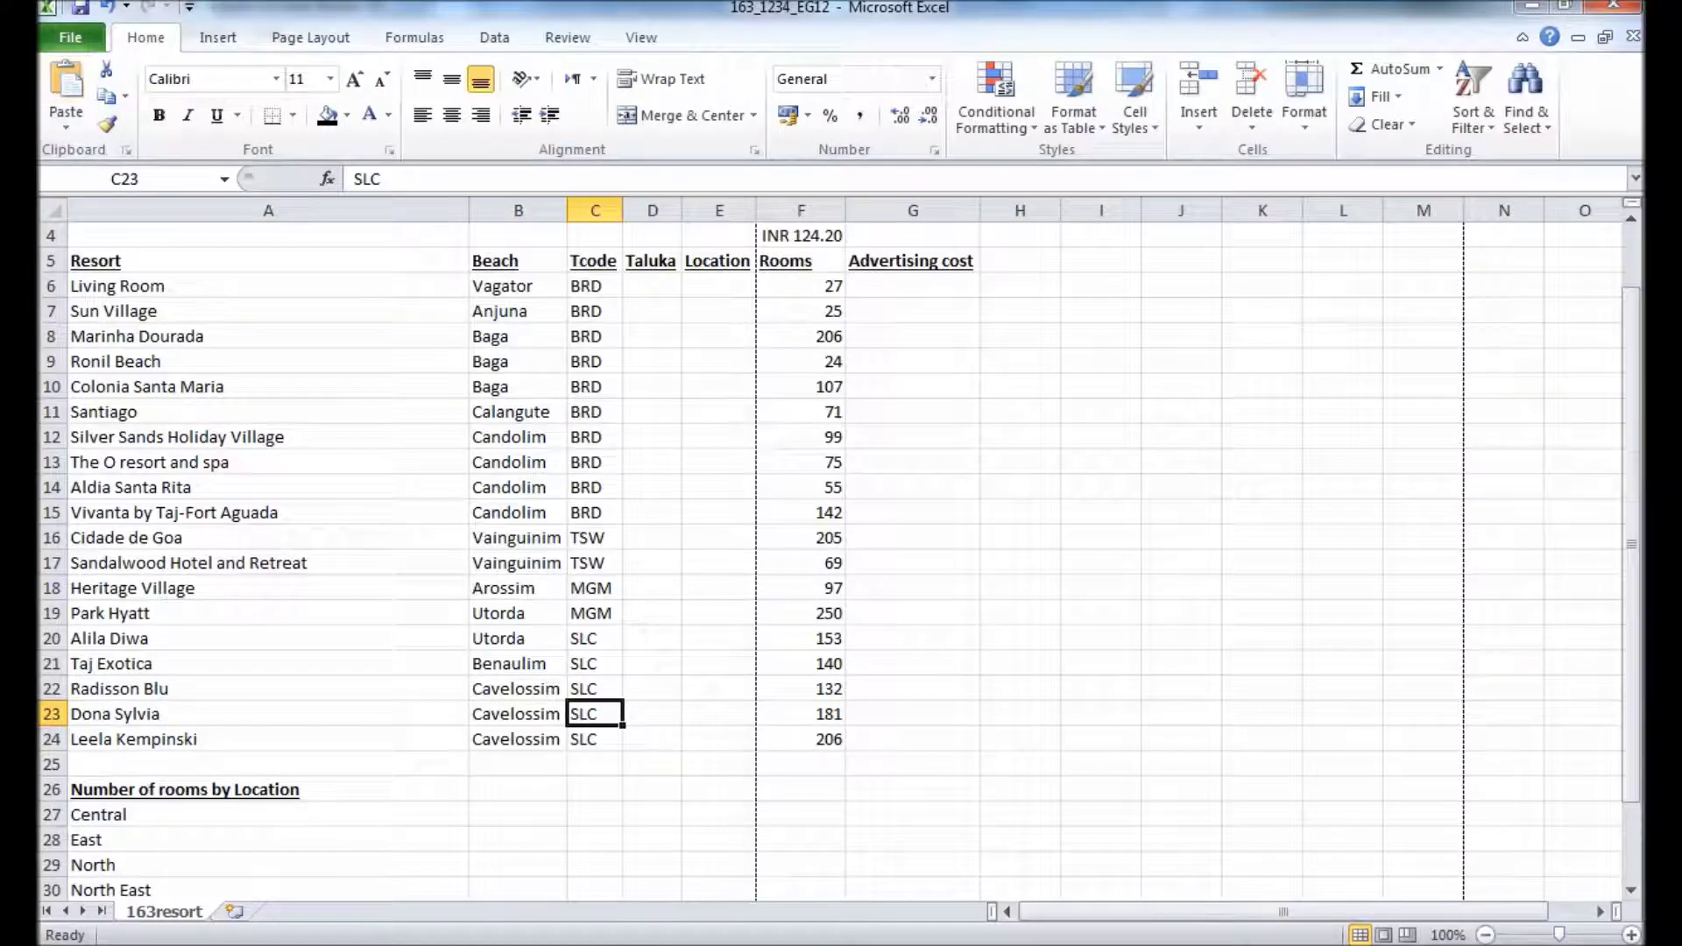
# - Open 163taluka.csv from File > Open with the file type set to All Files
pyautogui.click(70, 37)
pyautogui.click(105, 142)
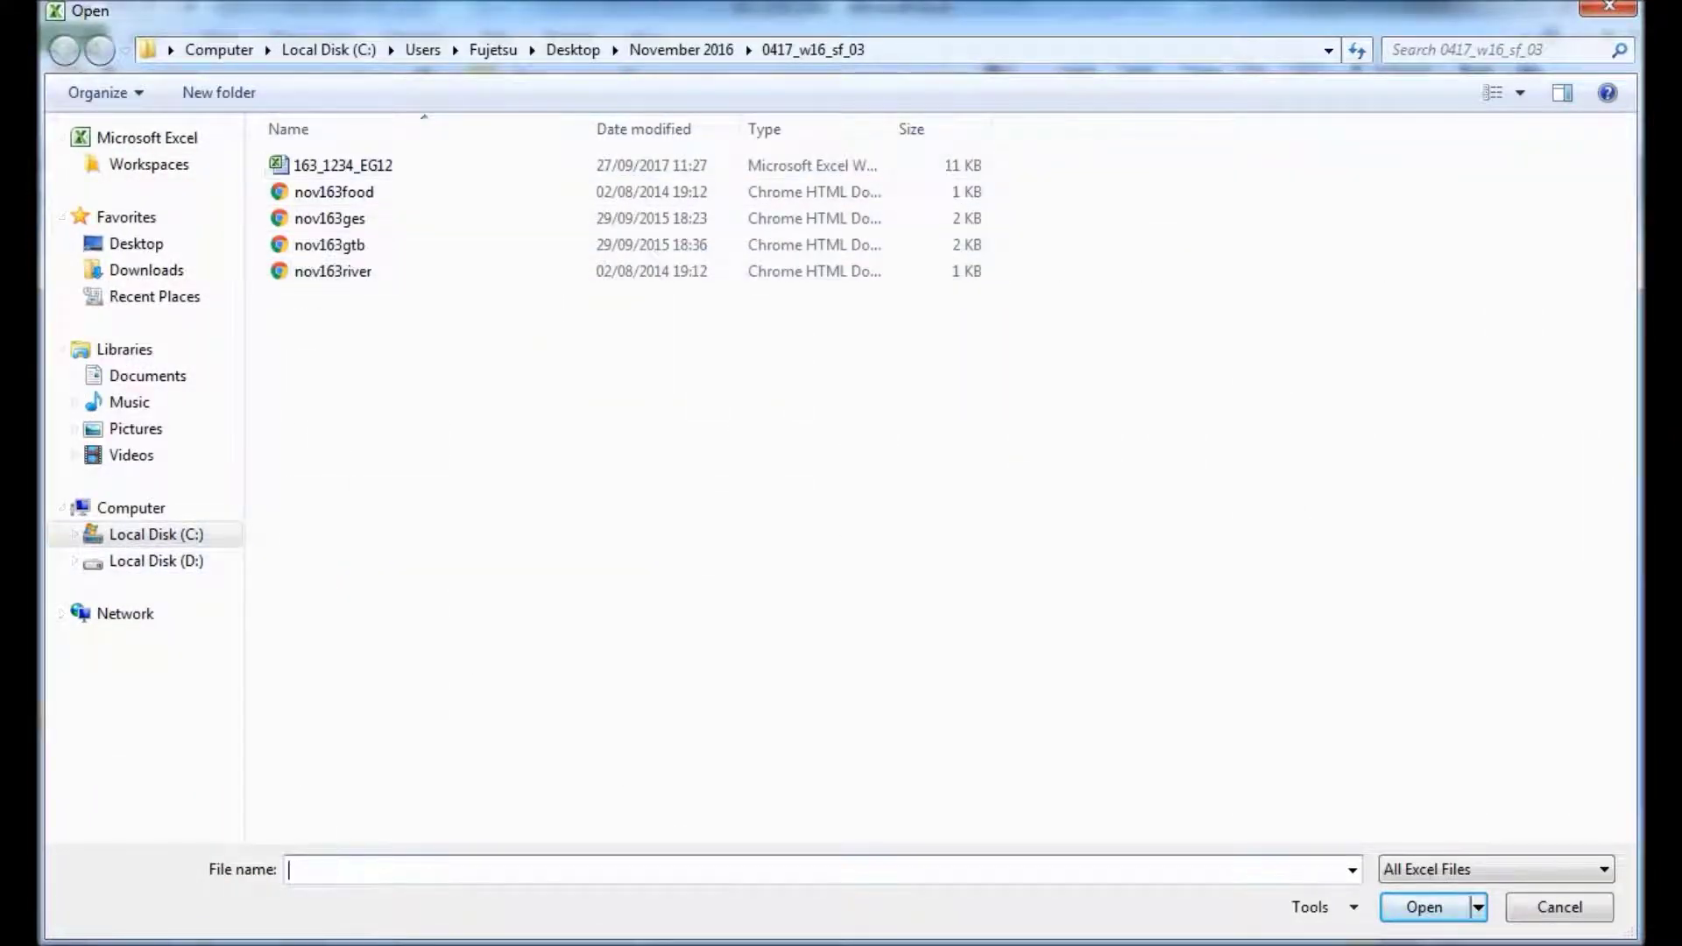
pyautogui.click(1496, 869)
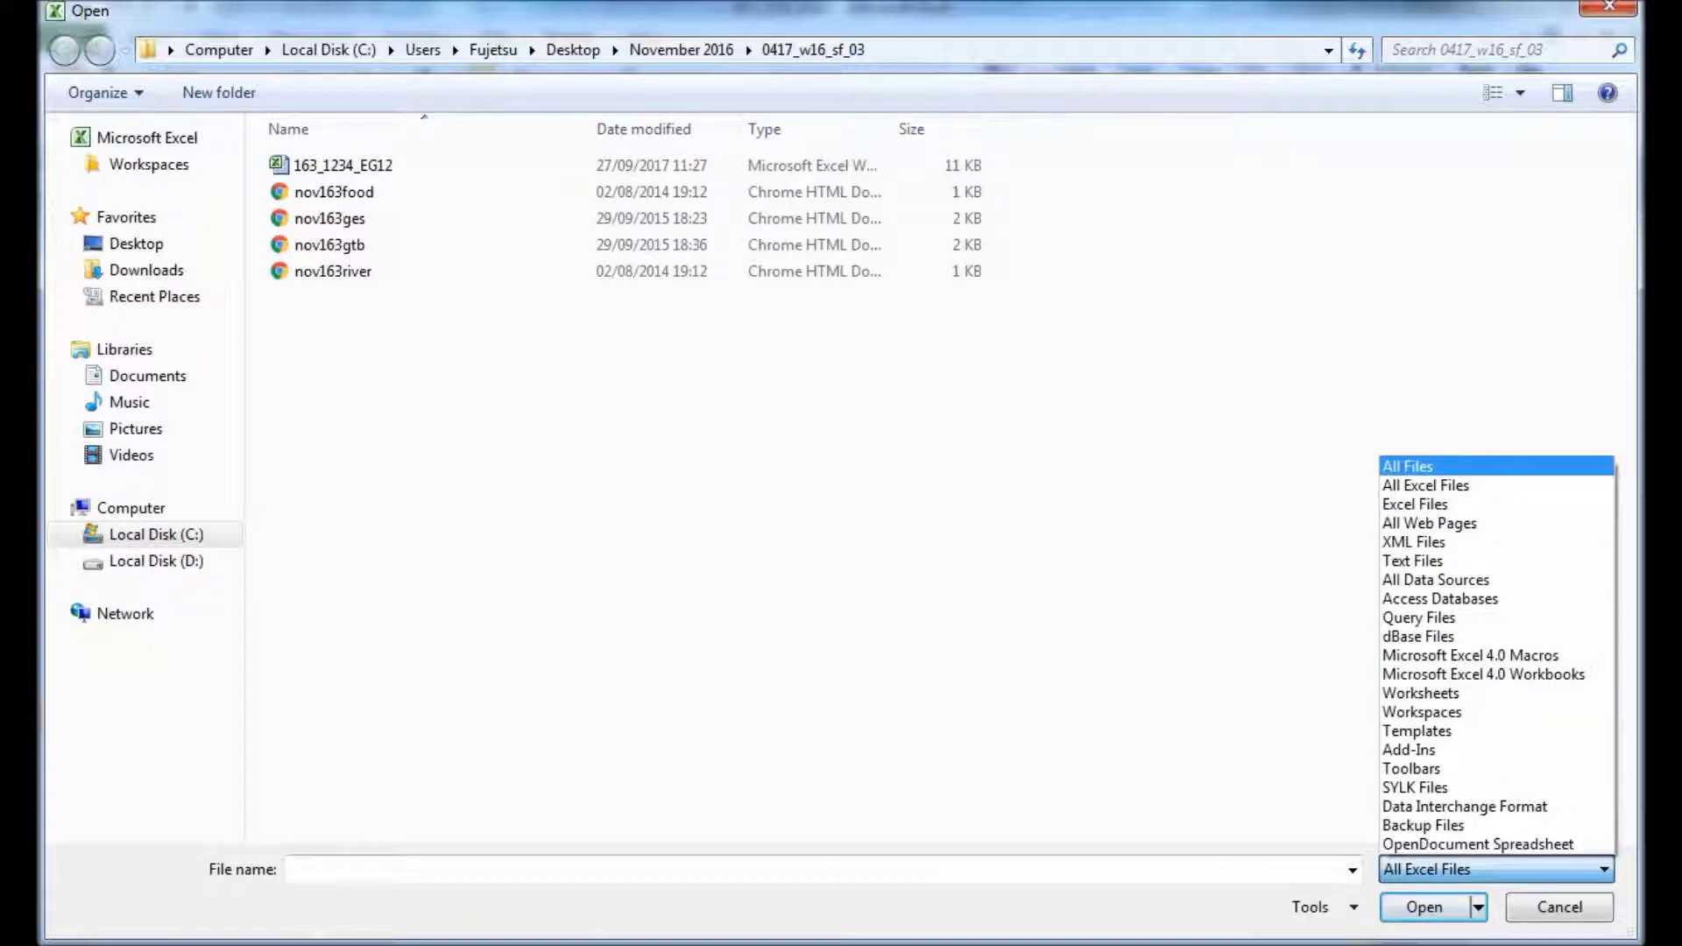
pyautogui.click(1408, 467)
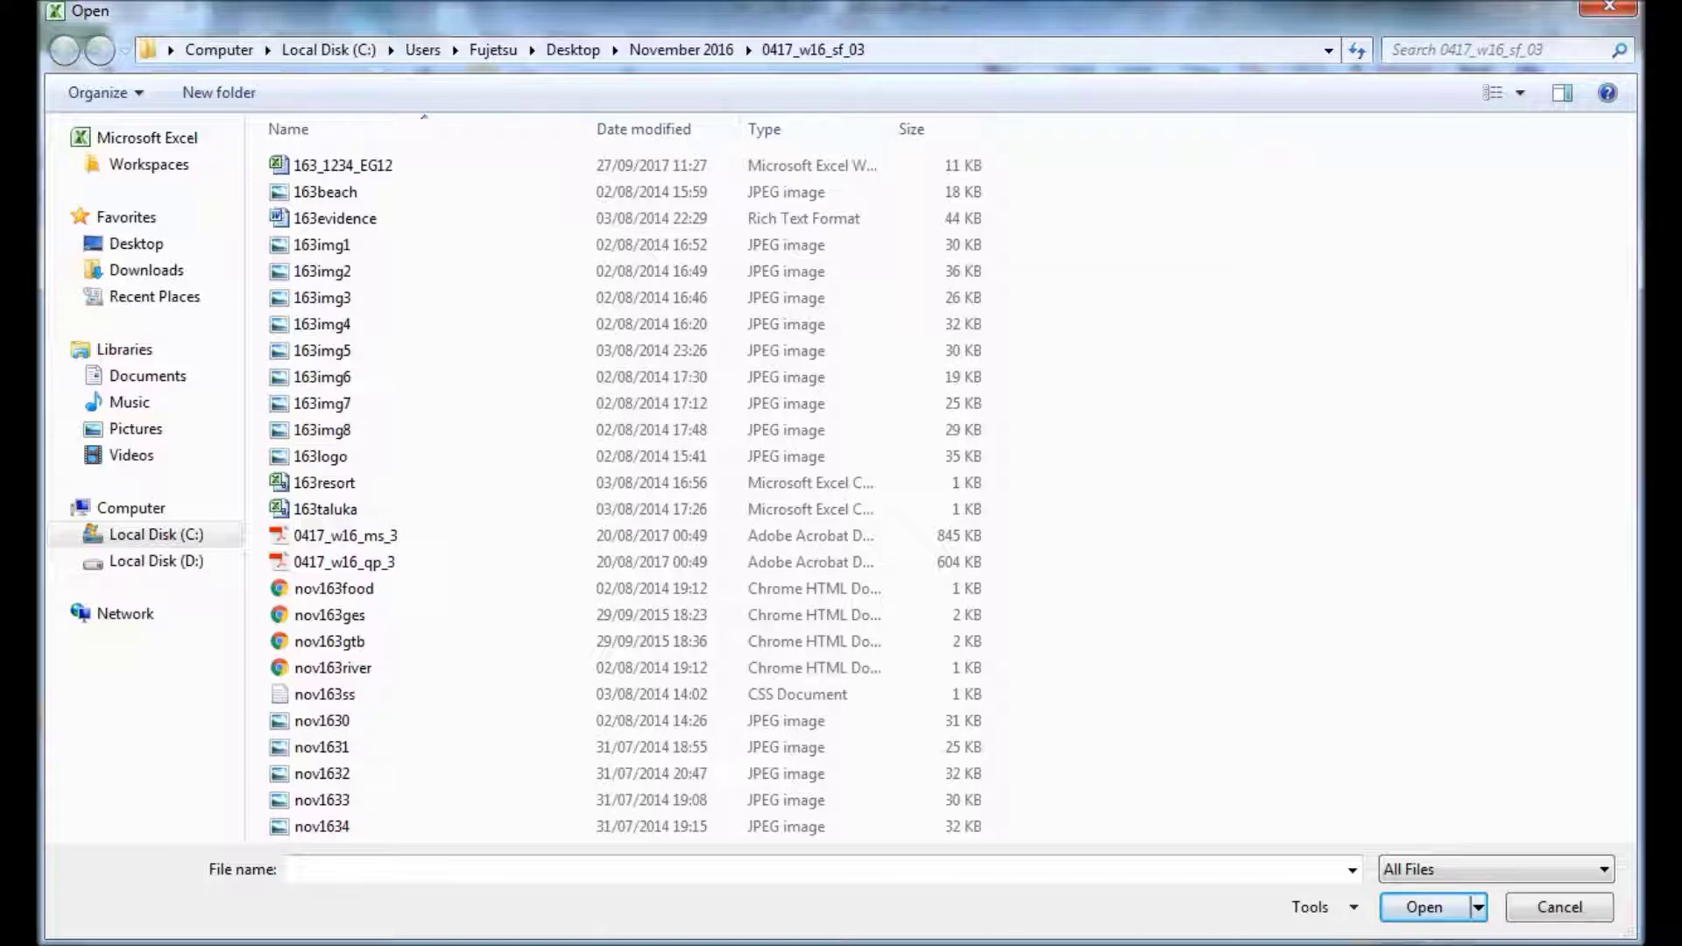
pyautogui.click(329, 509)
pyautogui.press('Return')
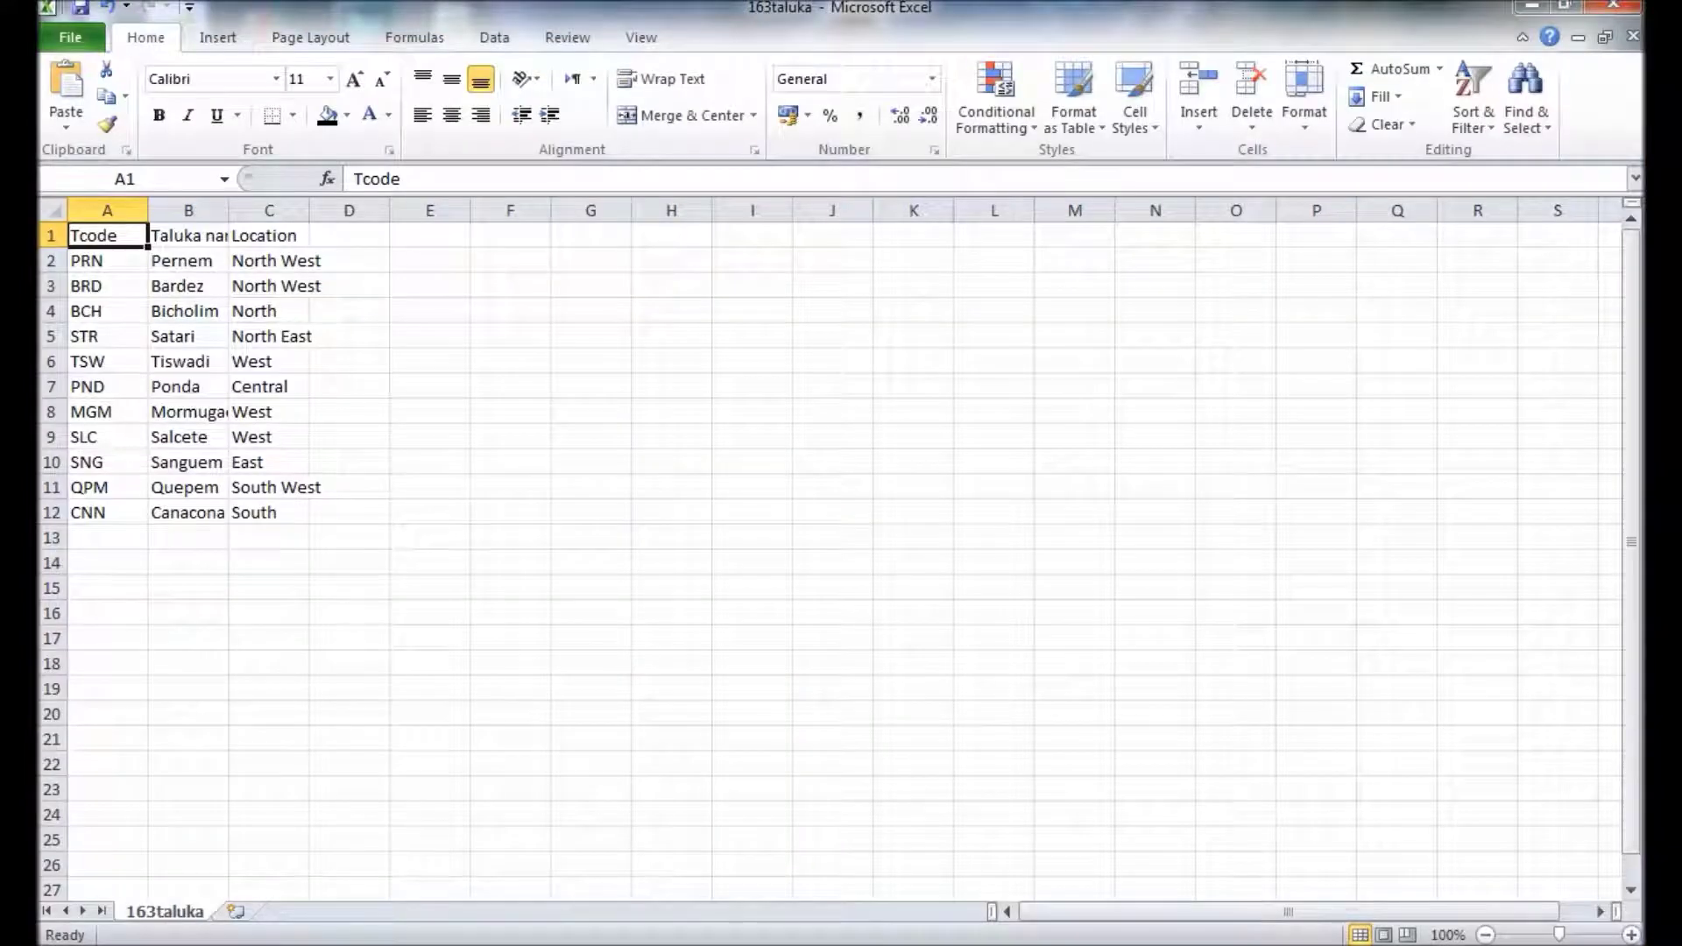
pyautogui.click(52, 210)
# - Auto-fit the 163taluka columns, then start inserting a function into D6 of 163_1234_EG12
pyautogui.doubleClick(148, 210)
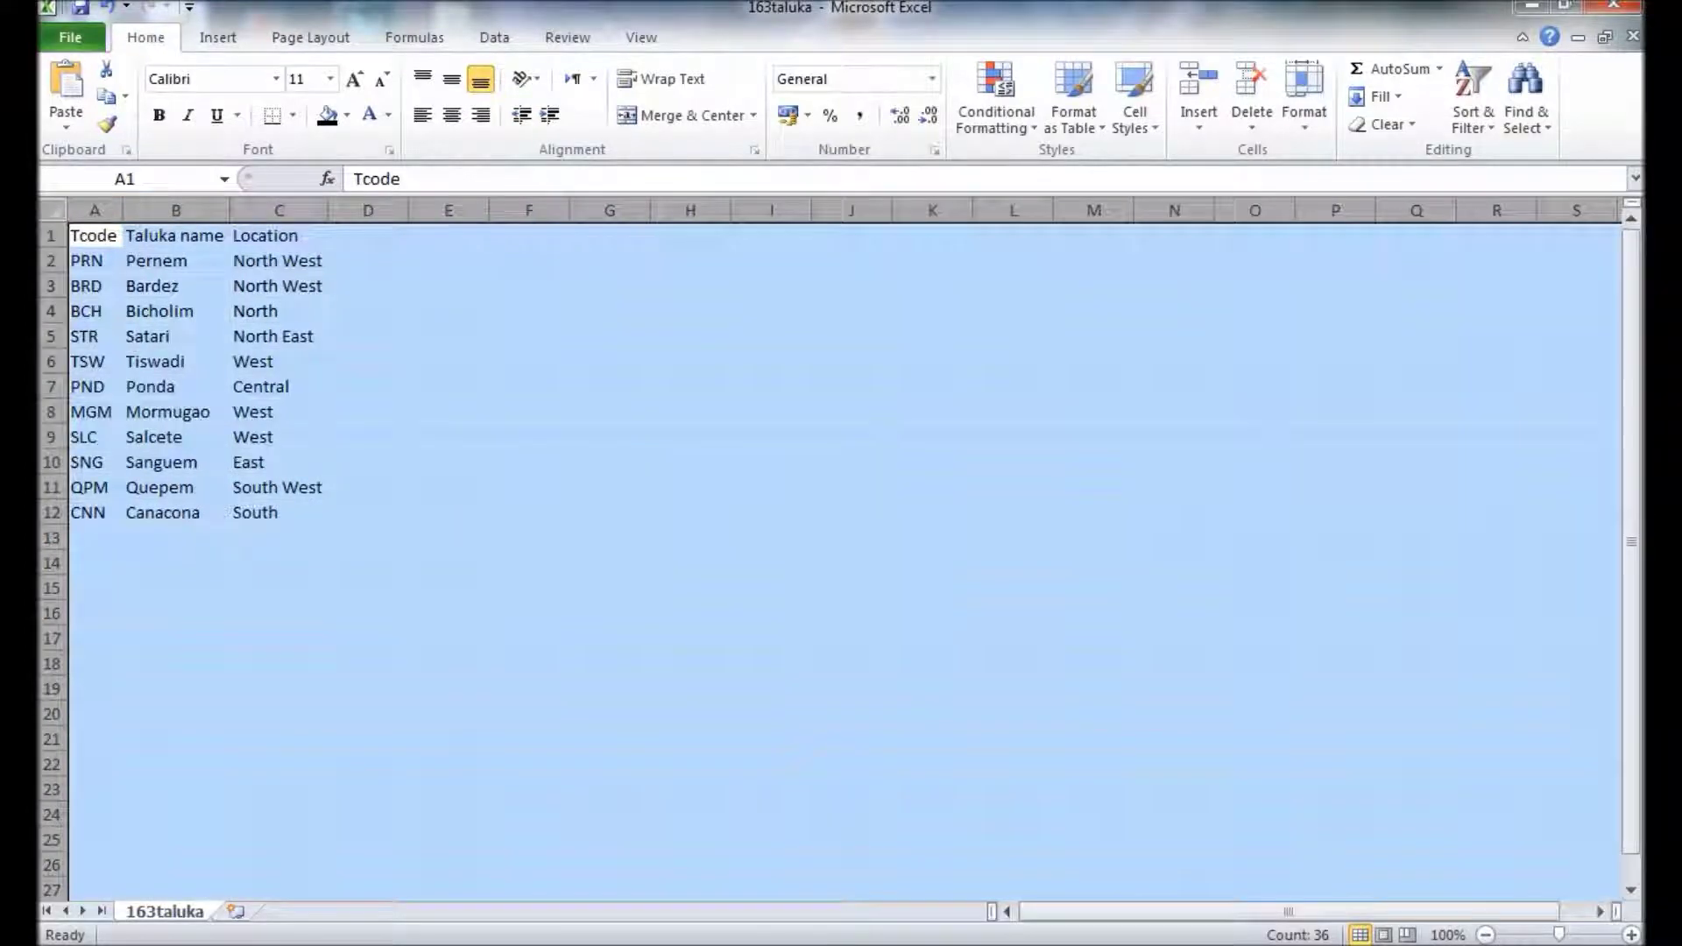
pyautogui.click(279, 412)
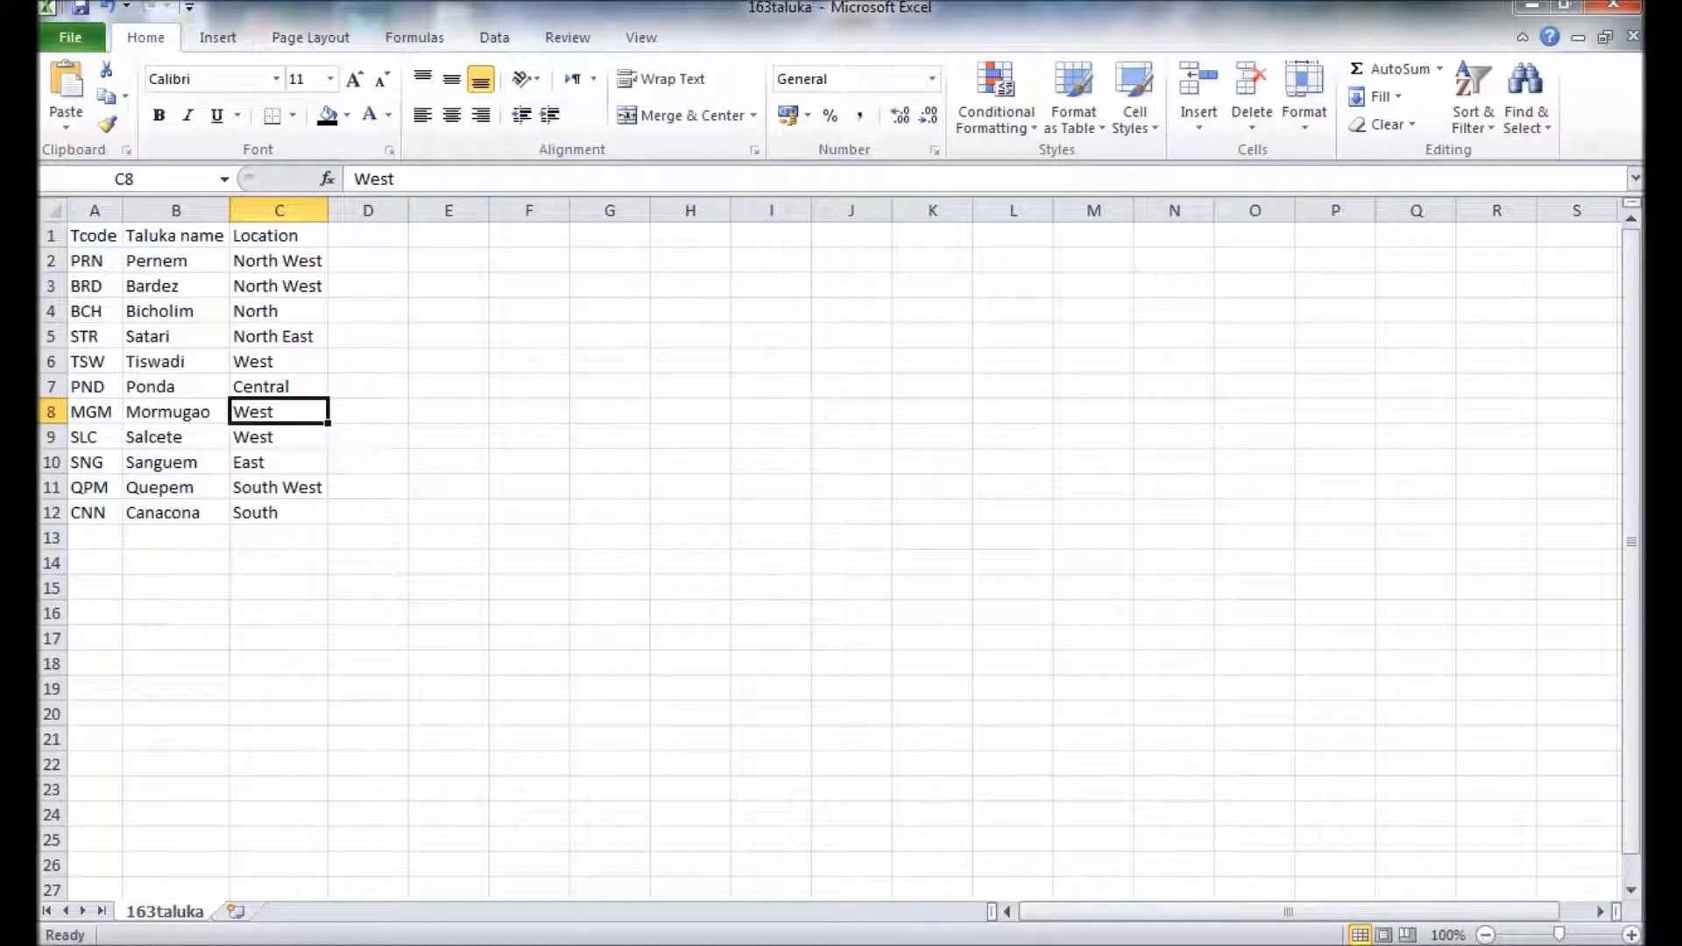
pyautogui.click(394, 841)
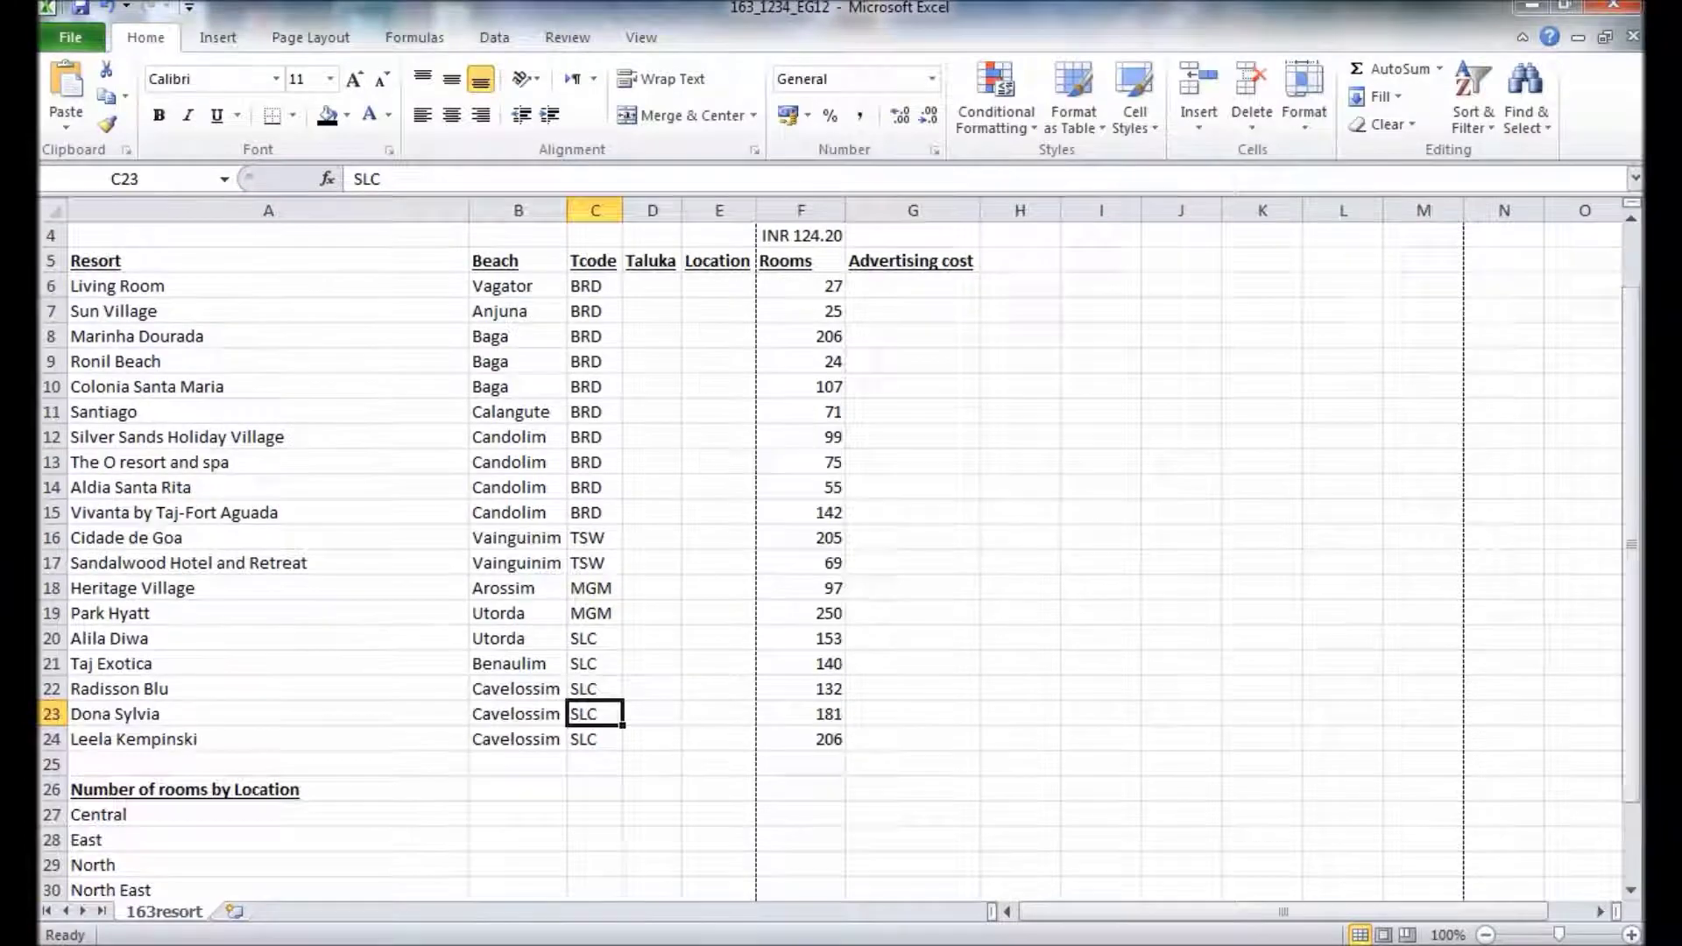
pyautogui.click(652, 471)
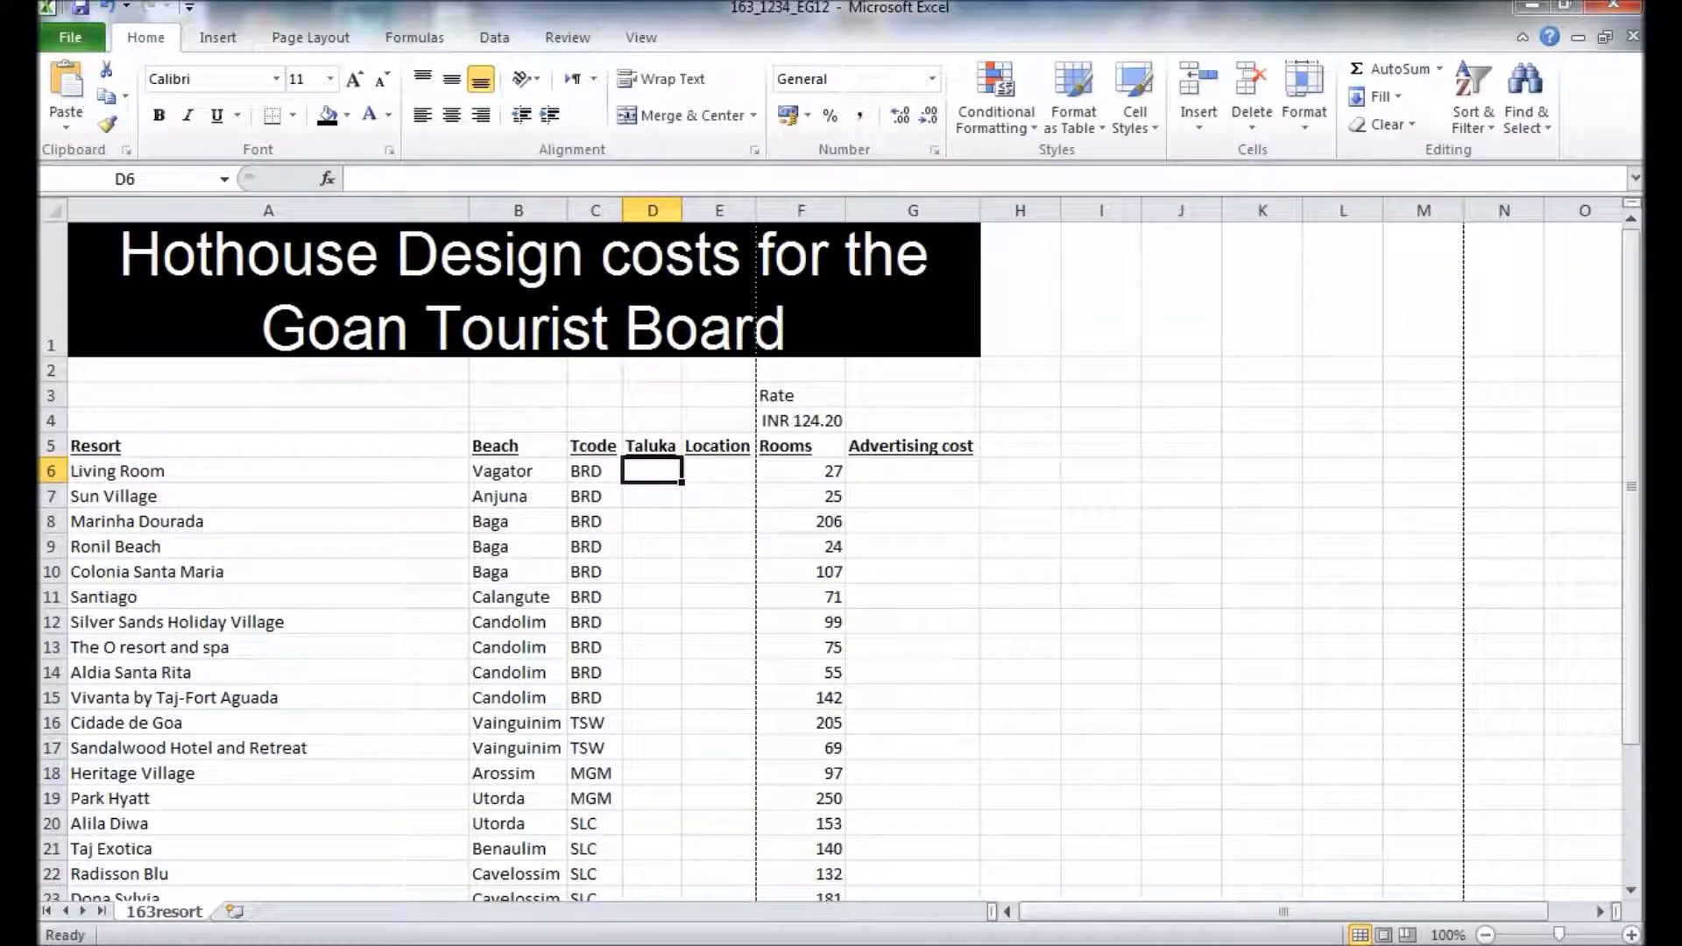
pyautogui.click(684, 841)
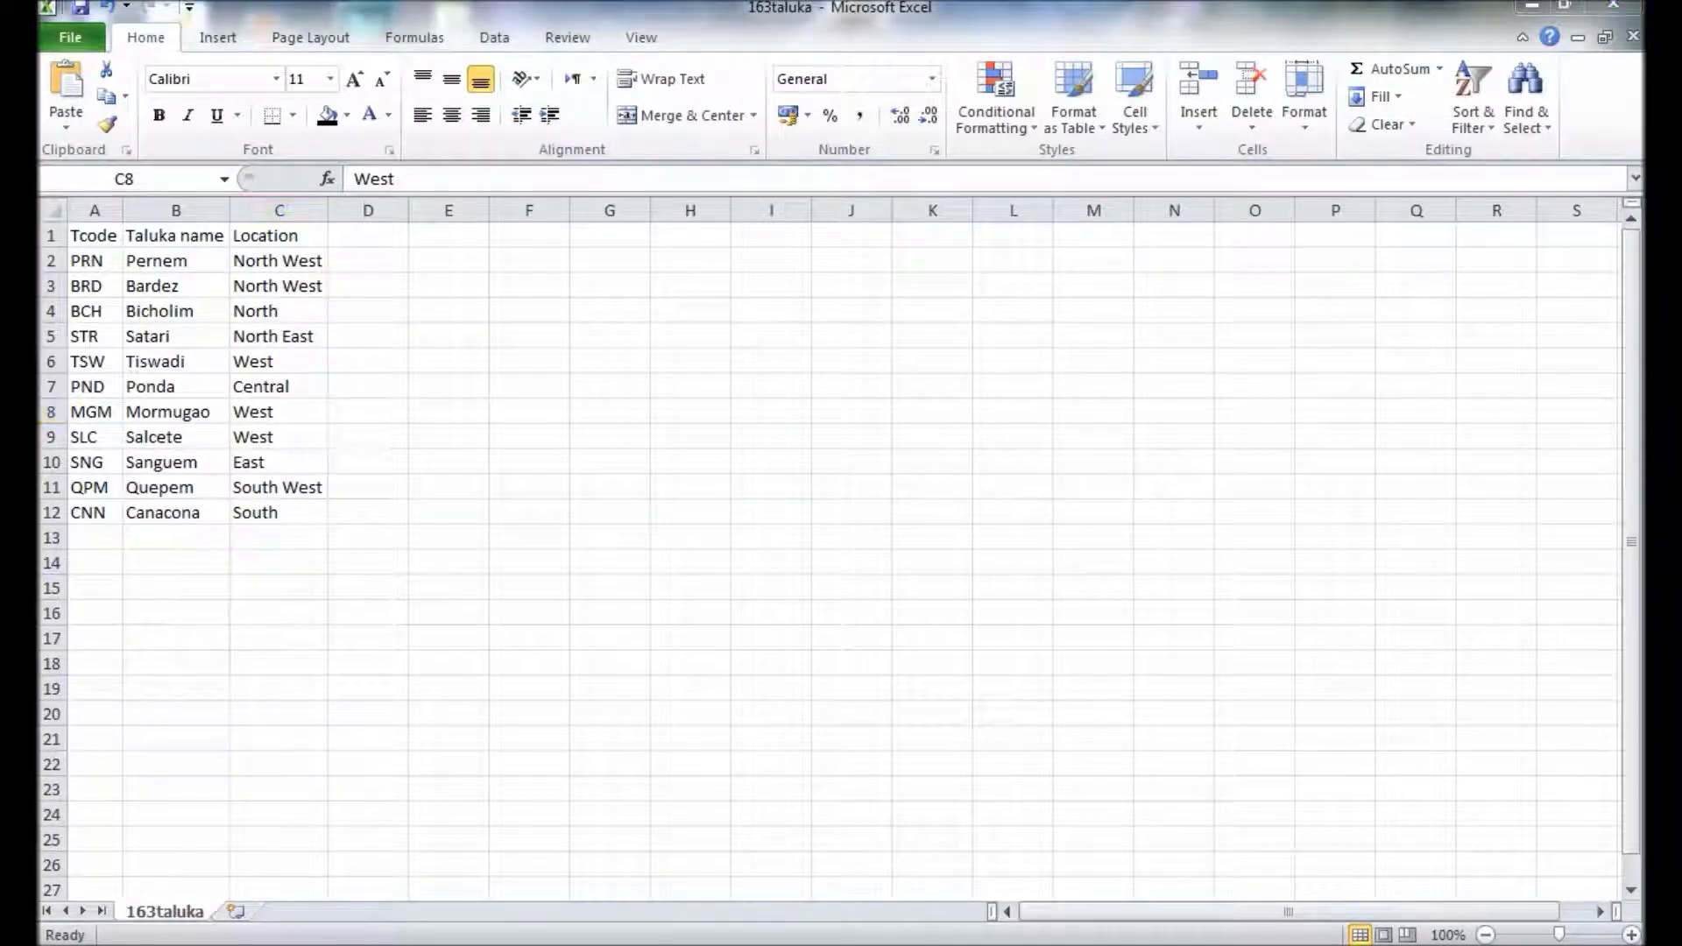
pyautogui.click(394, 806)
pyautogui.click(327, 179)
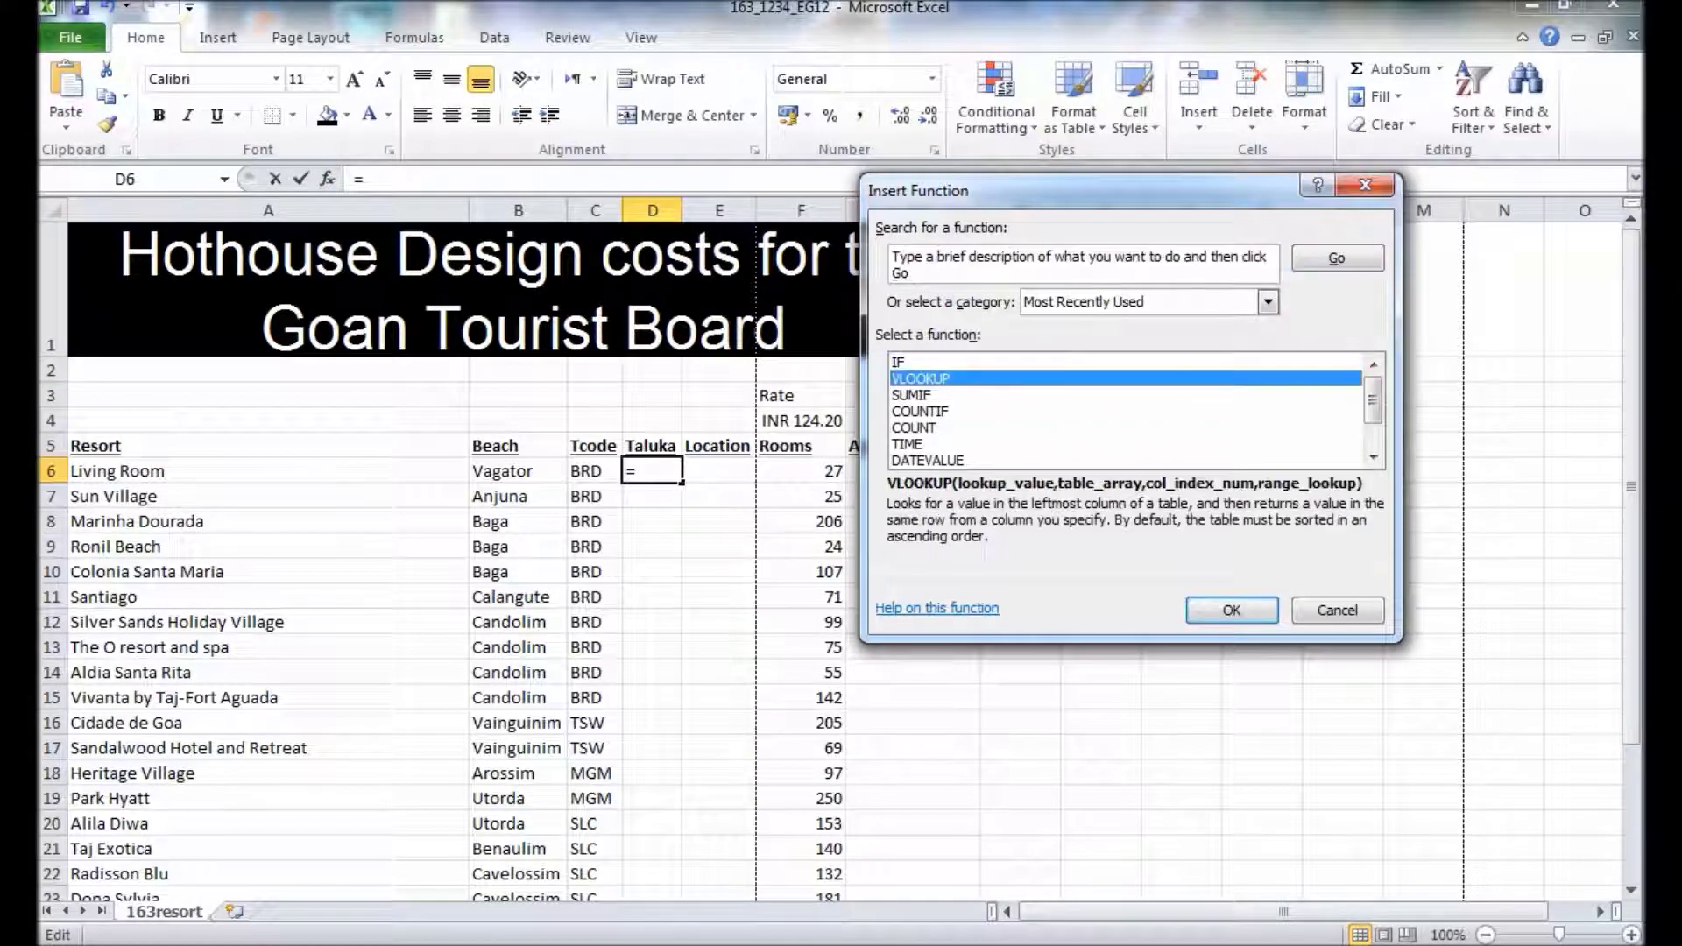
# - Enter =VLOOKUP(C6,'163taluka.csv'!$A$2:$B$12,2) in D6, which returns Bicholim
pyautogui.click(1231, 610)
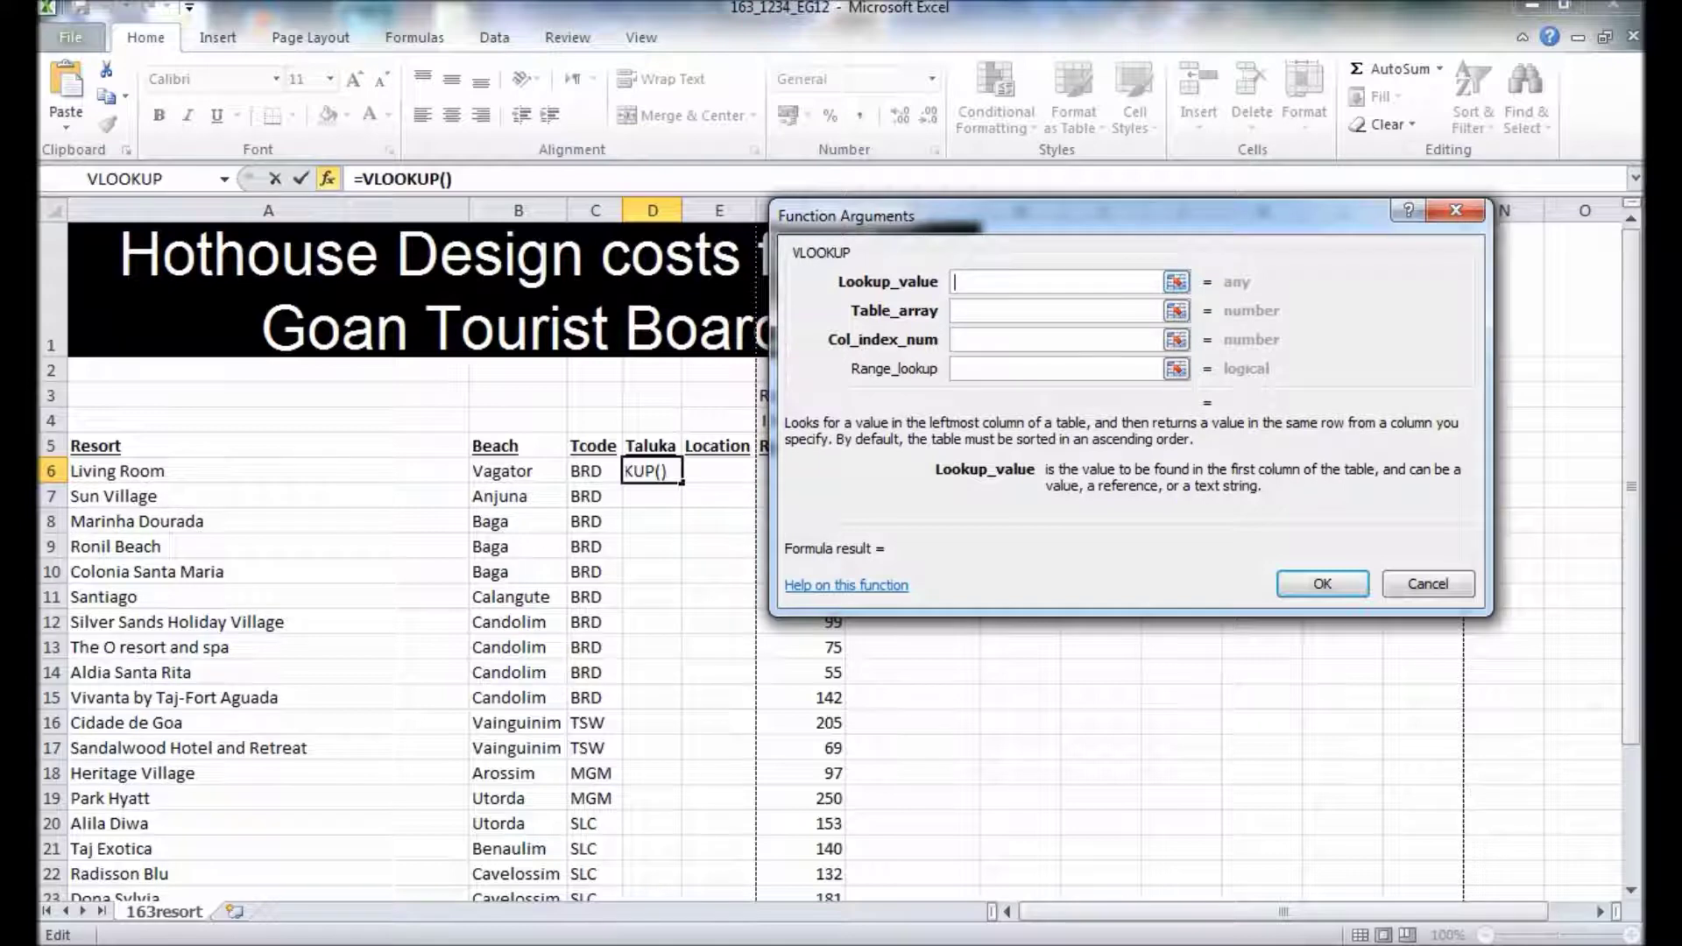
pyautogui.click(585, 471)
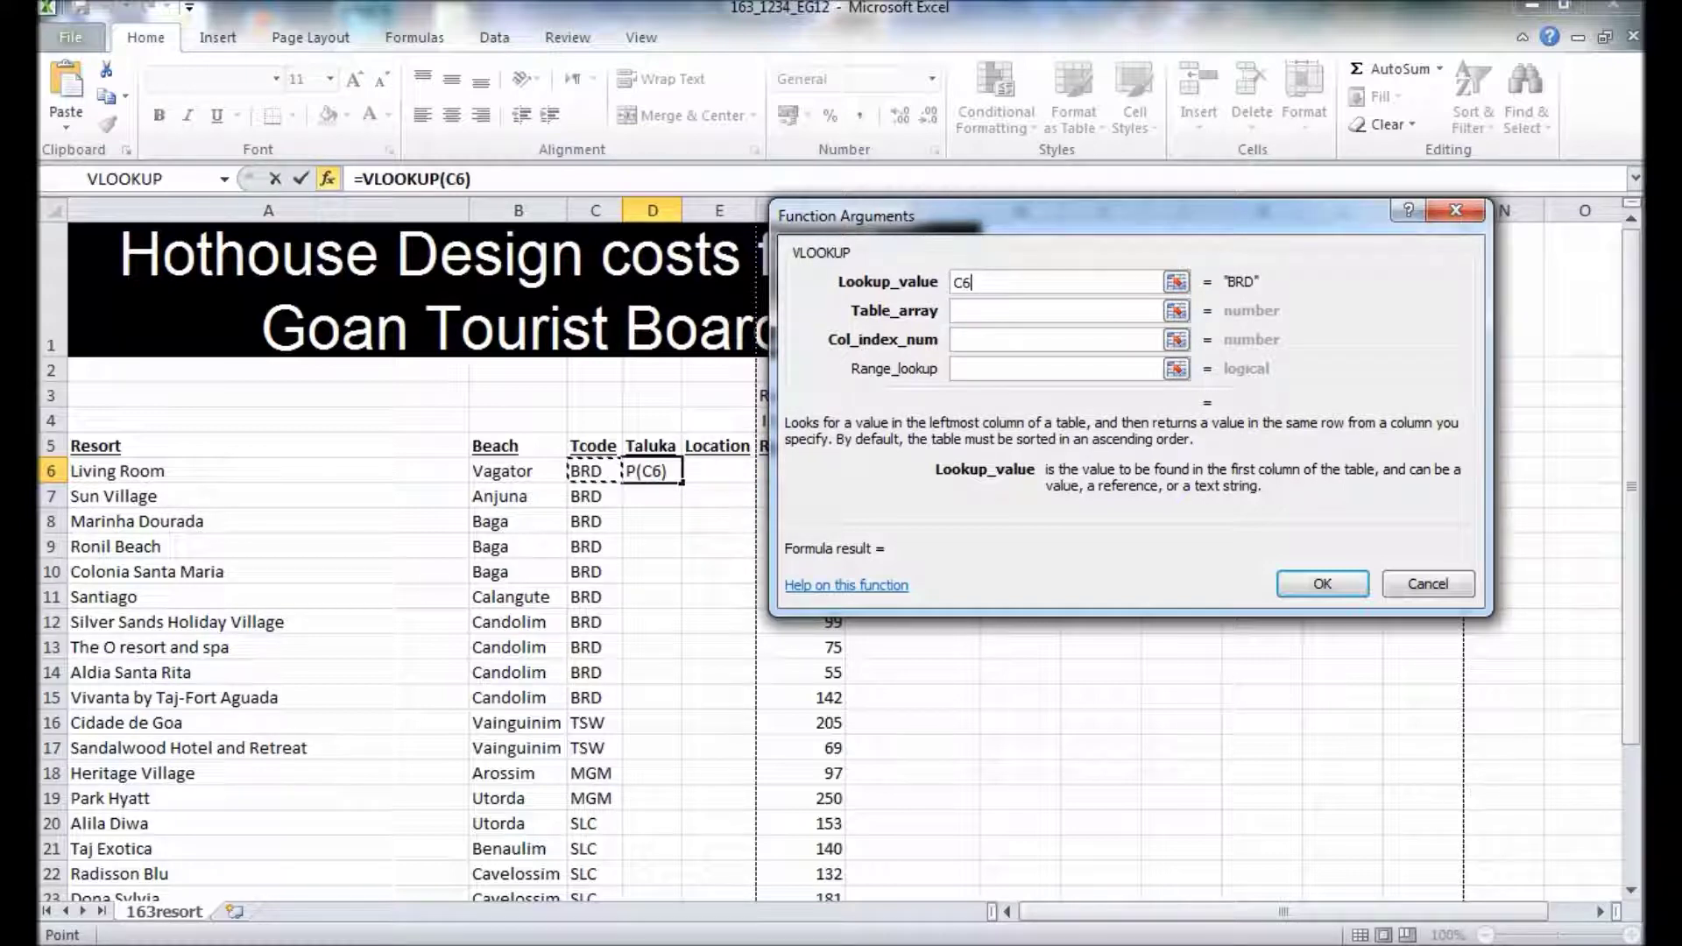
pyautogui.click(1052, 310)
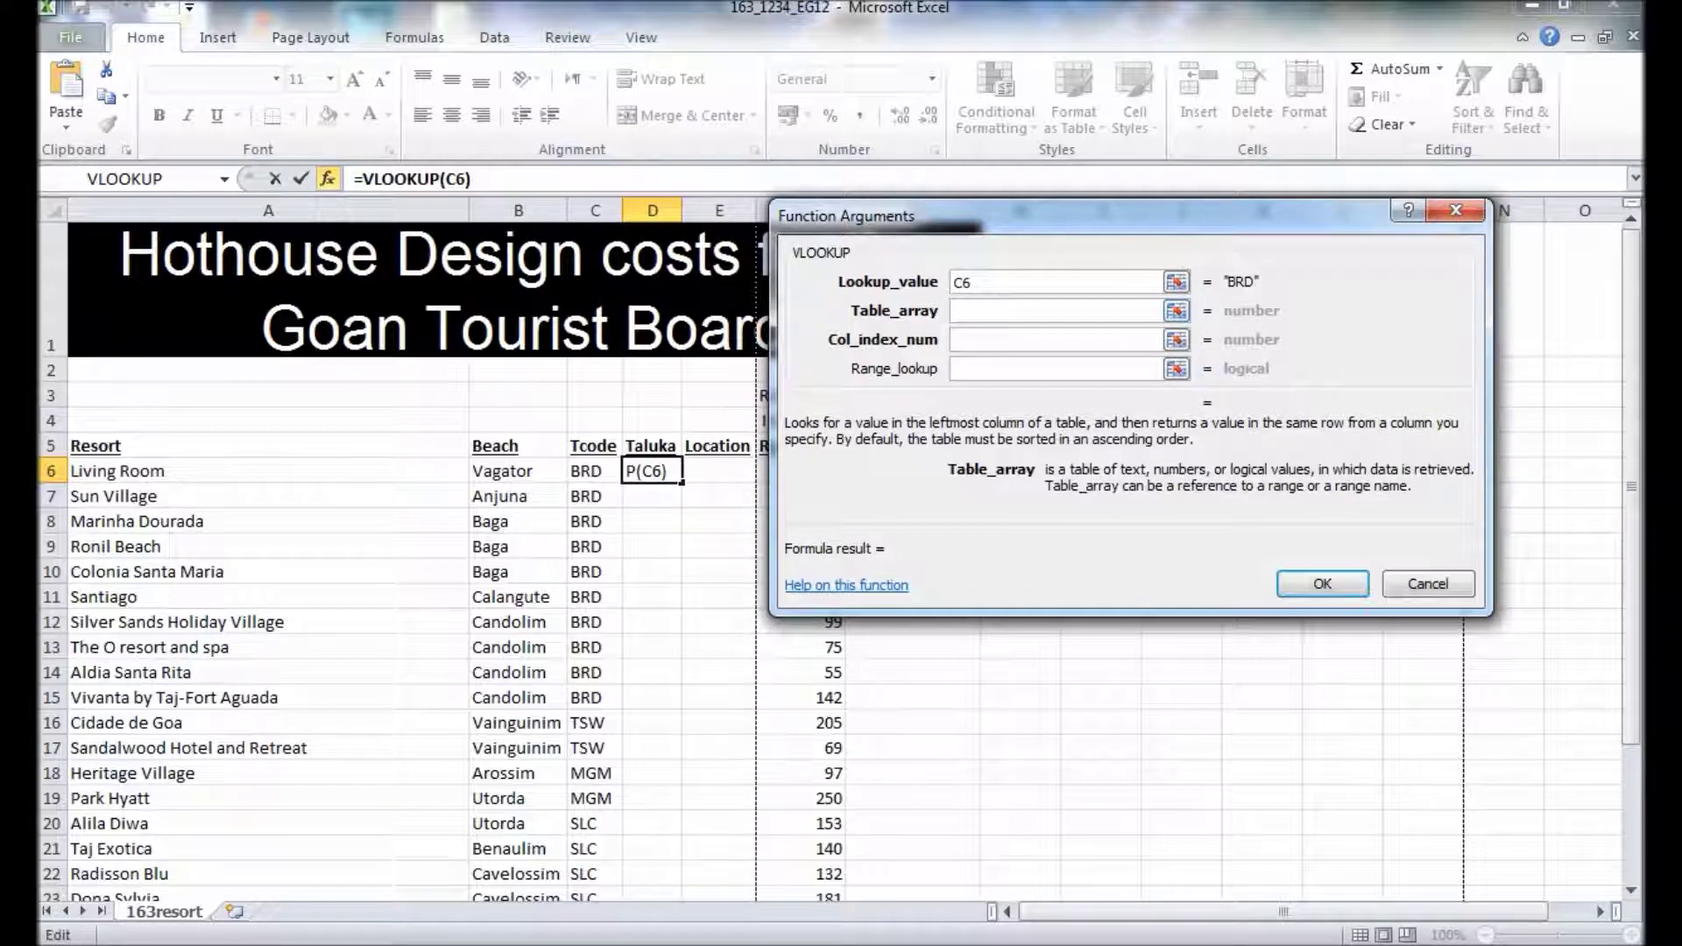
pyautogui.click(644, 810)
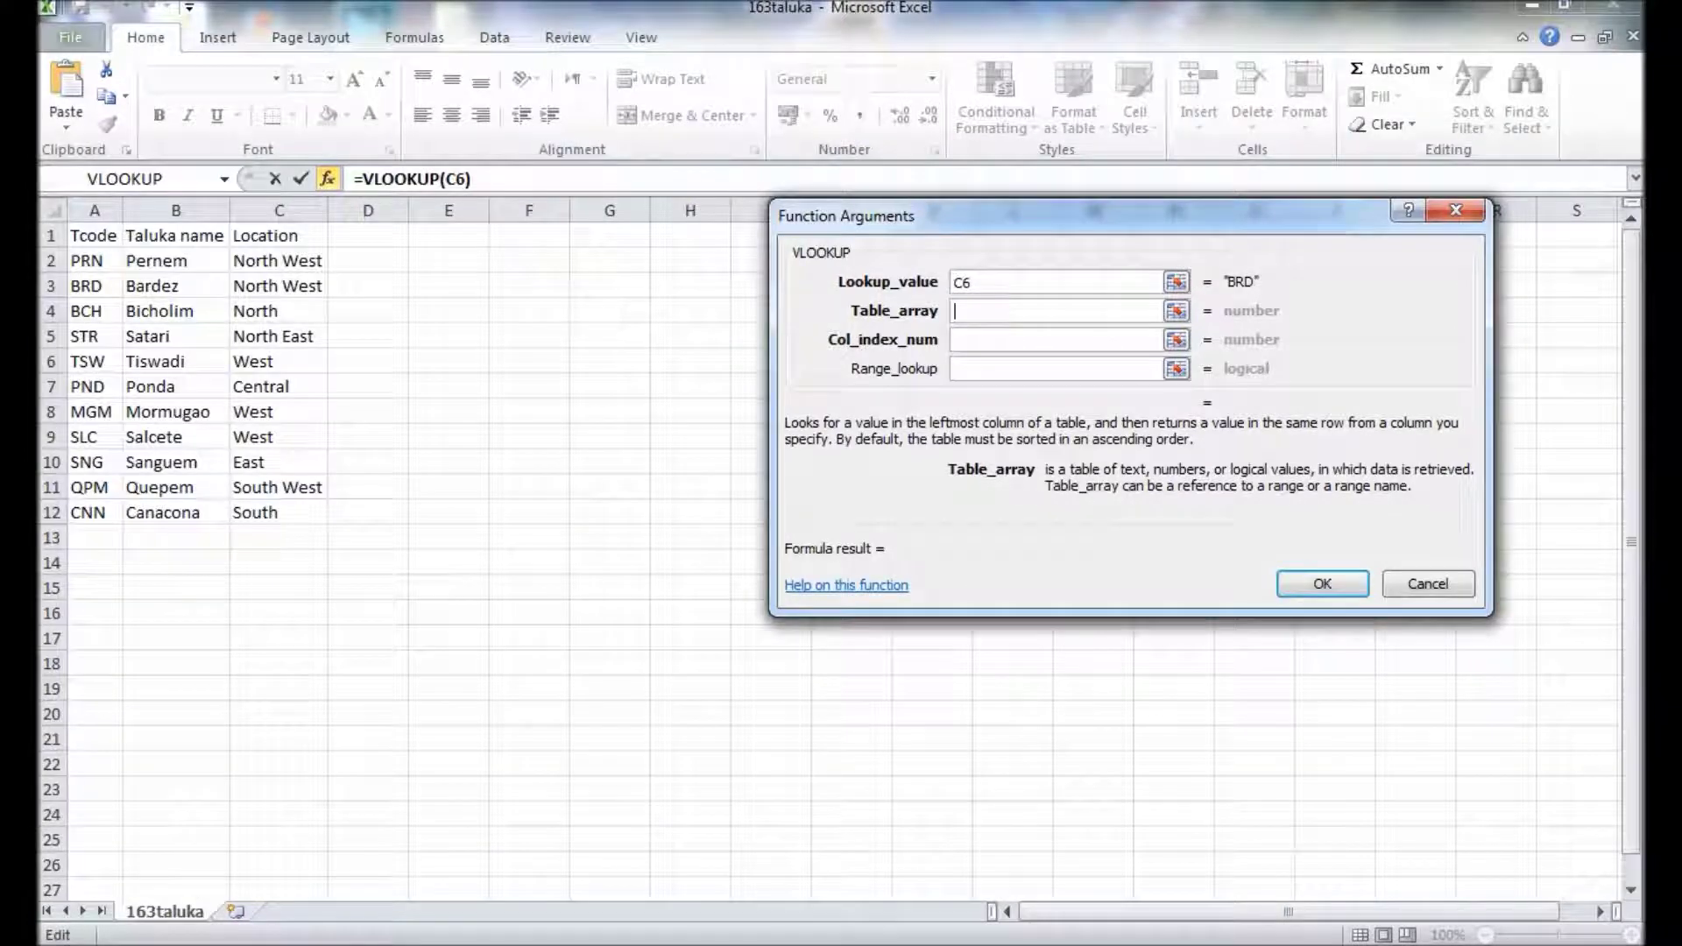
pyautogui.moveTo(88, 260); pyautogui.dragTo(226, 522)
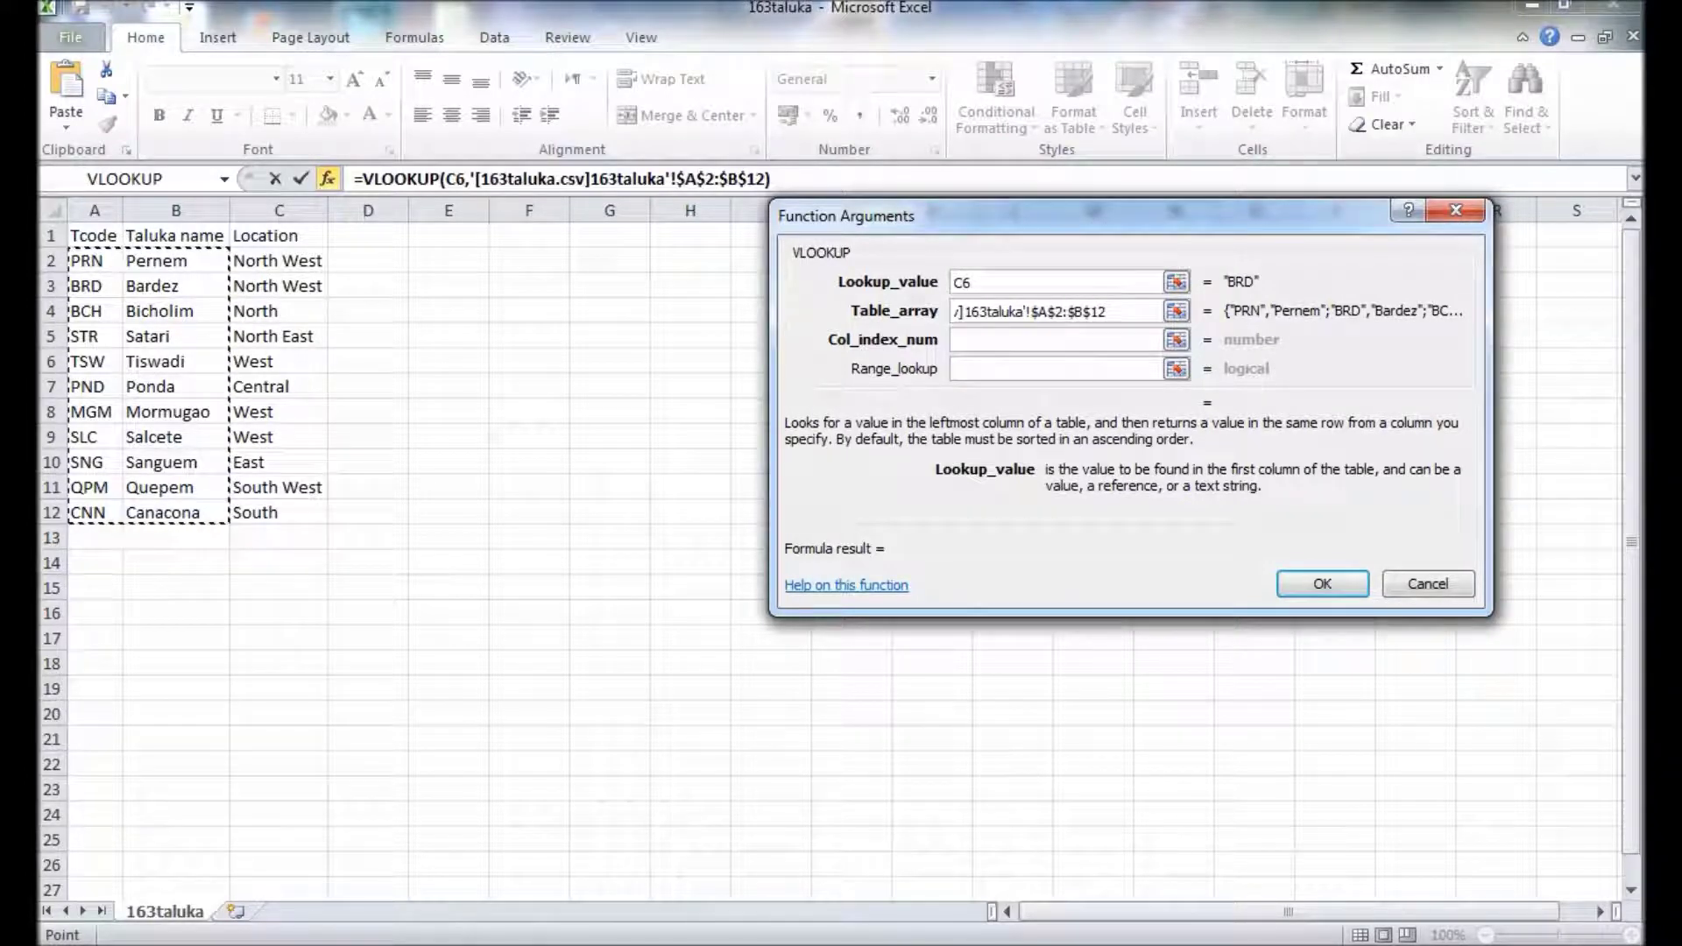
pyautogui.click(1056, 311)
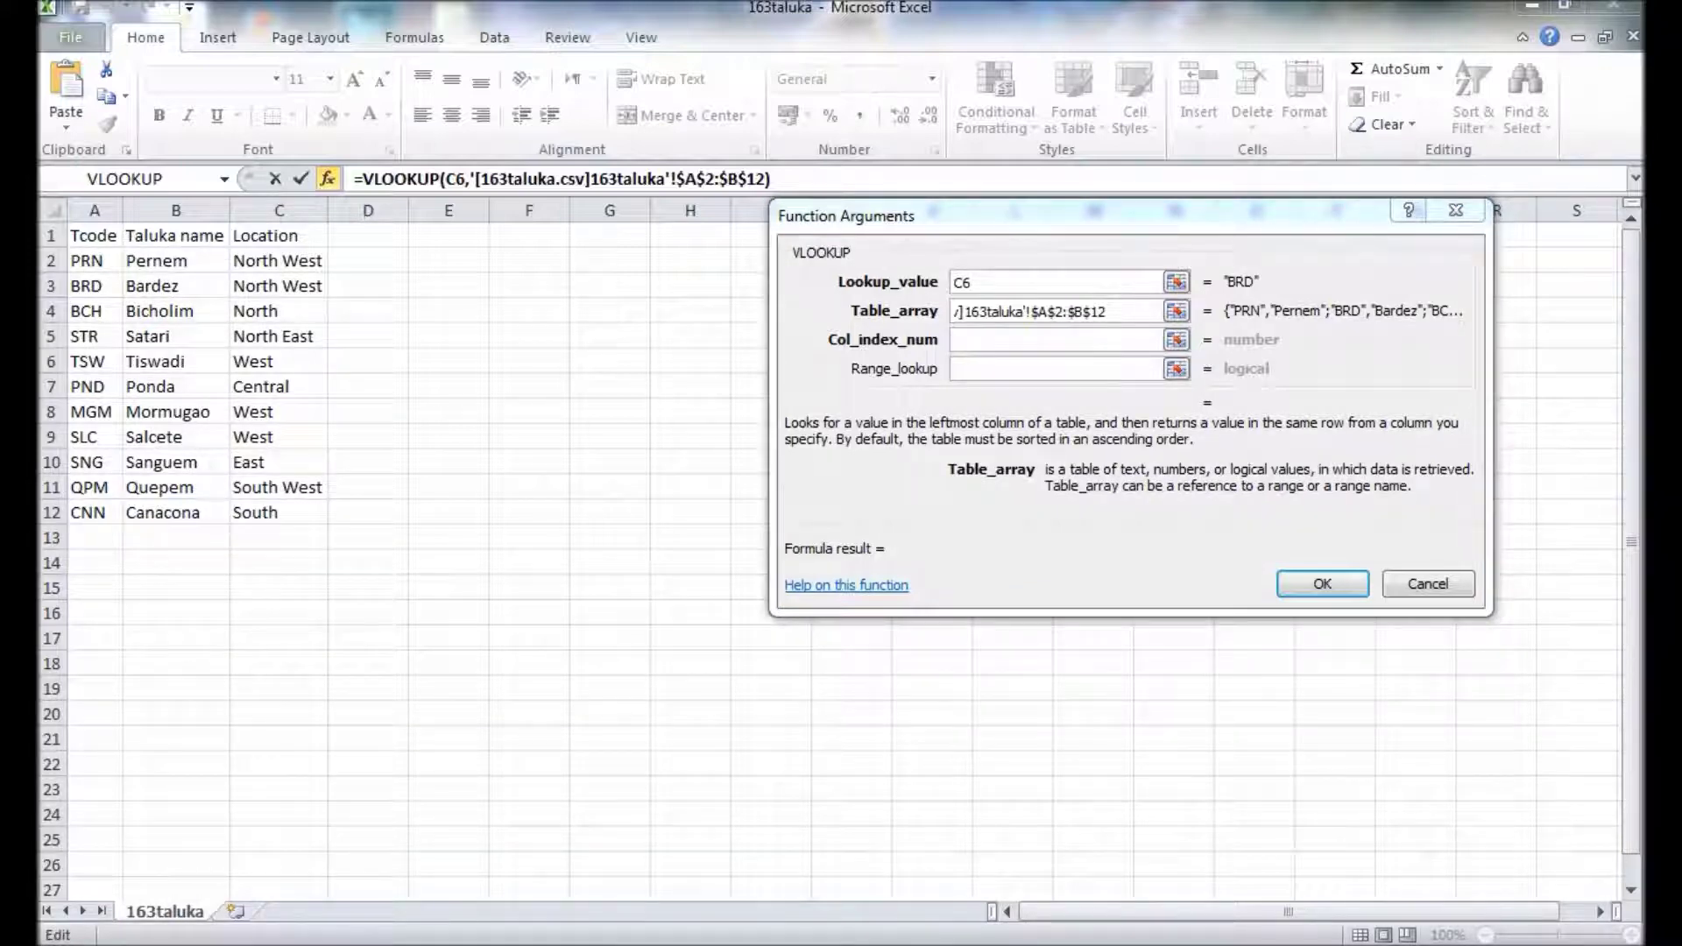
pyautogui.press('Tab')
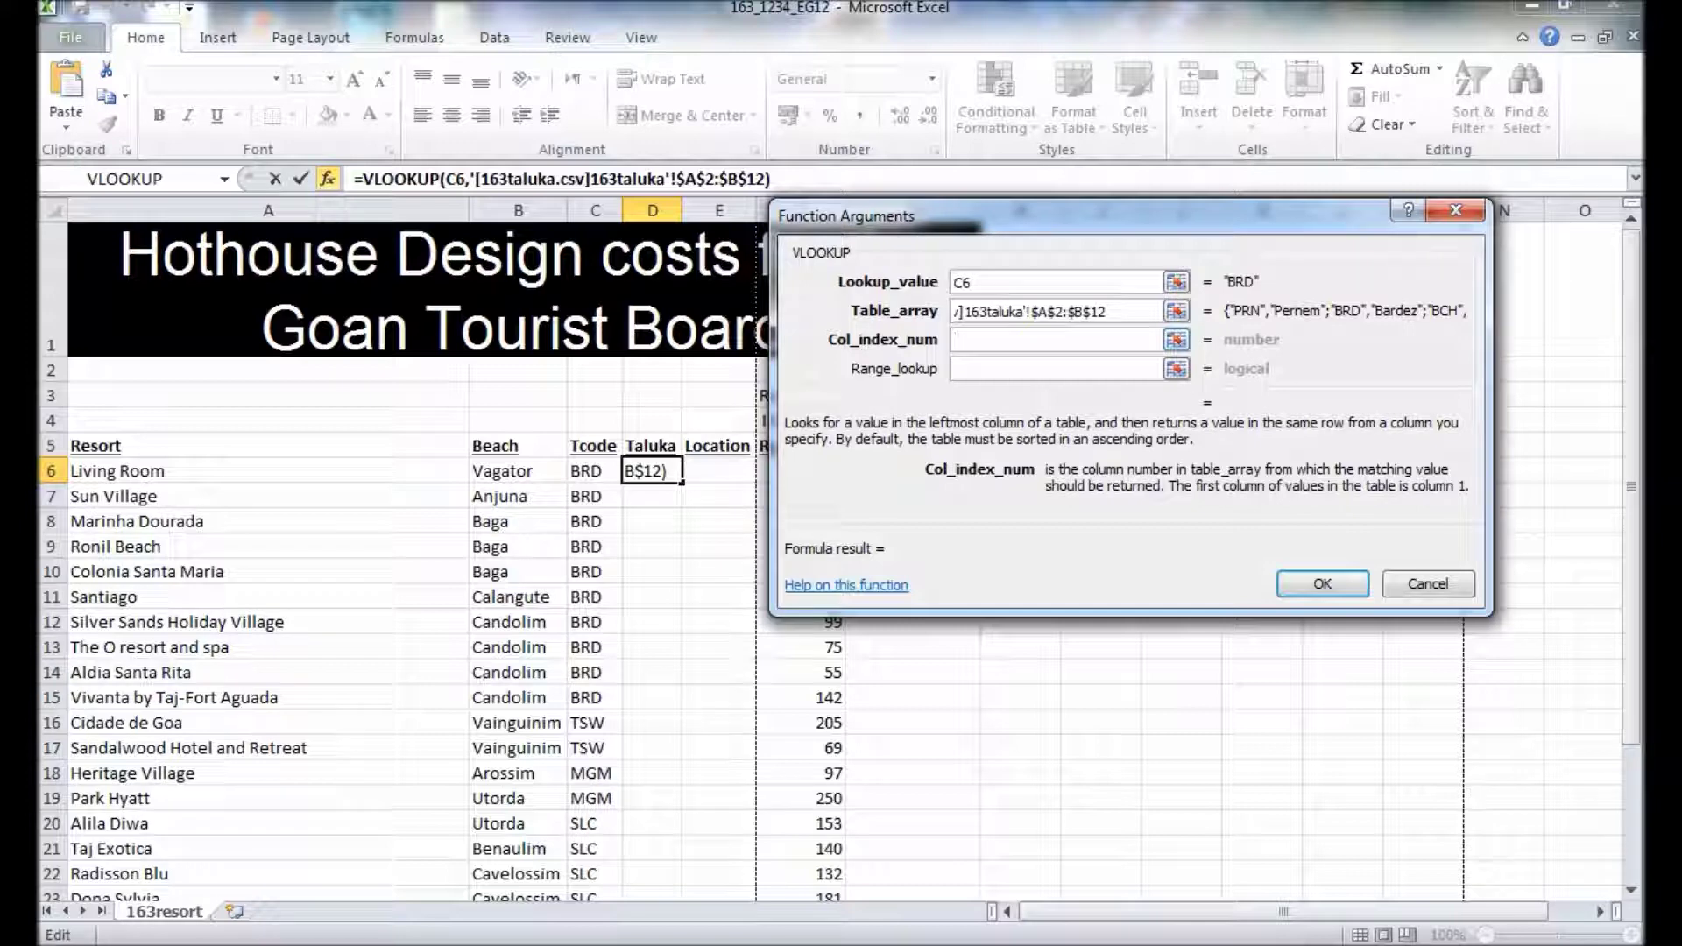
pyautogui.write('2')
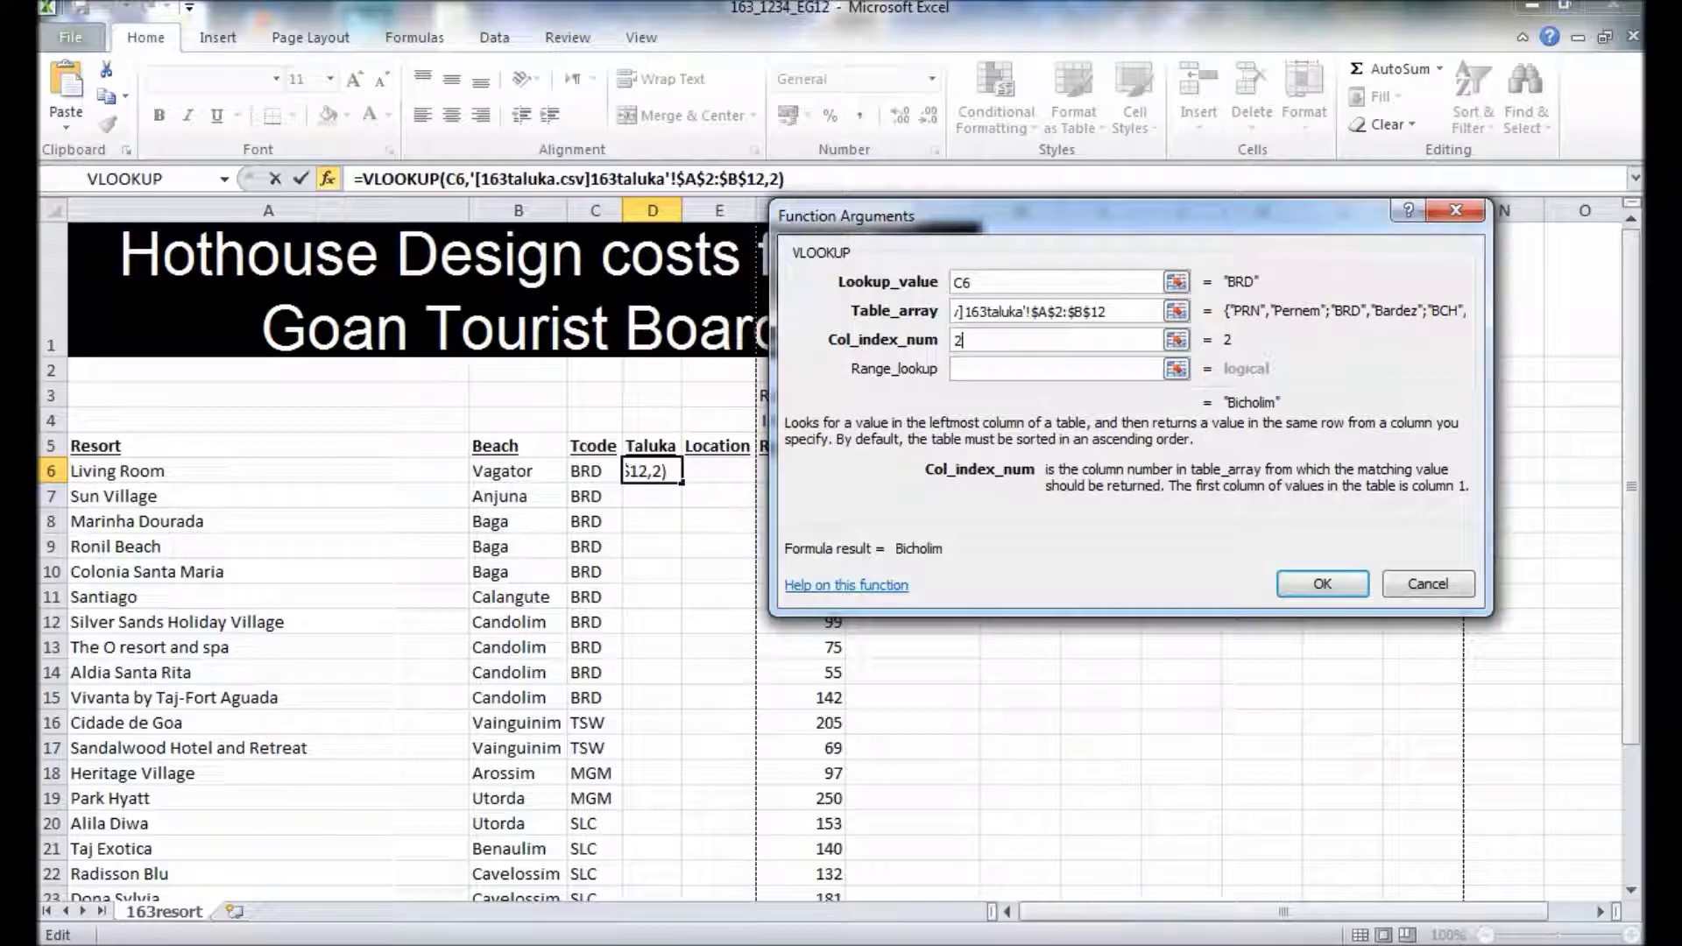
pyautogui.click(1322, 583)
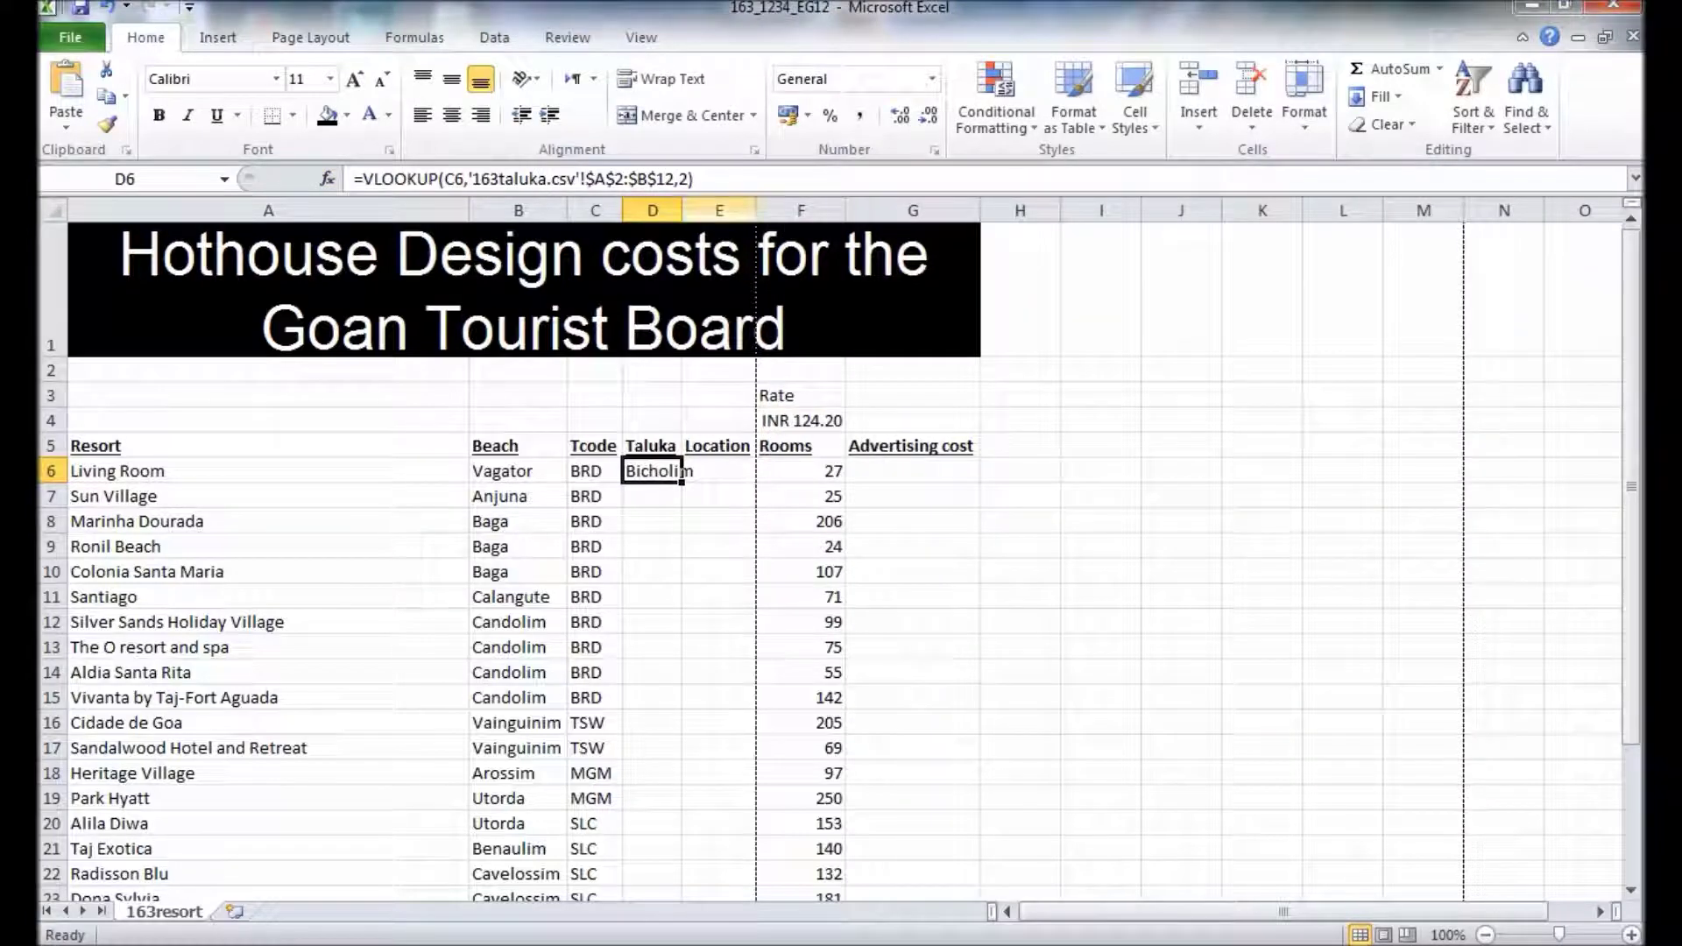
# - Widen column D and check in 163taluka that BRD maps to Bardez, not Bicholim
pyautogui.doubleClick(682, 211)
pyautogui.scroll(-1, 830, 561)
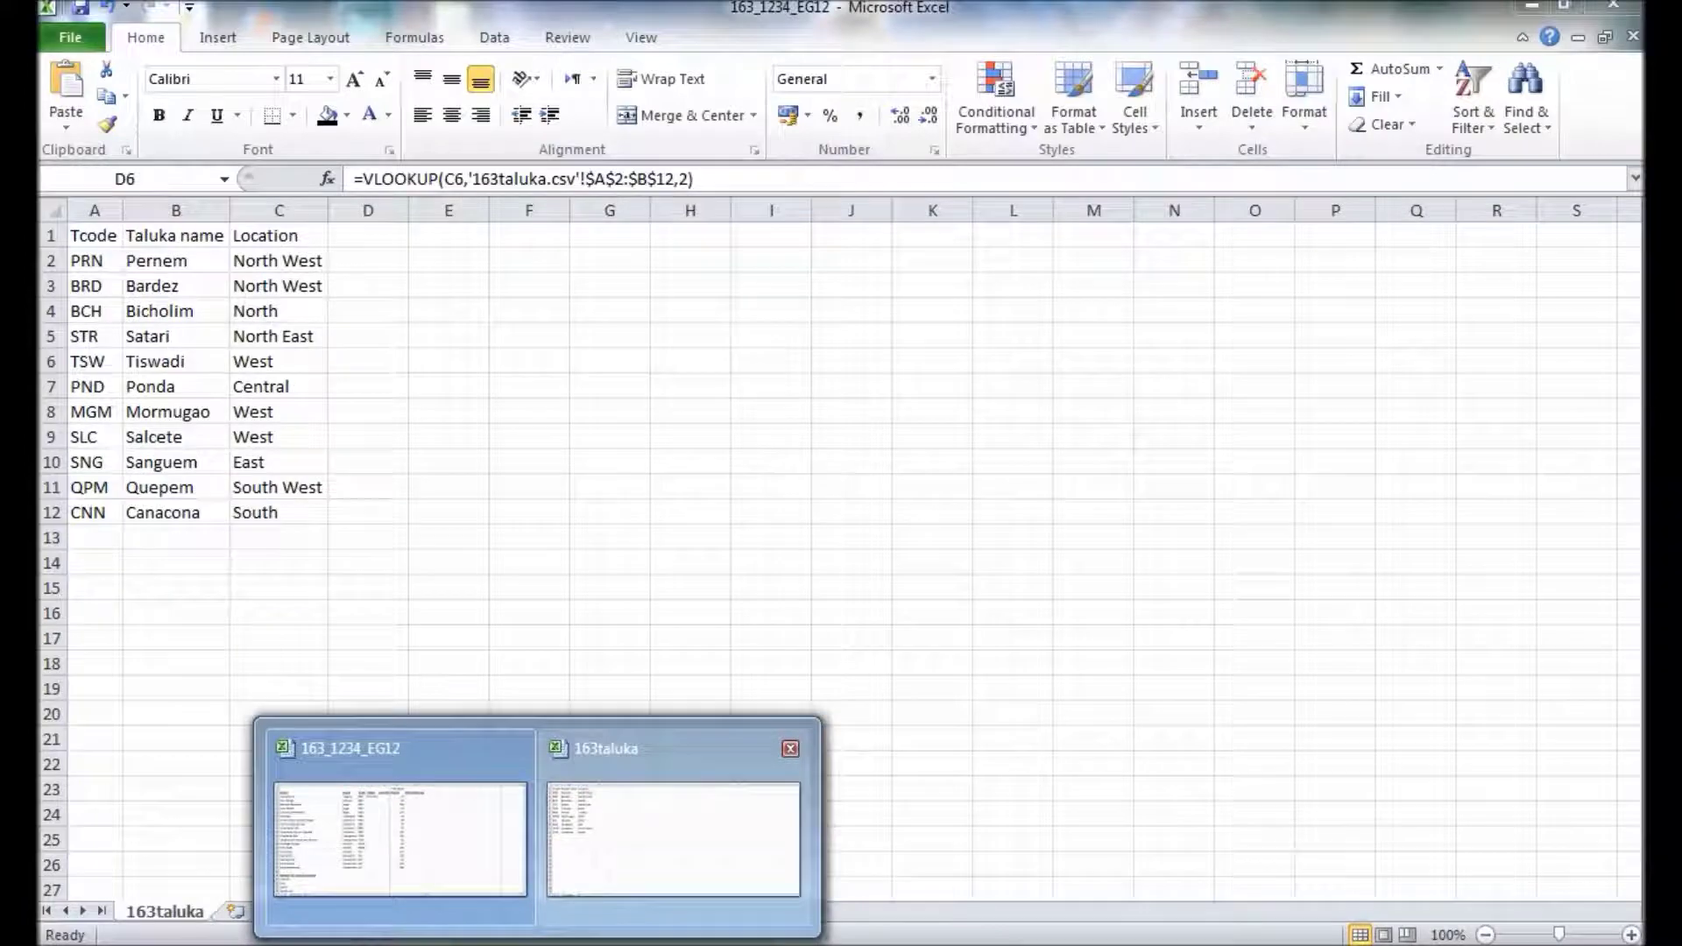
pyautogui.click(675, 815)
pyautogui.click(86, 285)
pyautogui.click(175, 285)
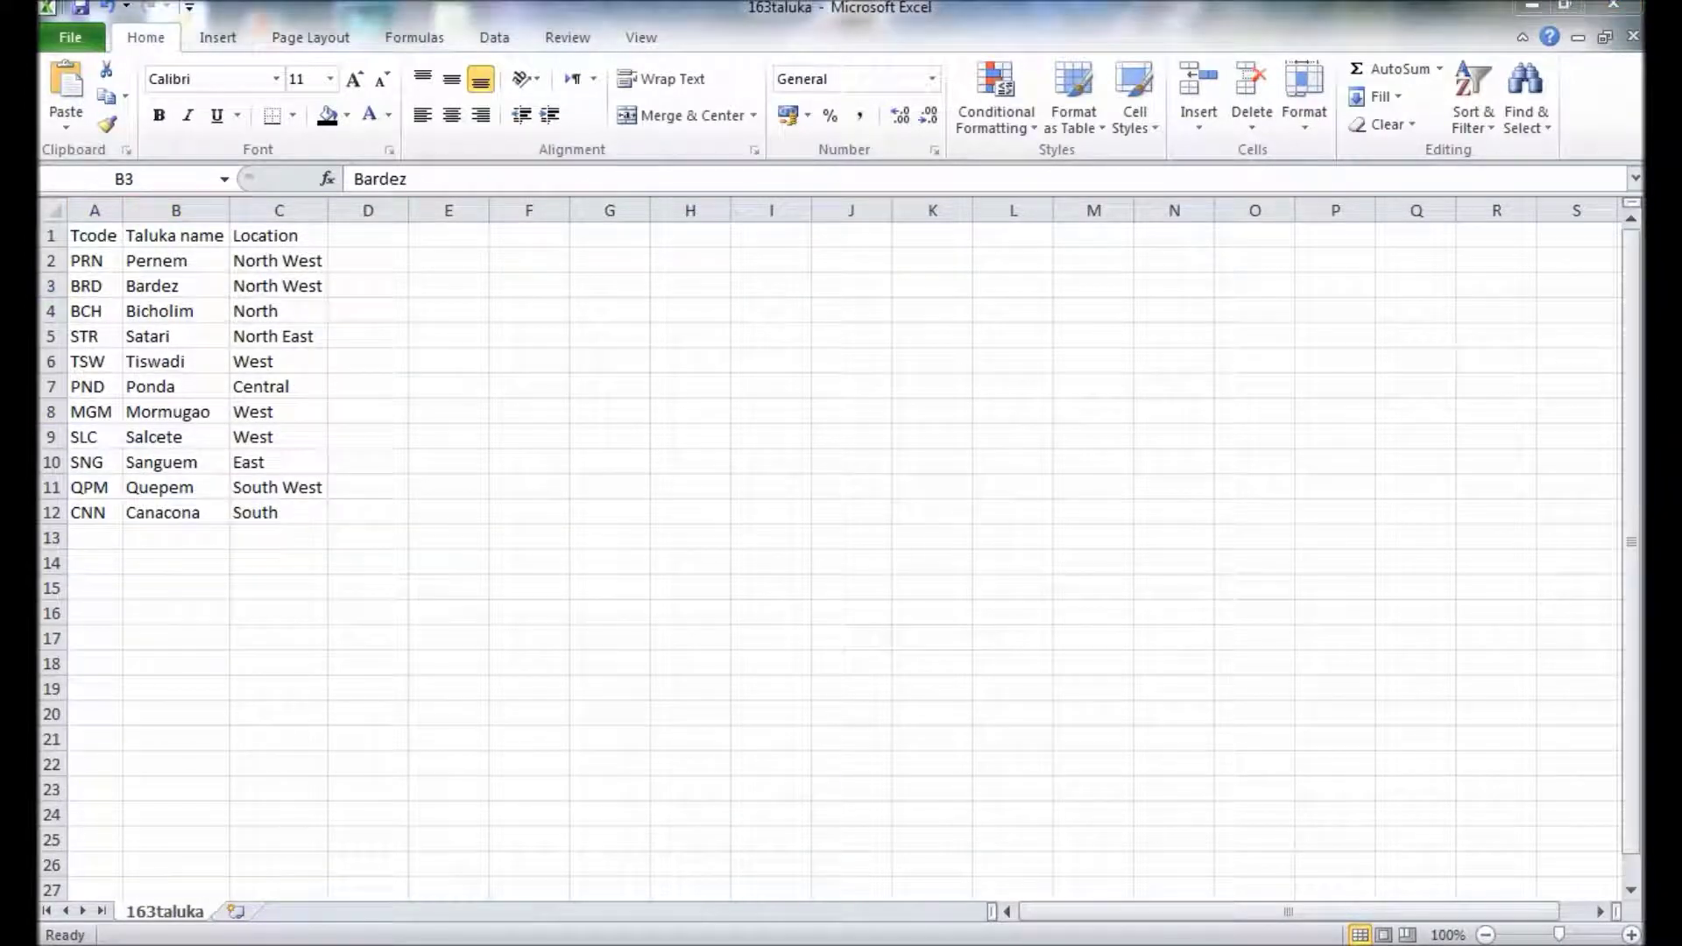
pyautogui.hotkey('ctrl', 'Tab')
pyautogui.scroll(1, 841, 561)
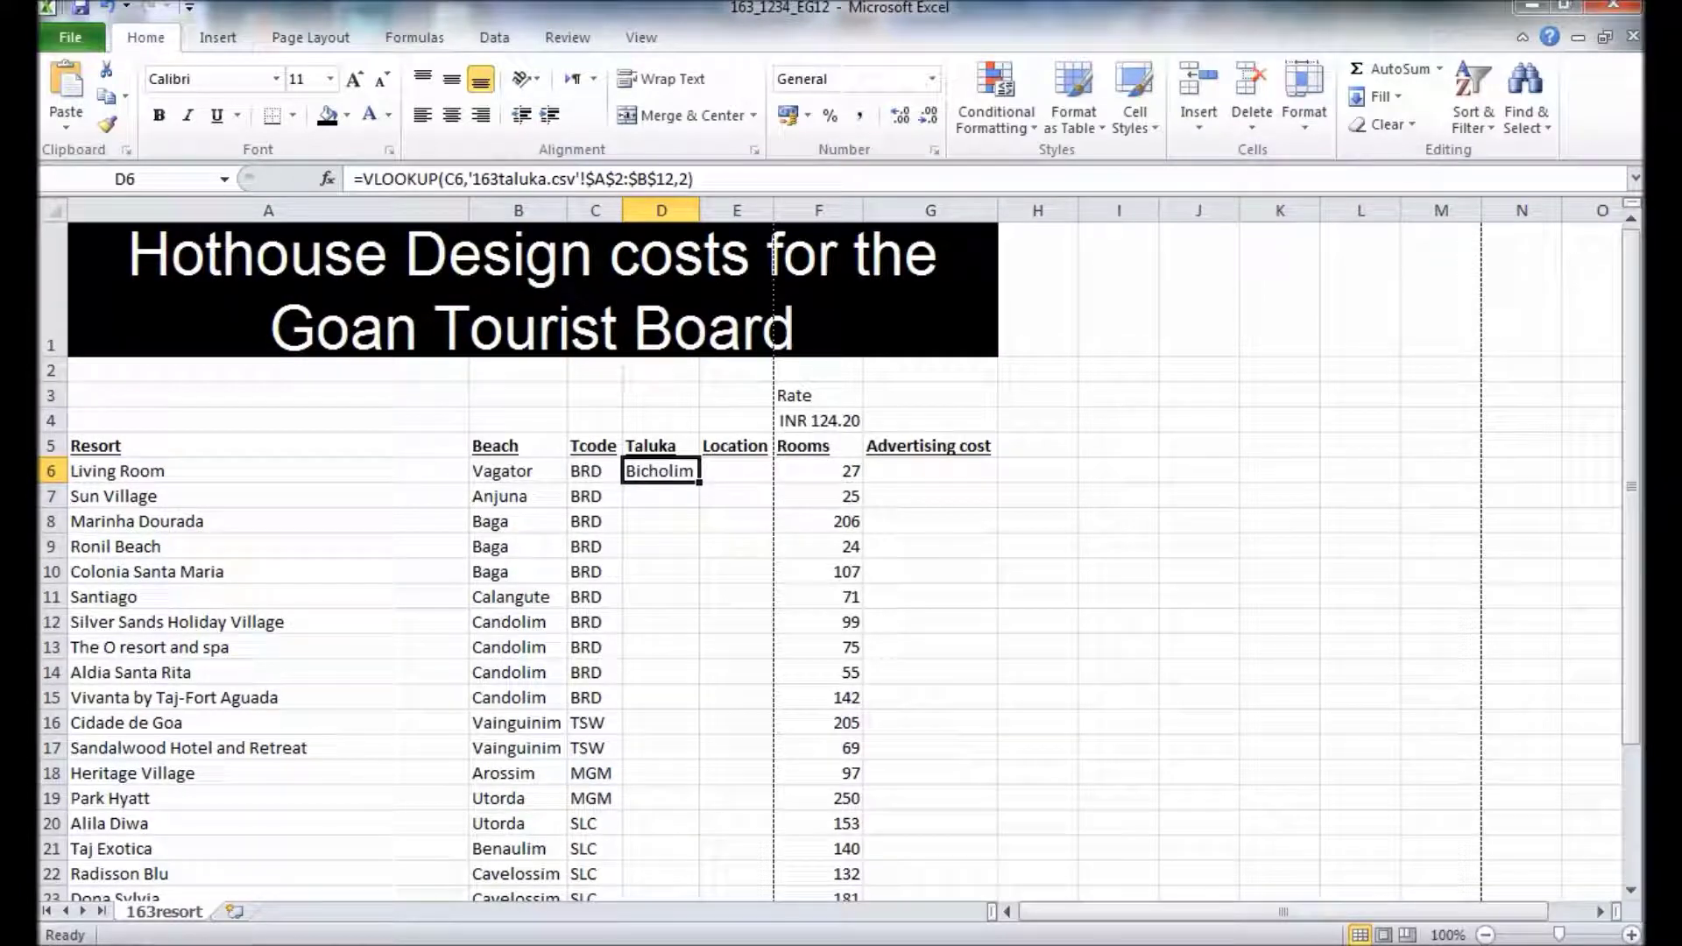
pyautogui.click(673, 828)
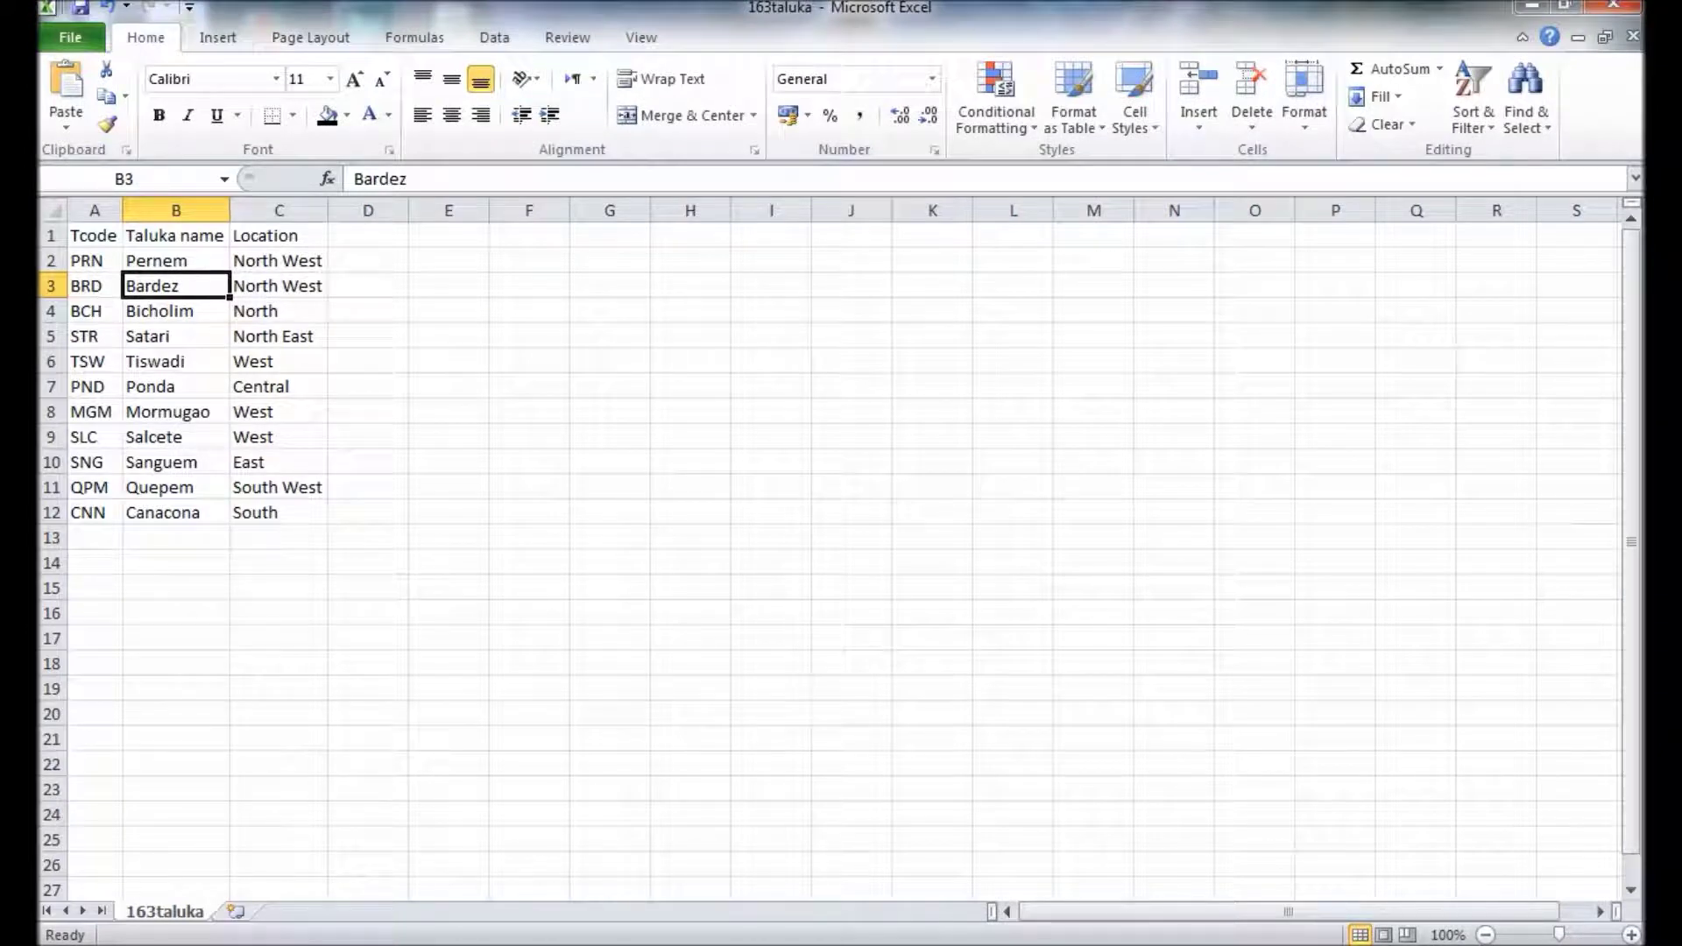
pyautogui.click(94, 261)
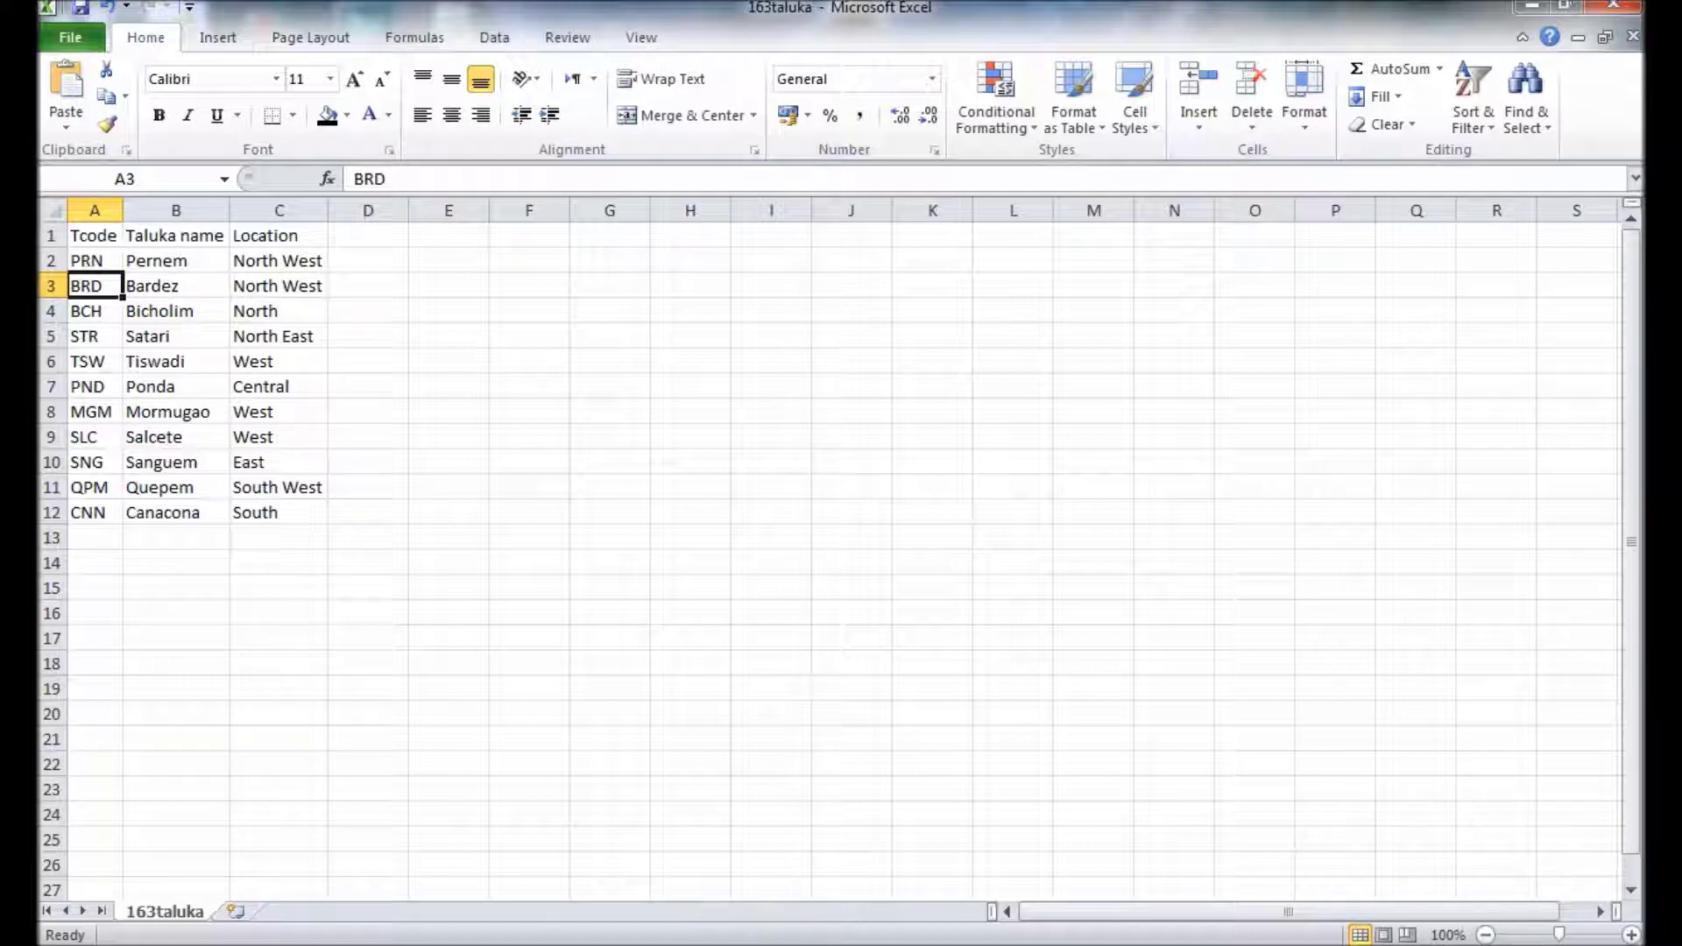
pyautogui.hotkey('ctrl', 'Tab')
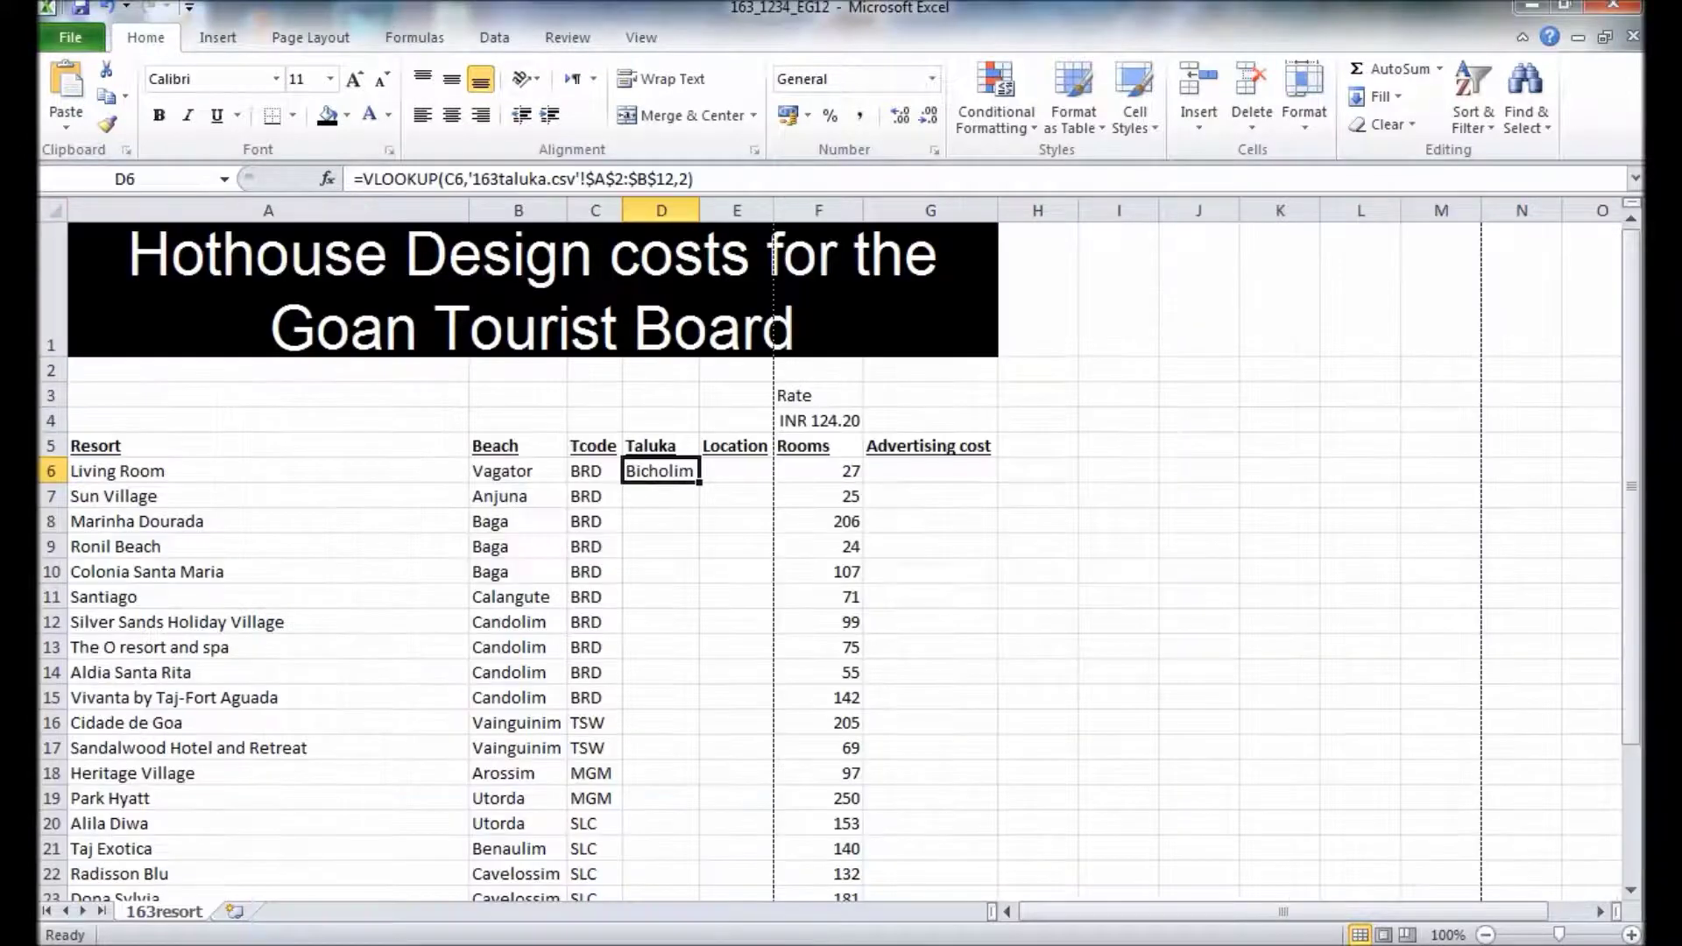
# - Set D6's VLOOKUP match type to 0 so it returns Bardez
pyautogui.hotkey('shift', 'F3')
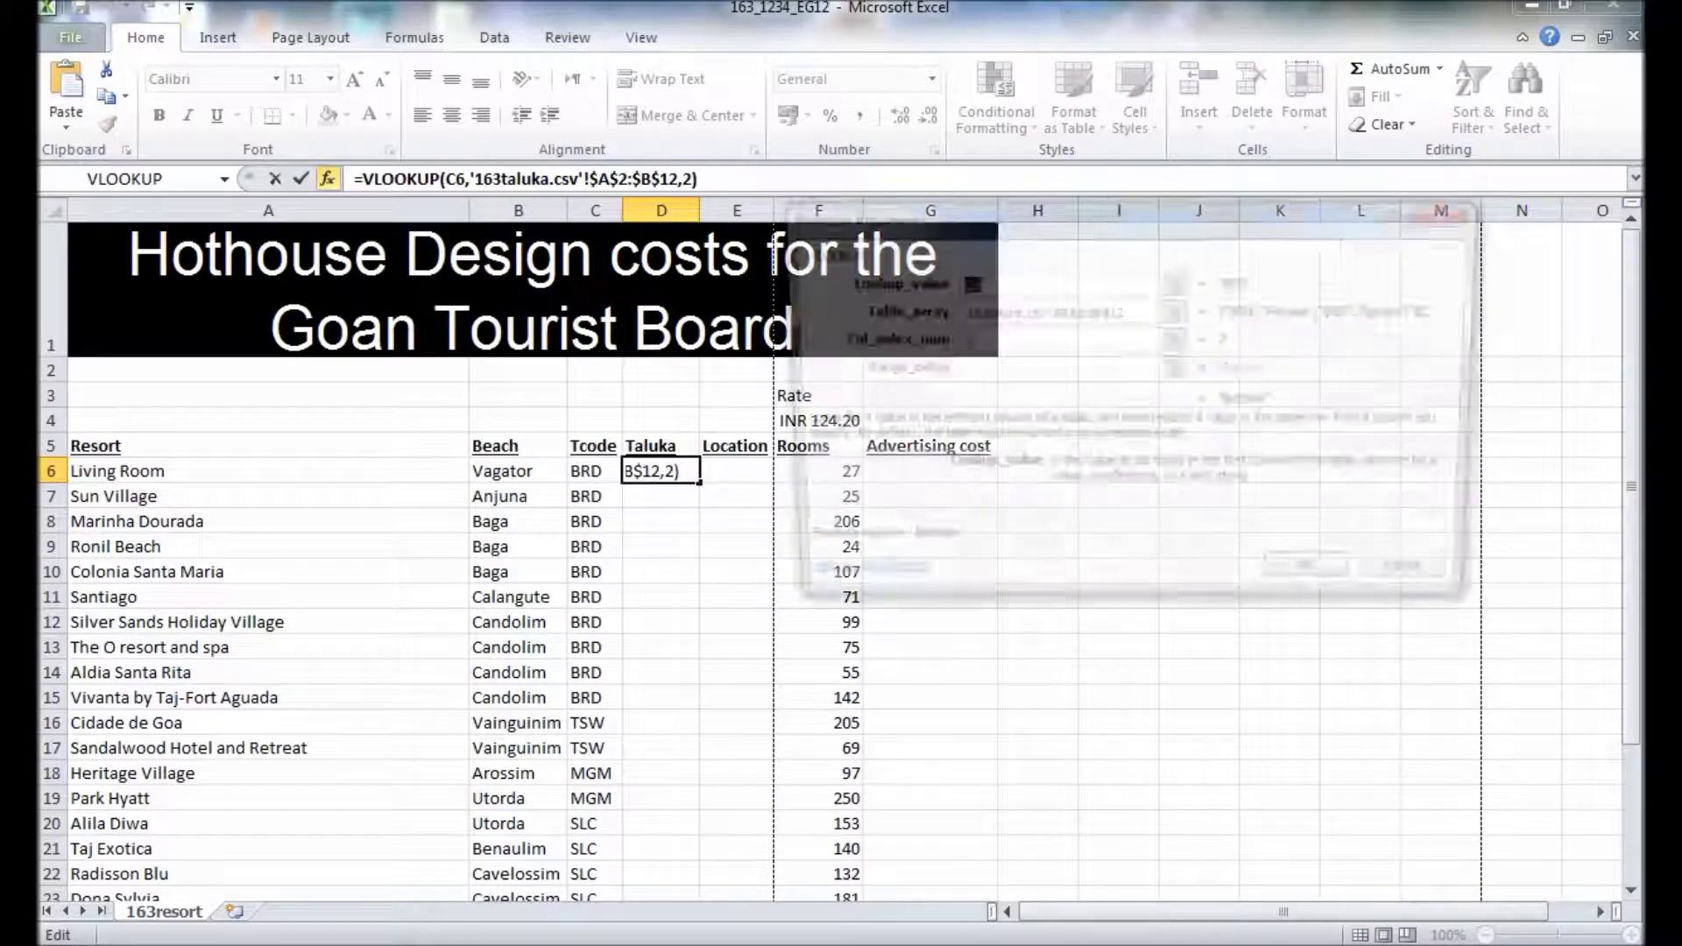
pyautogui.click(1056, 368)
pyautogui.write('0')
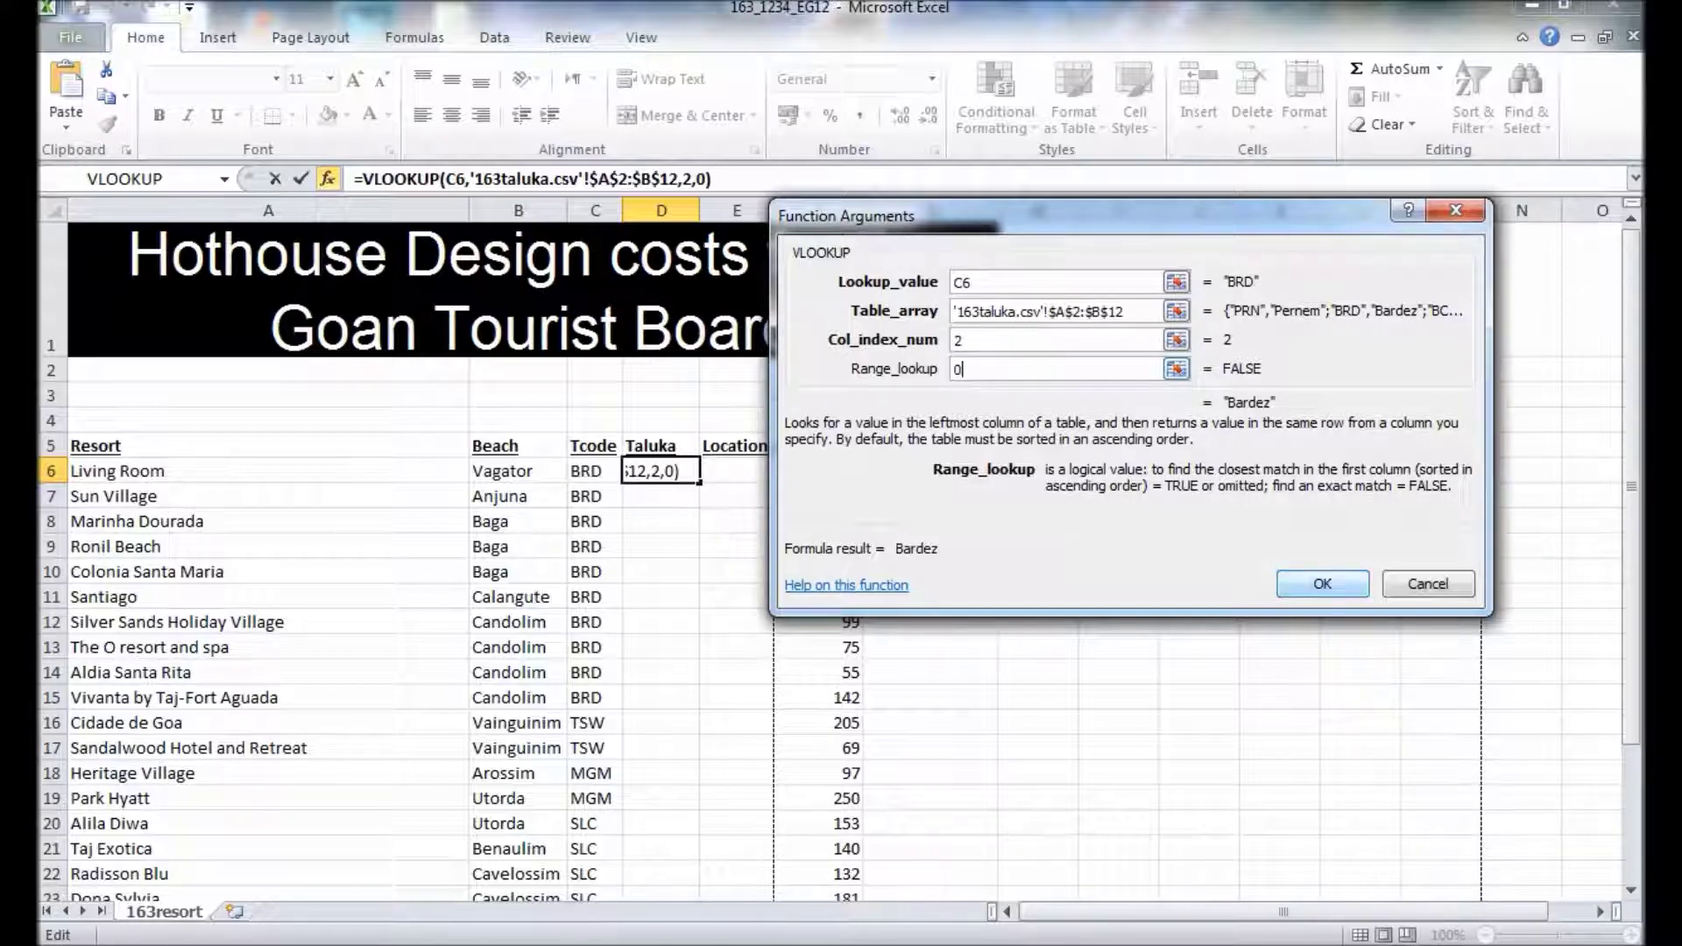
pyautogui.click(1322, 583)
# - Select the 163taluka table A2:C13, then select Location cell E6 in the resort sheet
pyautogui.click(640, 842)
pyautogui.moveTo(88, 260); pyautogui.dragTo(280, 538)
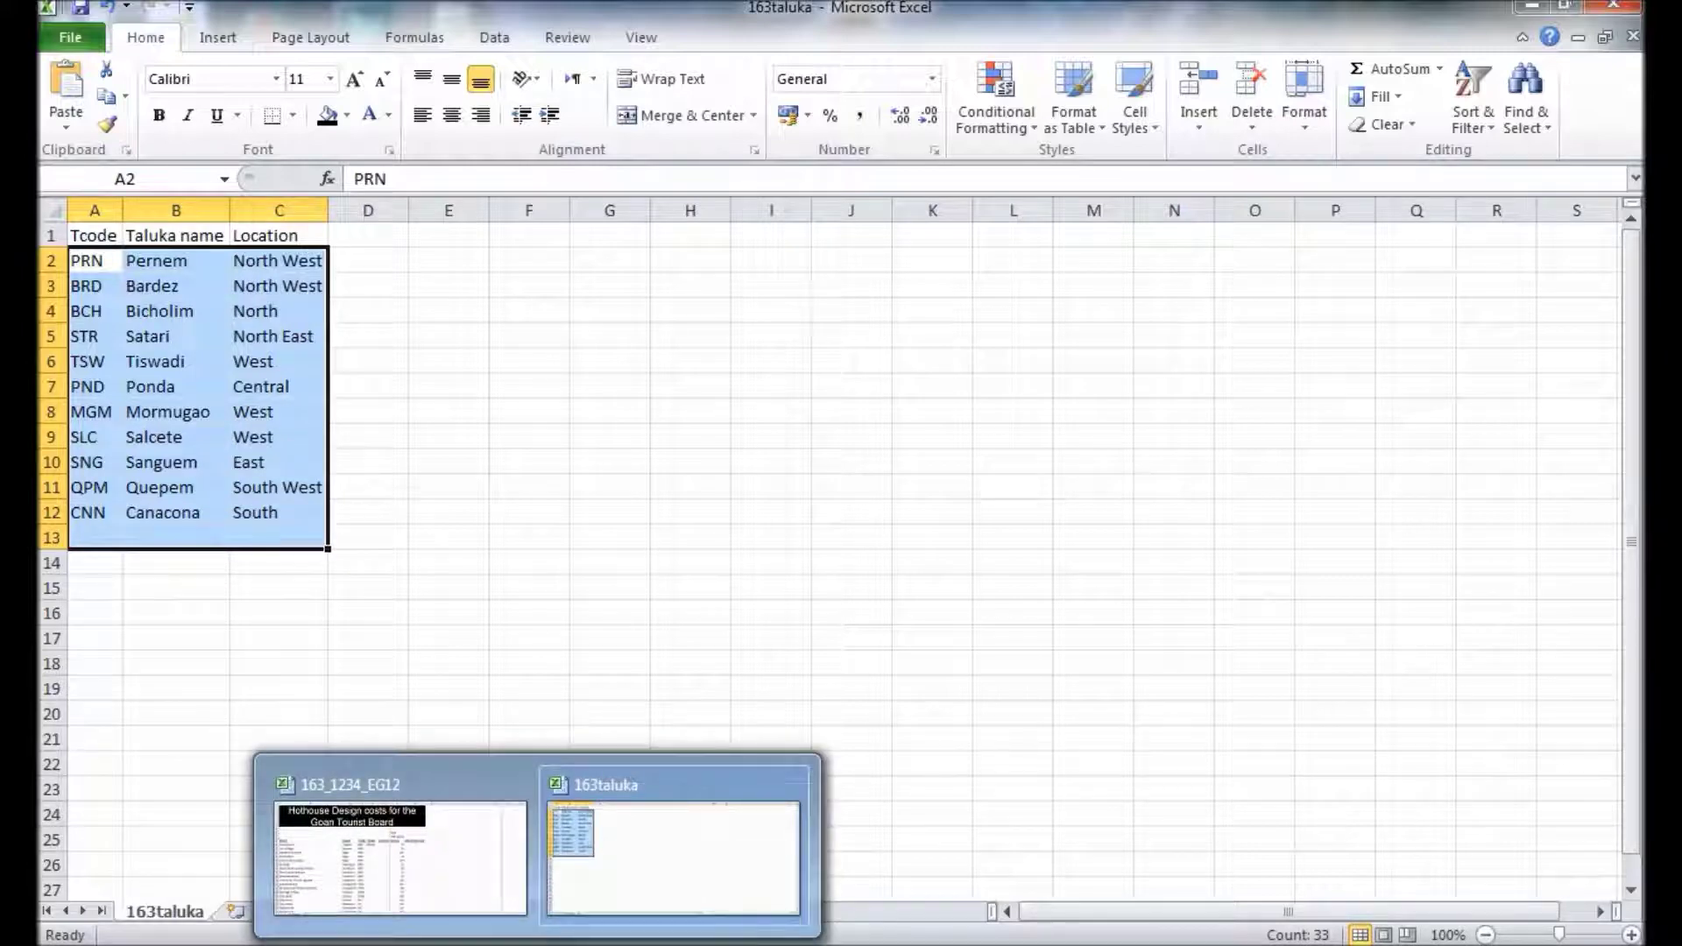
pyautogui.click(401, 855)
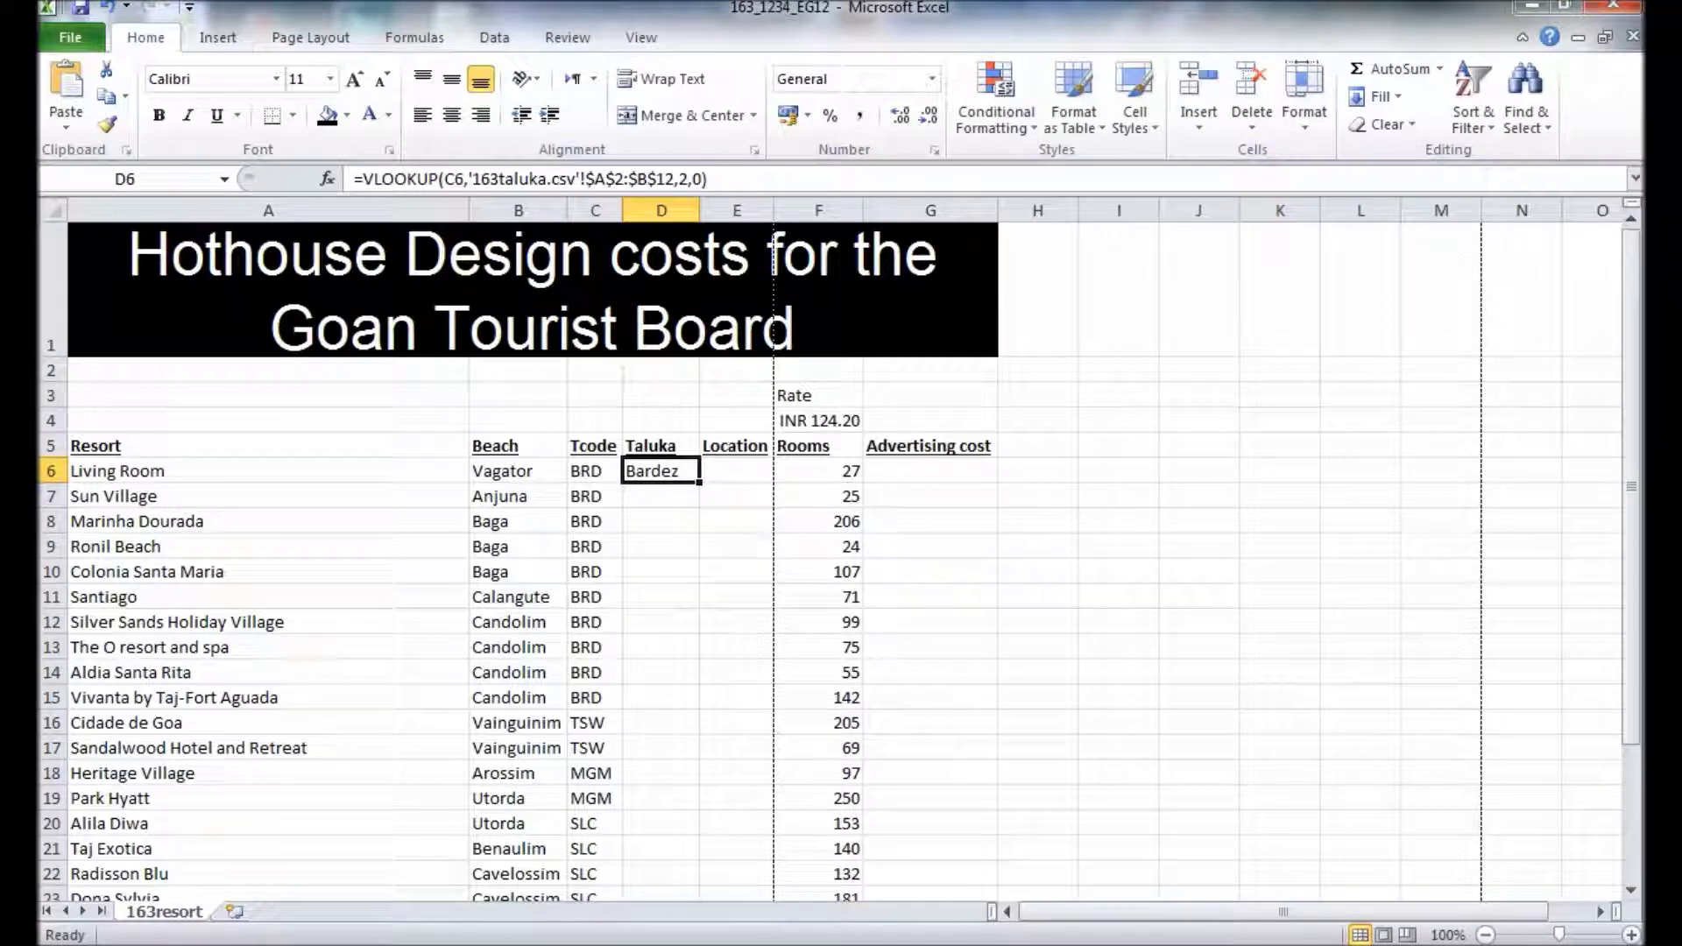
pyautogui.click(736, 470)
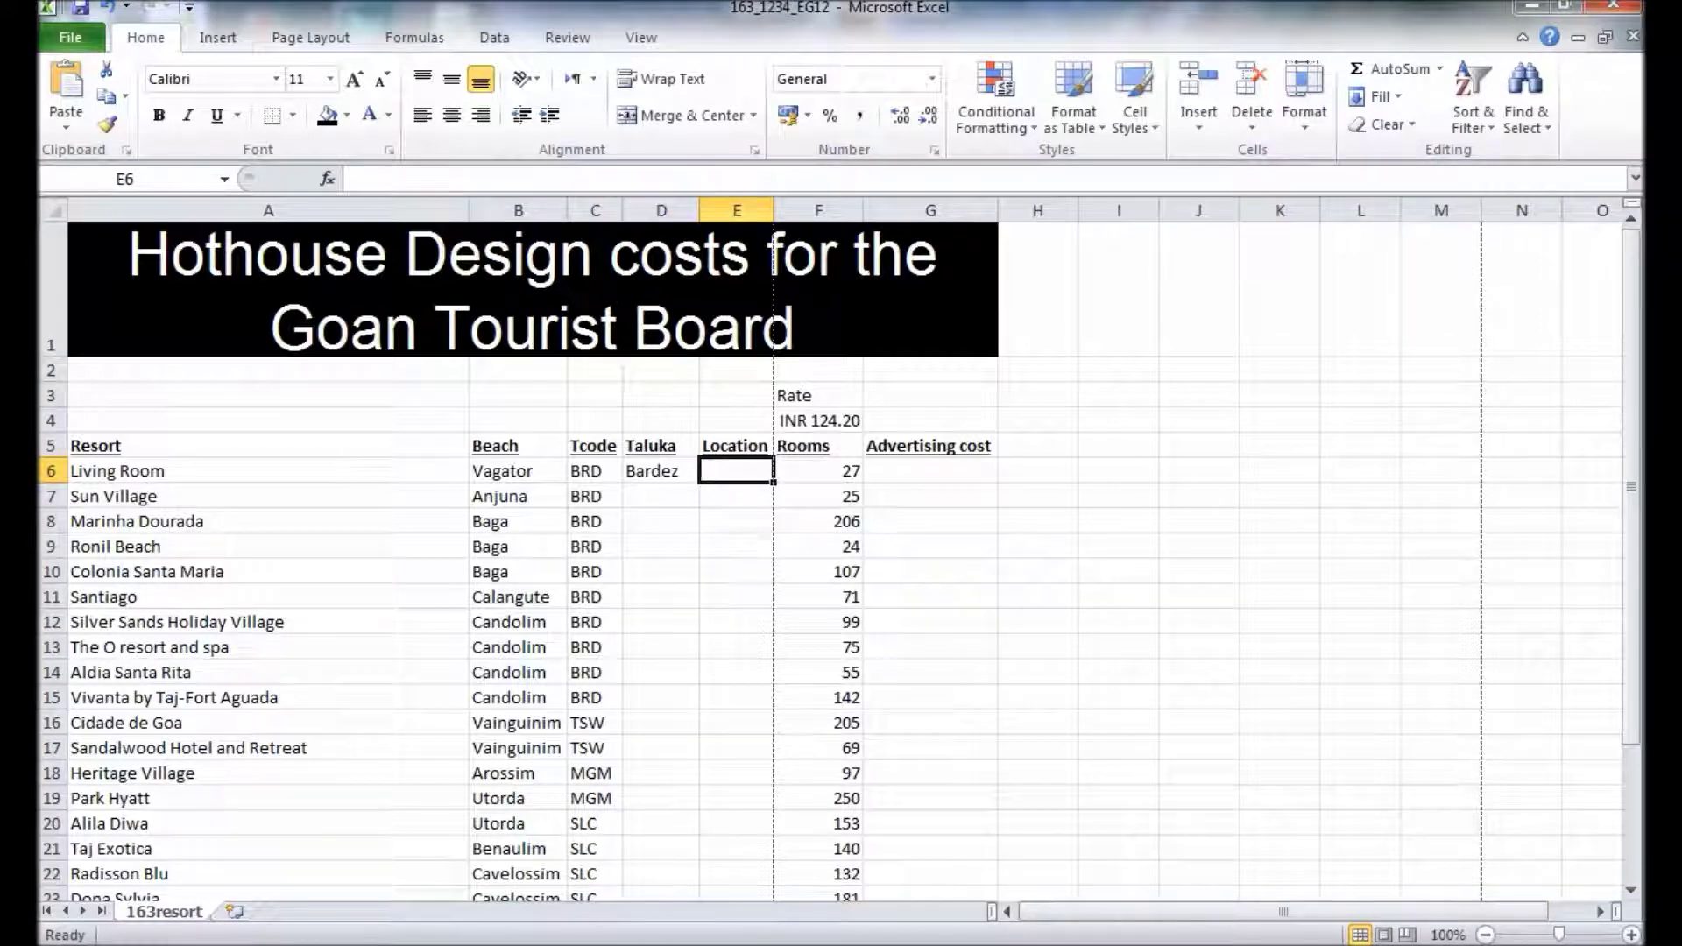
pyautogui.click(328, 178)
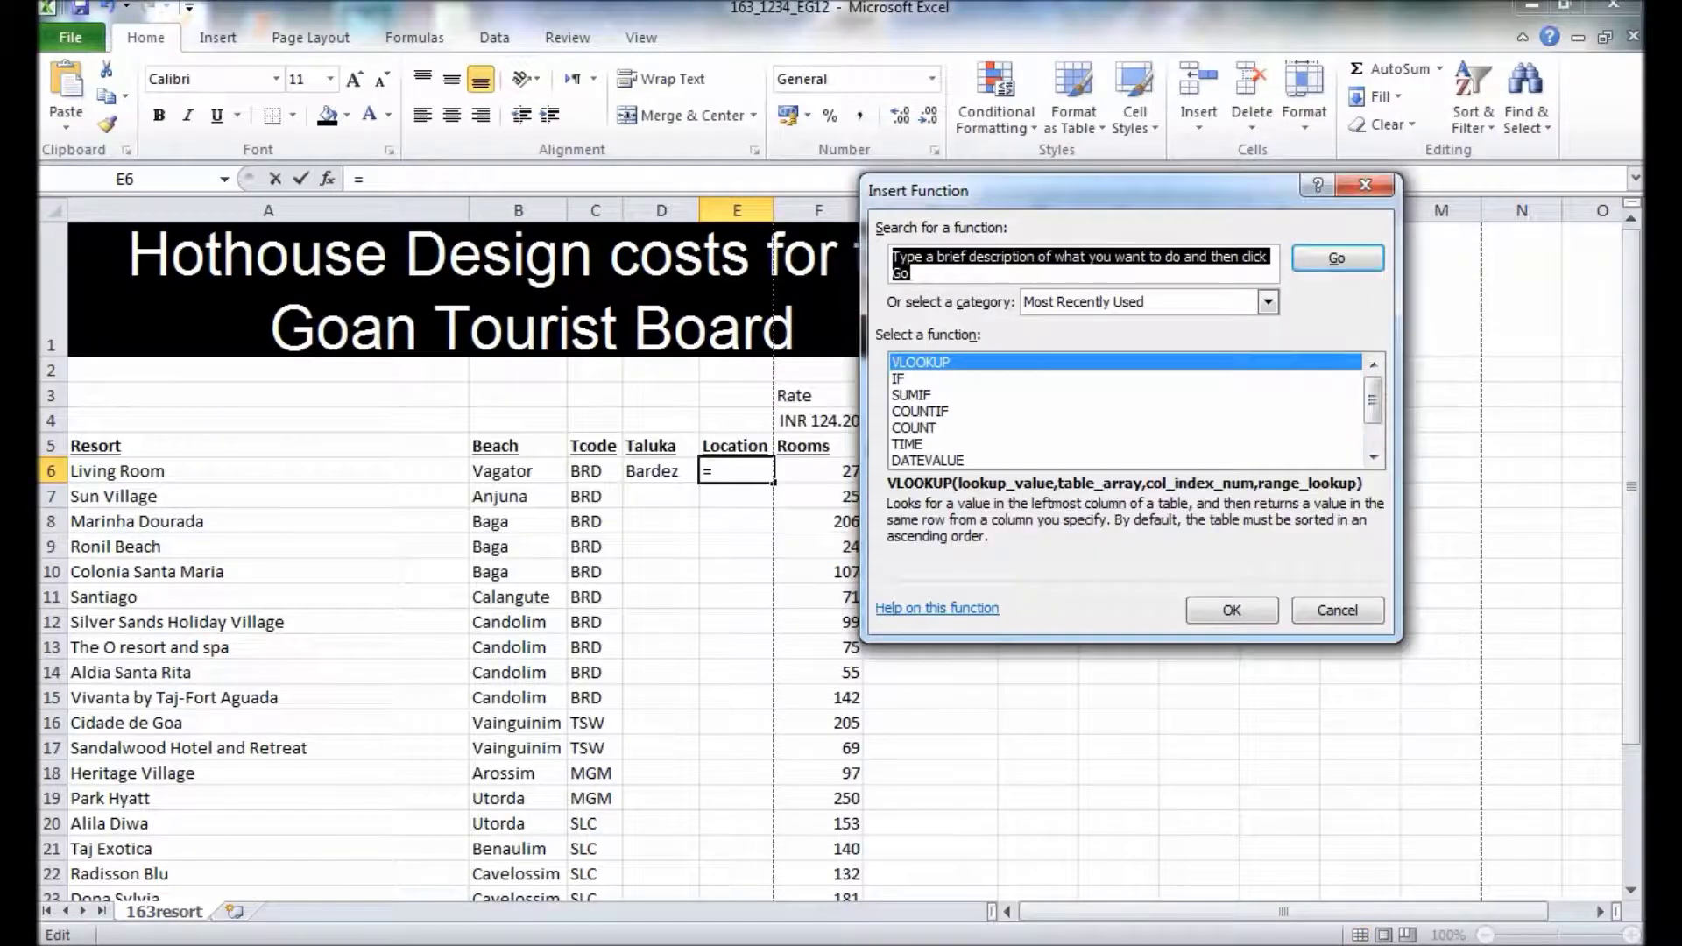
pyautogui.hotkey('alt', 'Tab')
pyautogui.hotkey('alt', 'Tab')
pyautogui.hotkey('alt', 'Tab')
pyautogui.hotkey('alt', 'Tab')
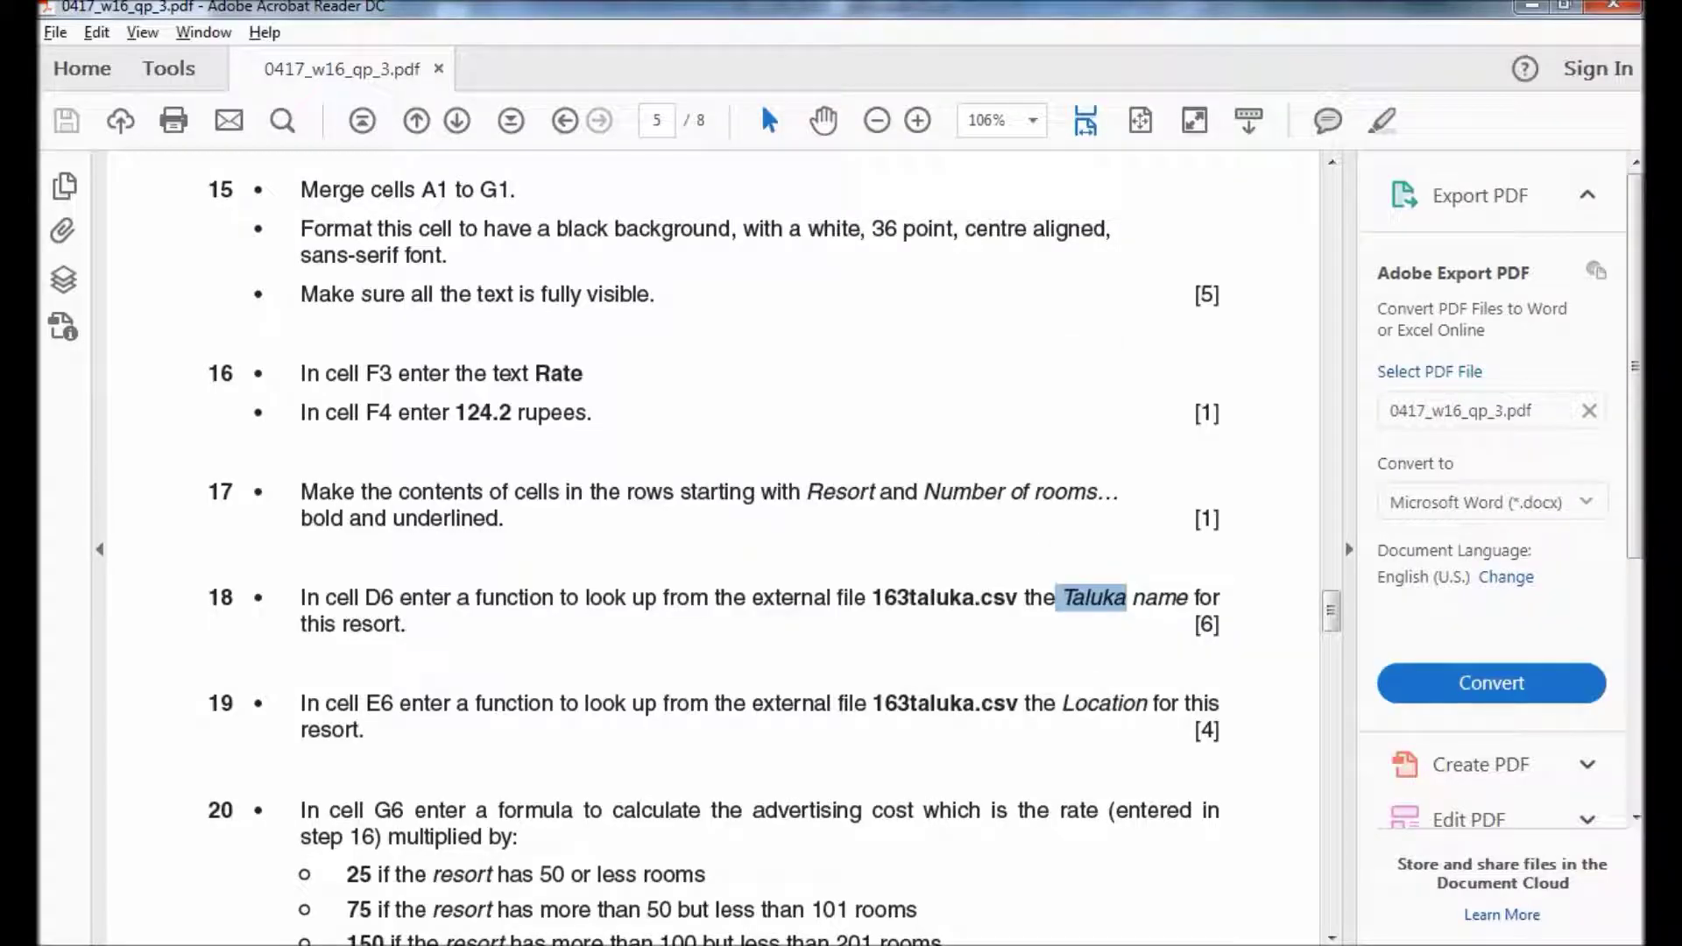
pyautogui.moveTo(883, 704); pyautogui.dragTo(1115, 703)
pyautogui.hotkey('alt', 'Tab')
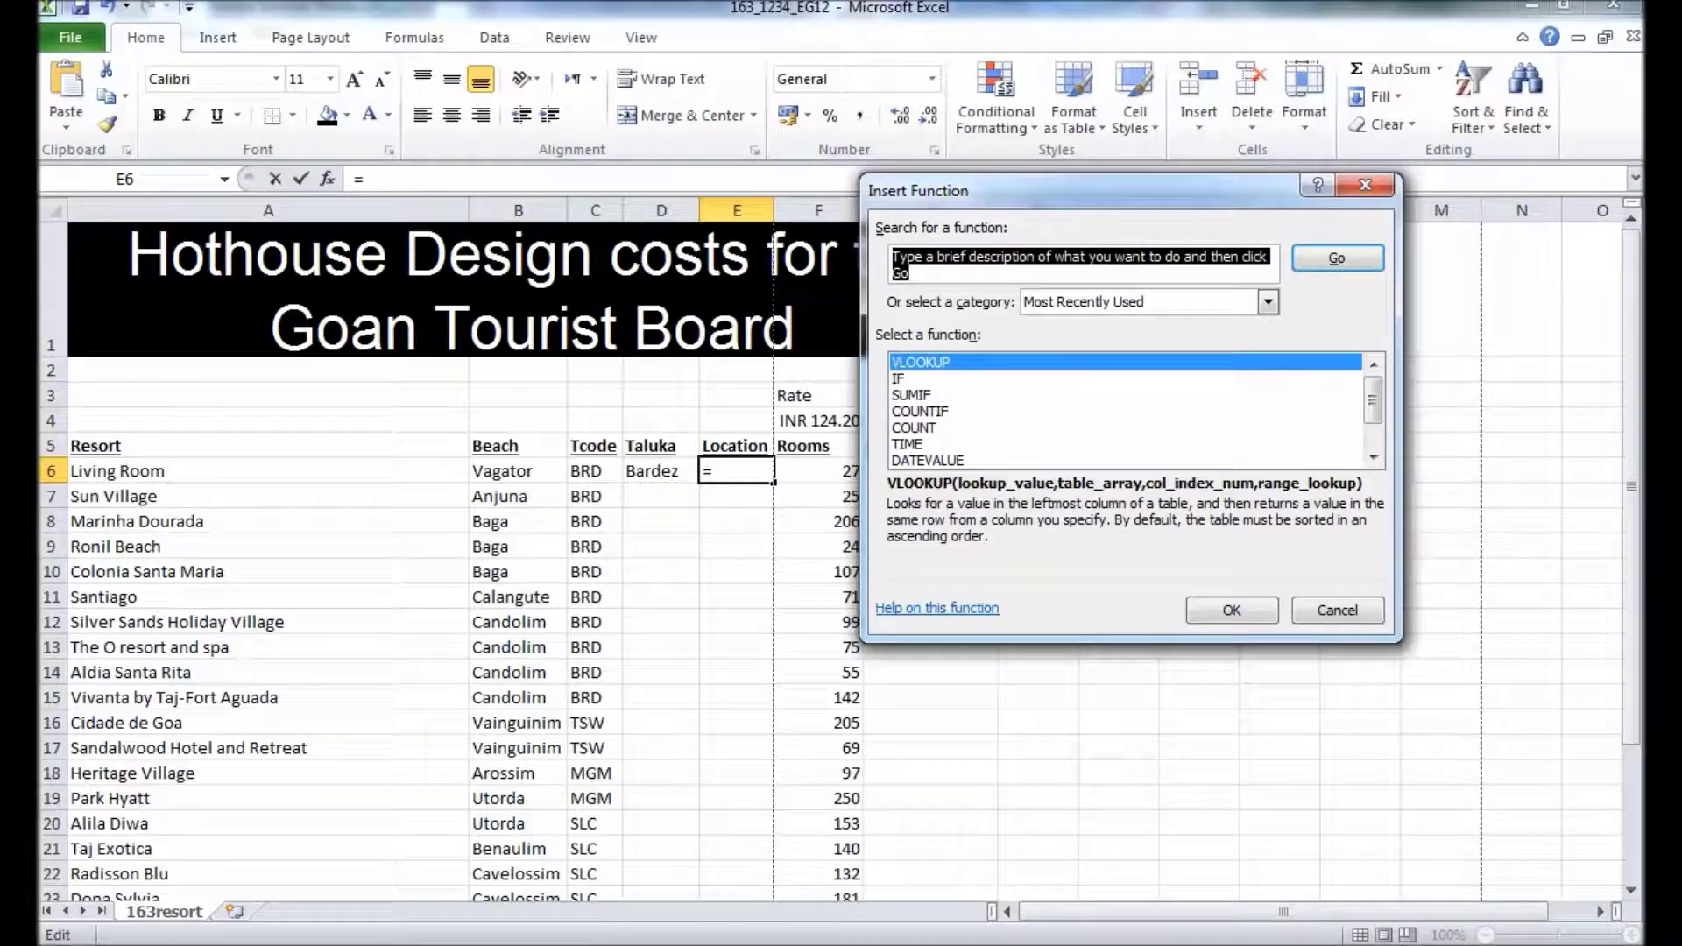
pyautogui.press('Escape')
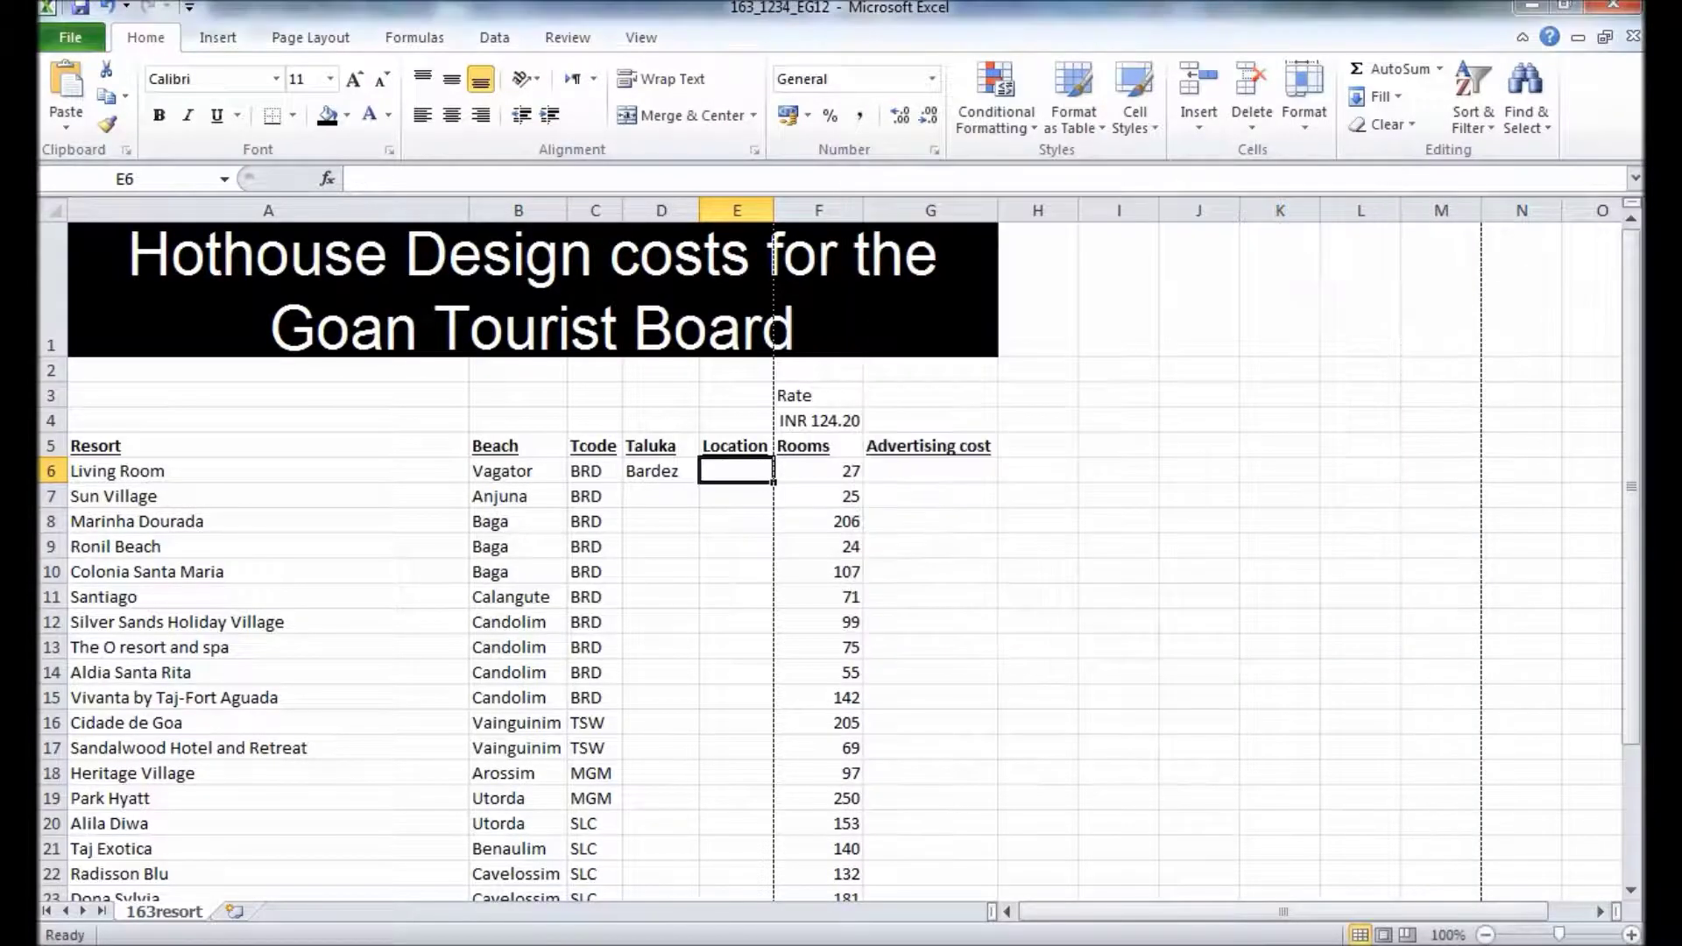
# - Copy D6's Taluka lookup formula into E6
pyautogui.click(661, 471)
pyautogui.moveTo(355, 179); pyautogui.dragTo(706, 179)
pyautogui.hotkey('ctrl', 'c')
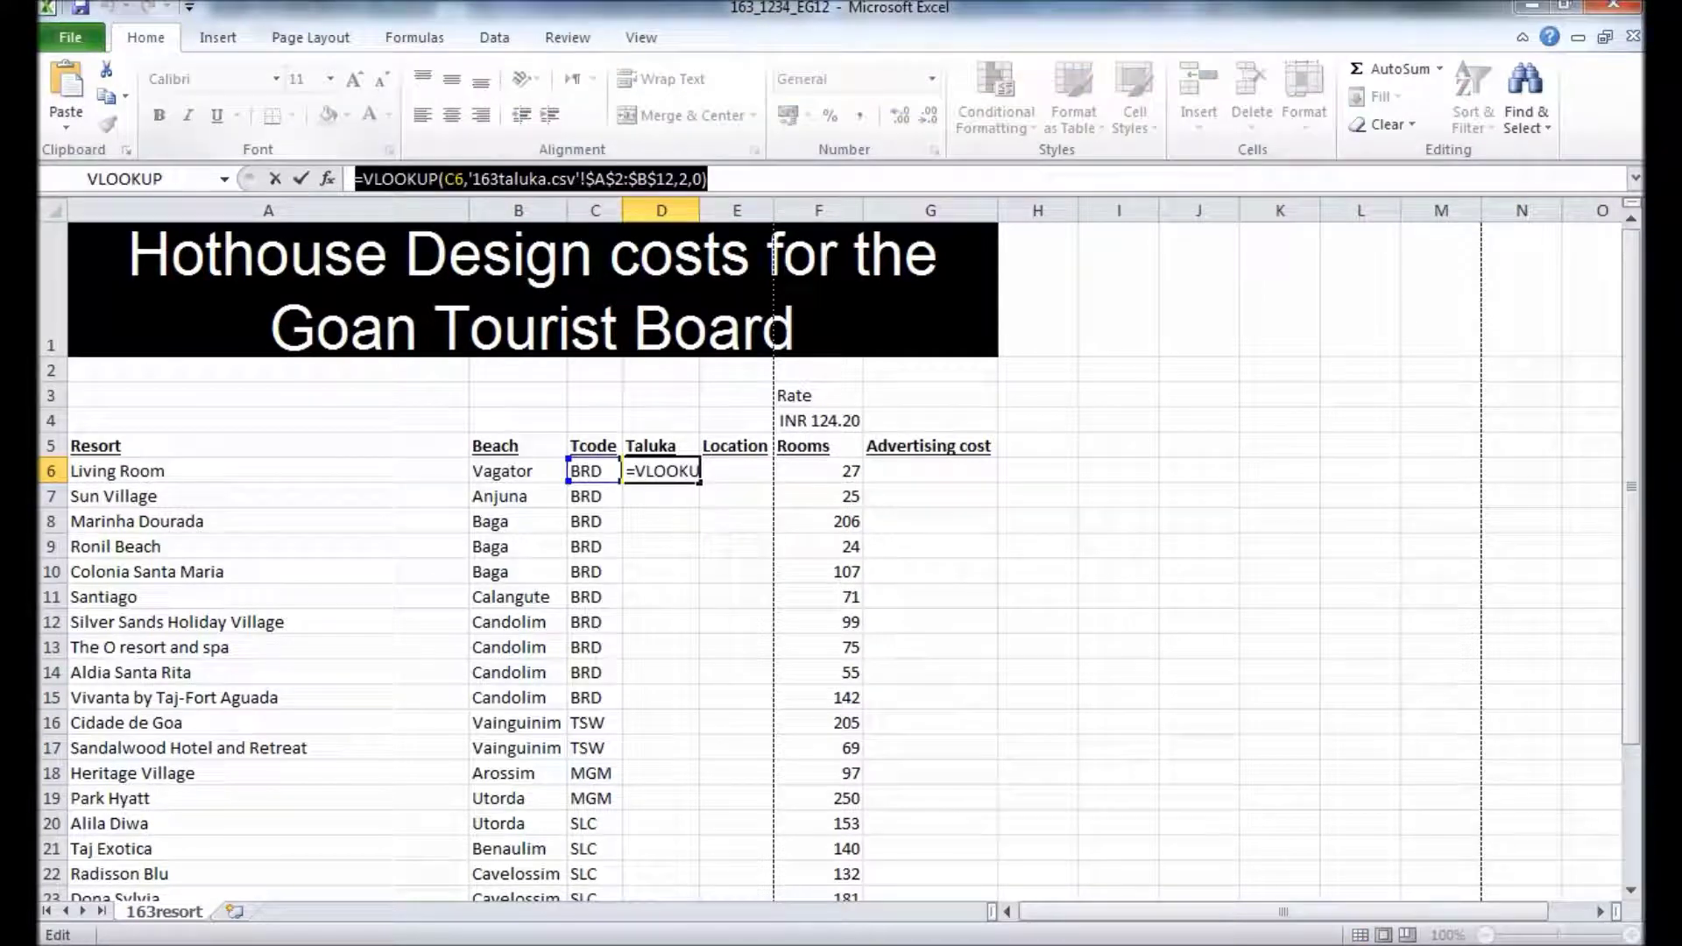
pyautogui.click(275, 179)
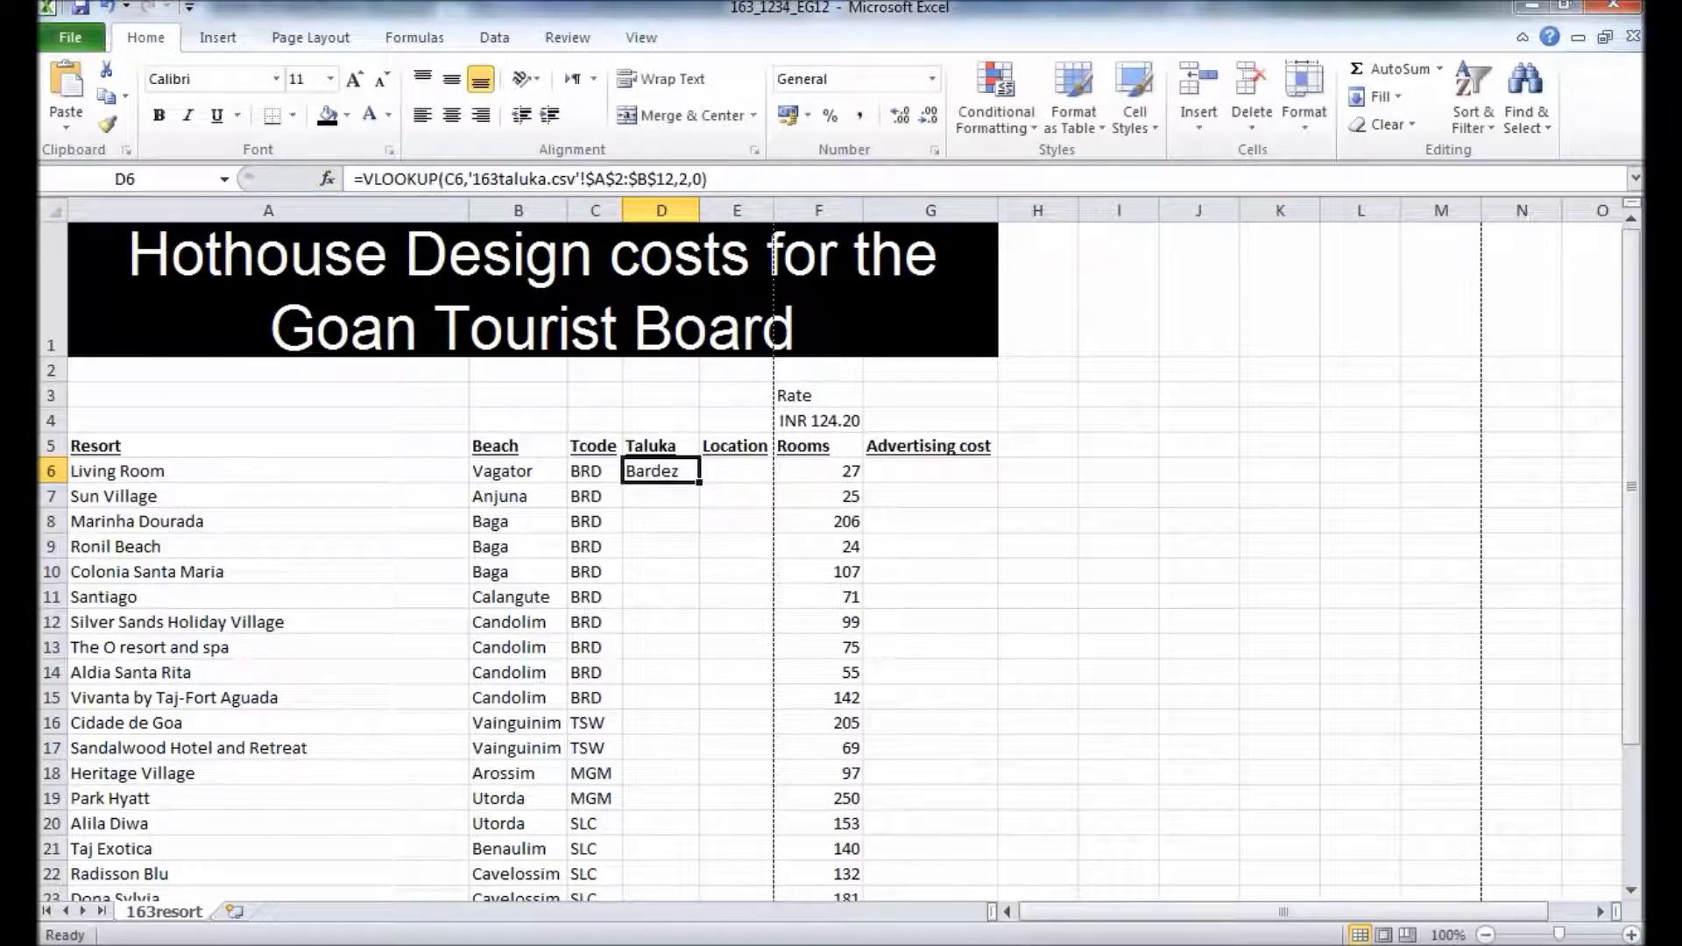
pyautogui.click(736, 471)
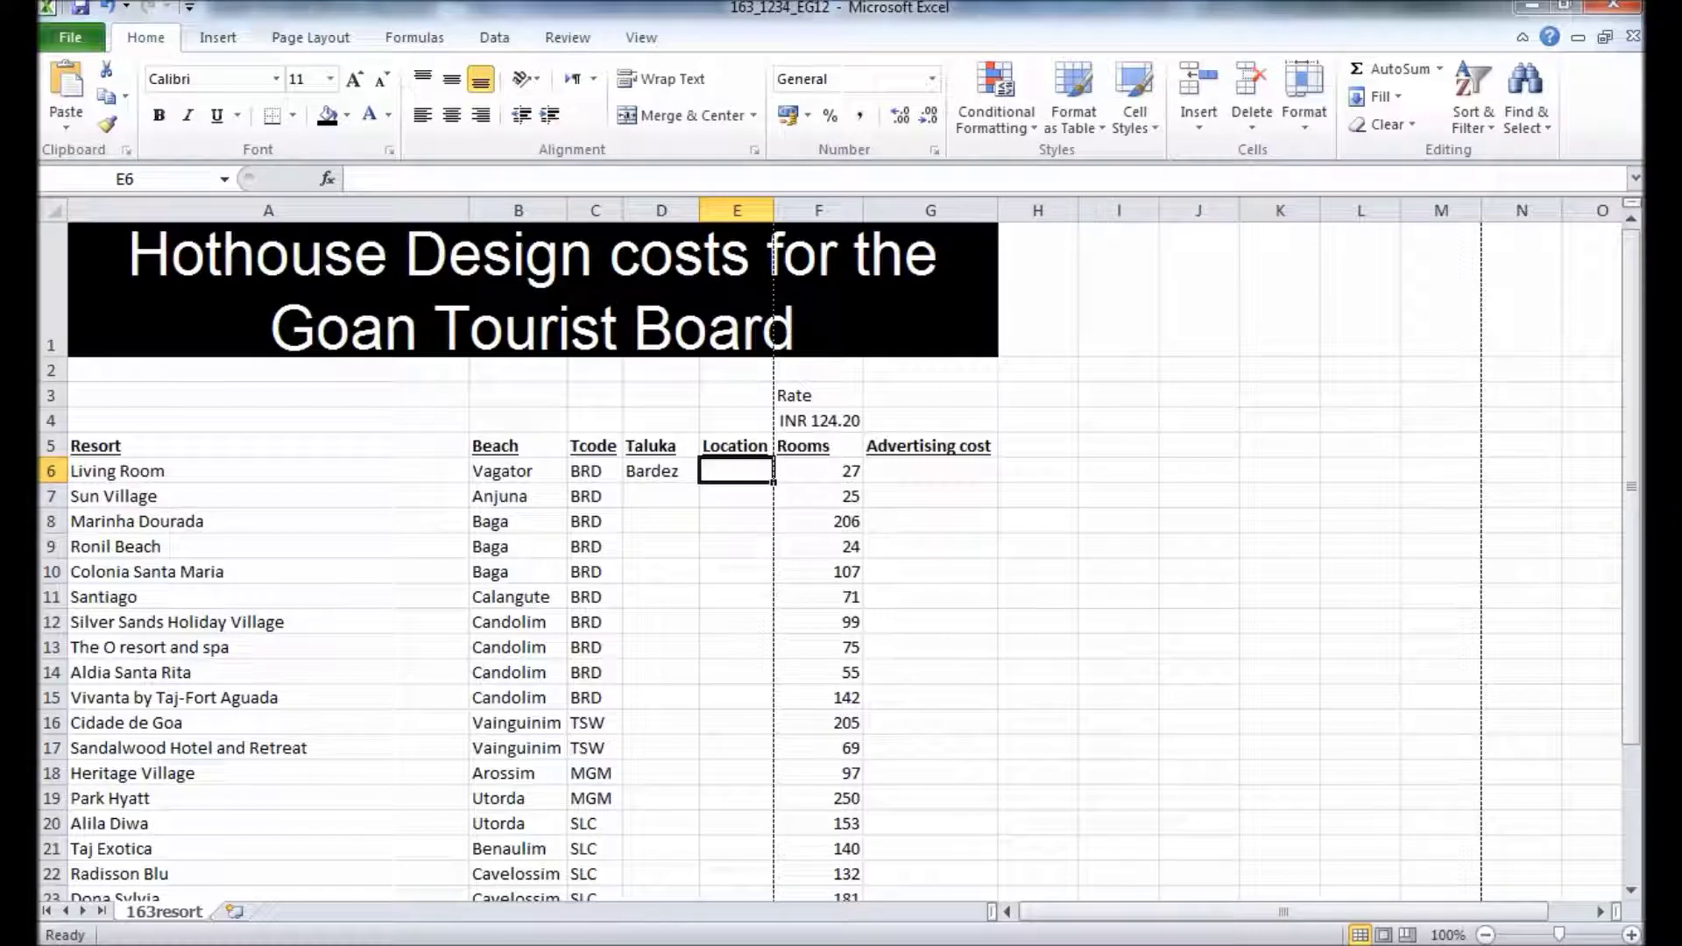
pyautogui.hotkey('ctrl', 'v')
# - Change E6's lookup to table $A$2:$C$12 and column 3, returning North West
pyautogui.click(327, 179)
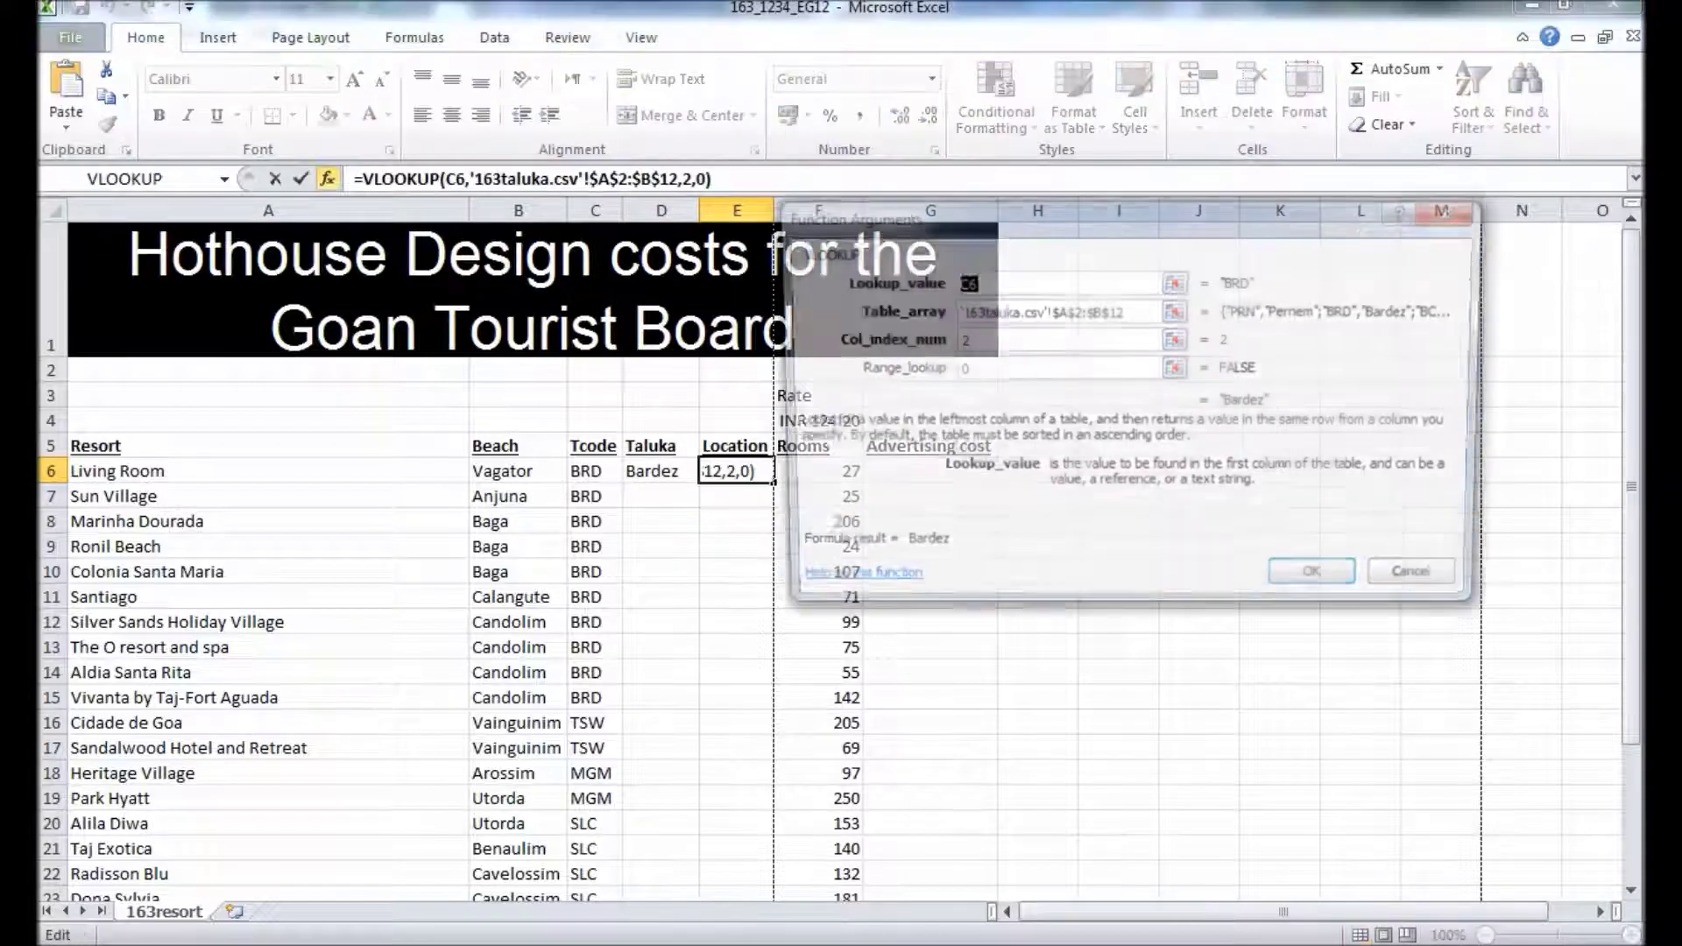
pyautogui.press('Tab')
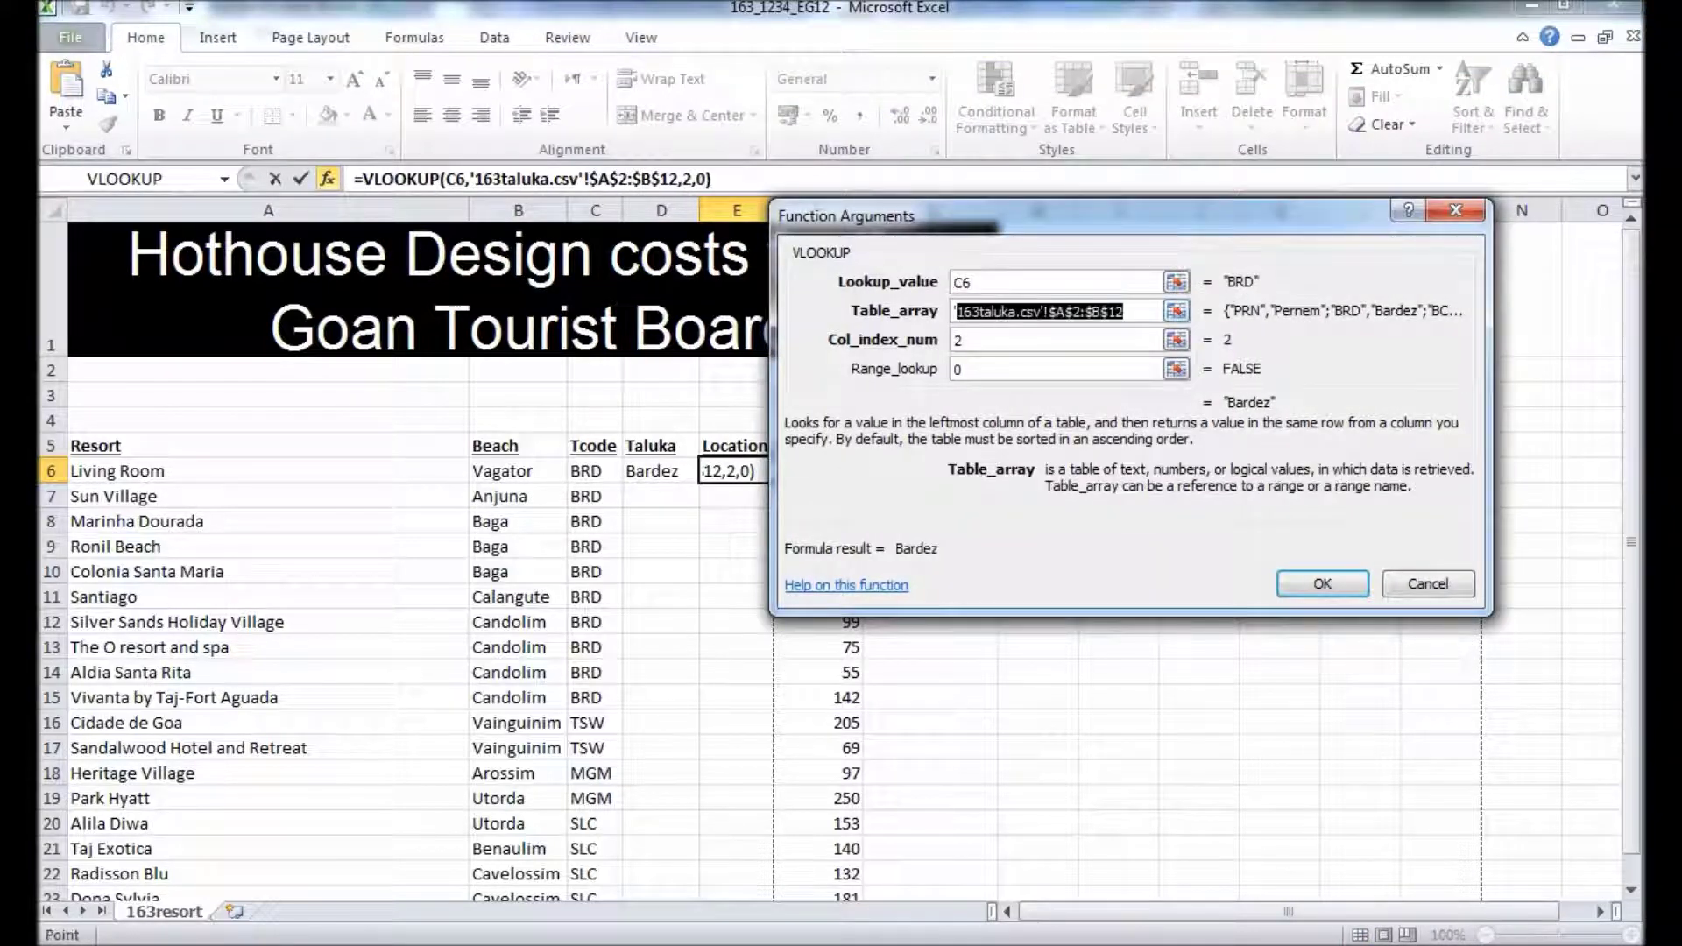
pyautogui.press('BackSpace')
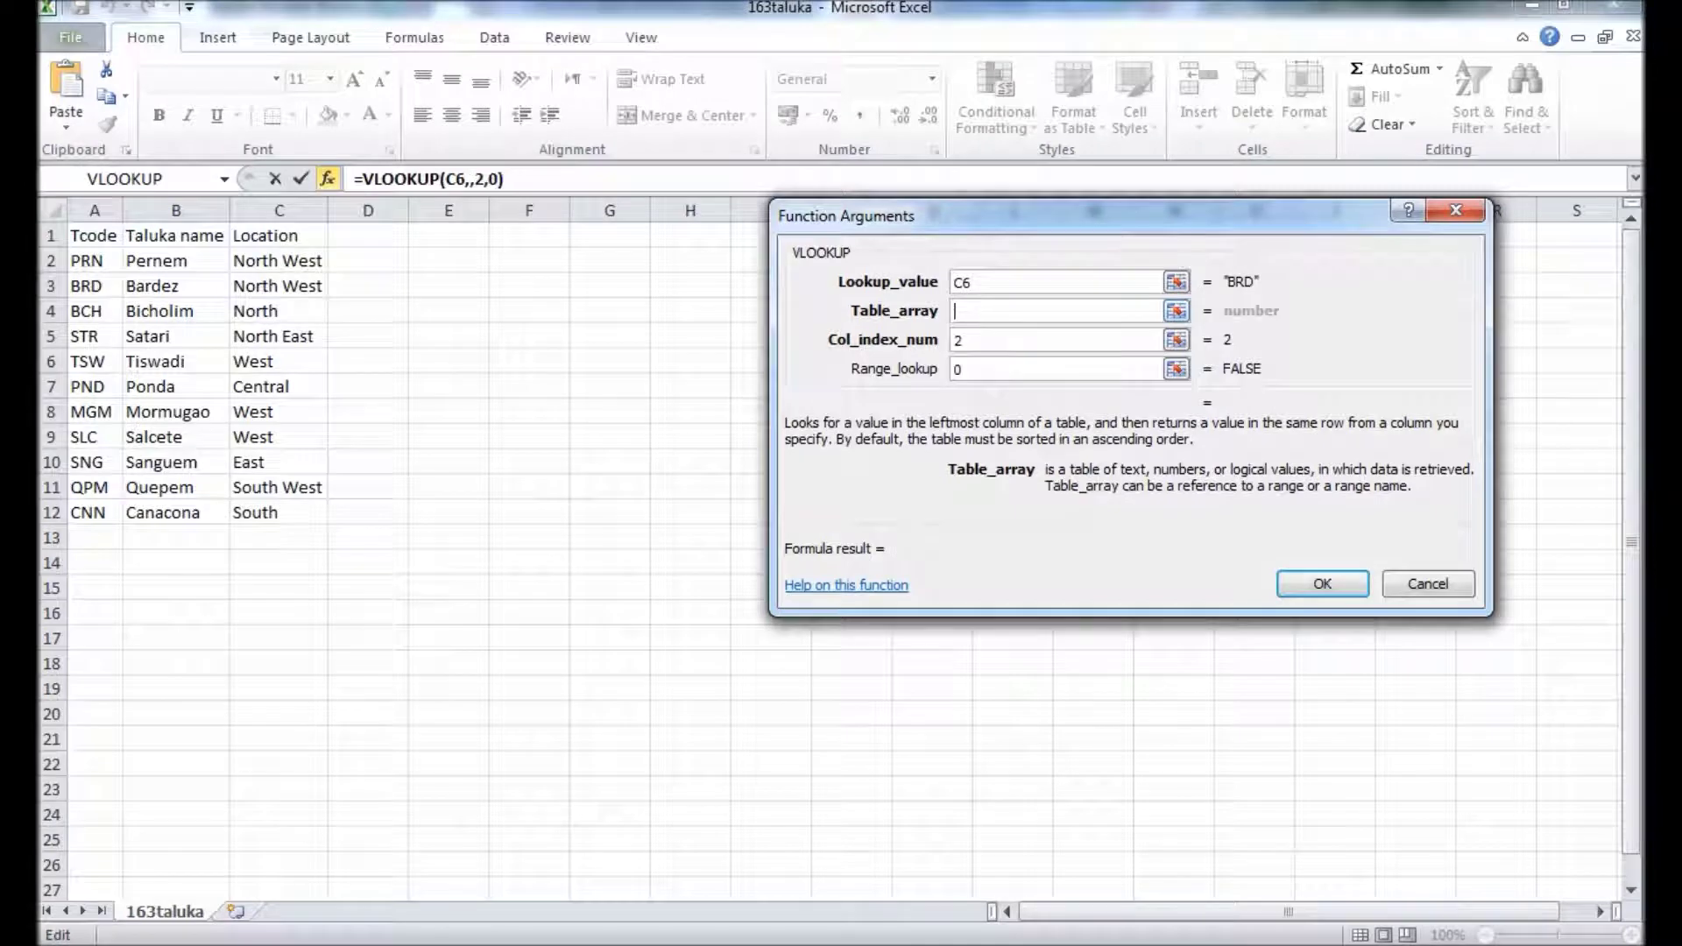
pyautogui.moveTo(83, 260); pyautogui.dragTo(298, 515)
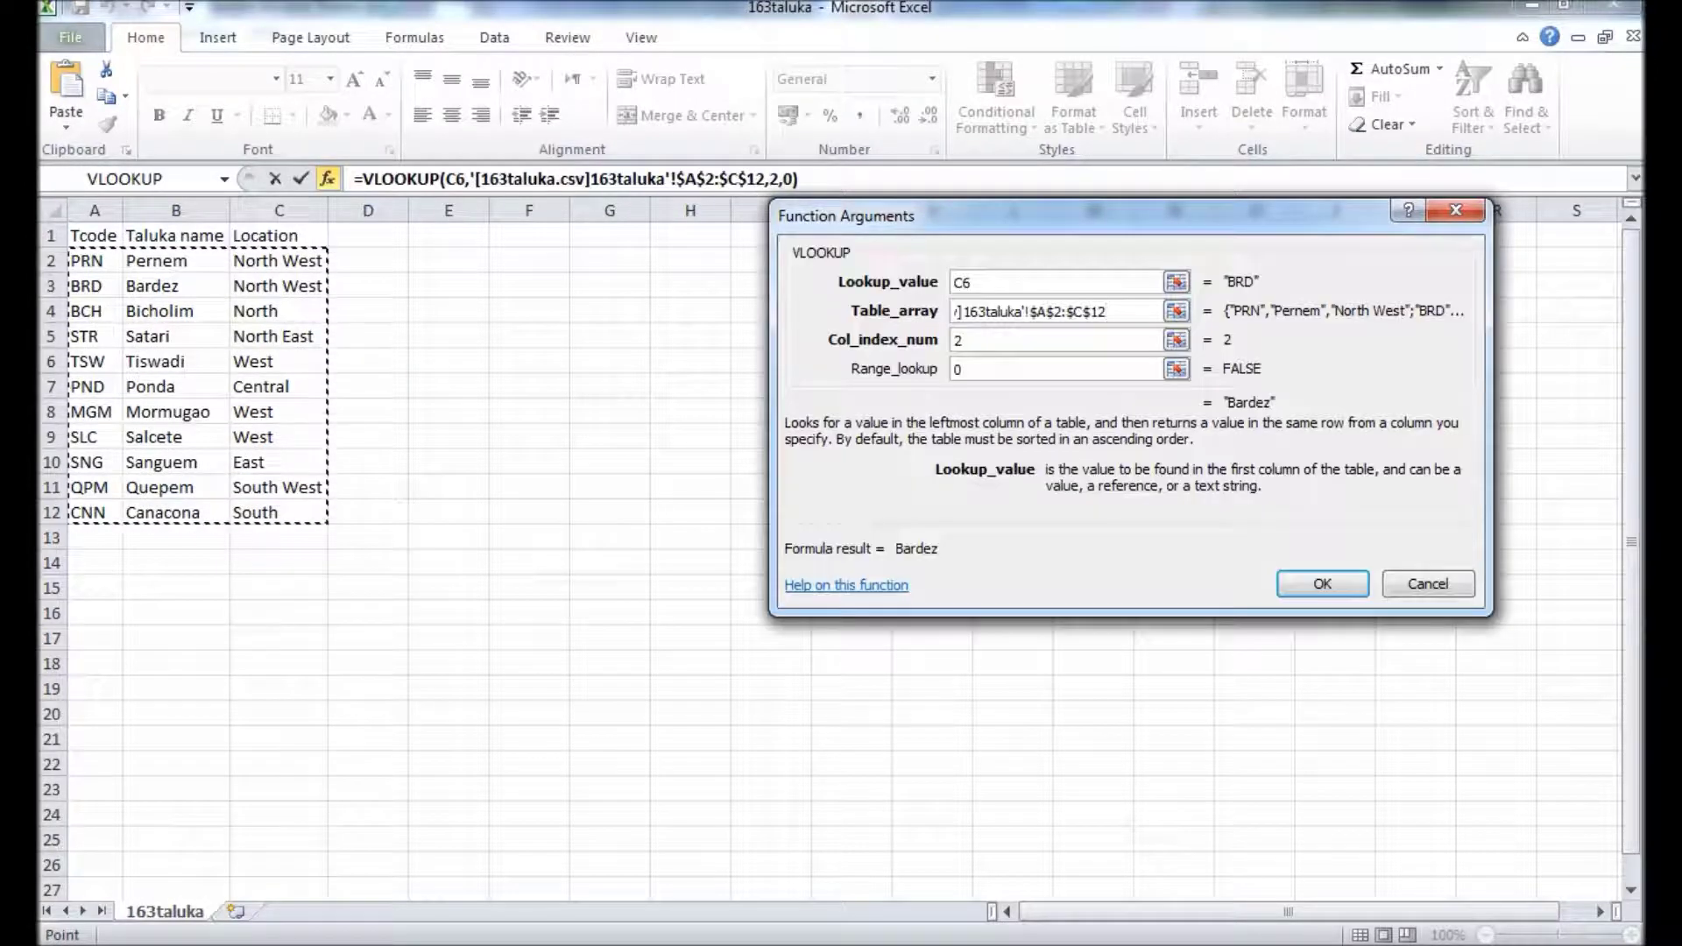
pyautogui.press('Tab')
pyautogui.press('BackSpace')
pyautogui.write('3')
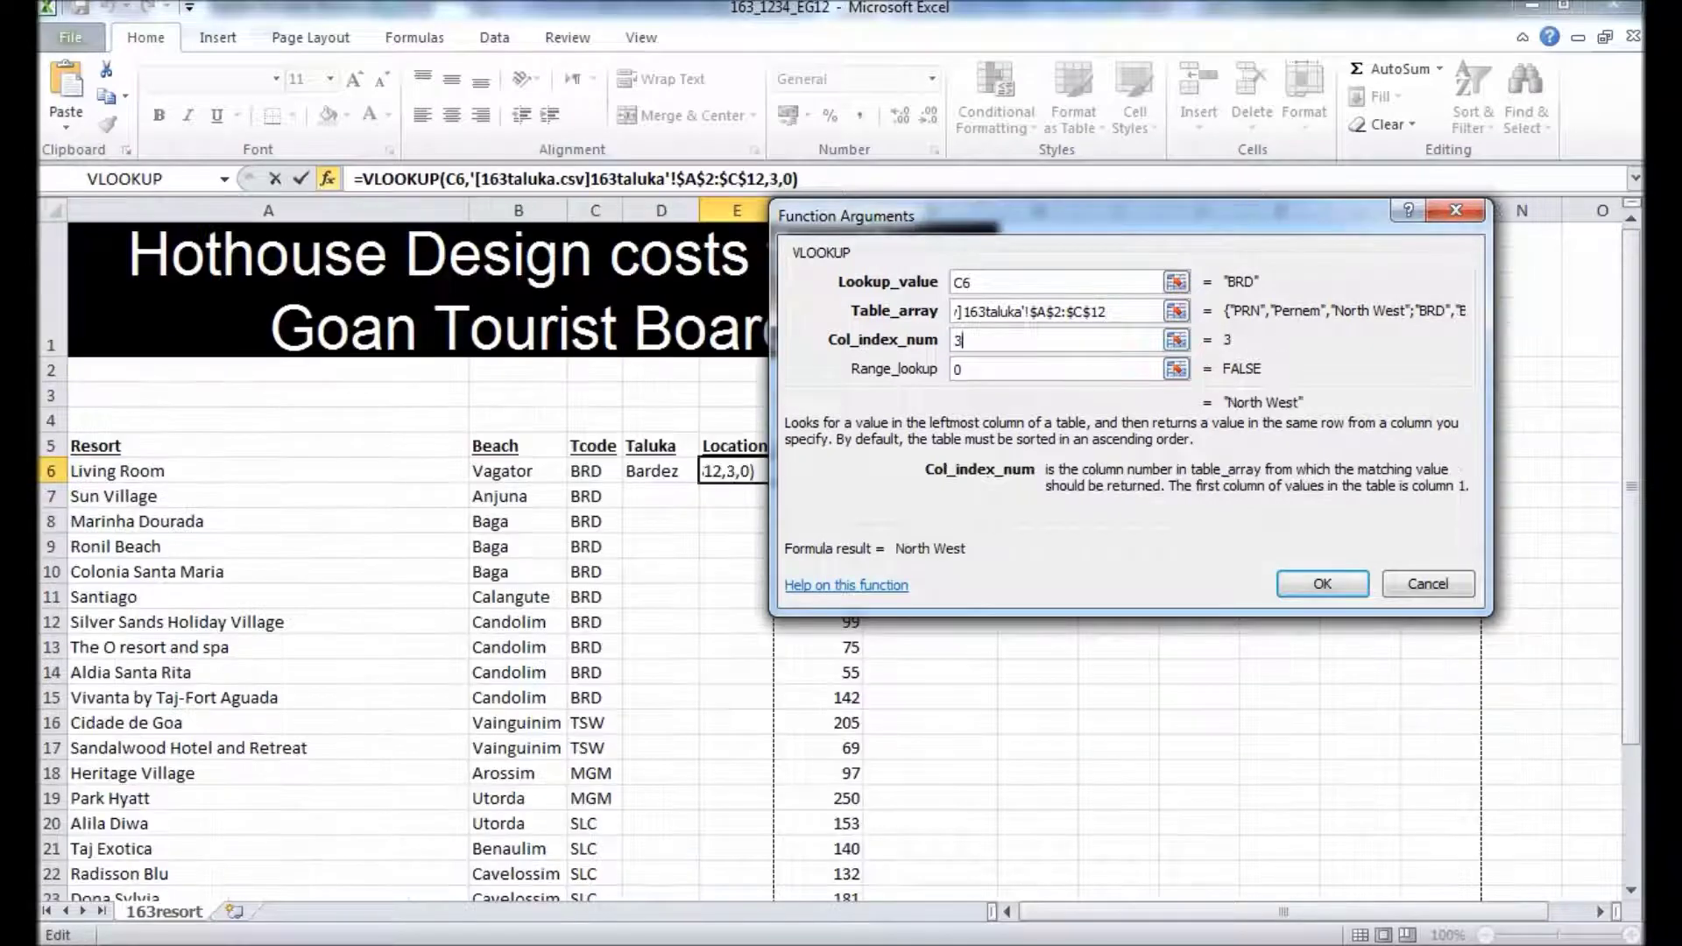
pyautogui.press('Return')
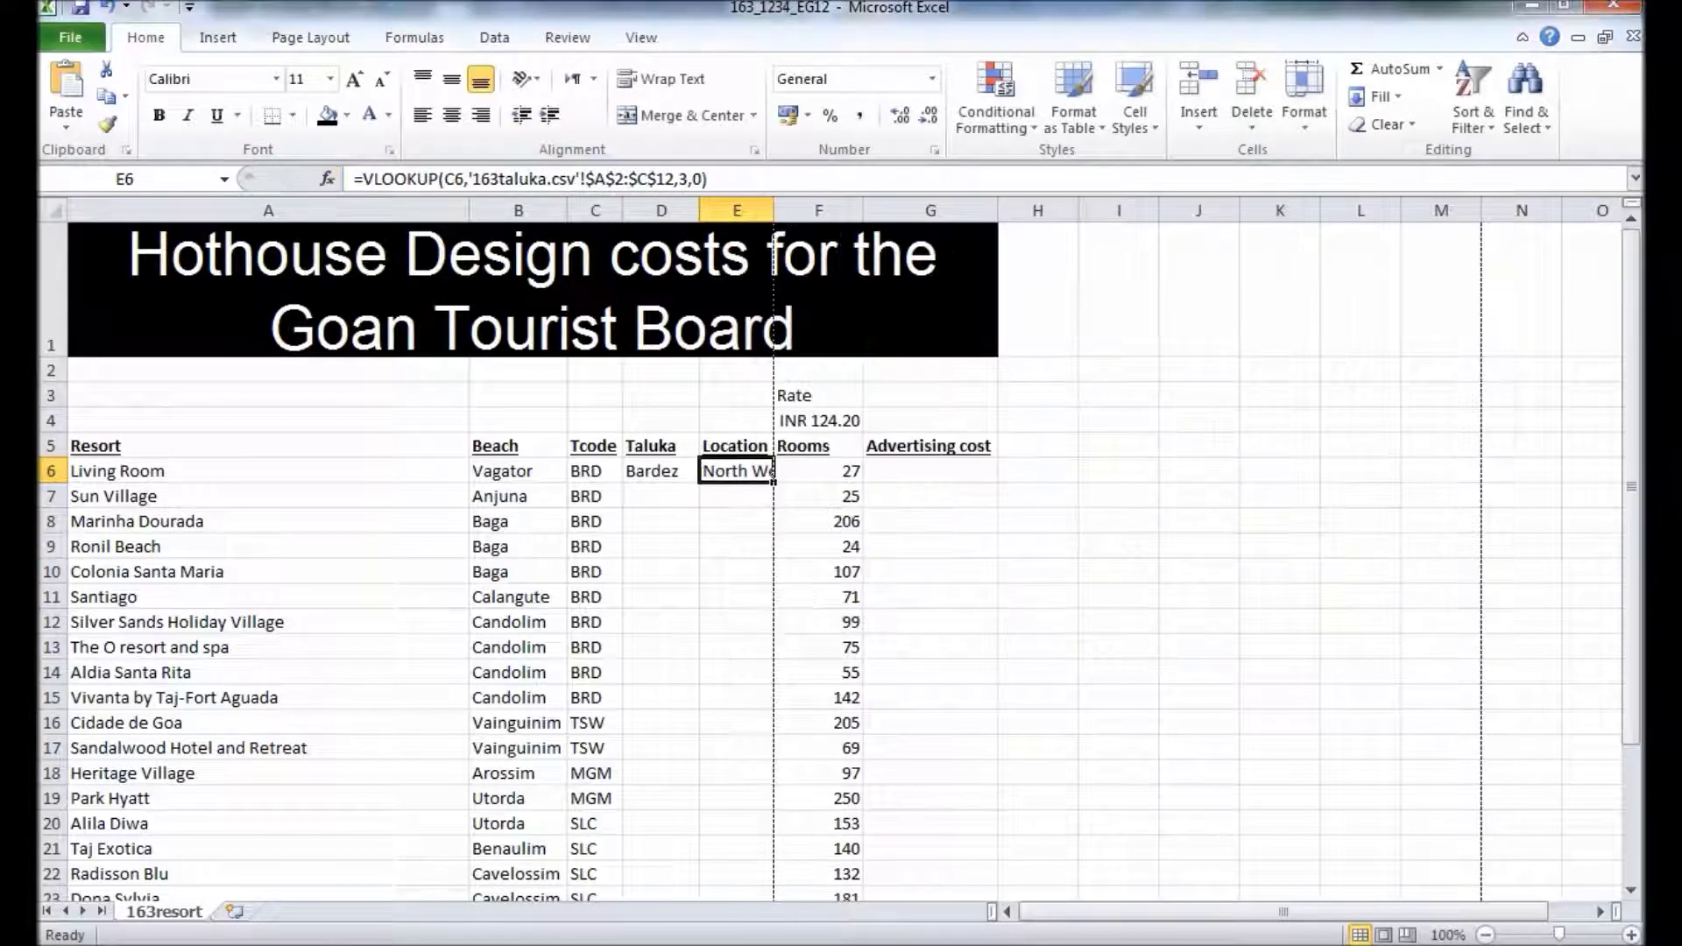
# - Auto-fit column E and go back to the PDF at step 19
pyautogui.hotkey('alt', 'h')
pyautogui.press('o')
pyautogui.press('i')
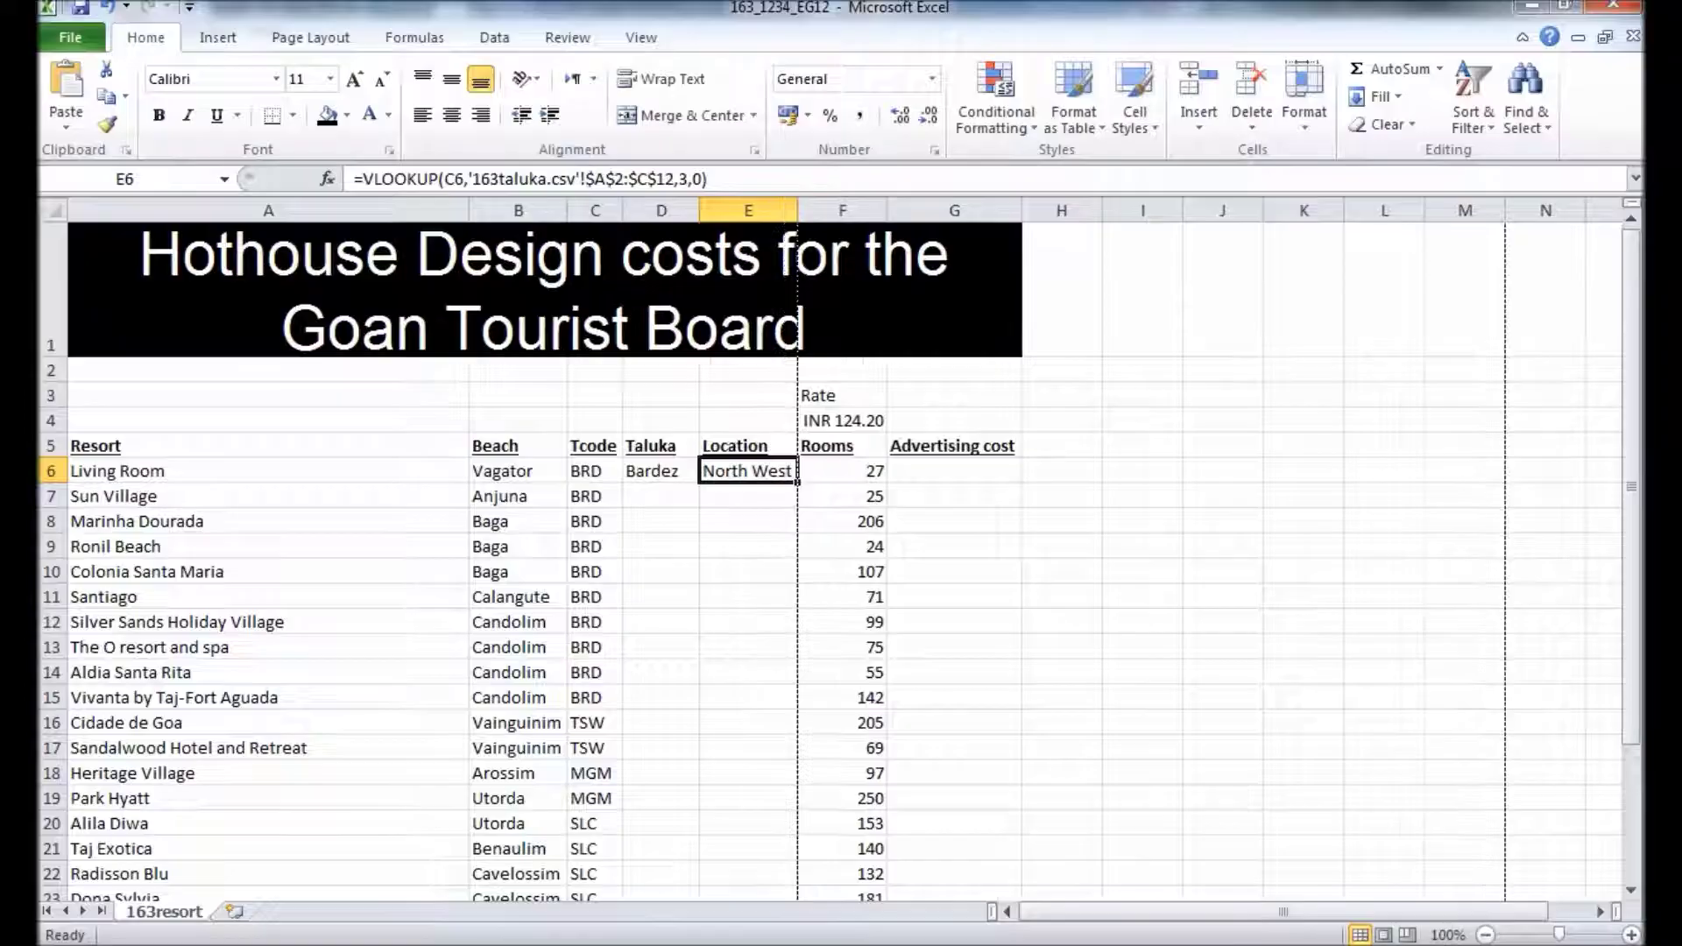
pyautogui.hotkey('alt', 'Tab')
pyautogui.scroll(-3, 775, 552)
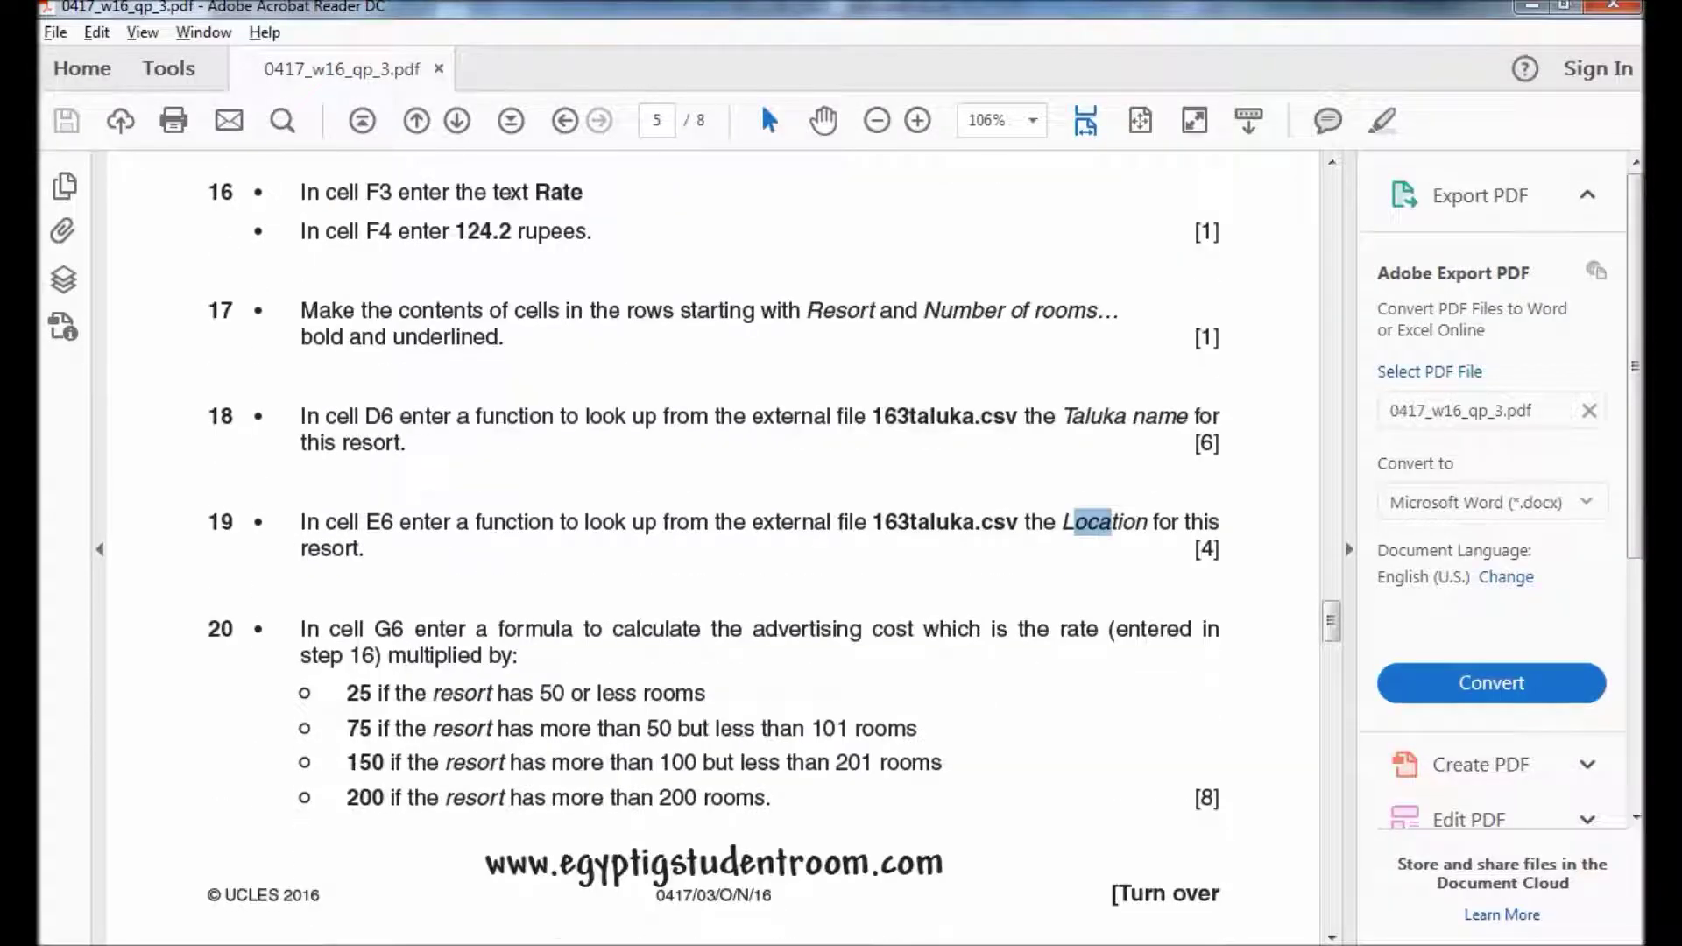